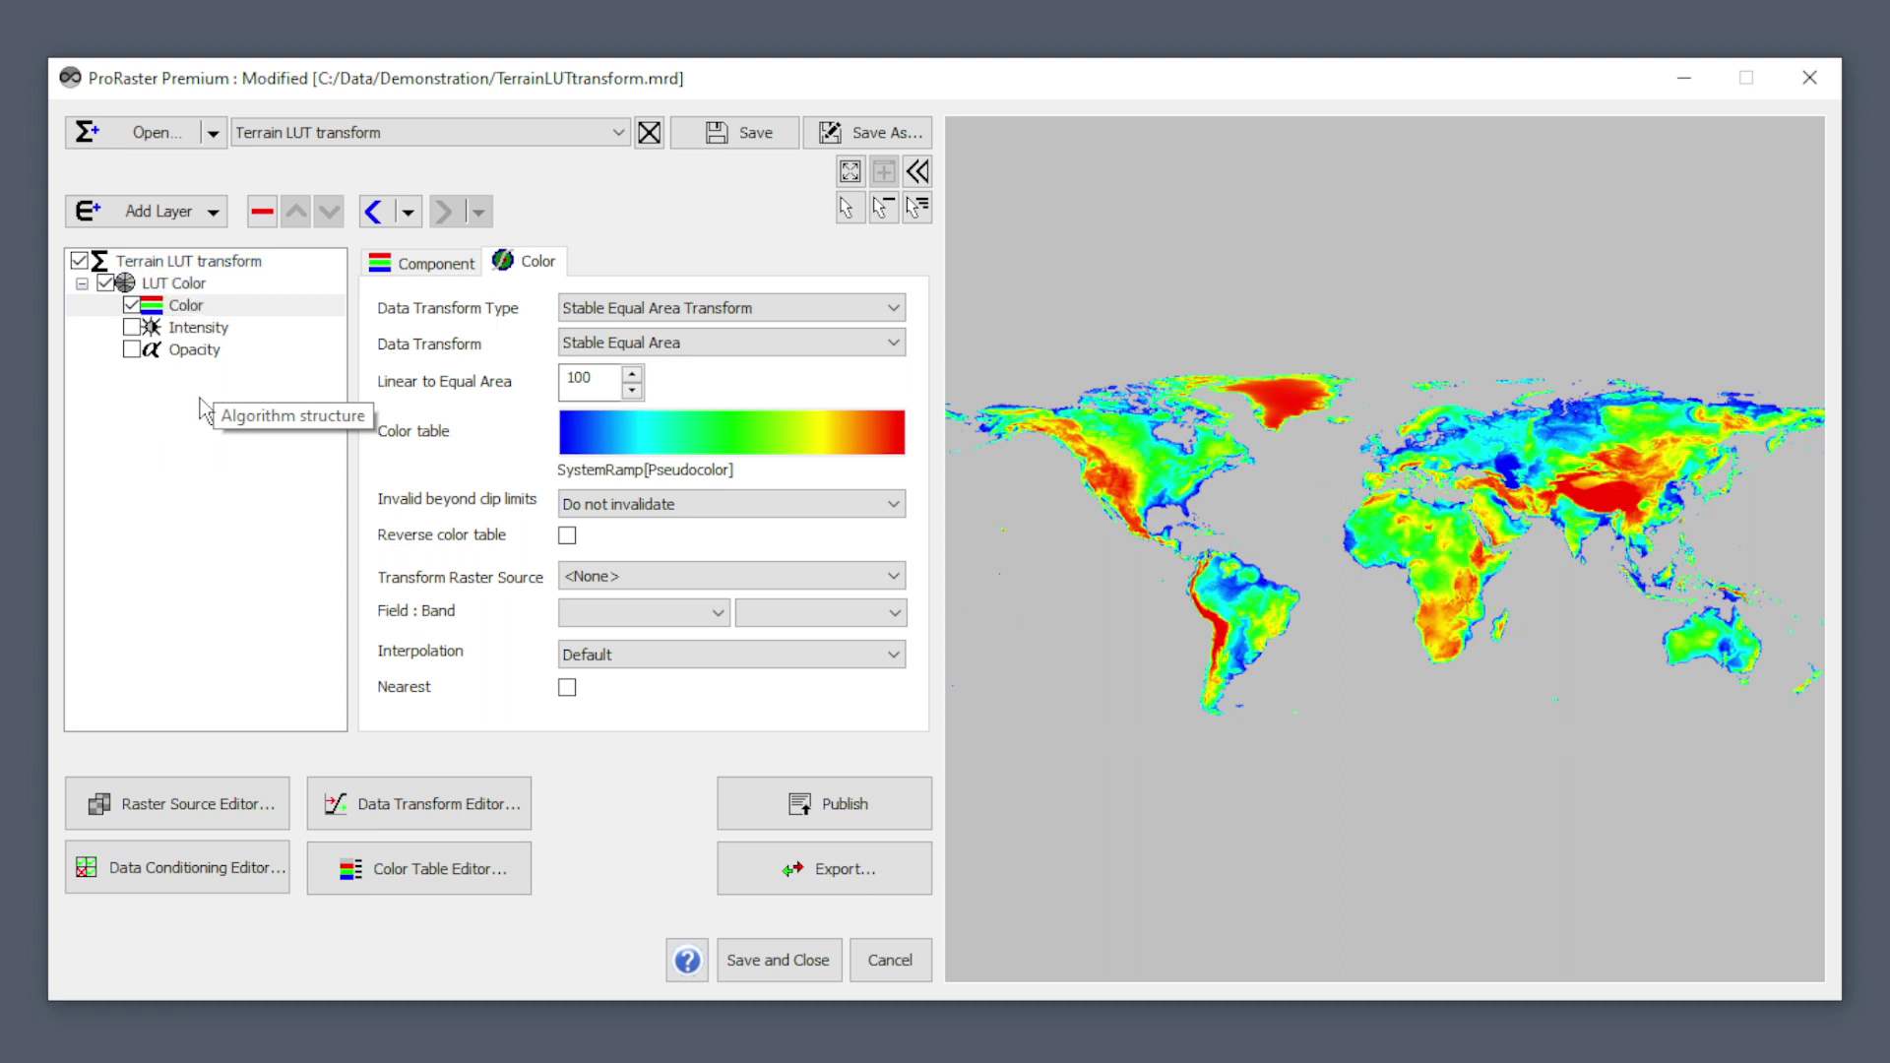
Step: Set the Color component's data transform type to Linear Transform with the plain Linear transform
click(216, 311)
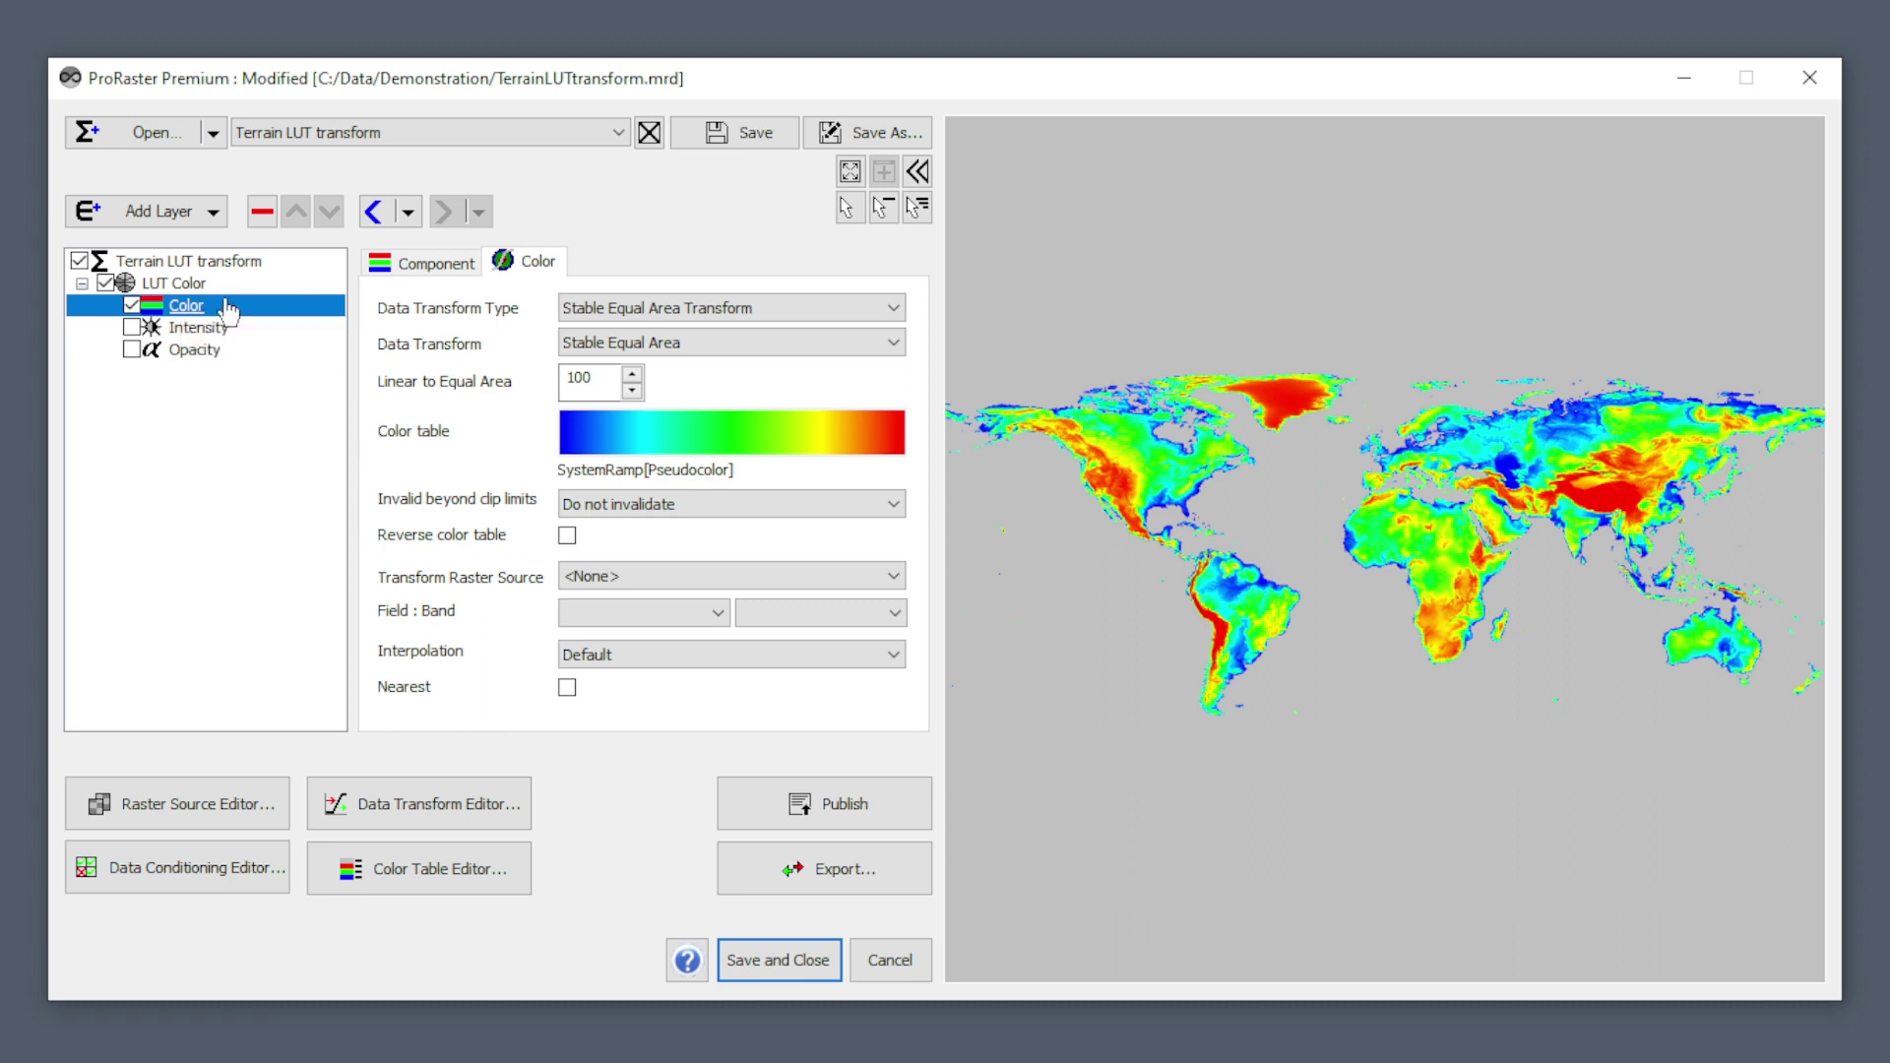
click(531, 264)
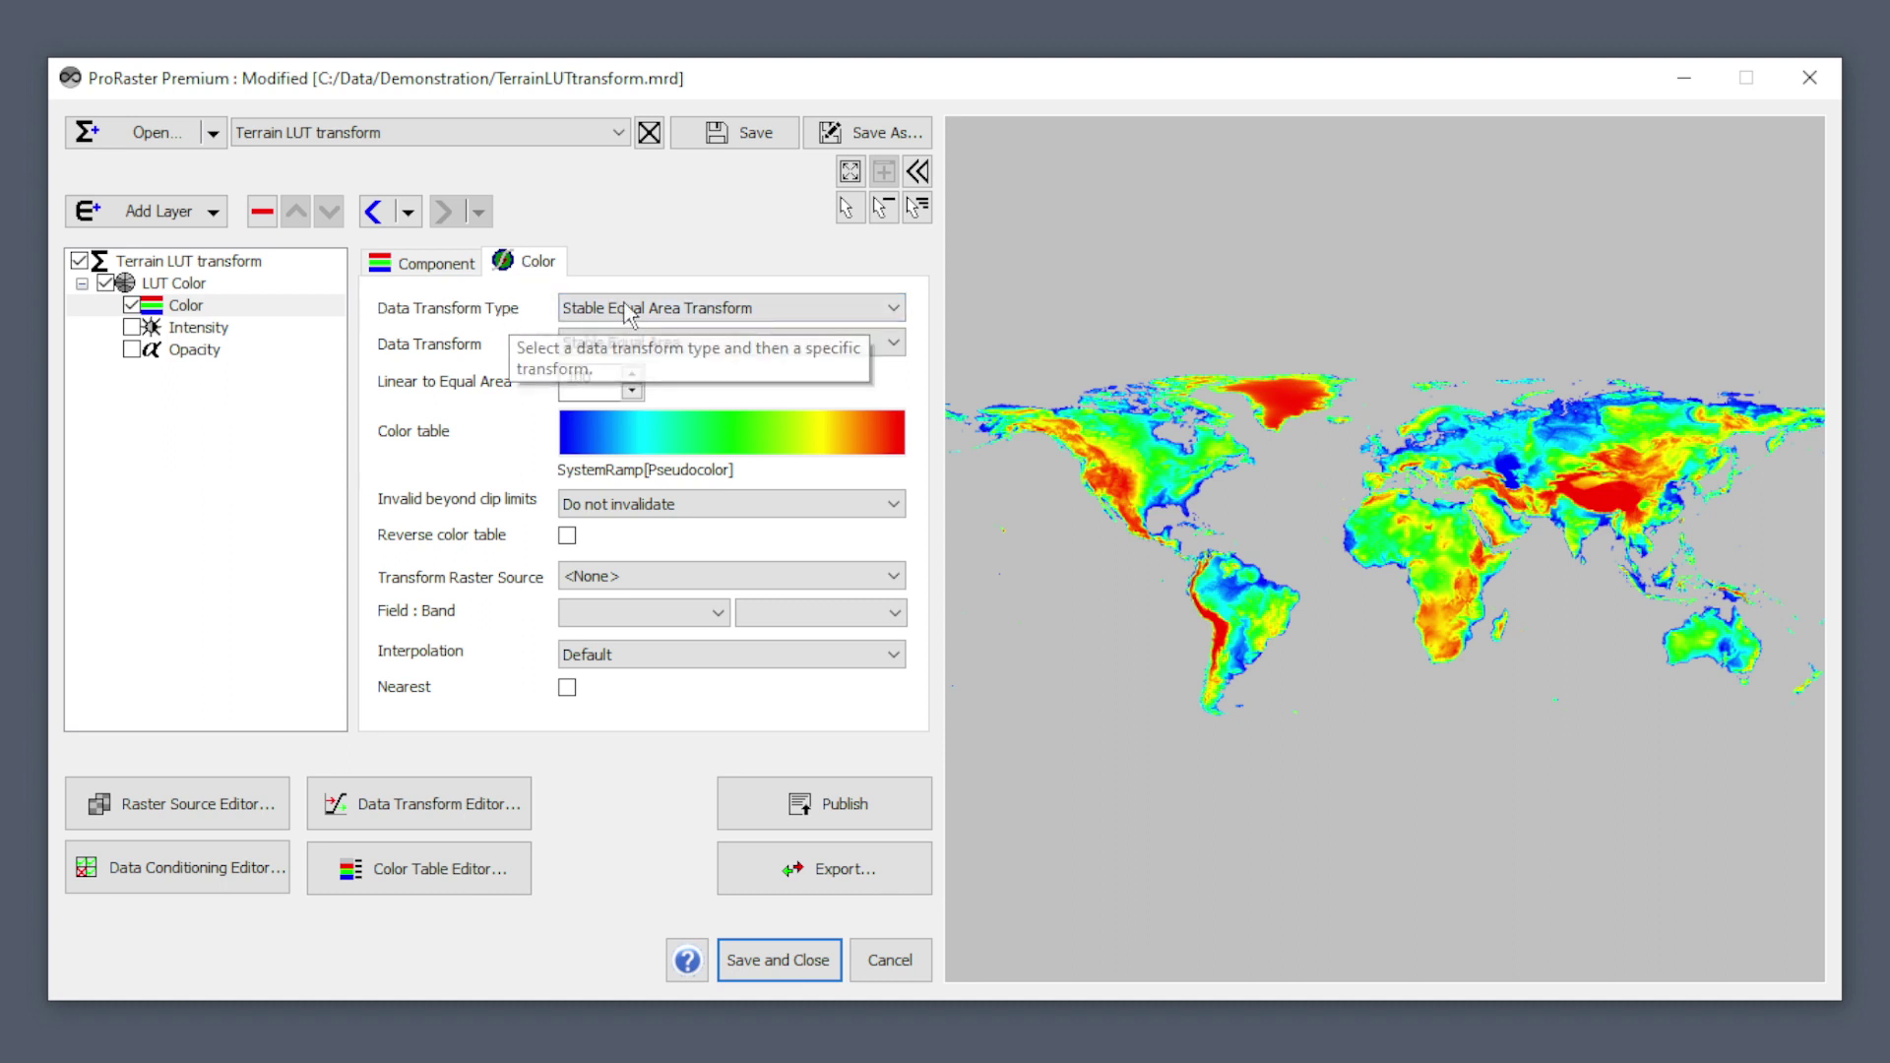
click(668, 310)
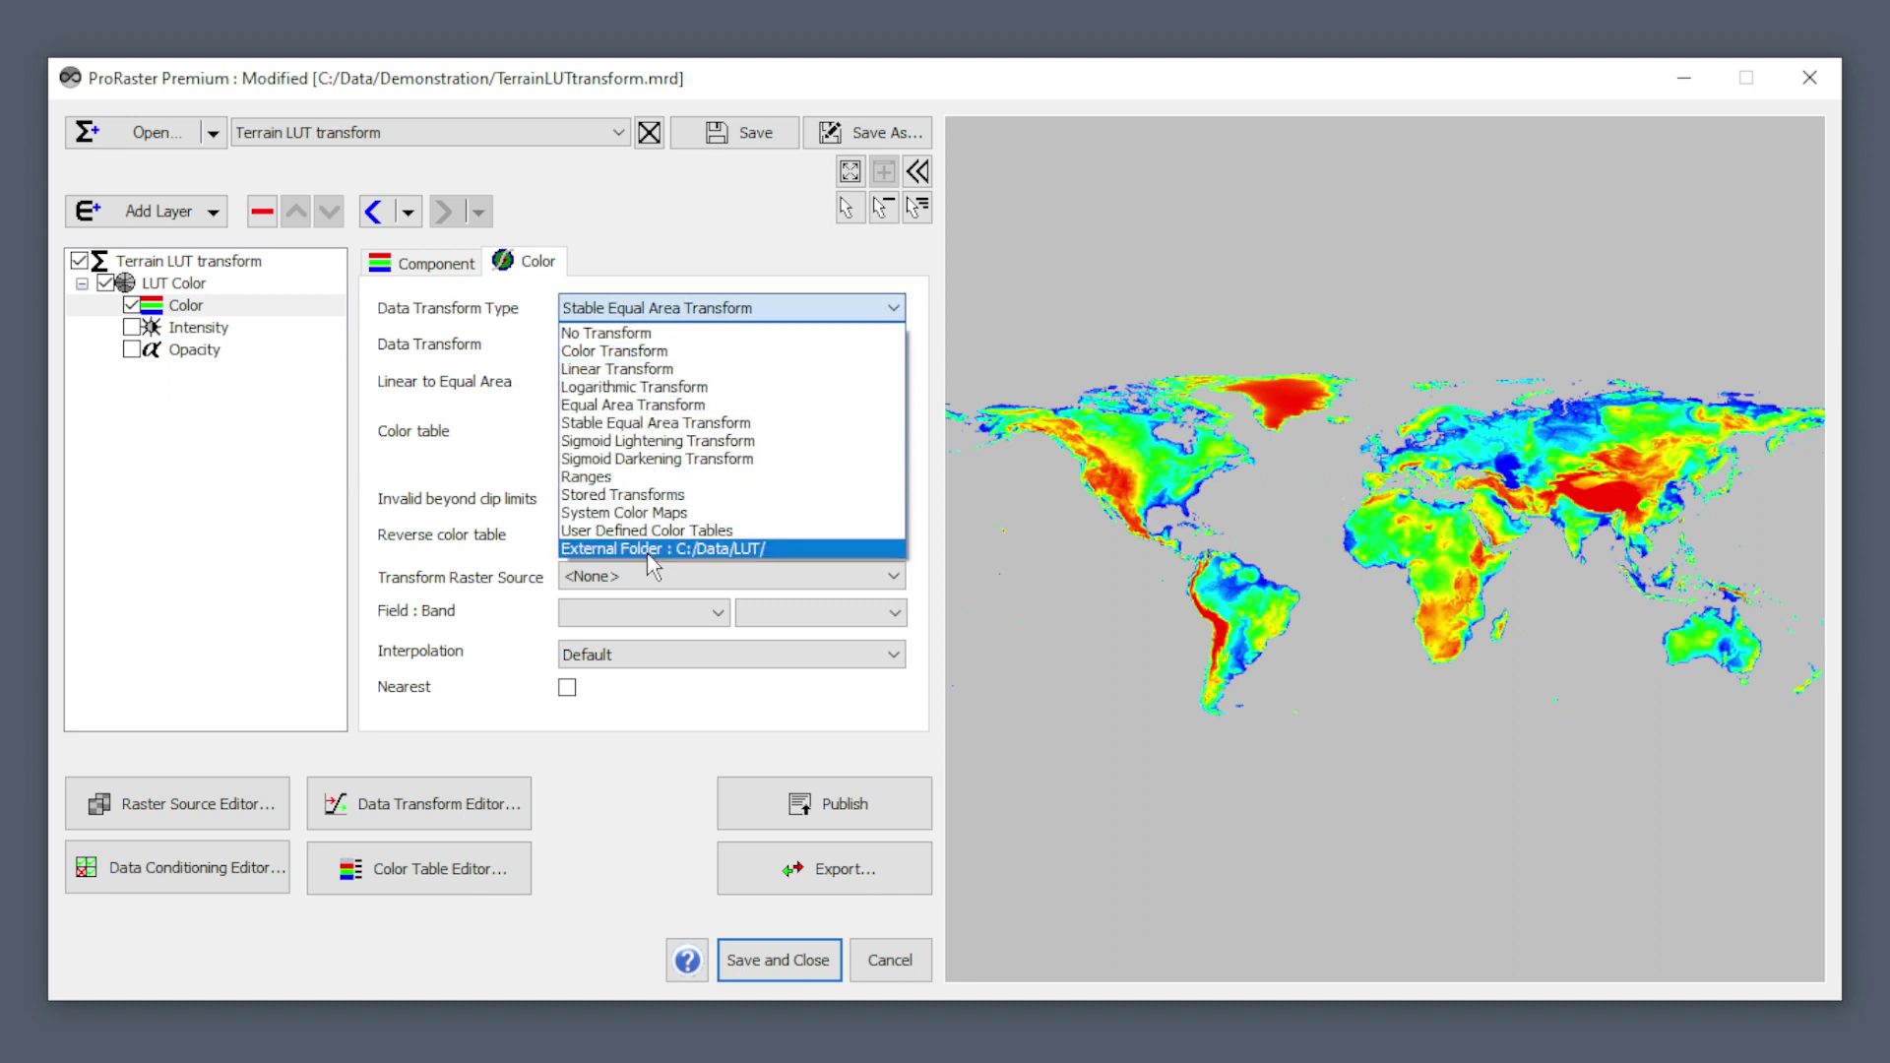
click(649, 297)
click(650, 300)
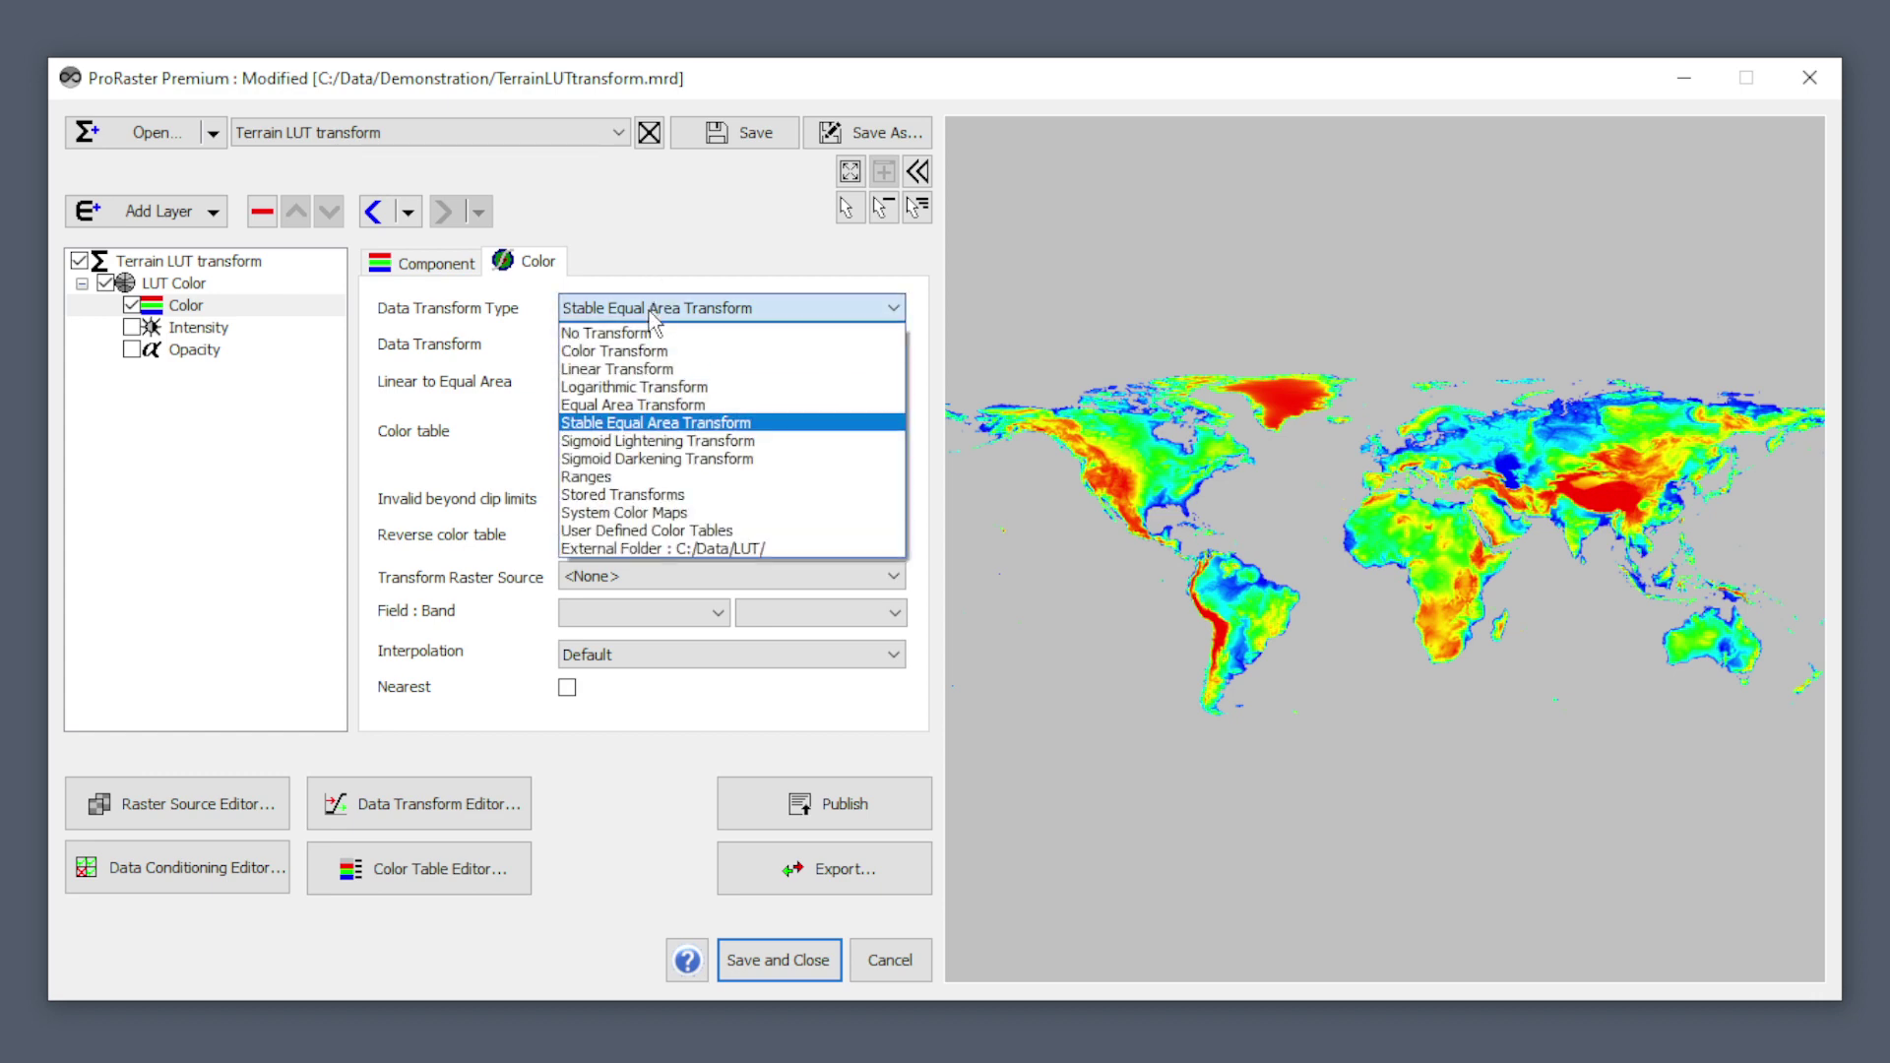
click(630, 369)
click(644, 344)
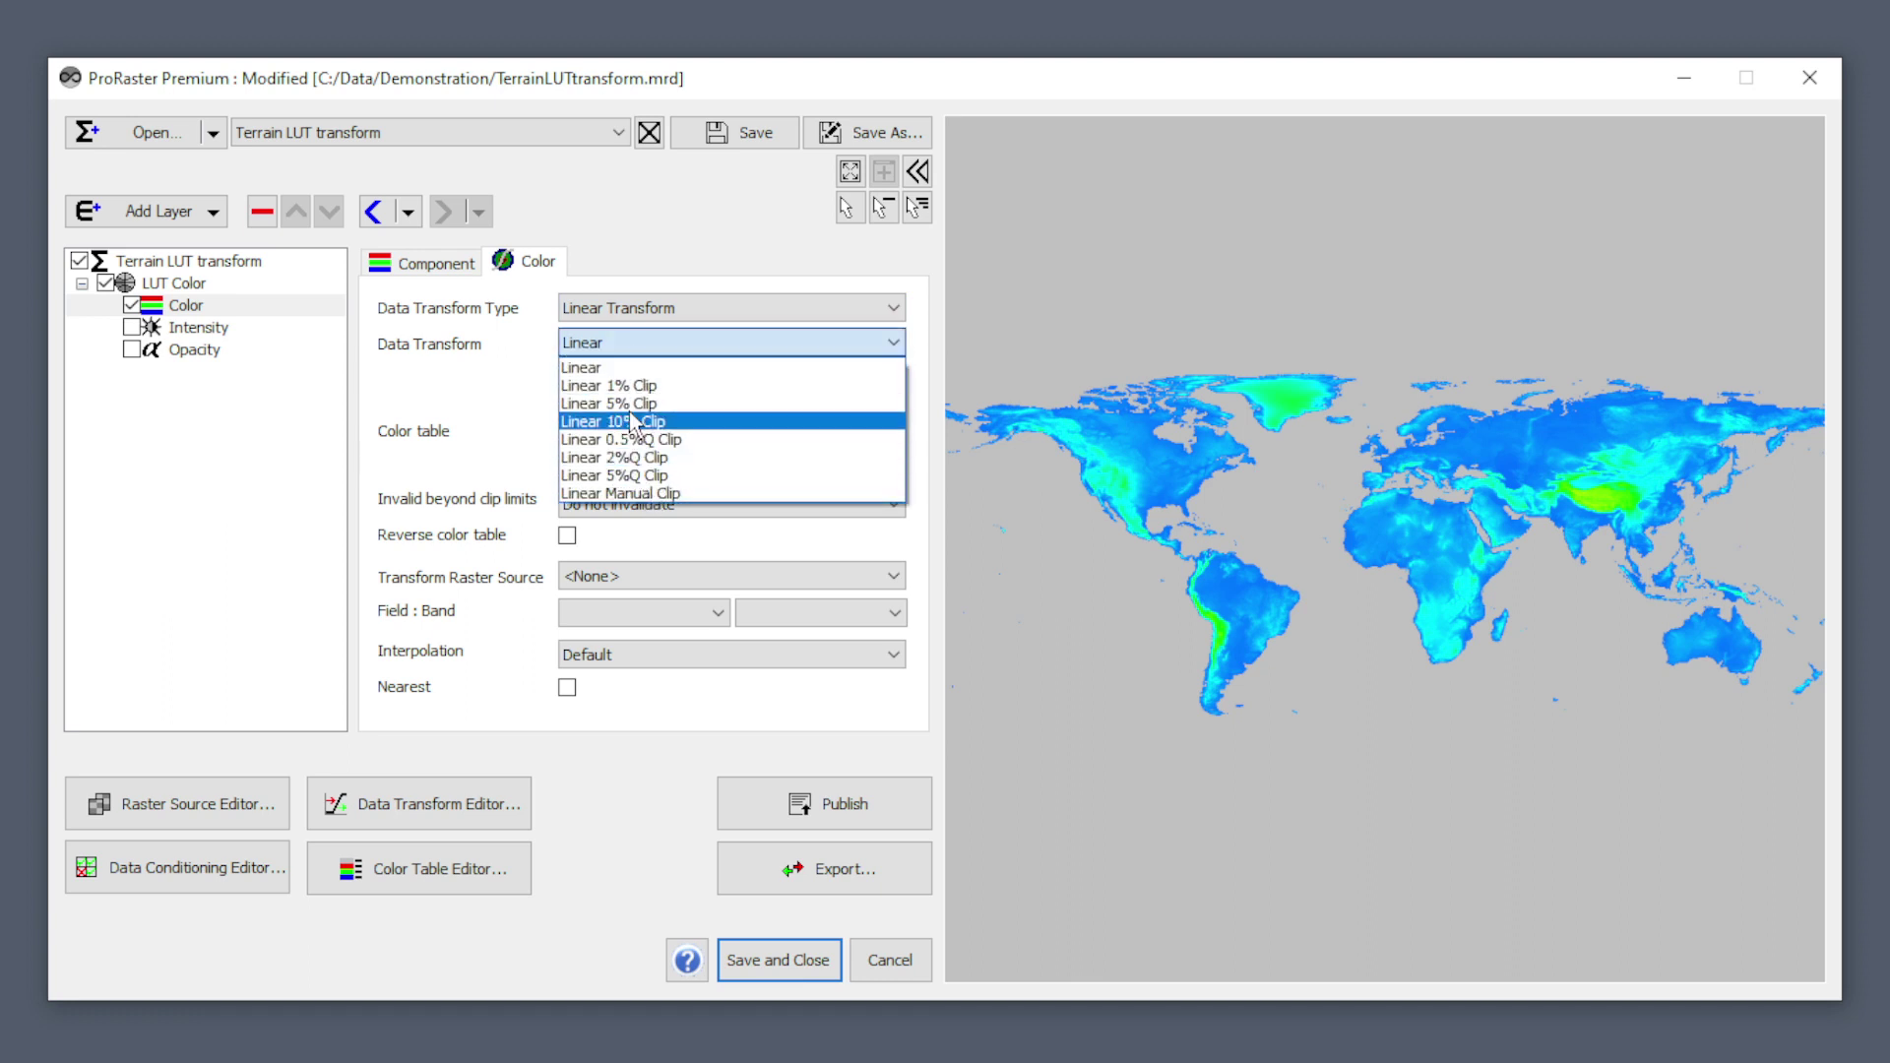
click(646, 364)
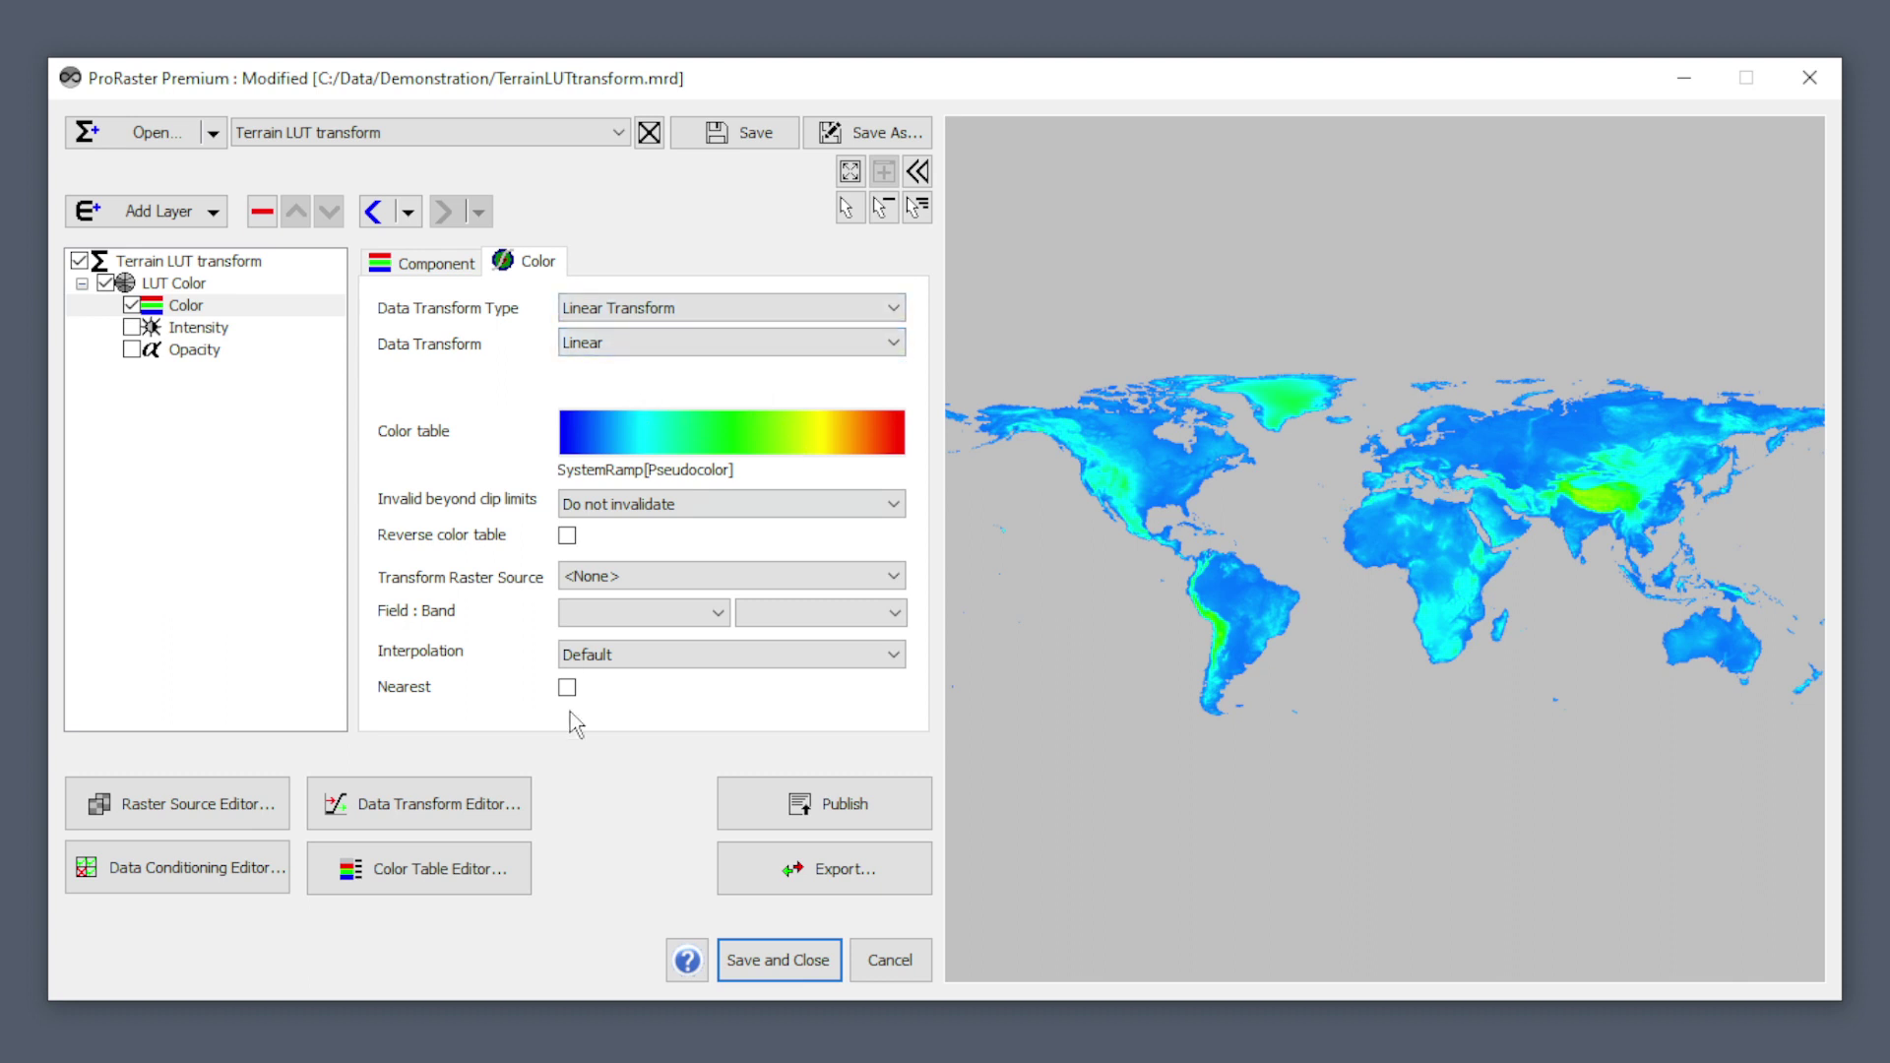
Step: Examine the settings of the Linear top percentile clip transform in the Data Transform Editor, then cancel out
click(413, 806)
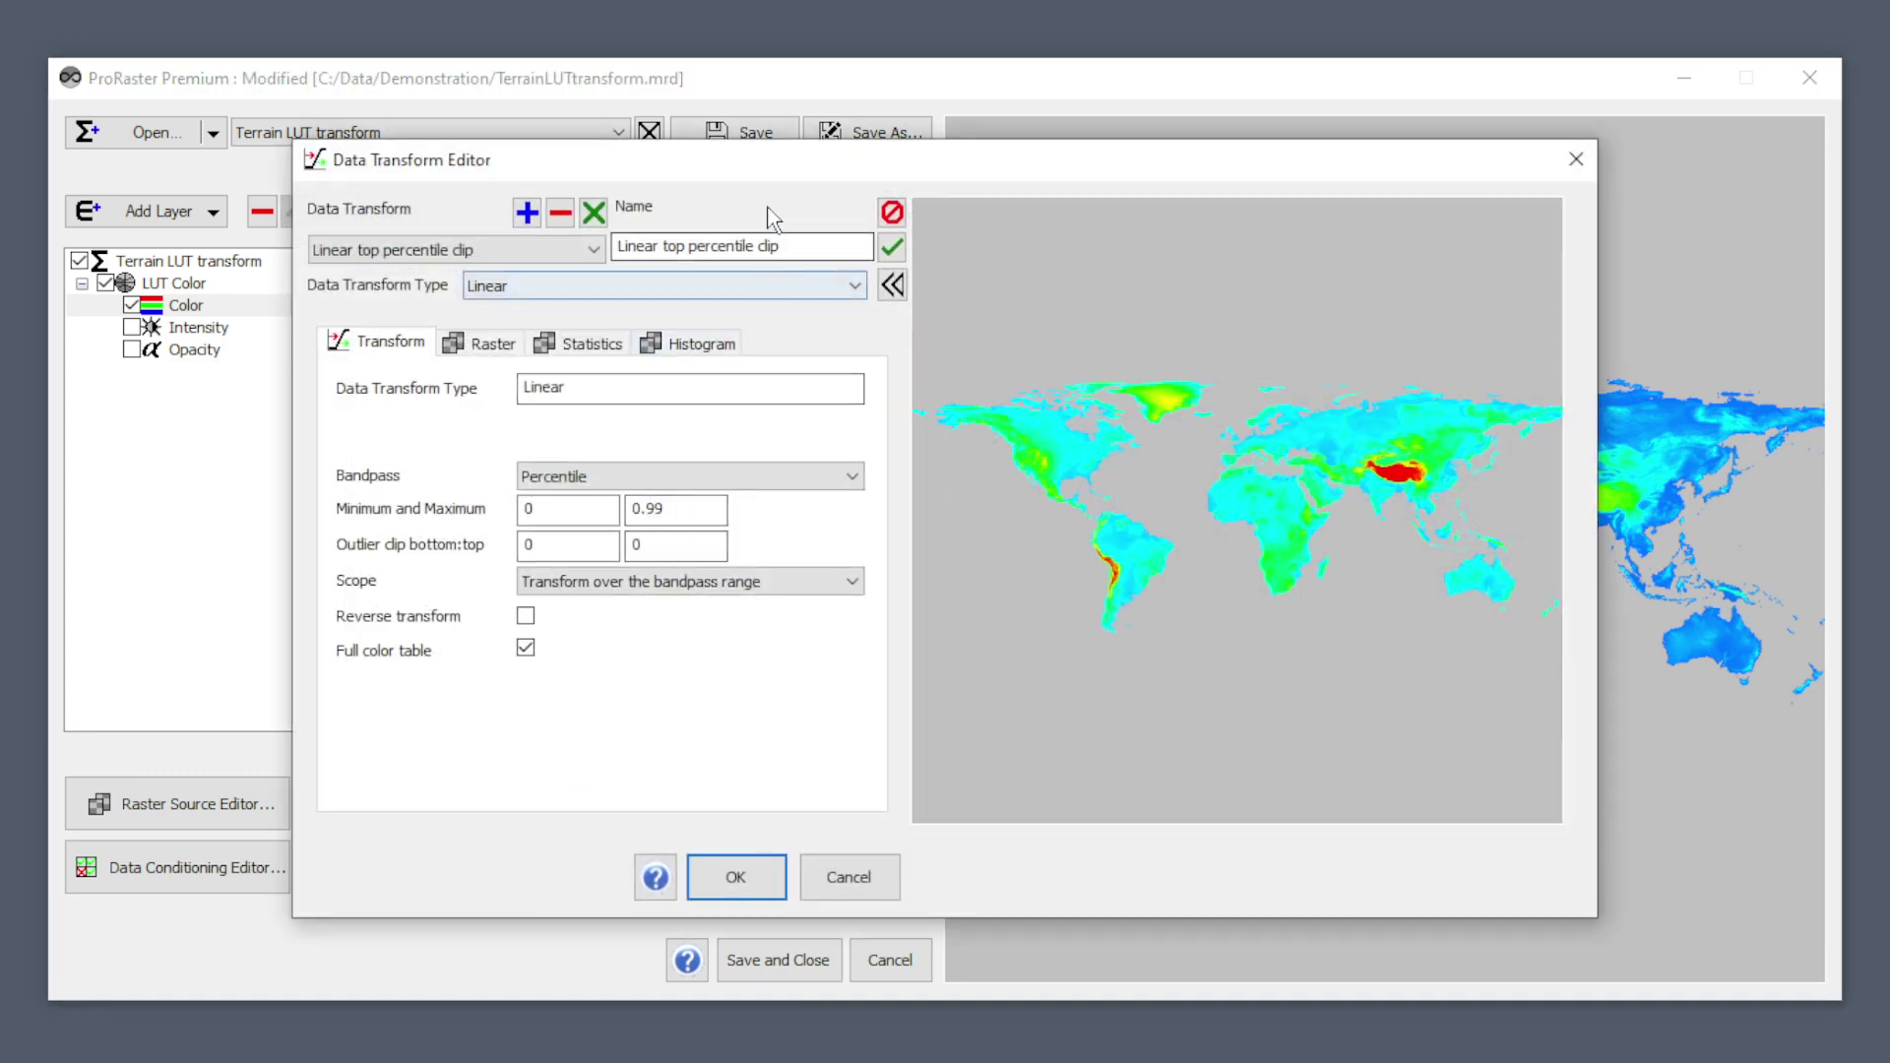
drag(799, 175, 762, 169)
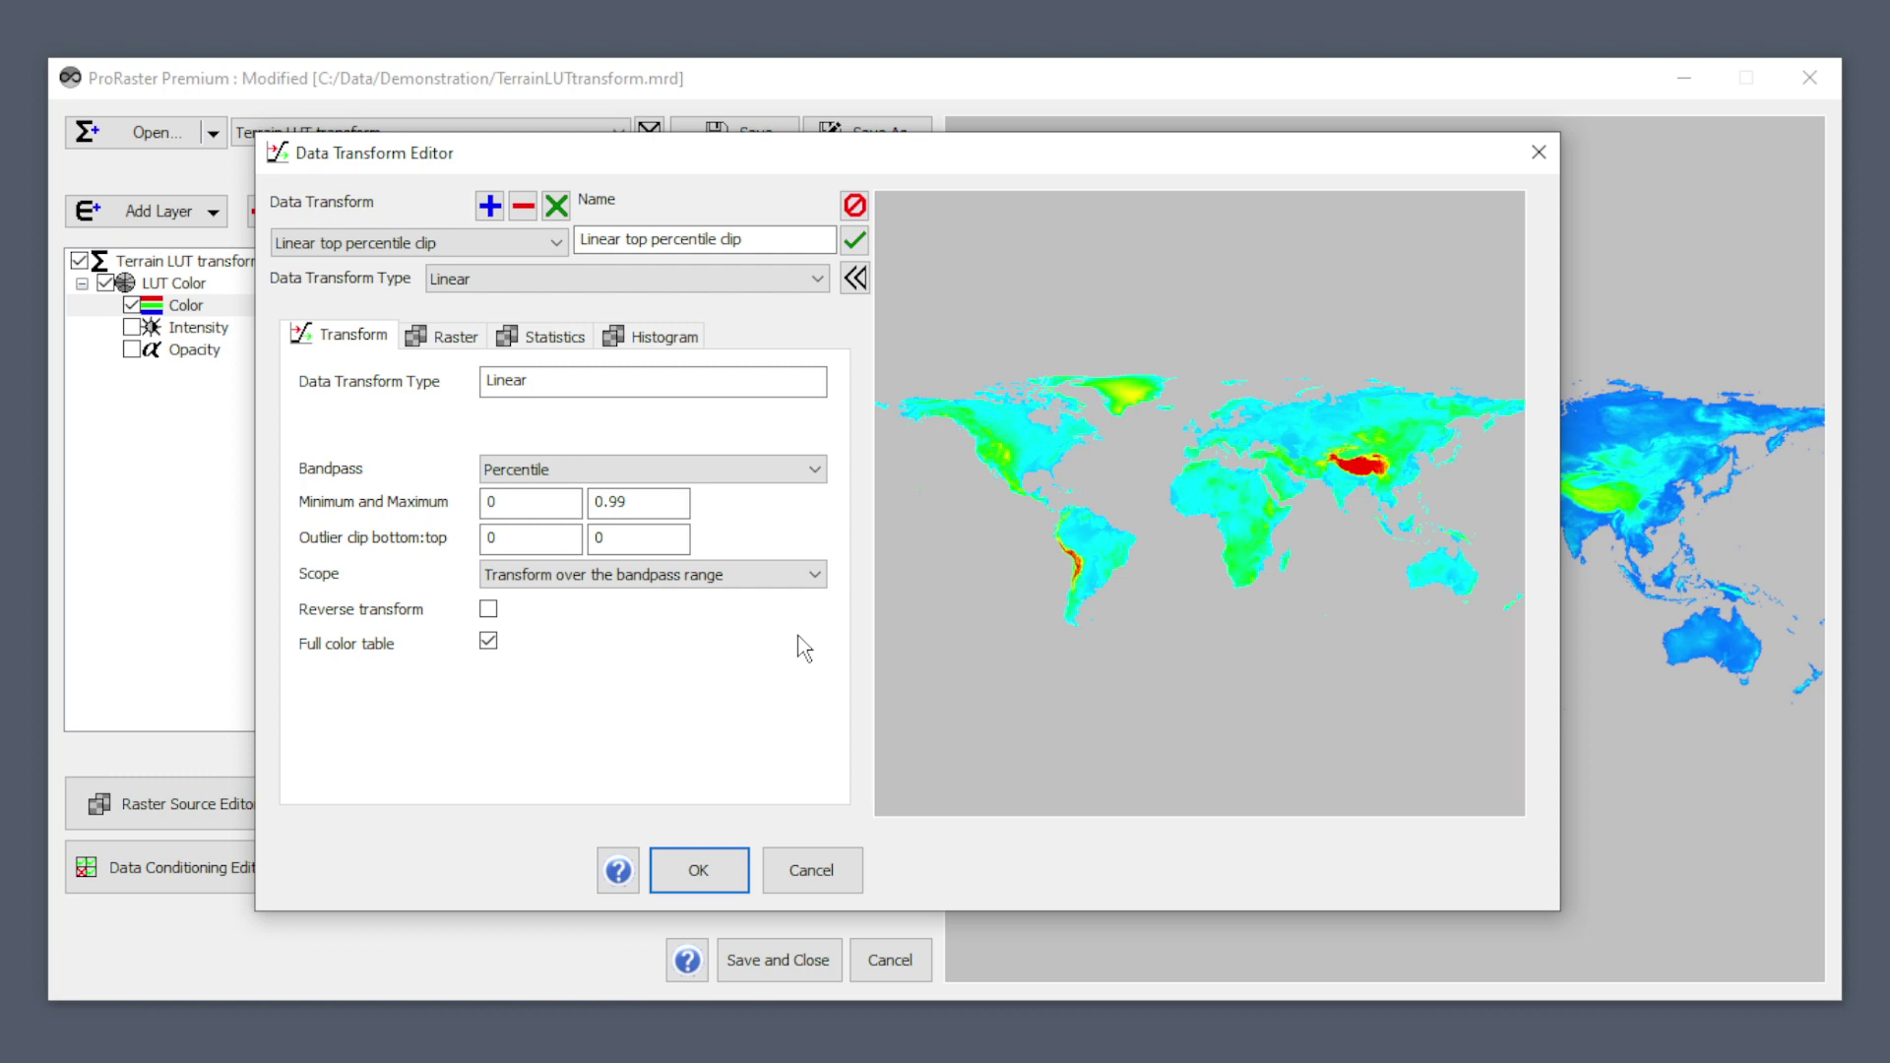
click(829, 877)
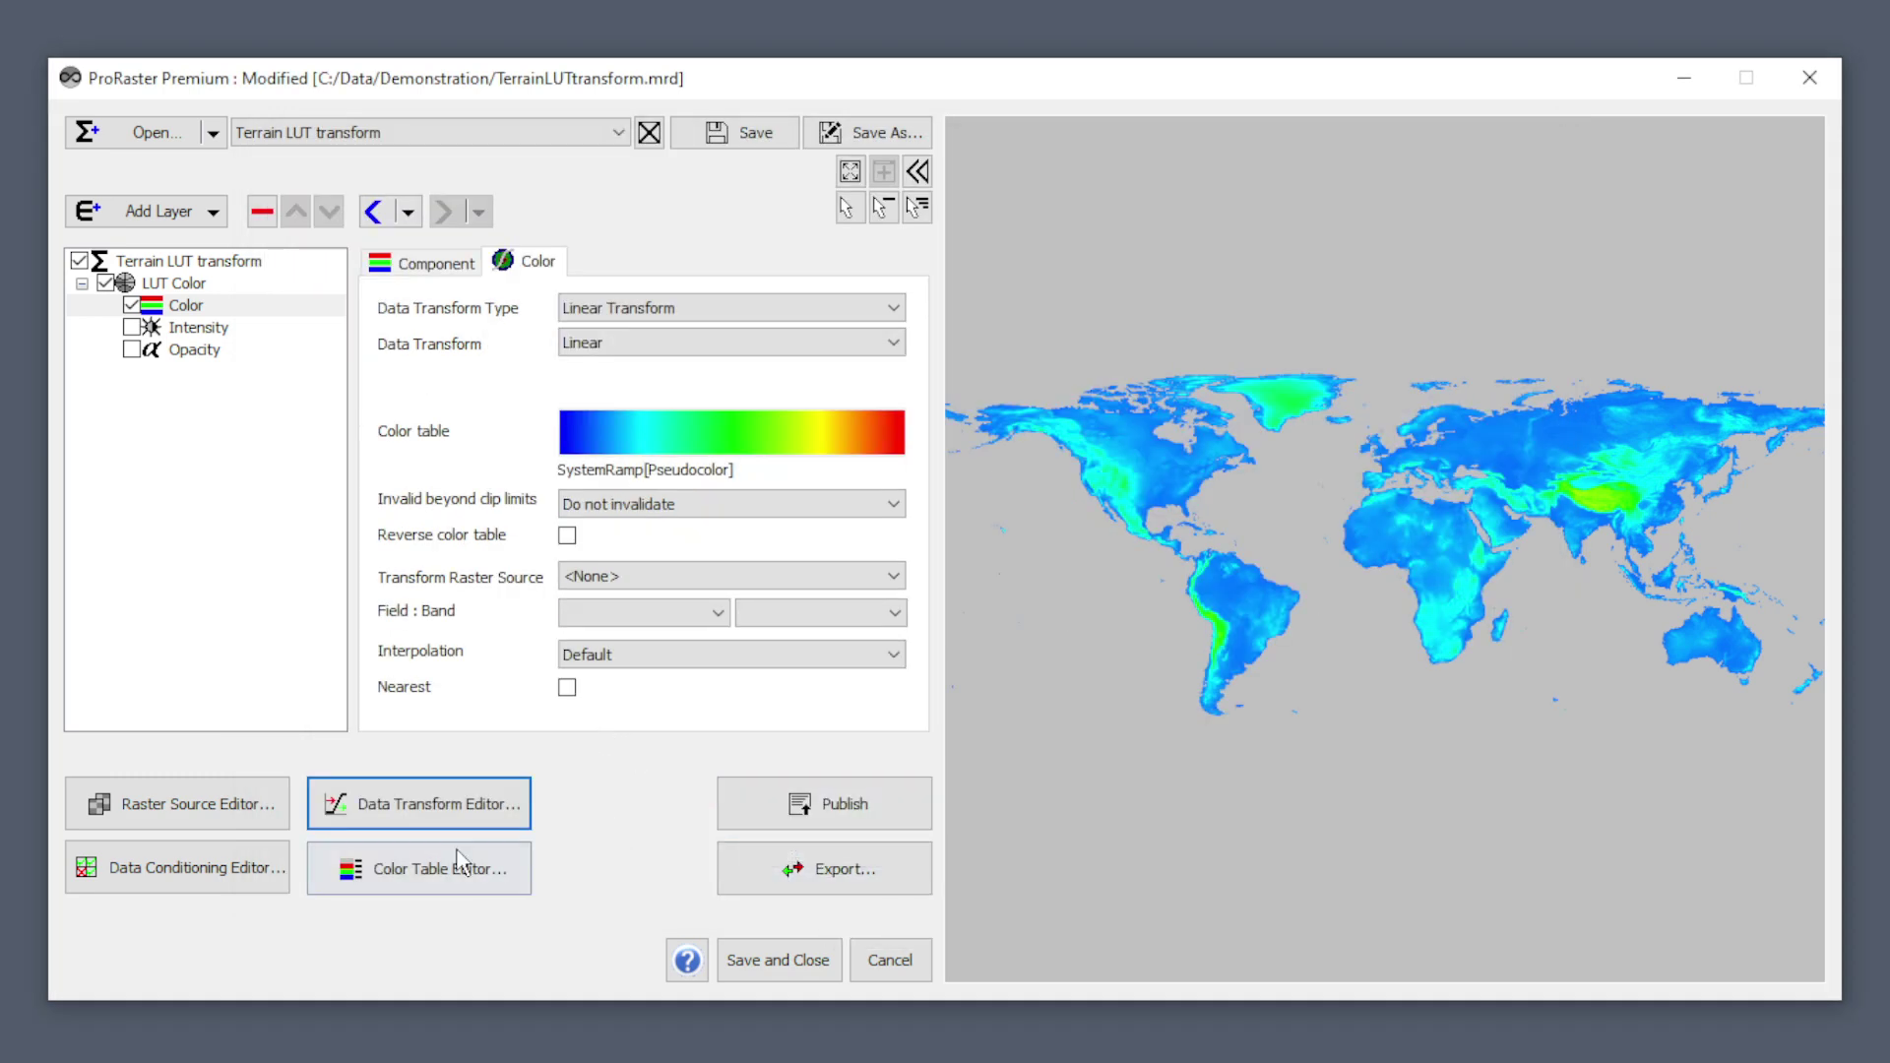
Step: Browse the Color Table Editor's System Color Maps, User Defined Color Tables and C:/Data/LUT/ external folder, then close it without changes
click(414, 868)
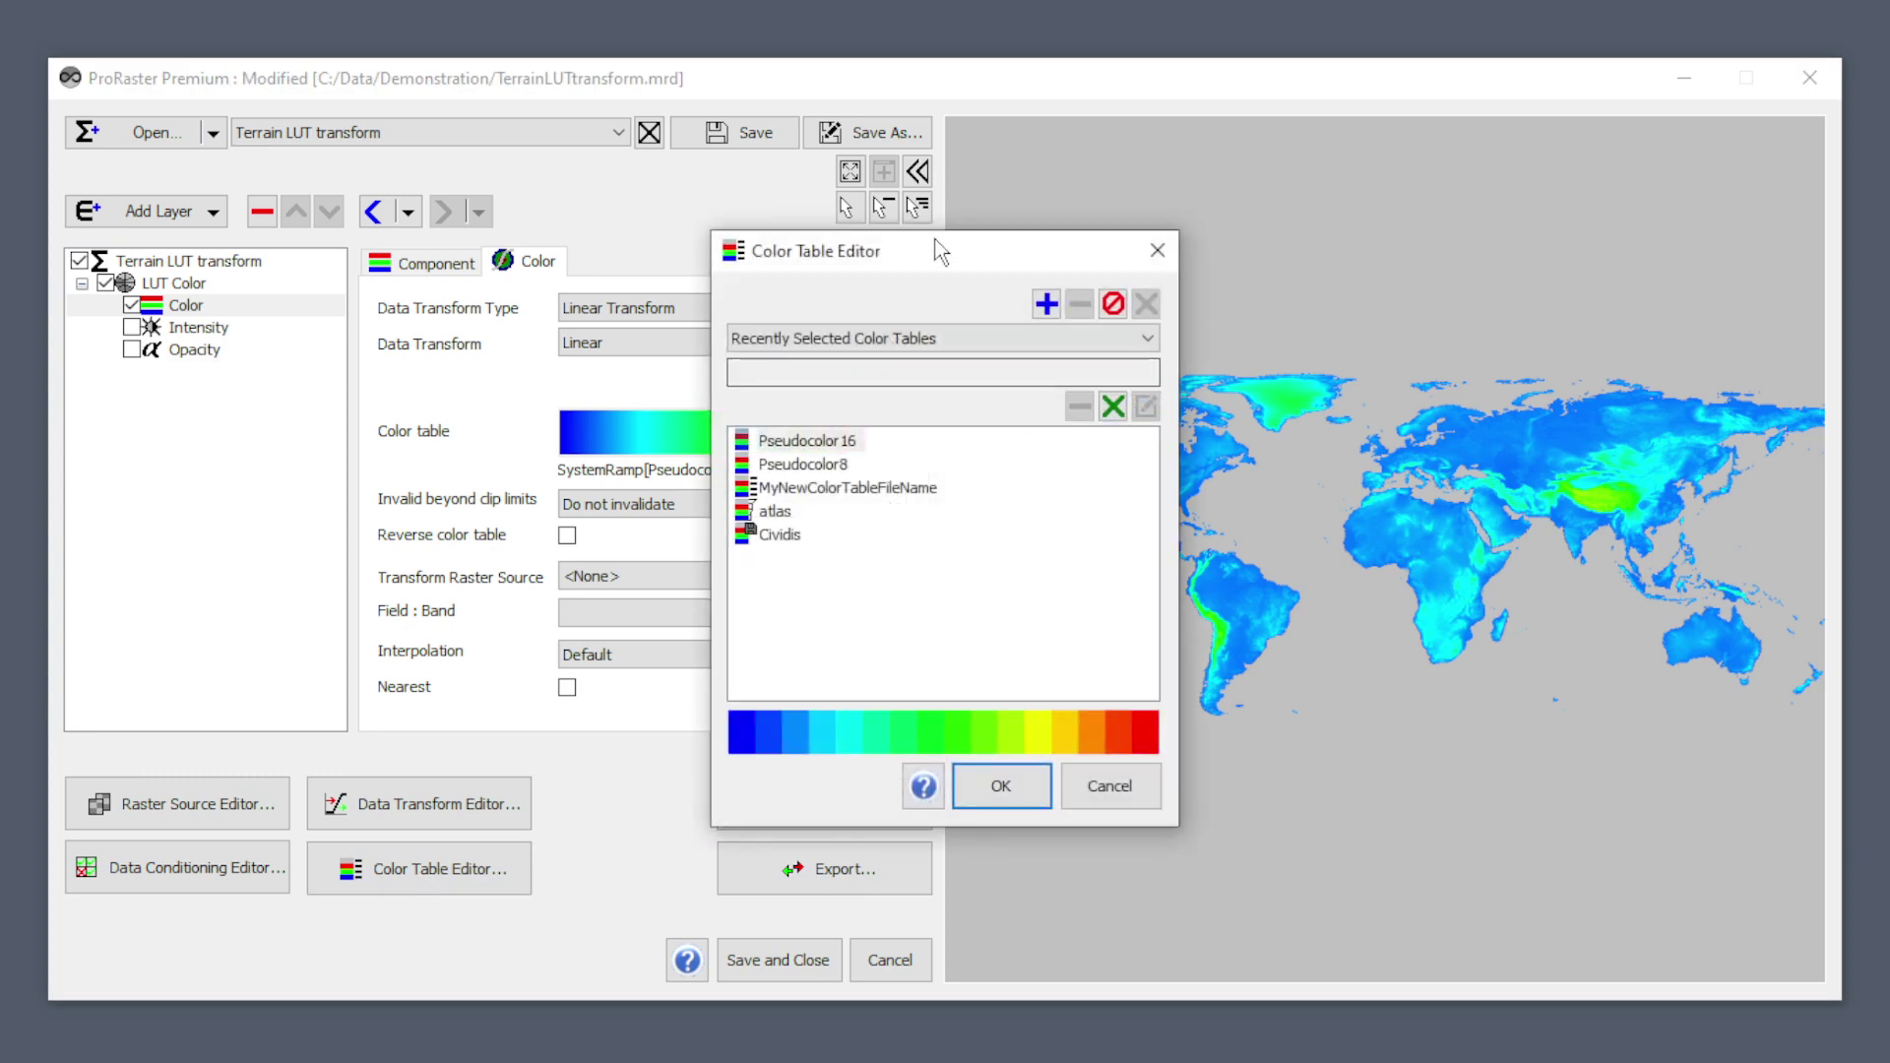
drag(932, 248, 866, 244)
click(858, 334)
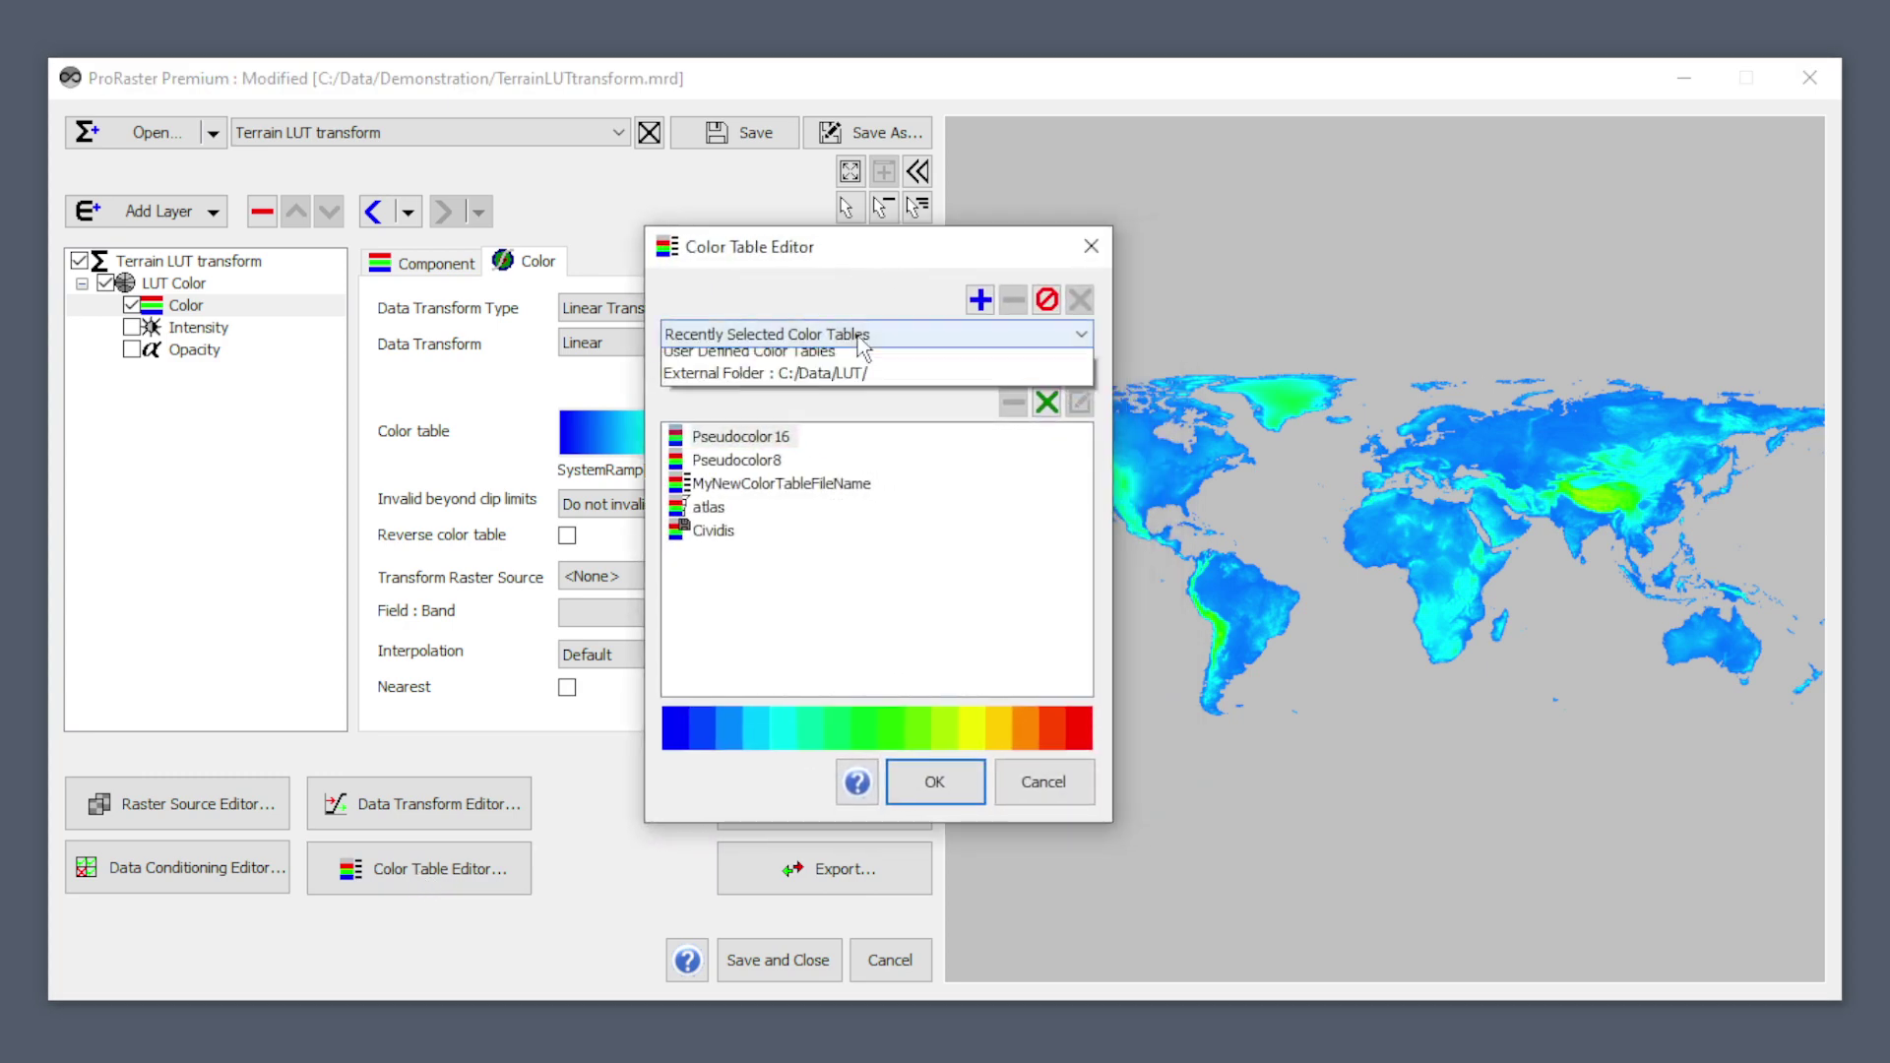
click(795, 428)
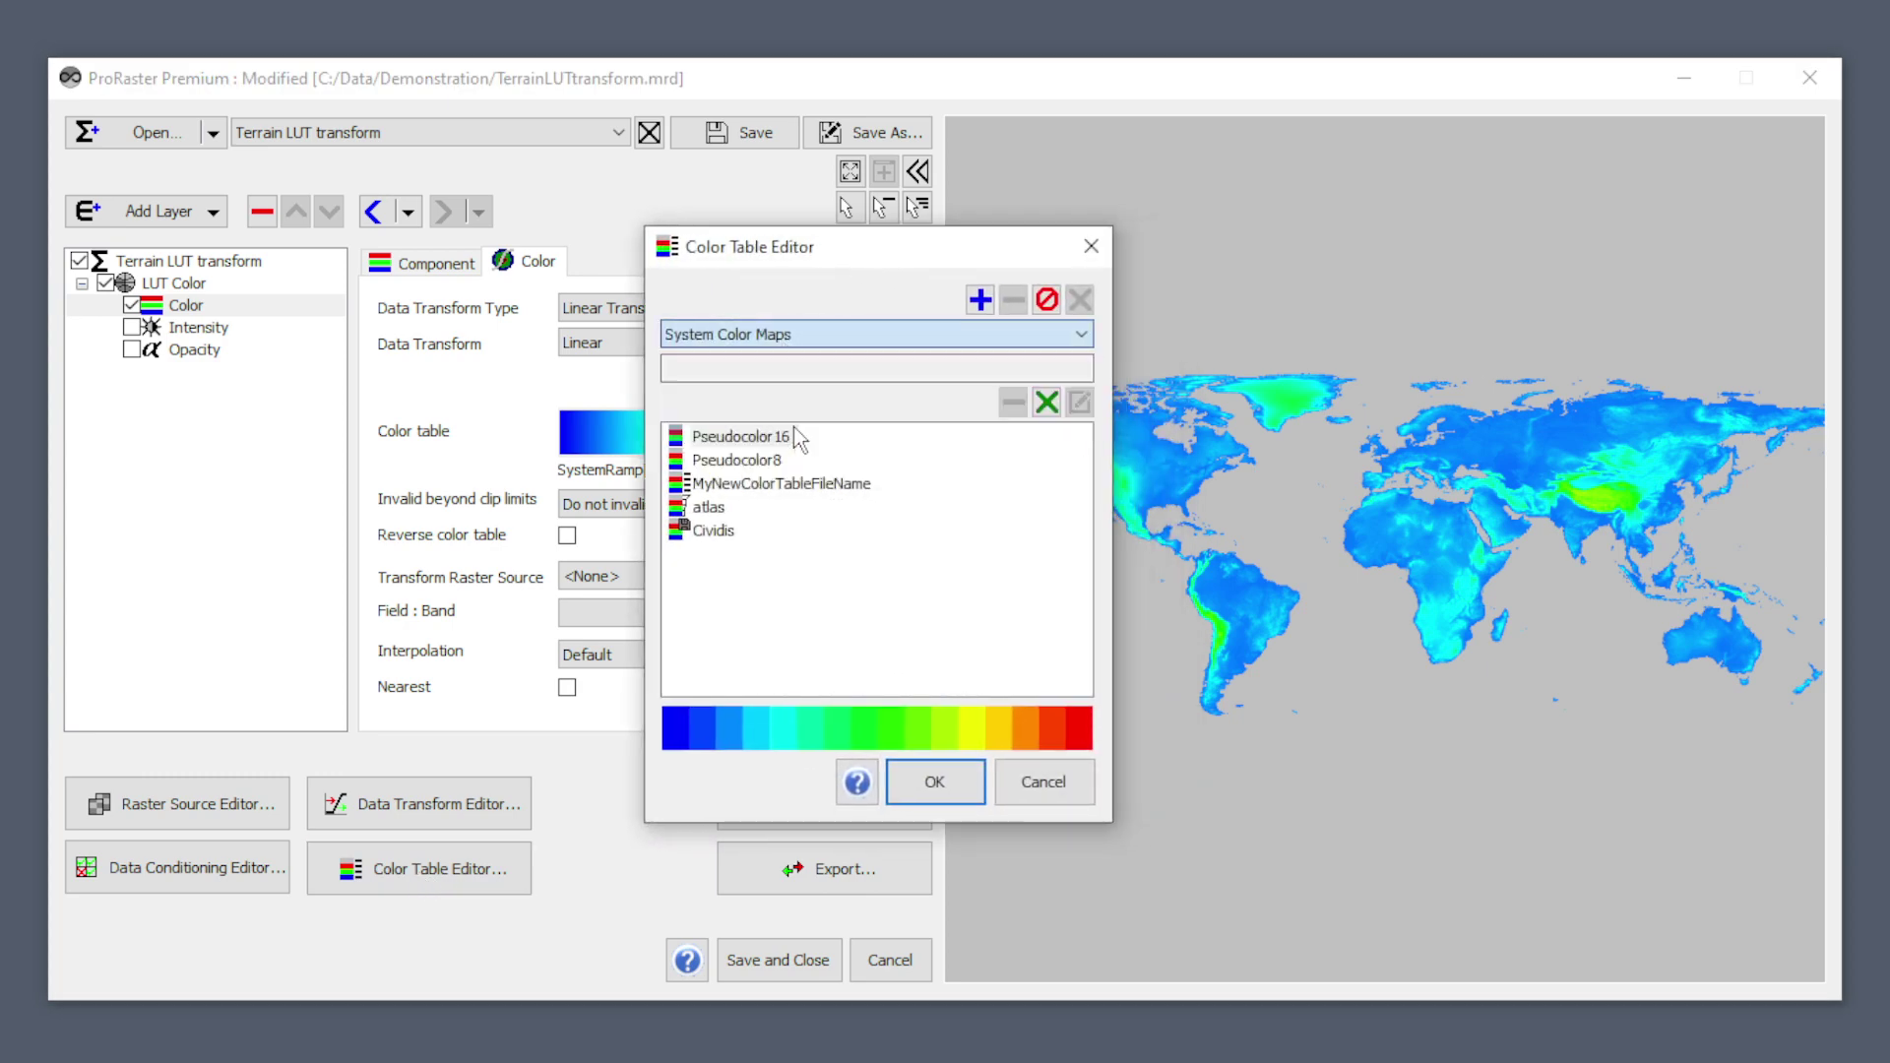
click(832, 335)
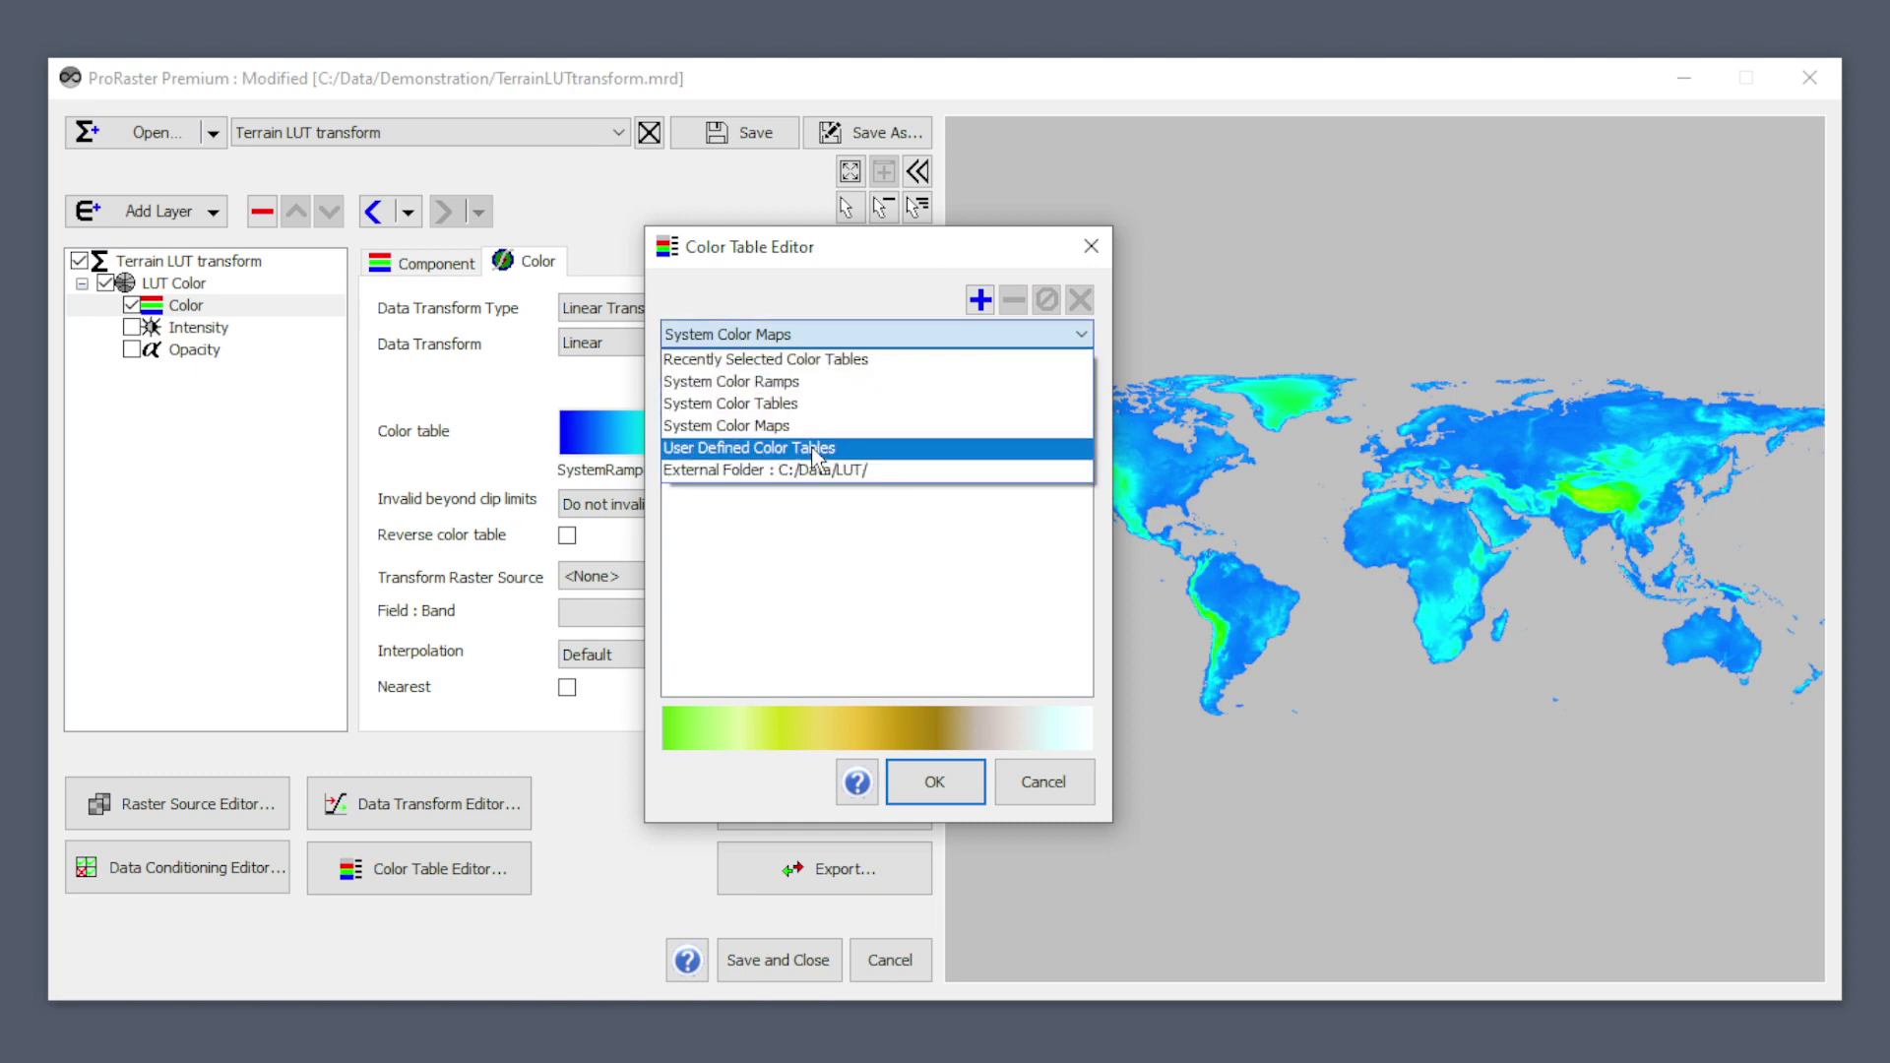
click(823, 448)
click(849, 337)
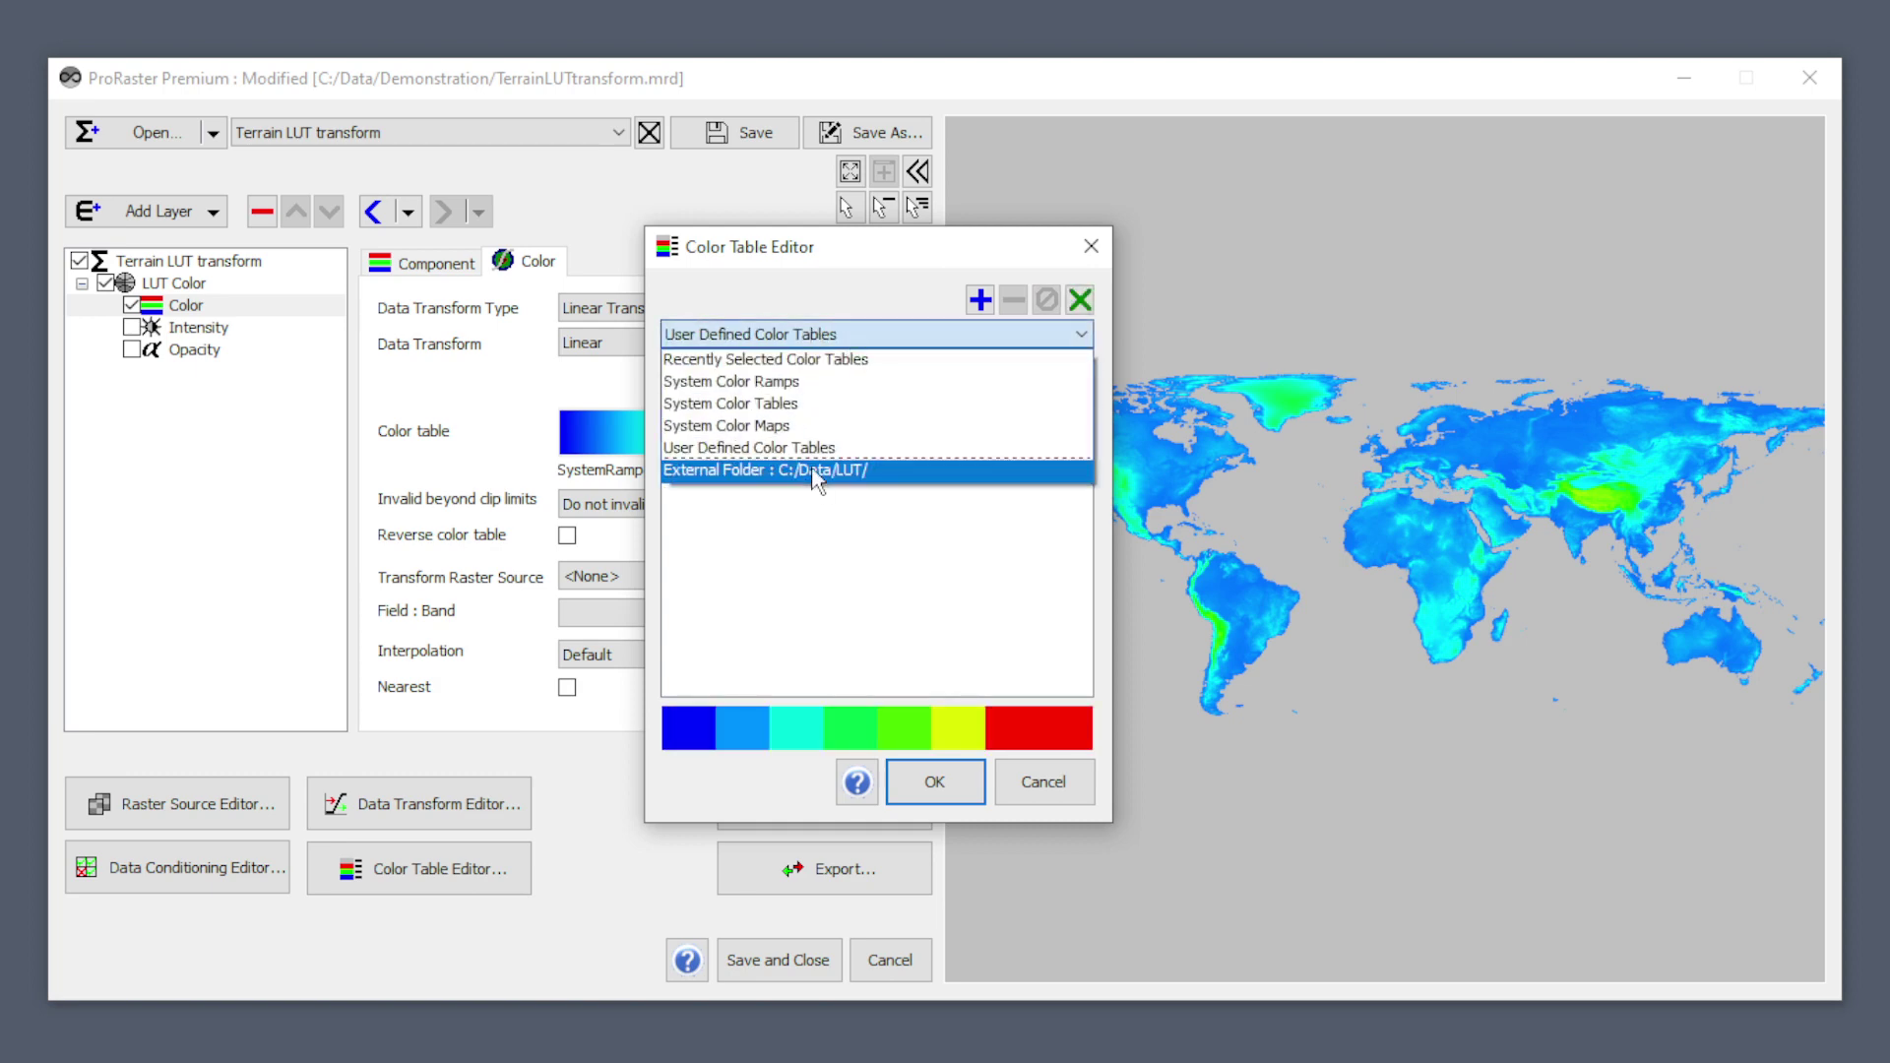
click(813, 472)
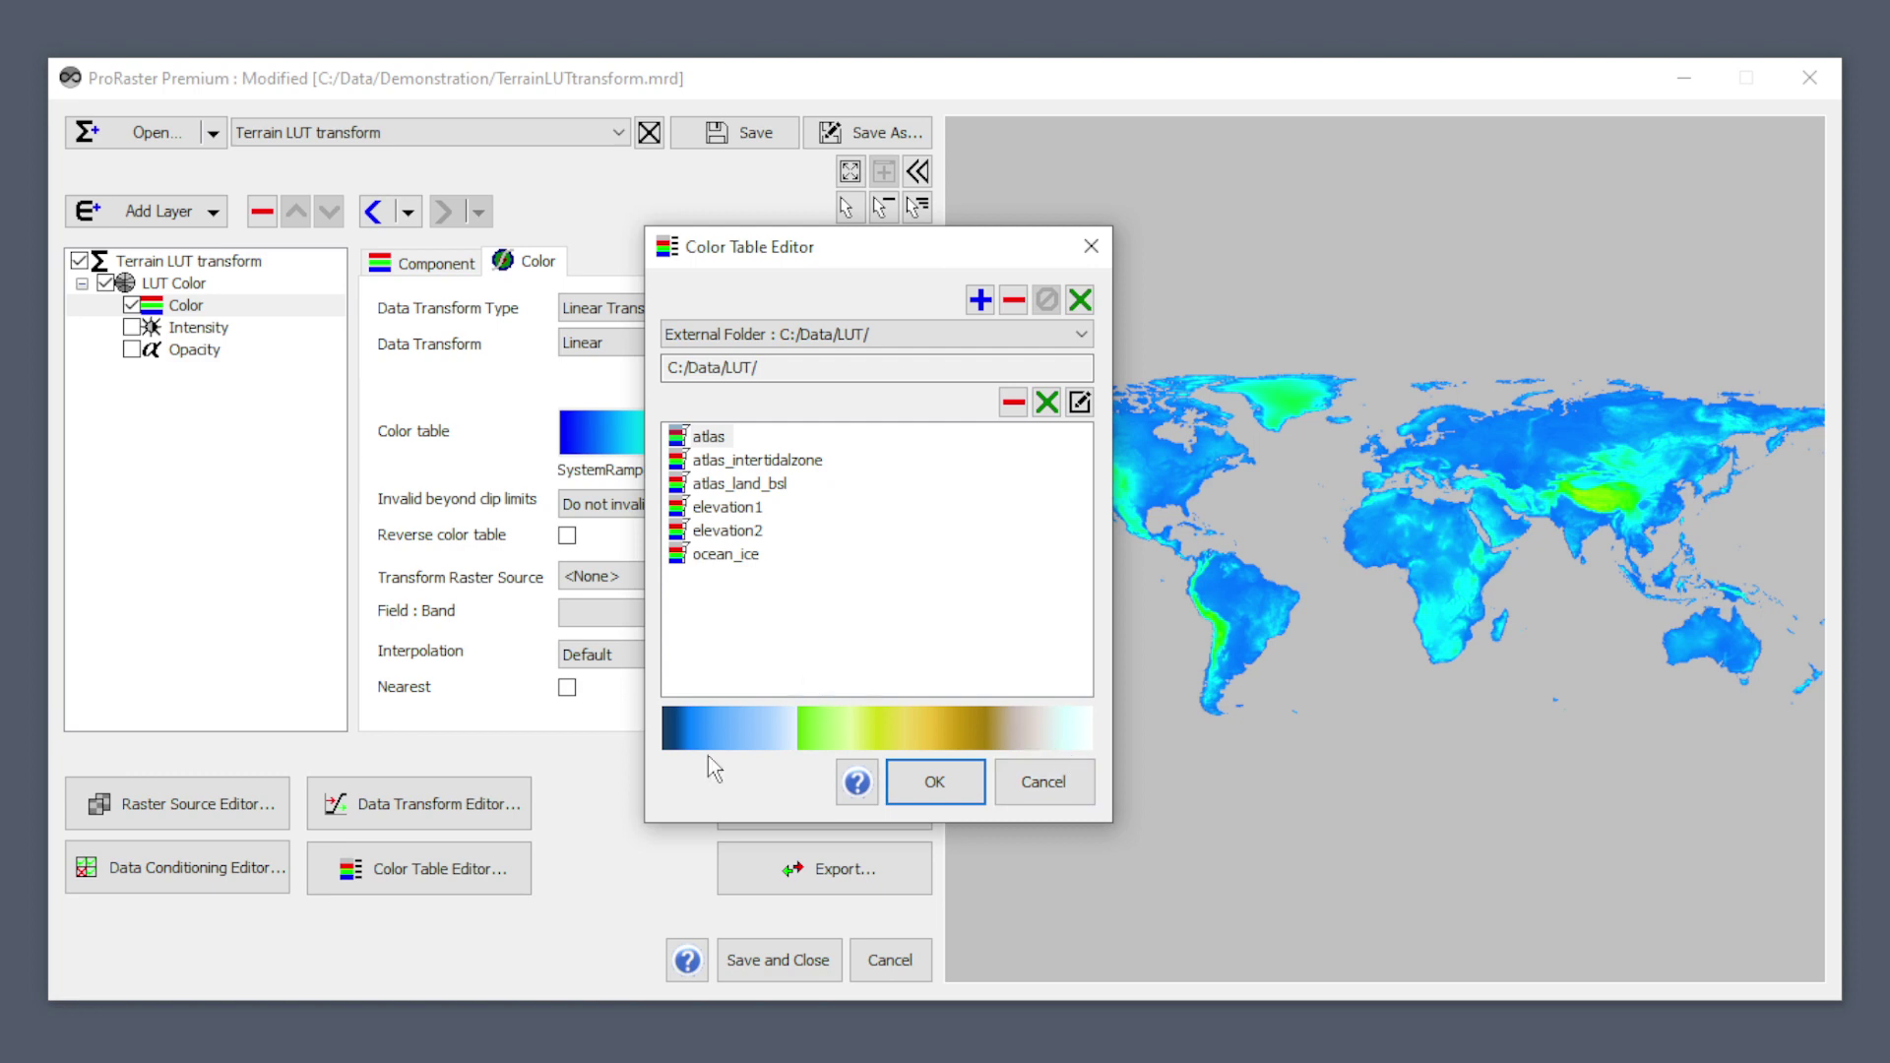
click(1043, 782)
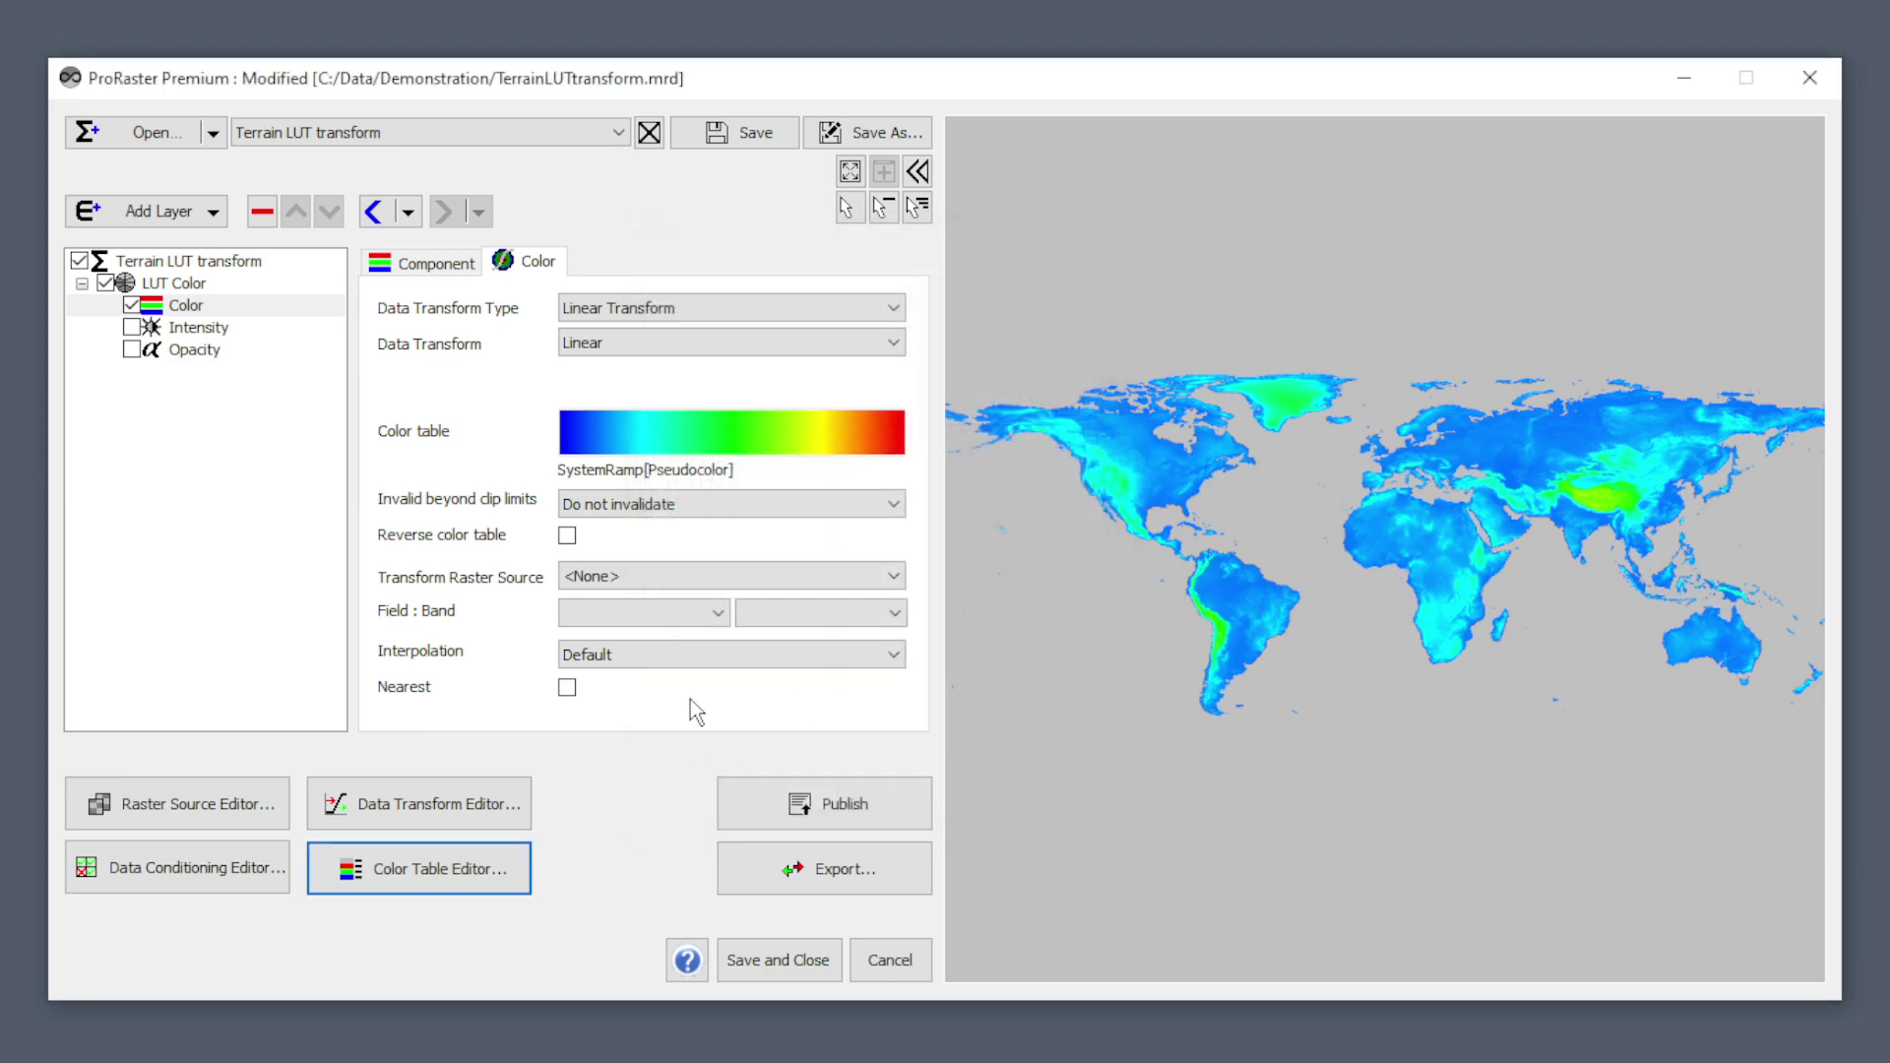
Step: Set the Color component's data transform to Logarithmic Transform with the Log10 (+-0.1) option
click(721, 313)
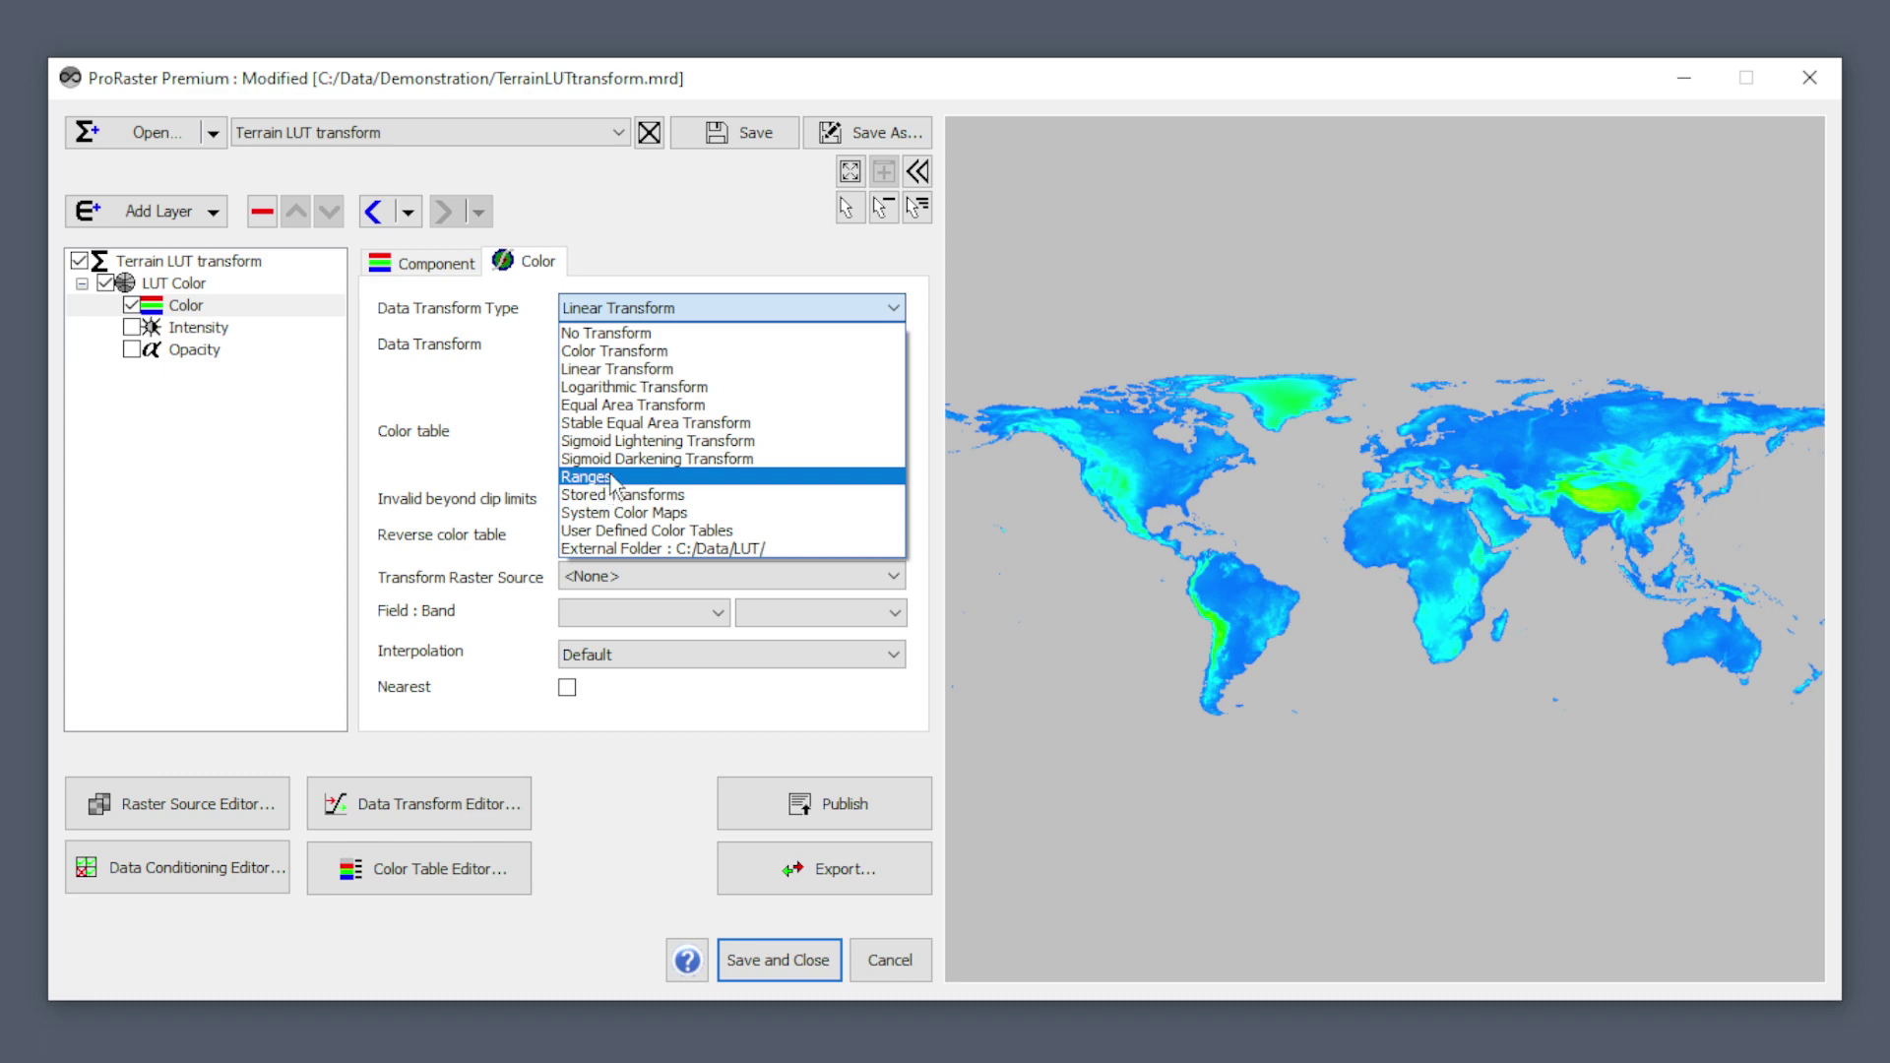
click(628, 388)
click(660, 342)
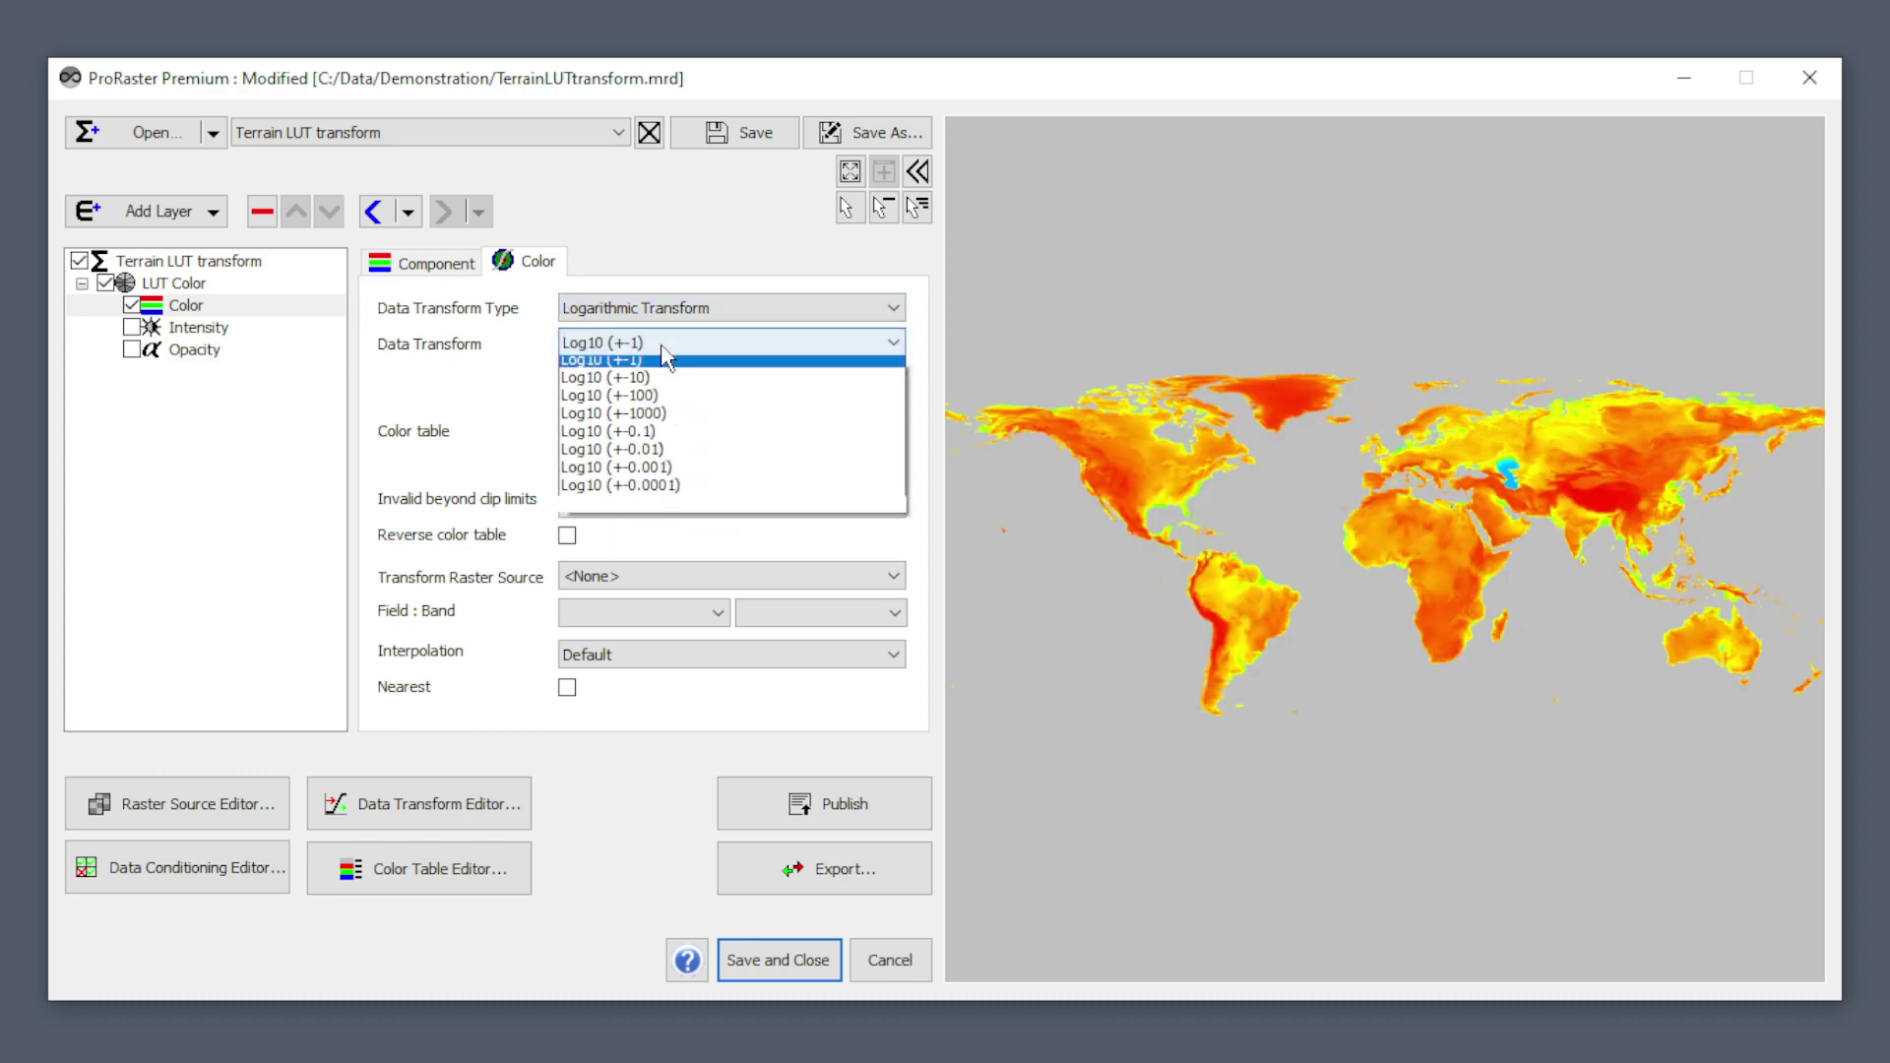
click(635, 433)
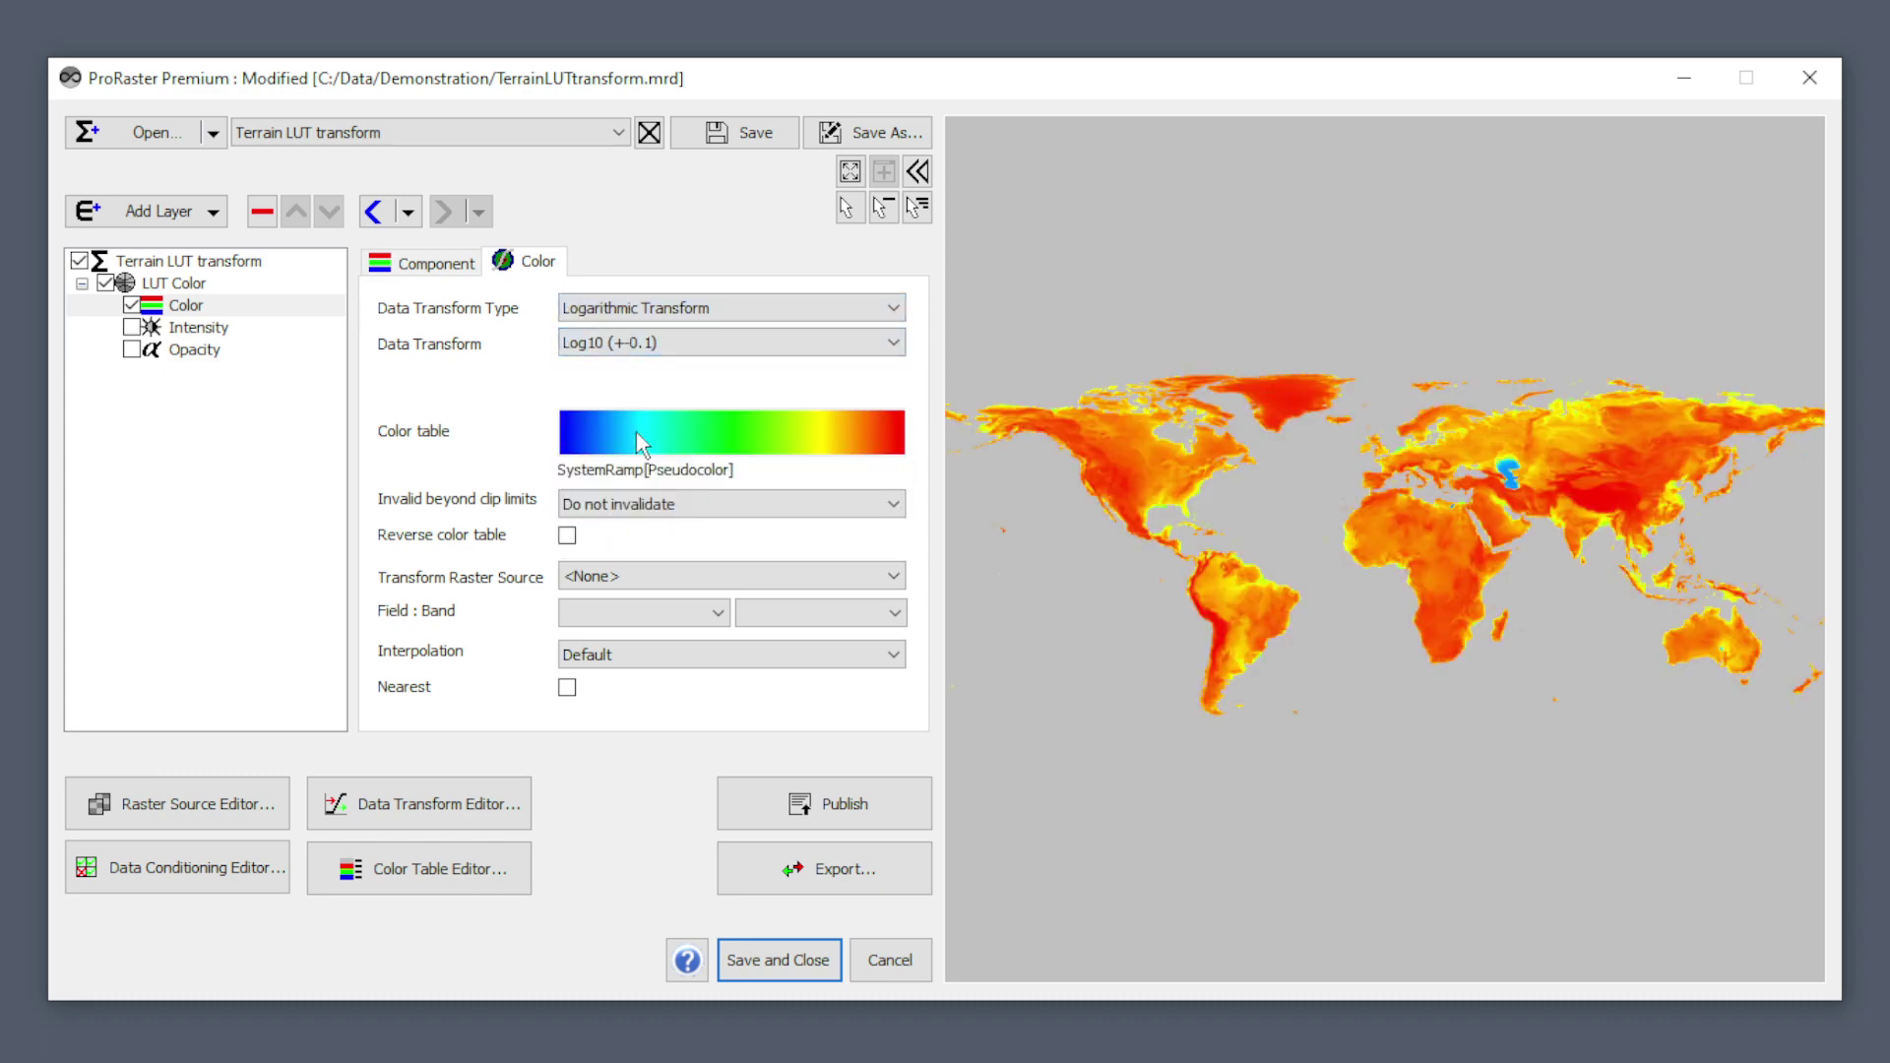
Step: Apply a Linear Transform with Linear Manual Clip to the Color component and set the maximum clip value to 4000
click(748, 308)
click(656, 370)
click(683, 342)
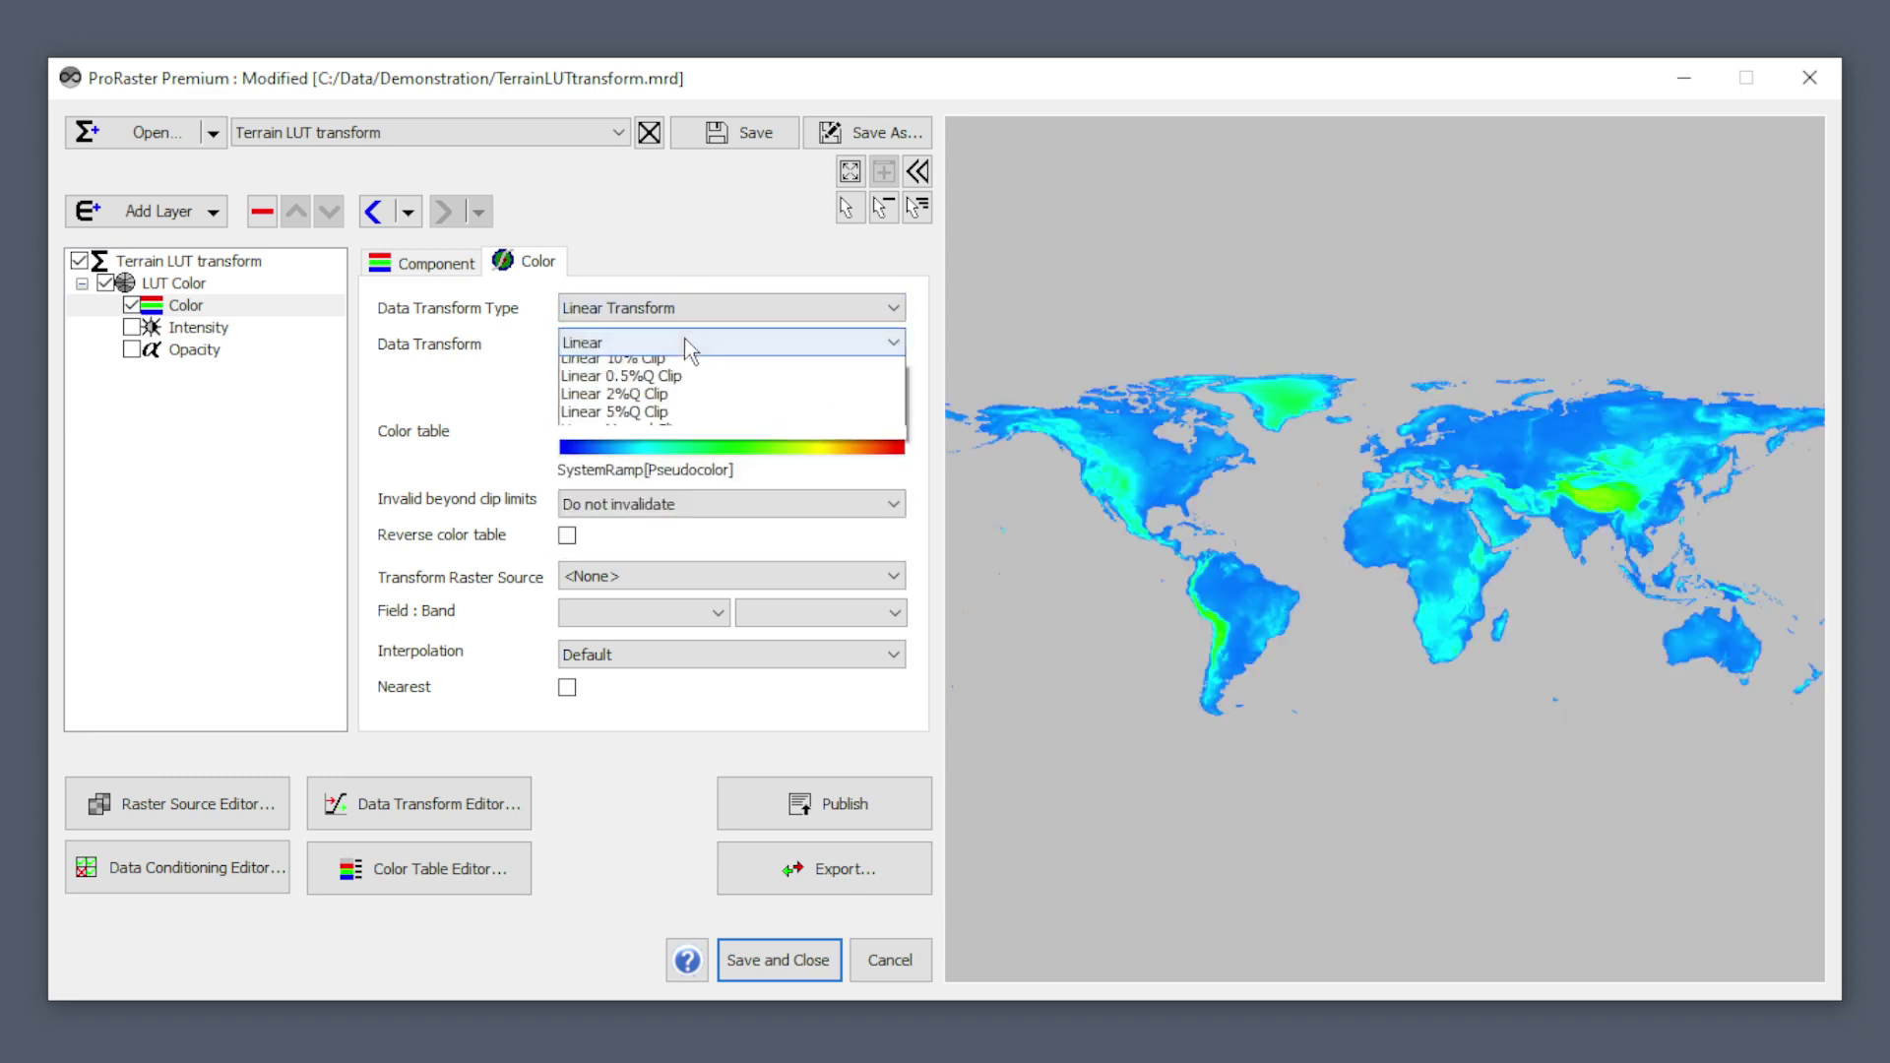
click(662, 493)
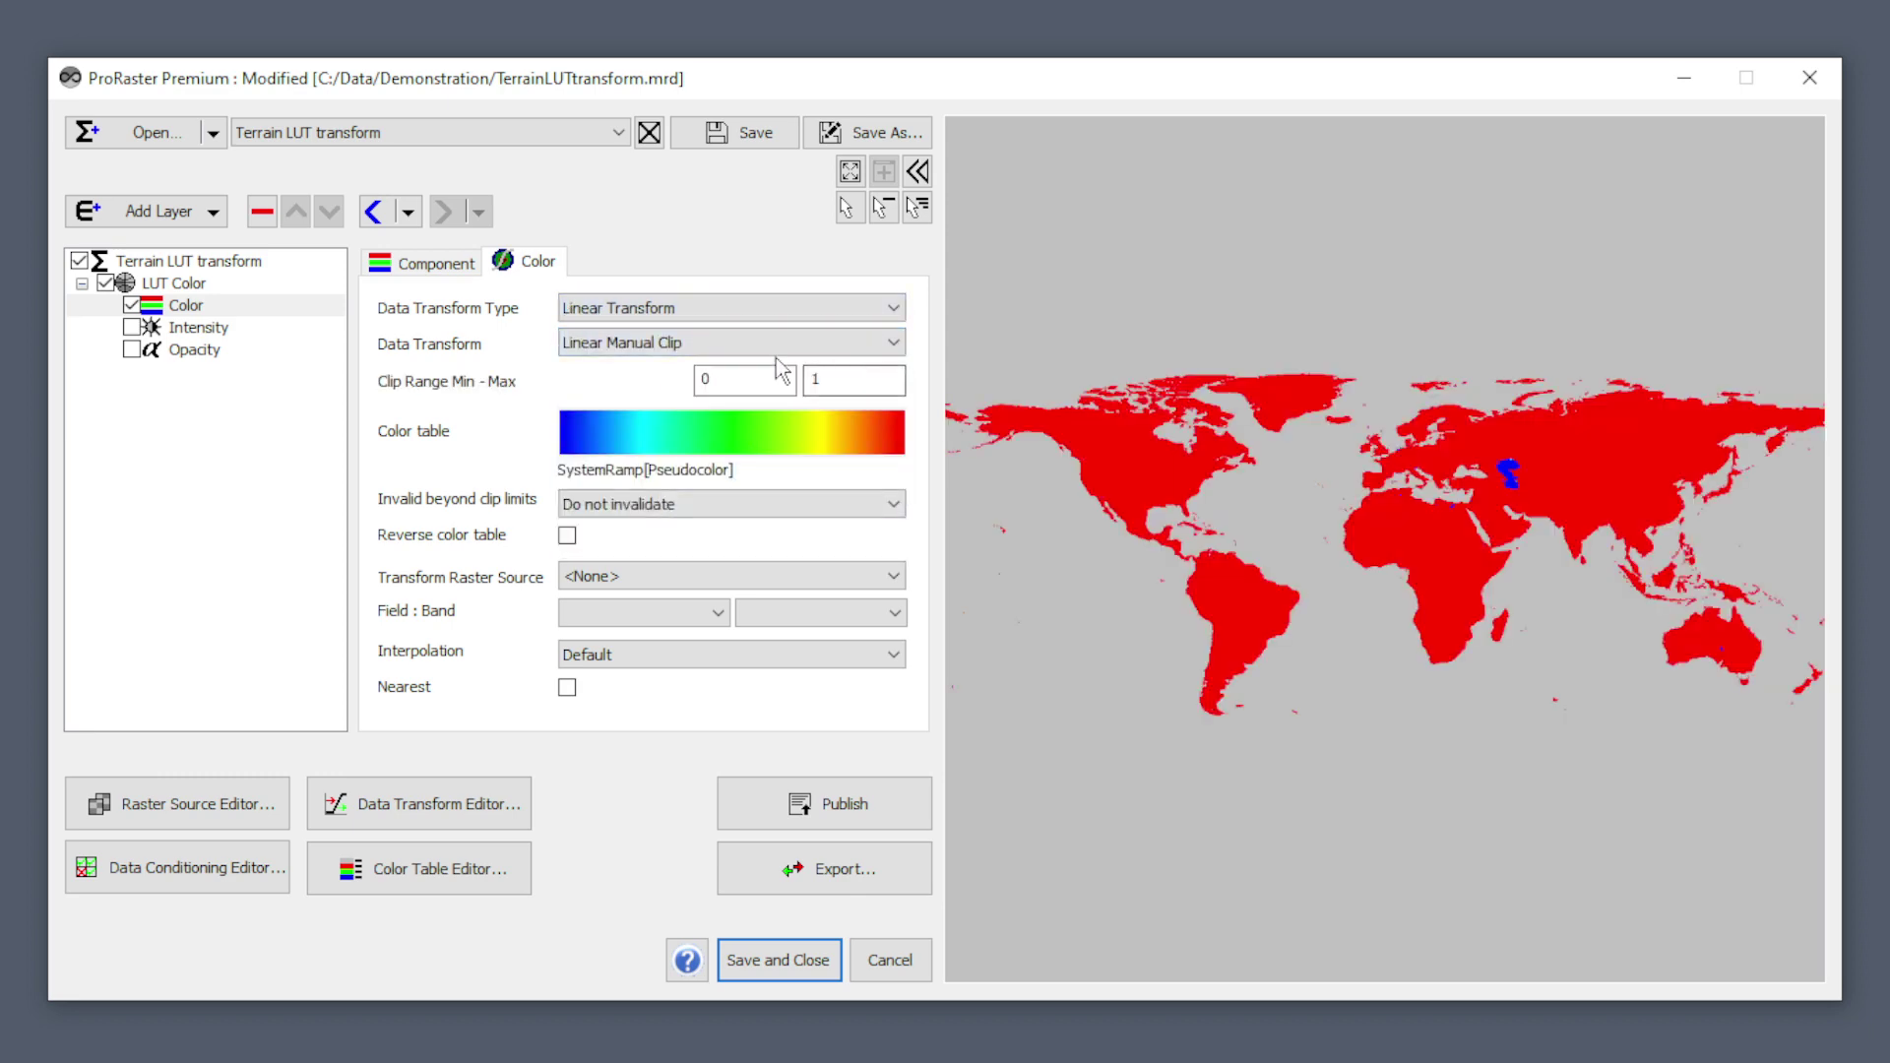
click(774, 379)
key(Tab)
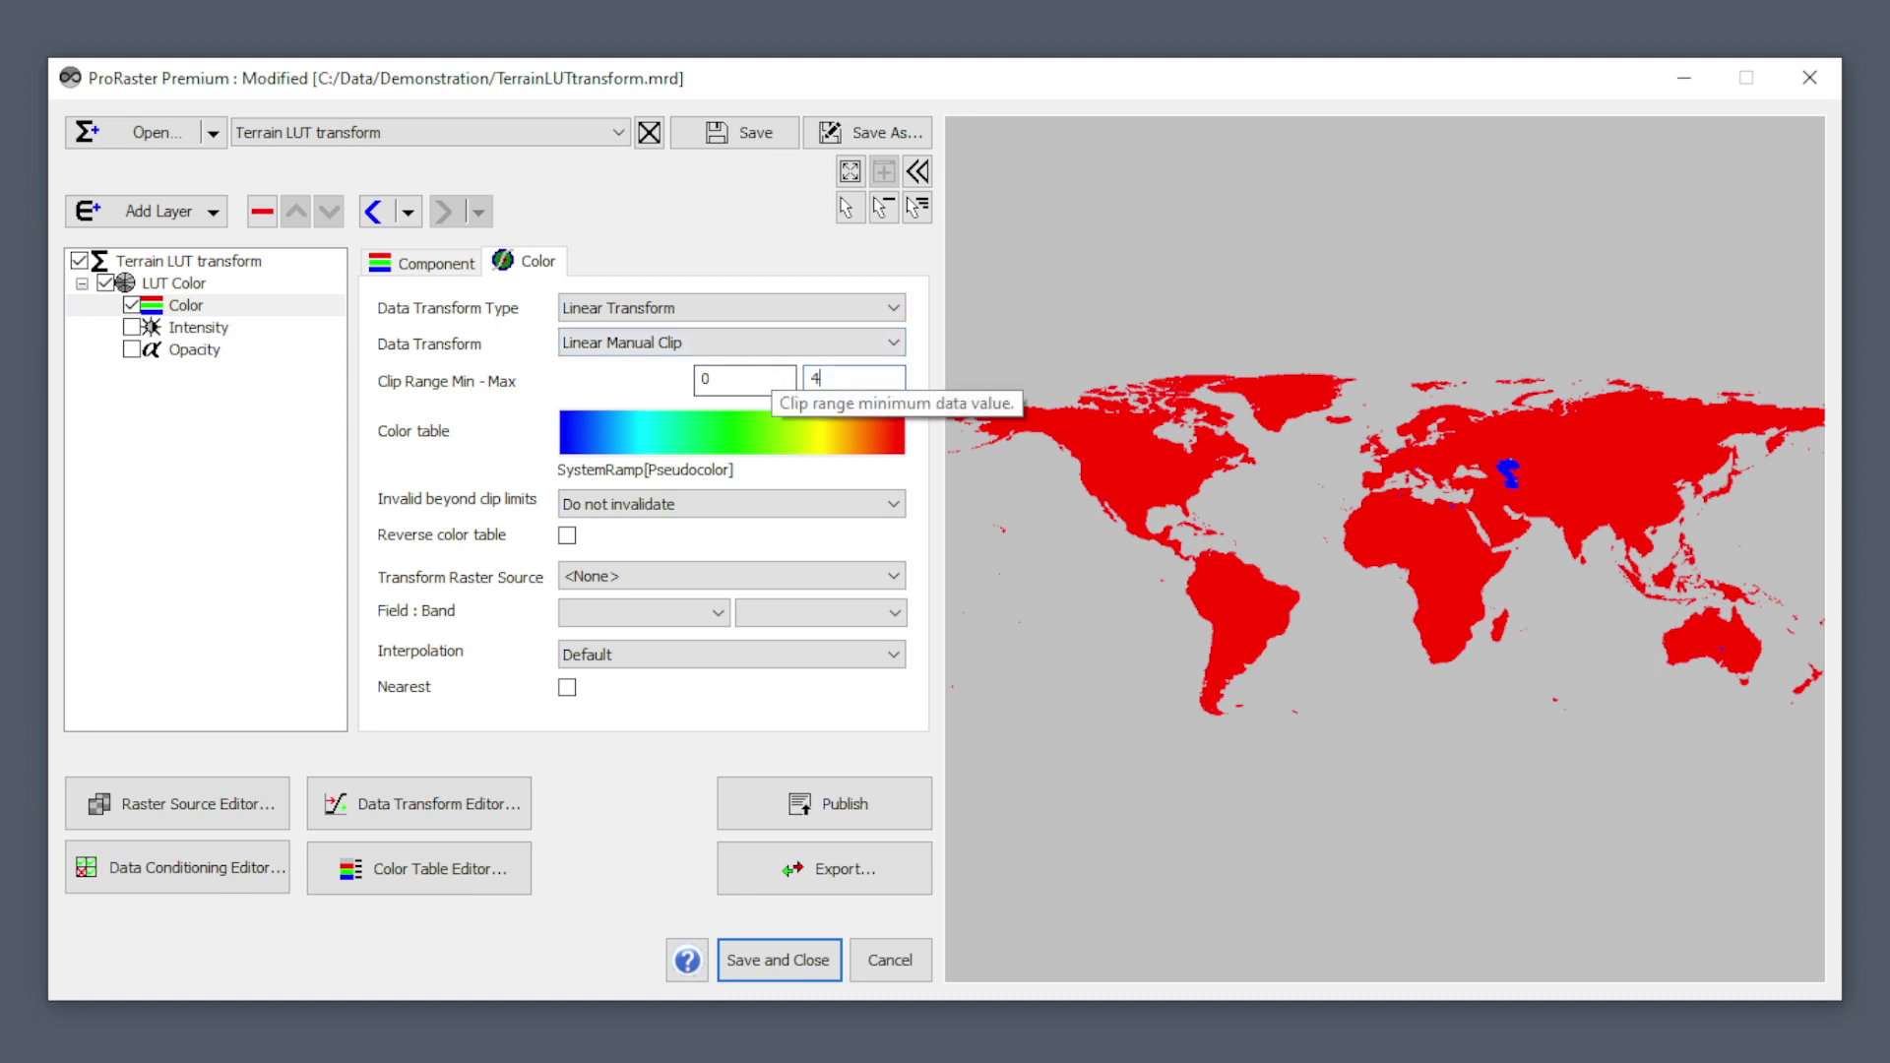
text(4000)
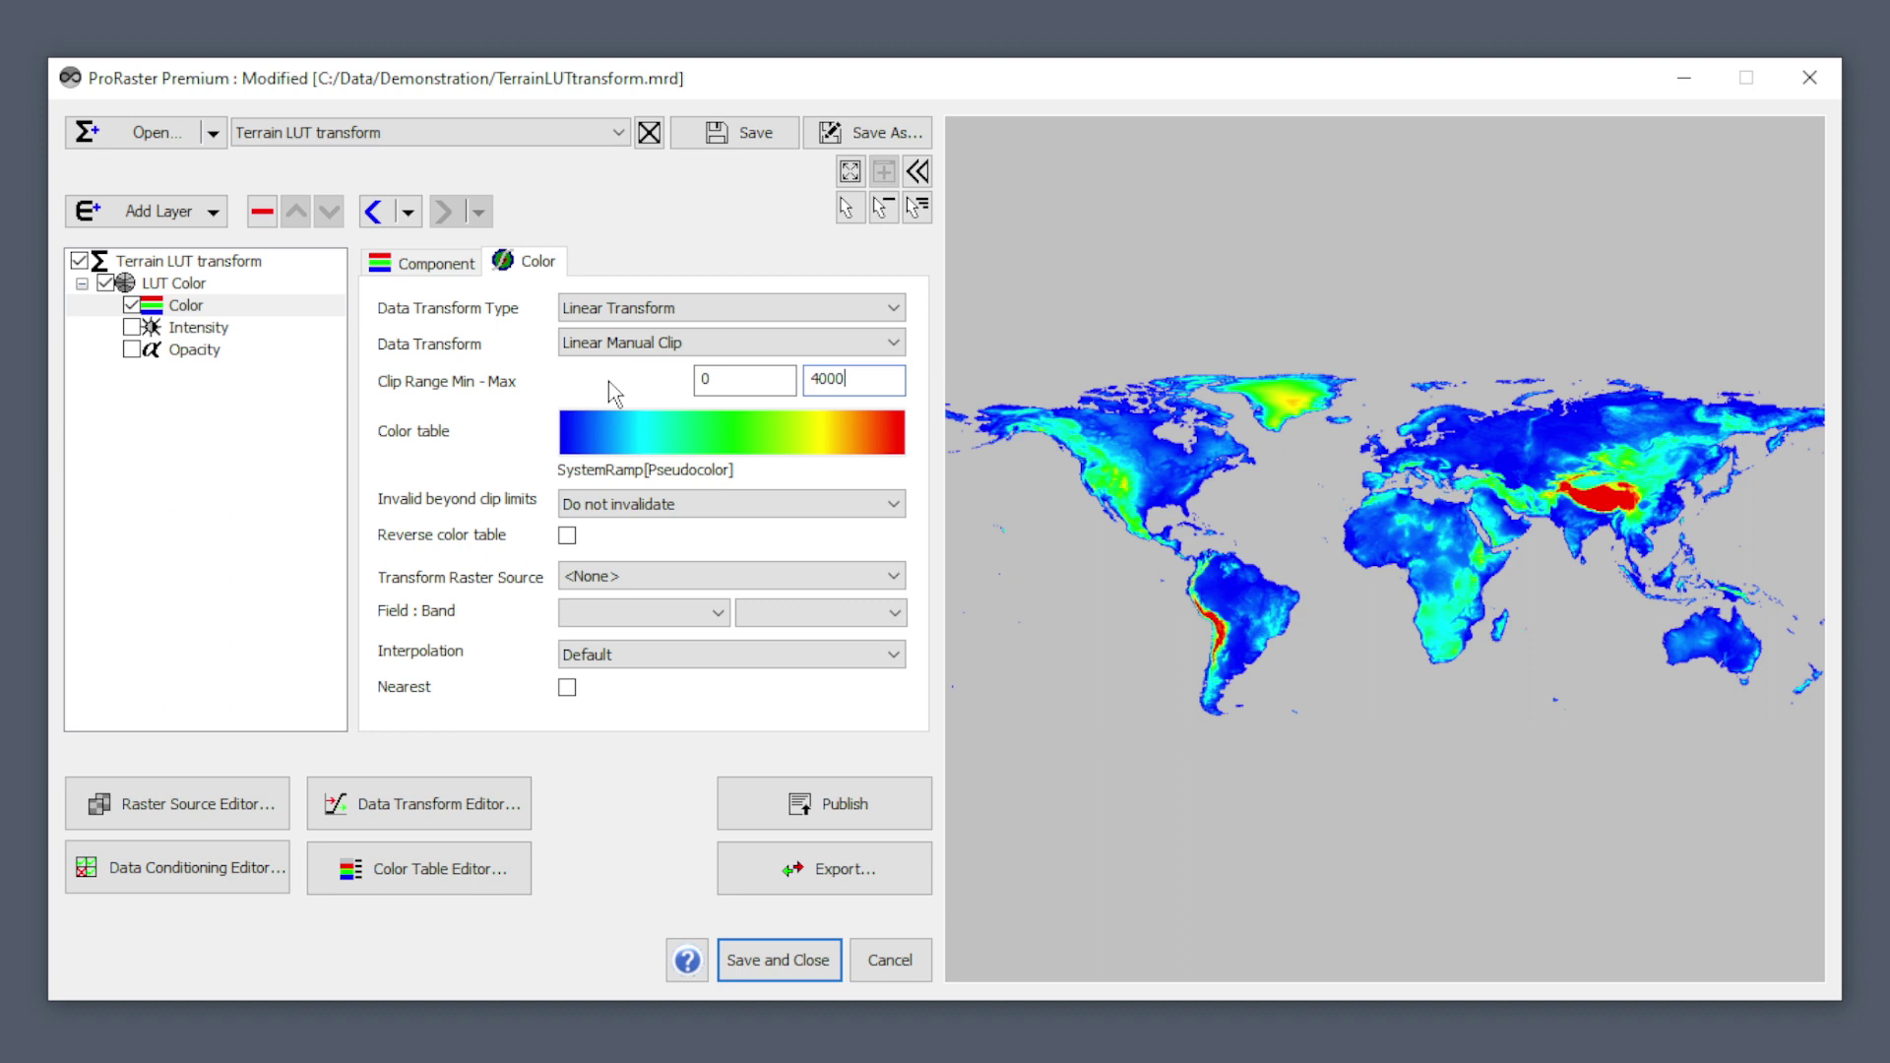
Step: Switch to Algorithm Central Coast LiDAR Terrain Bathymetry and examine the data transform types offered for its Color component
click(499, 134)
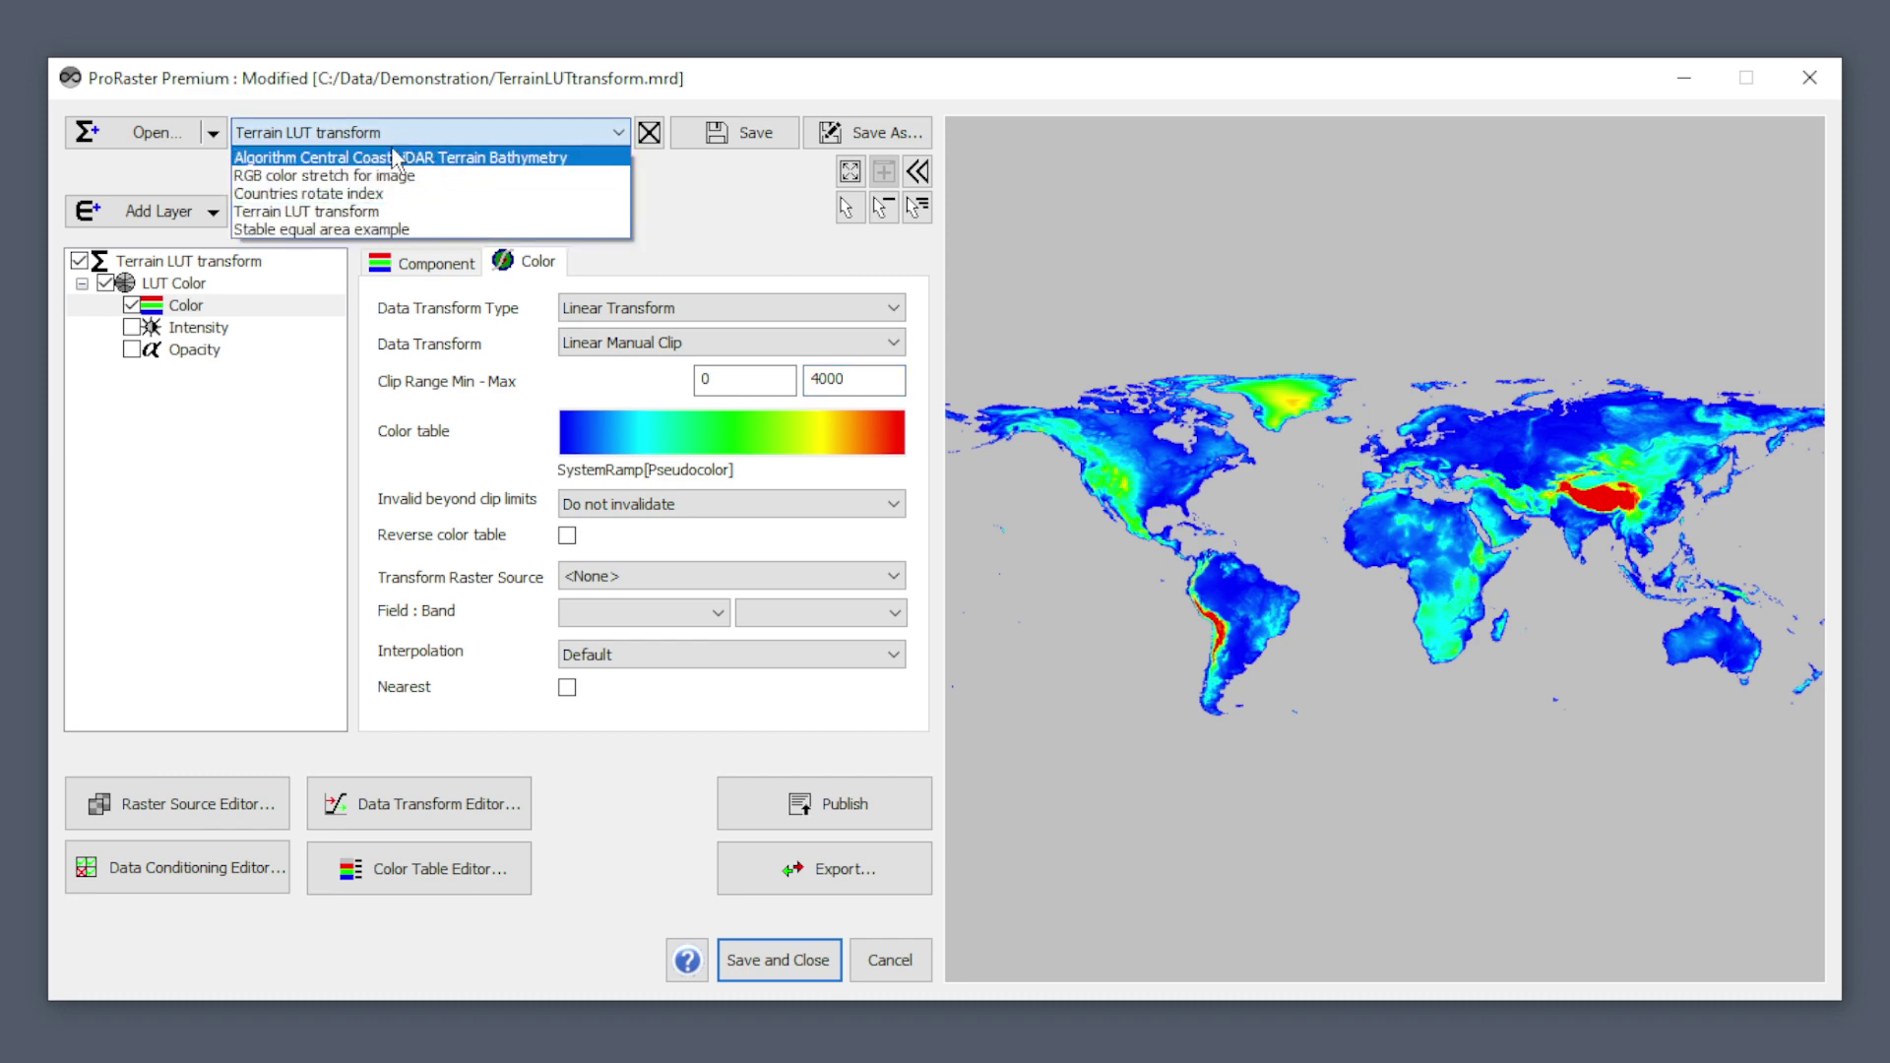
click(388, 158)
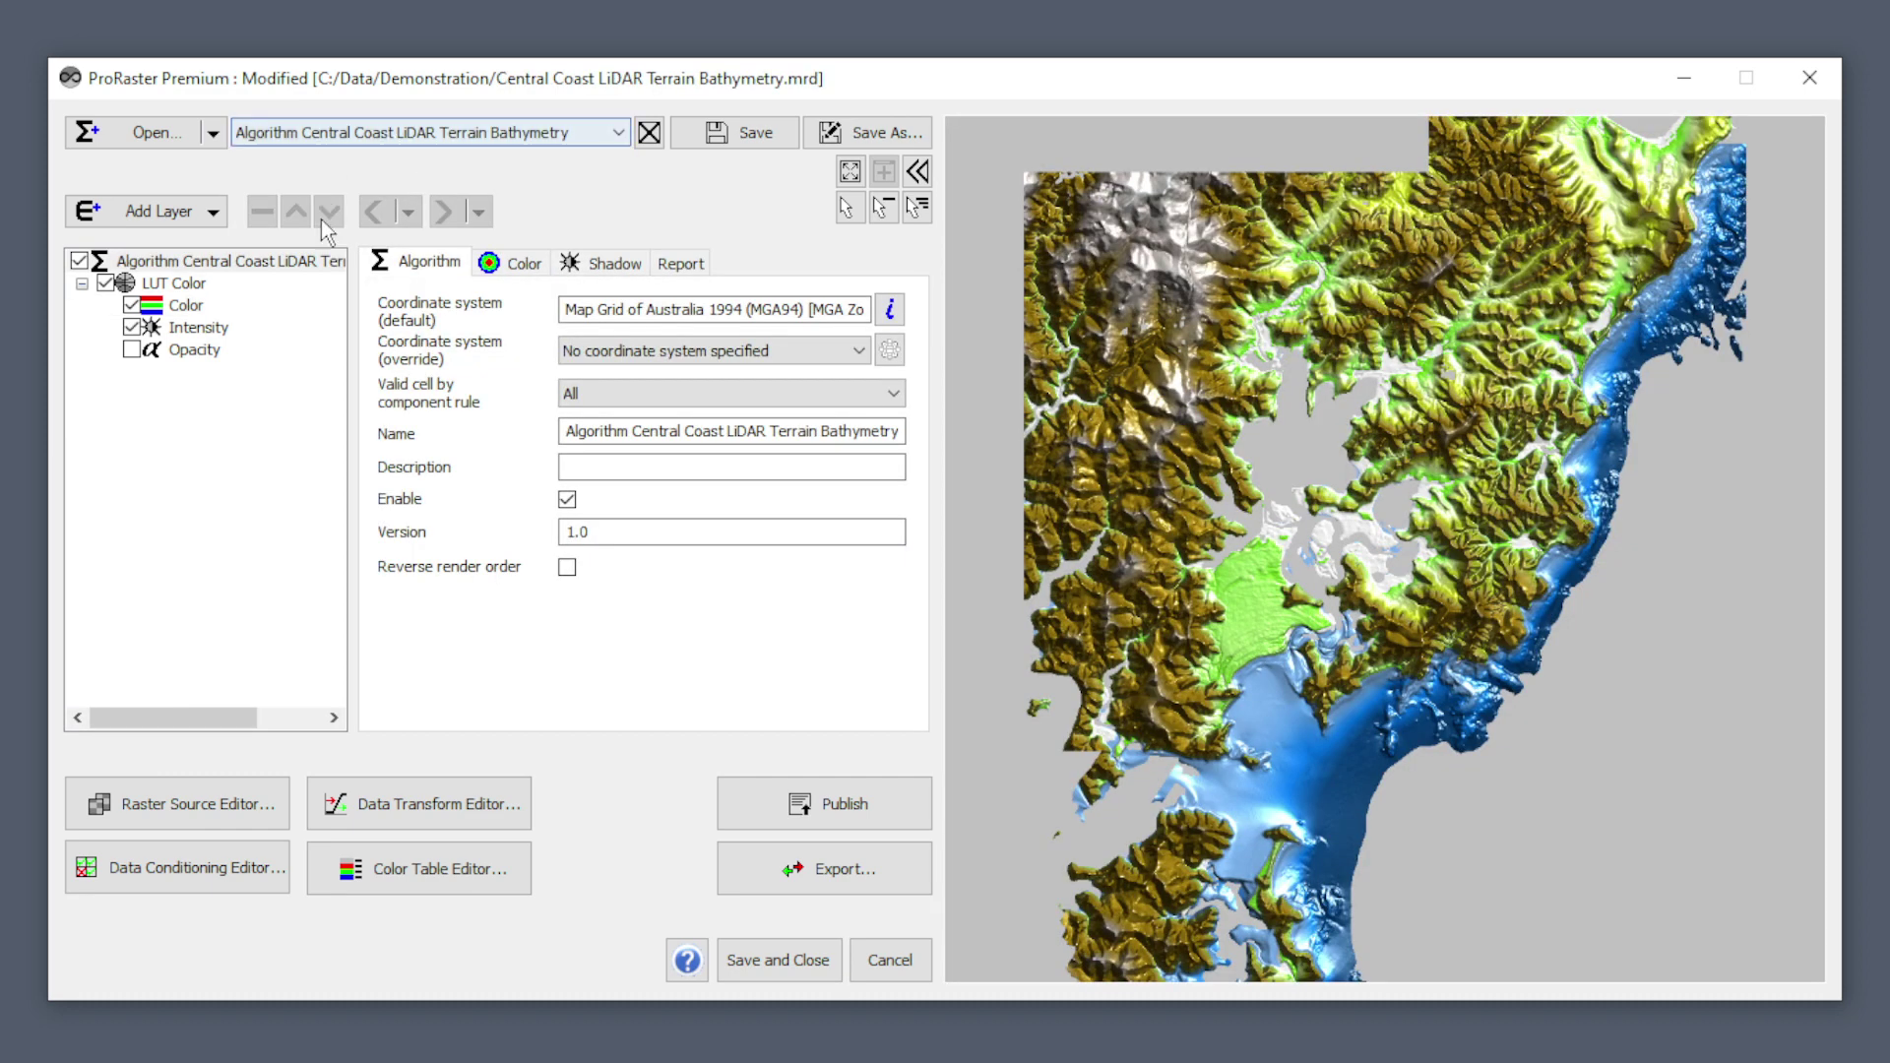
click(186, 308)
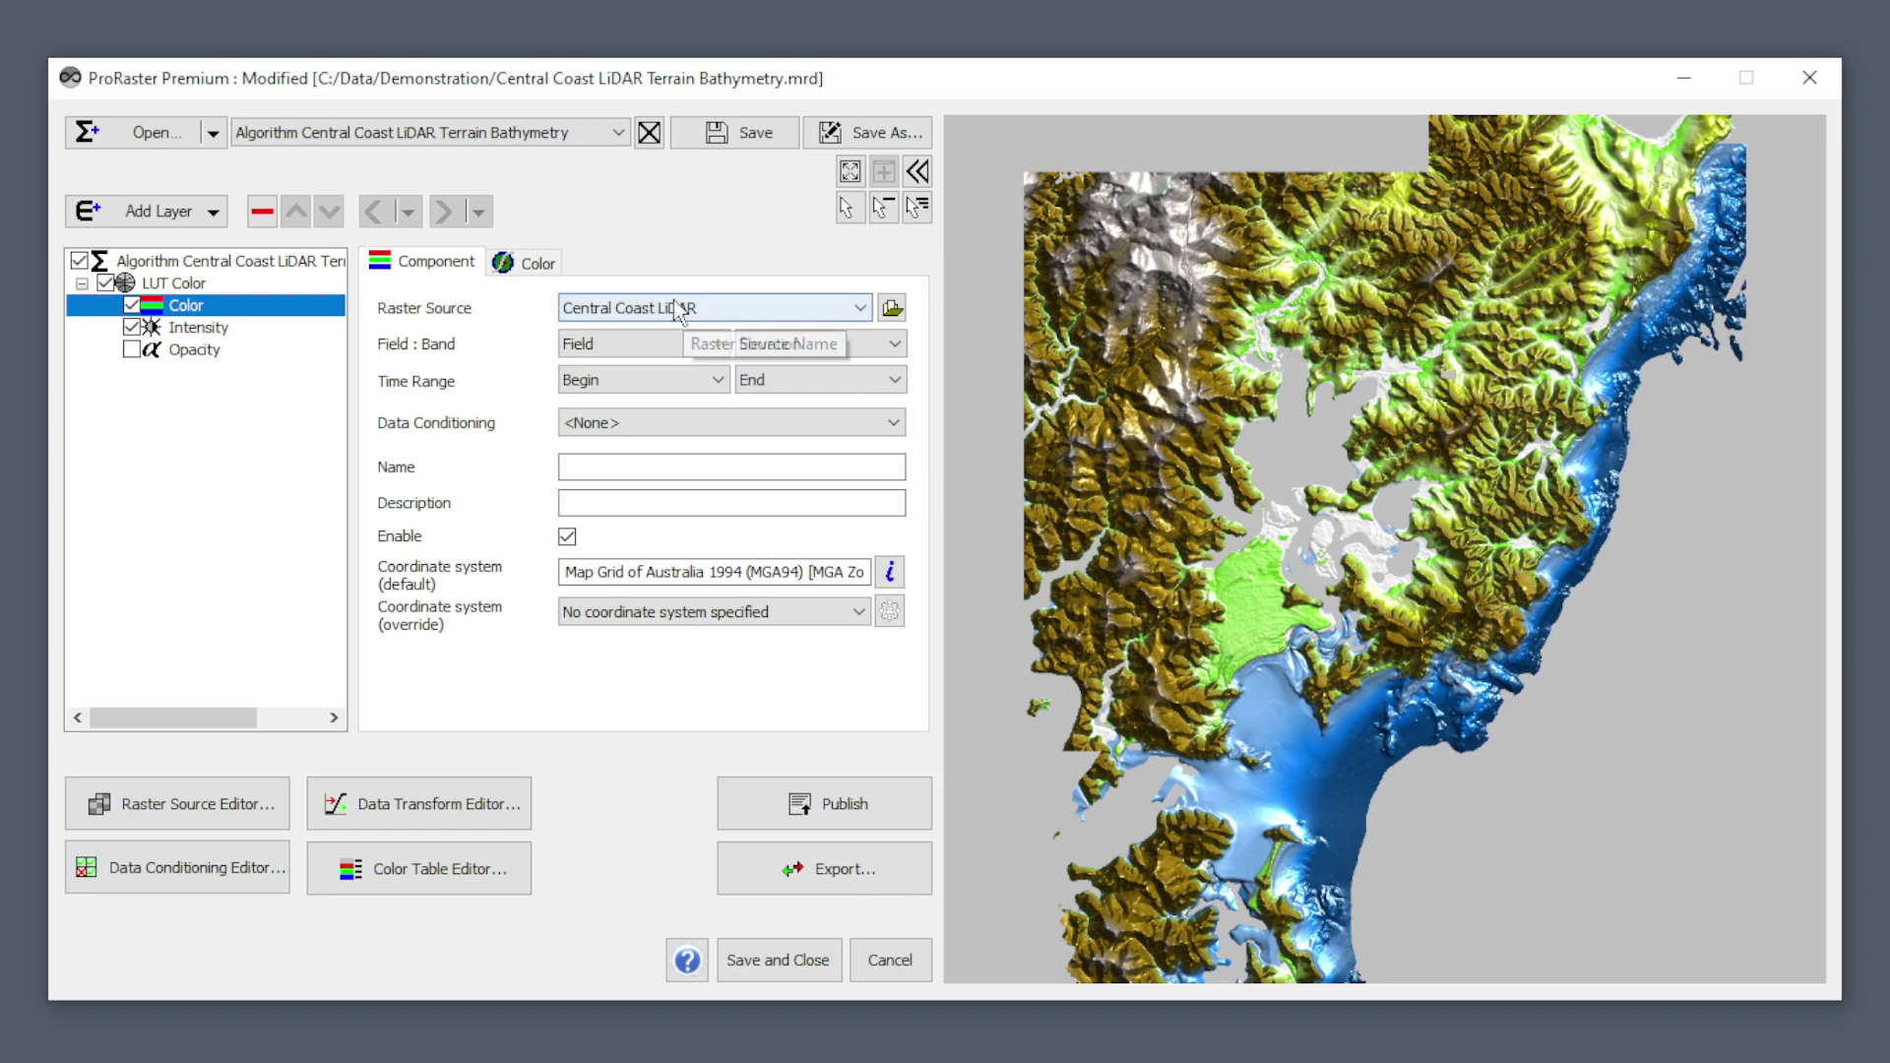
click(530, 260)
click(726, 311)
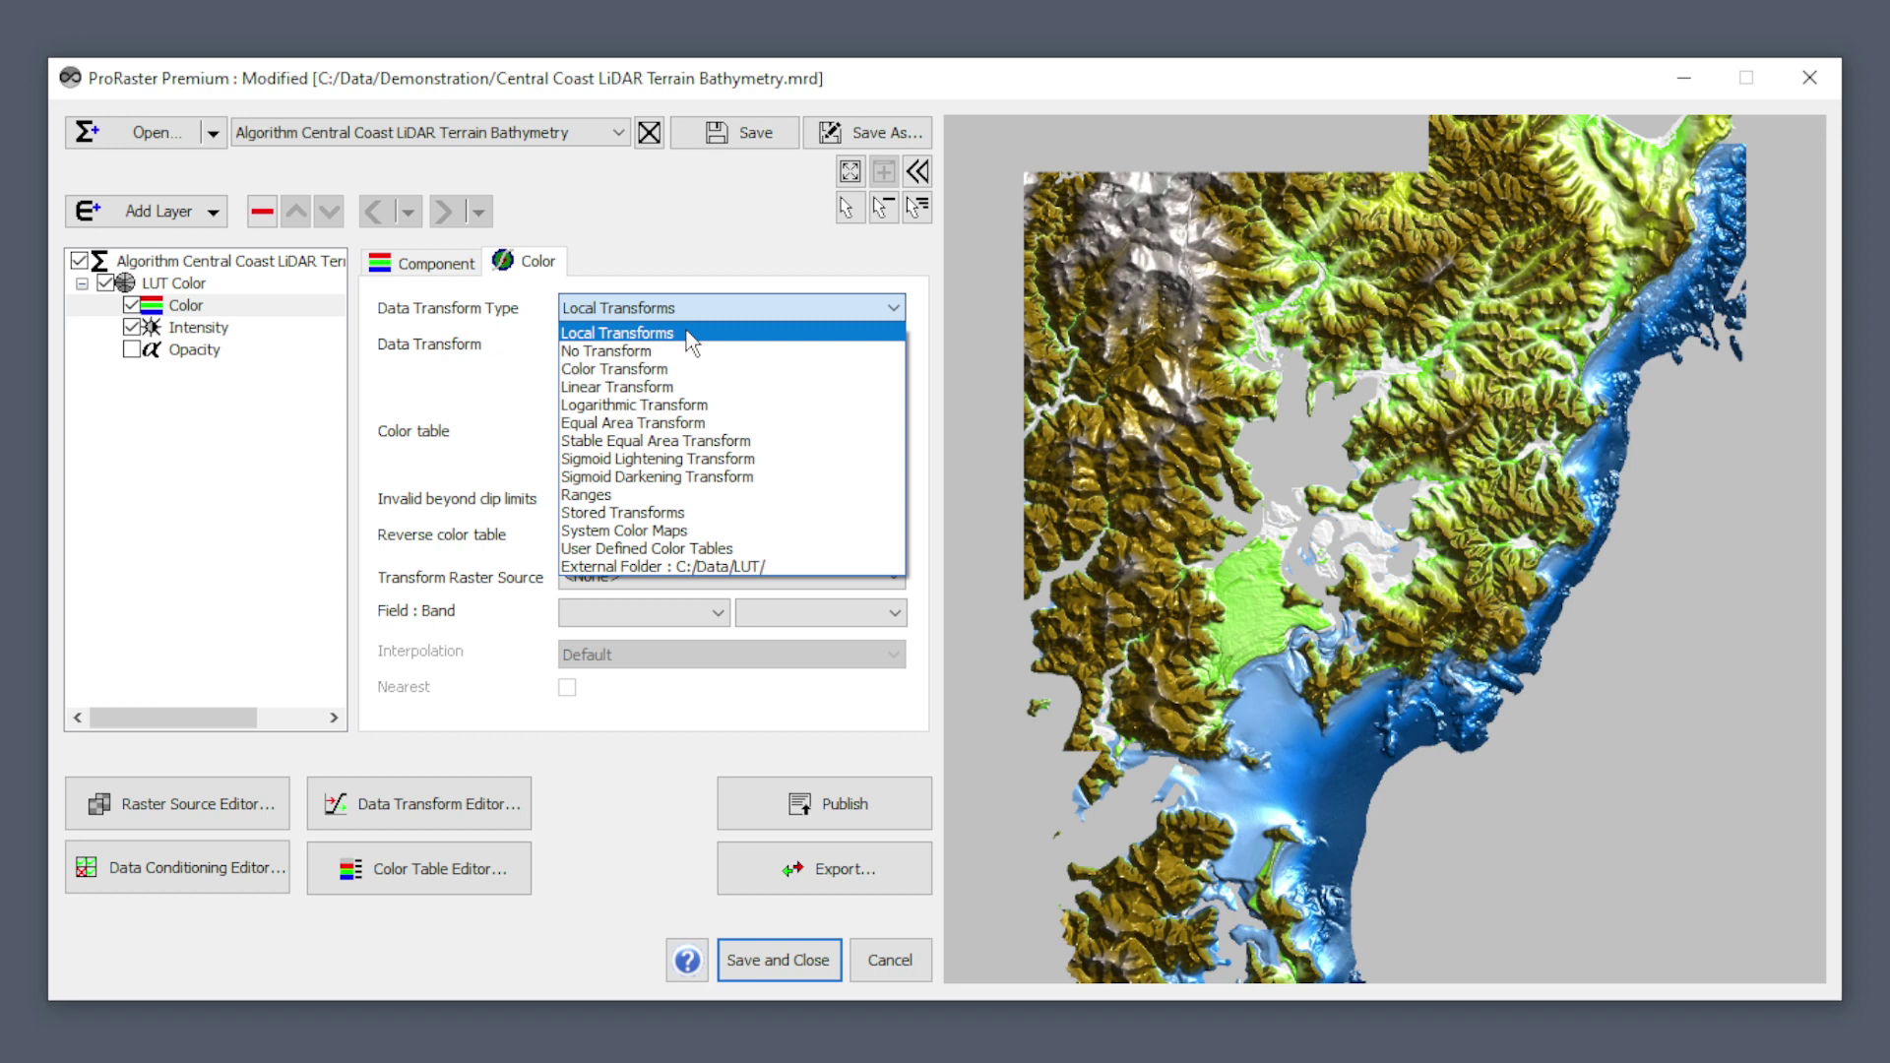
click(729, 304)
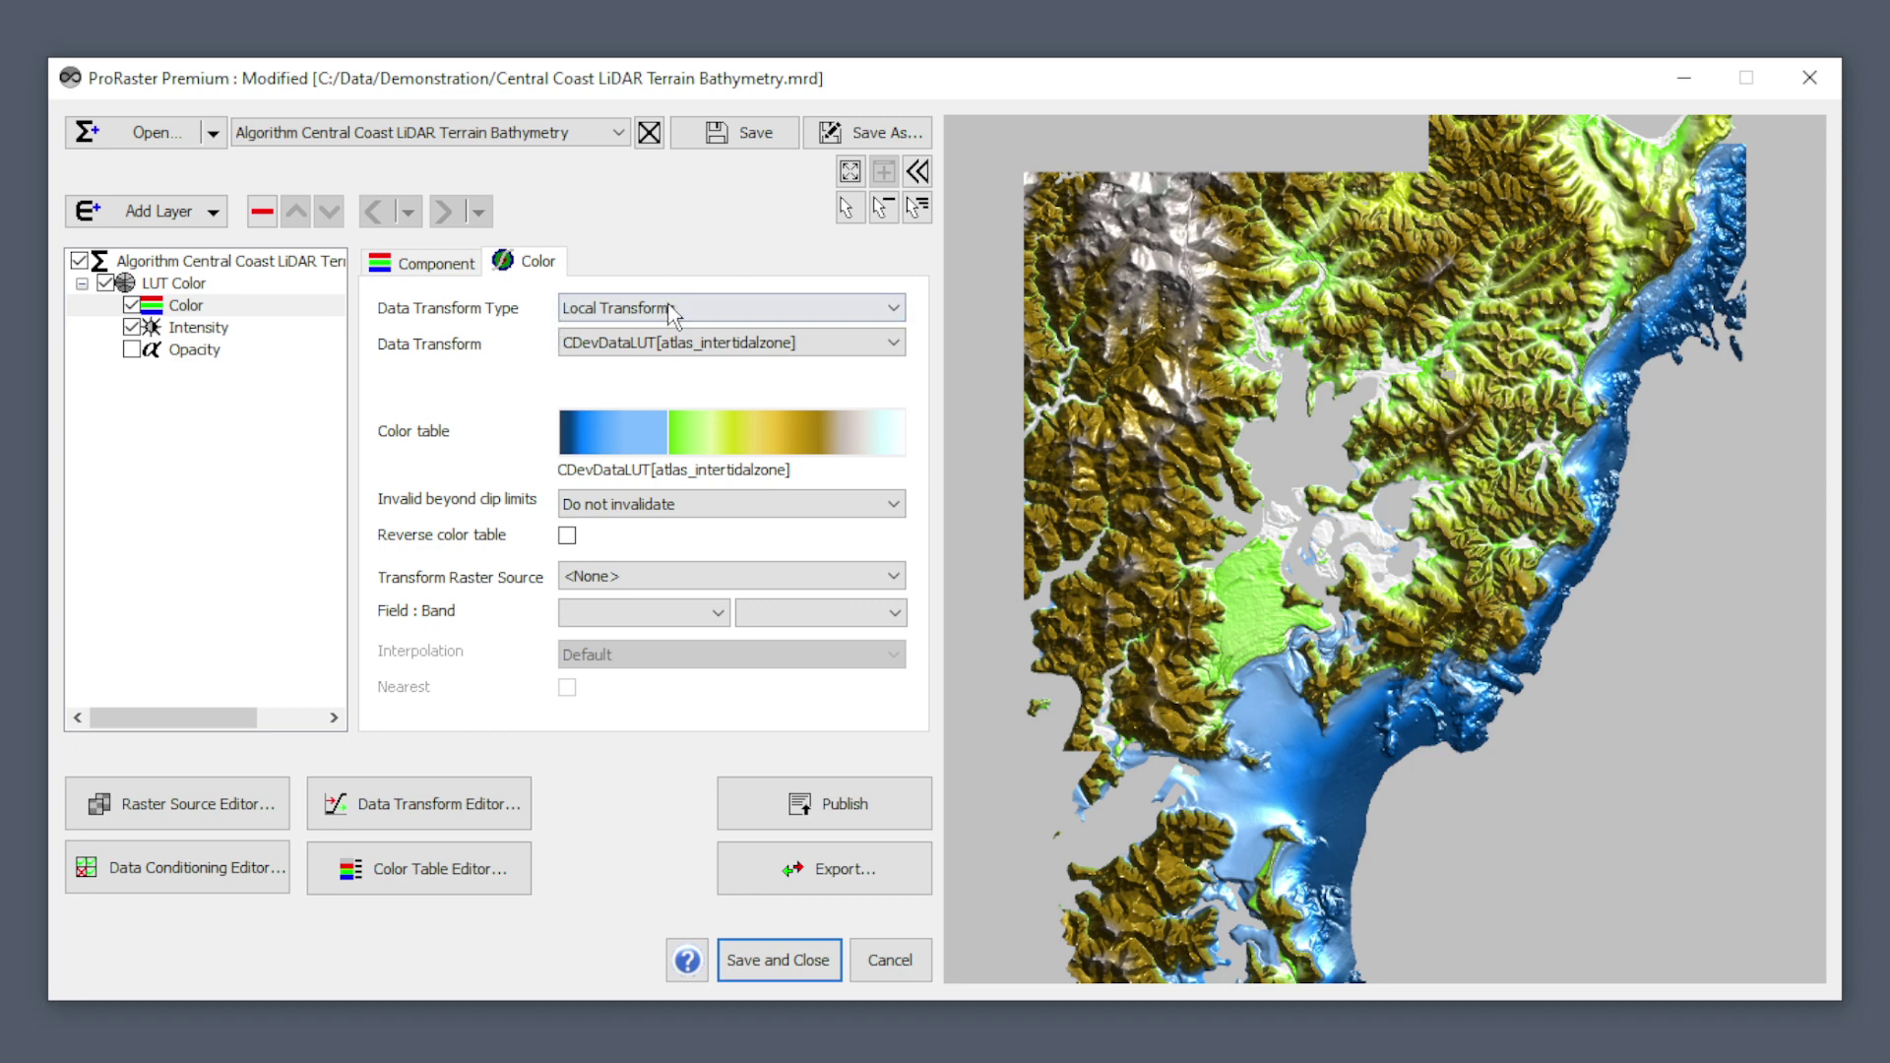
Step: Return to the Terrain LUT transform algorithm and show the color settings of its Color component
click(523, 134)
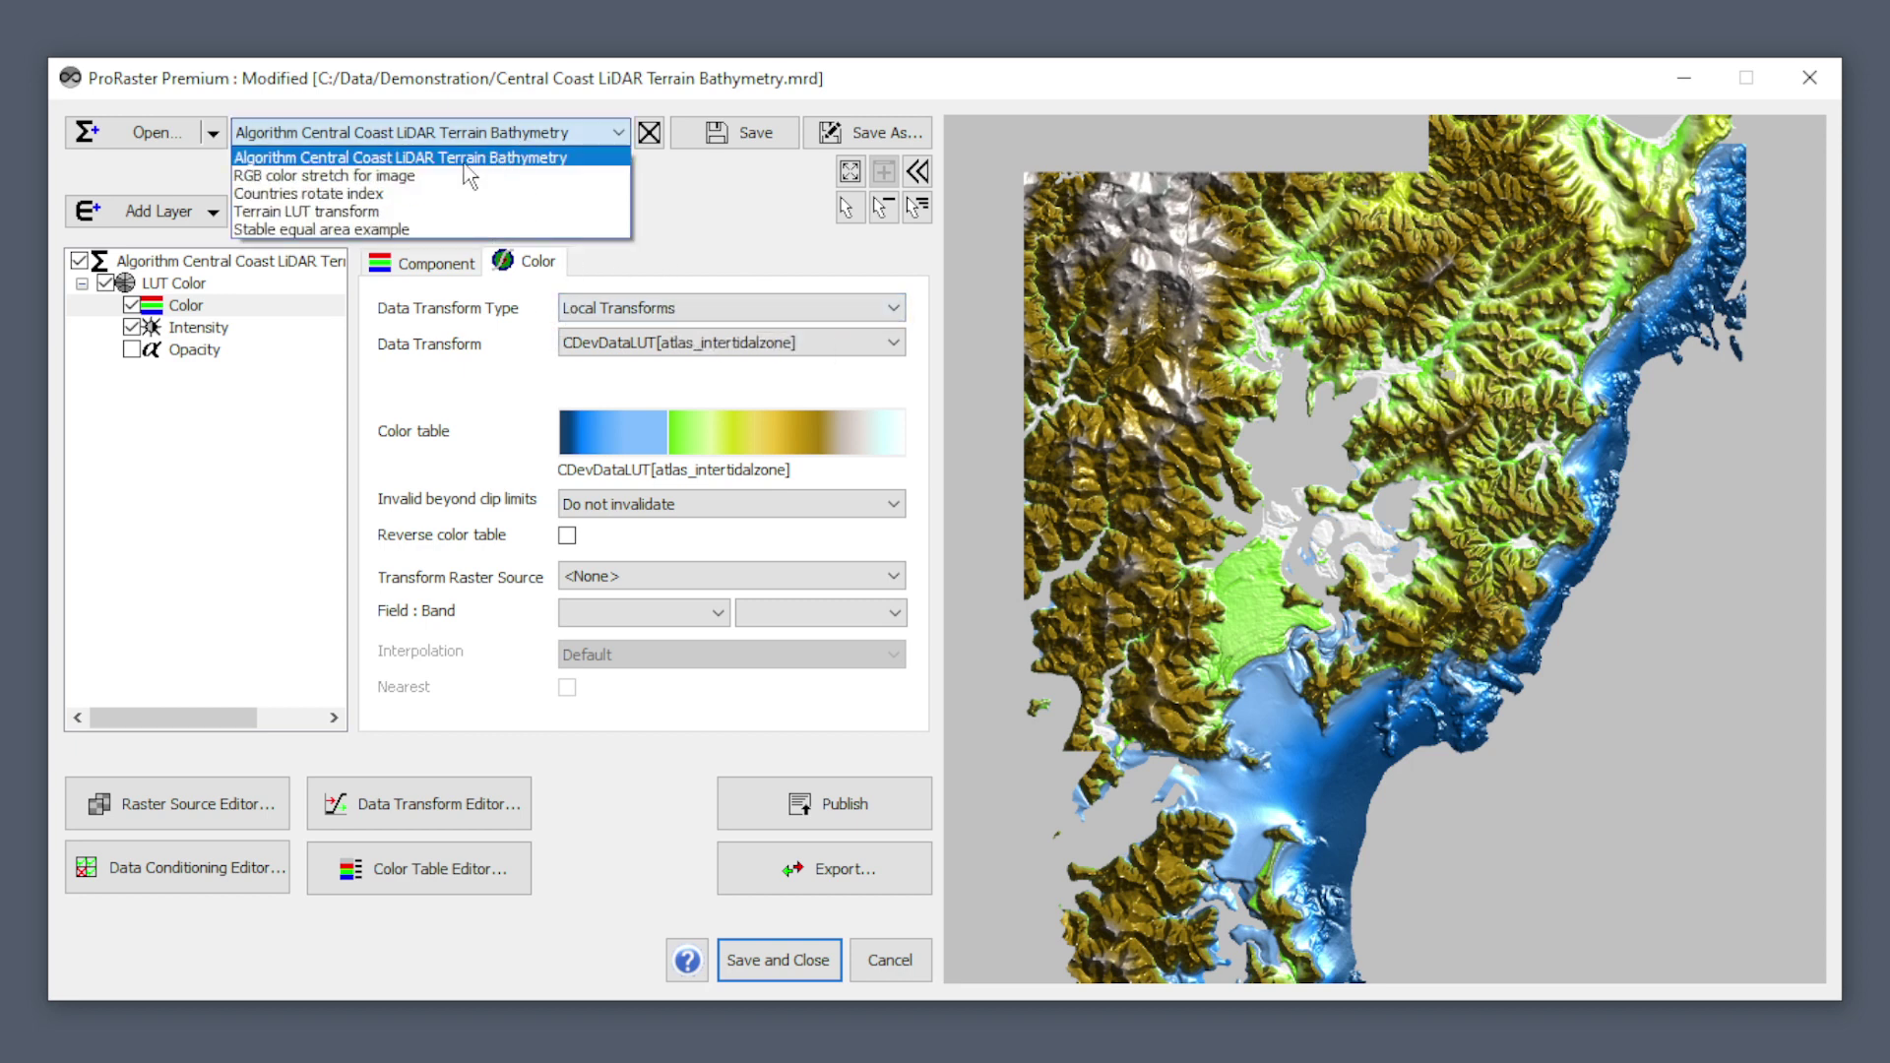
click(438, 211)
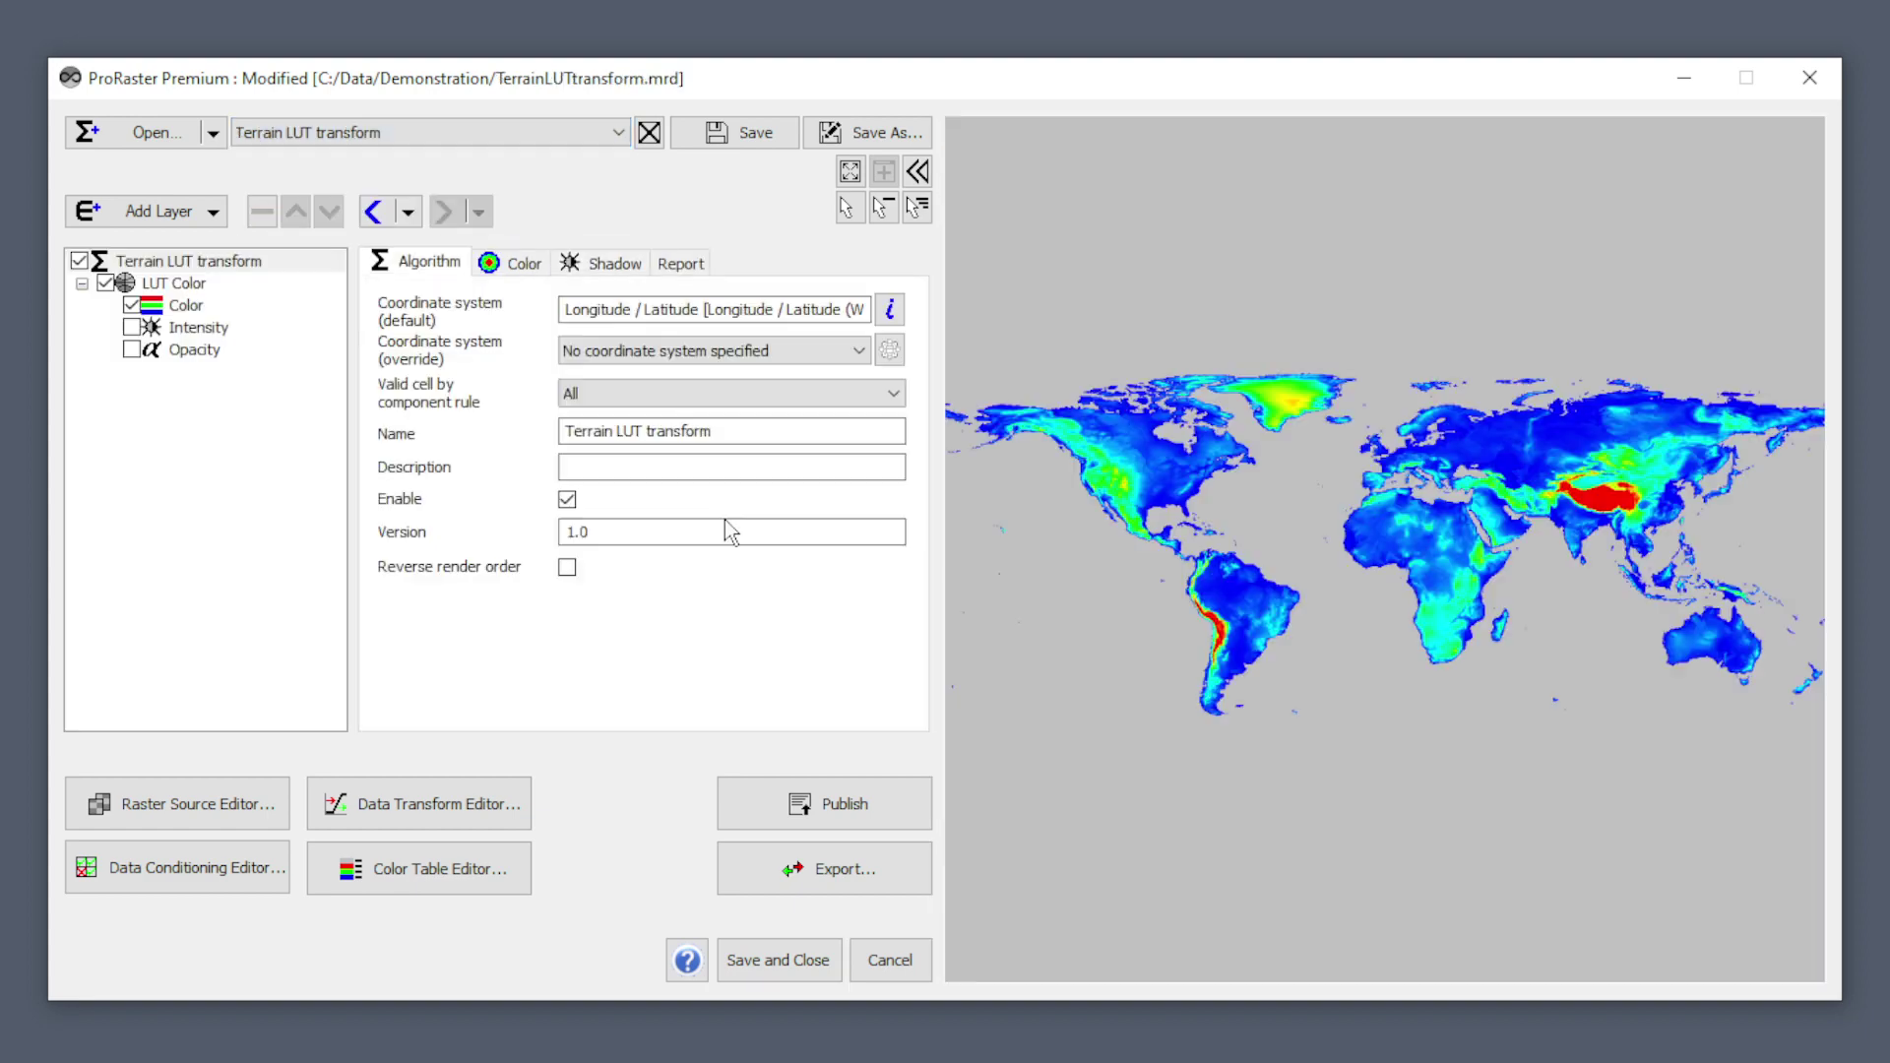
click(185, 305)
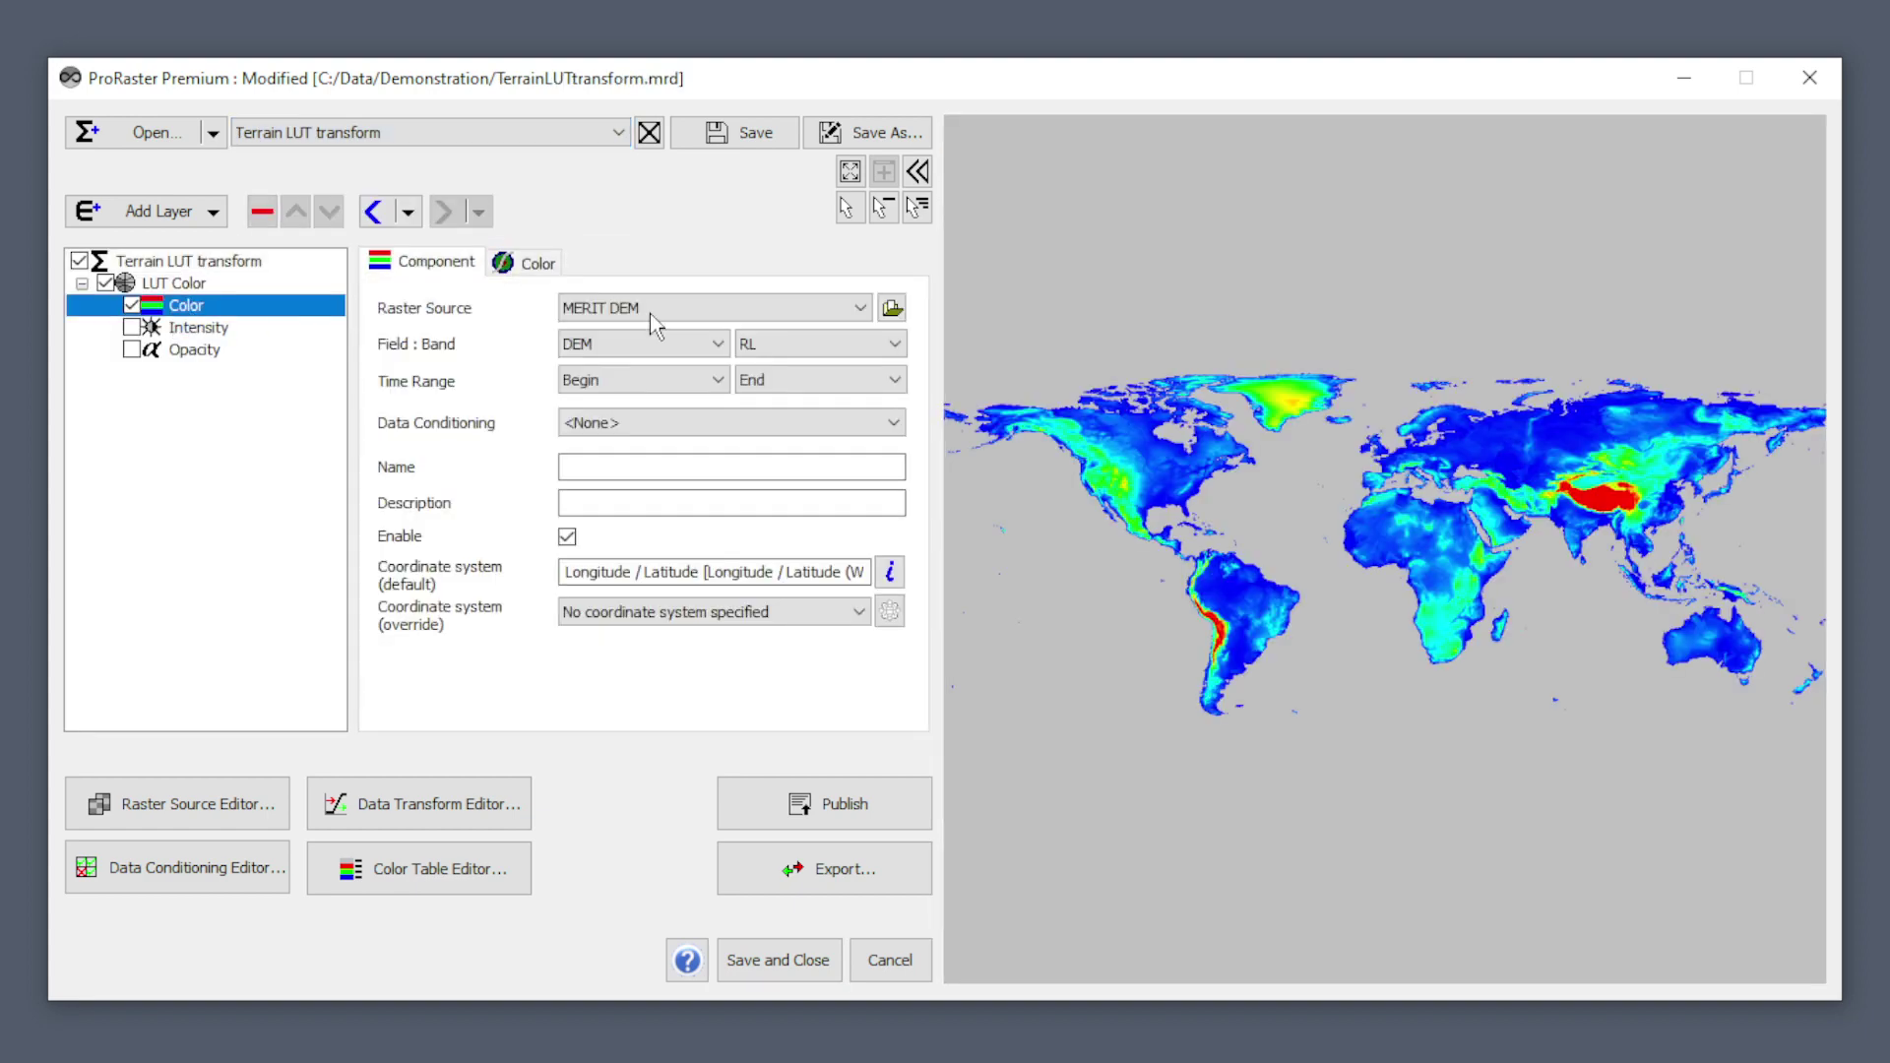
click(534, 263)
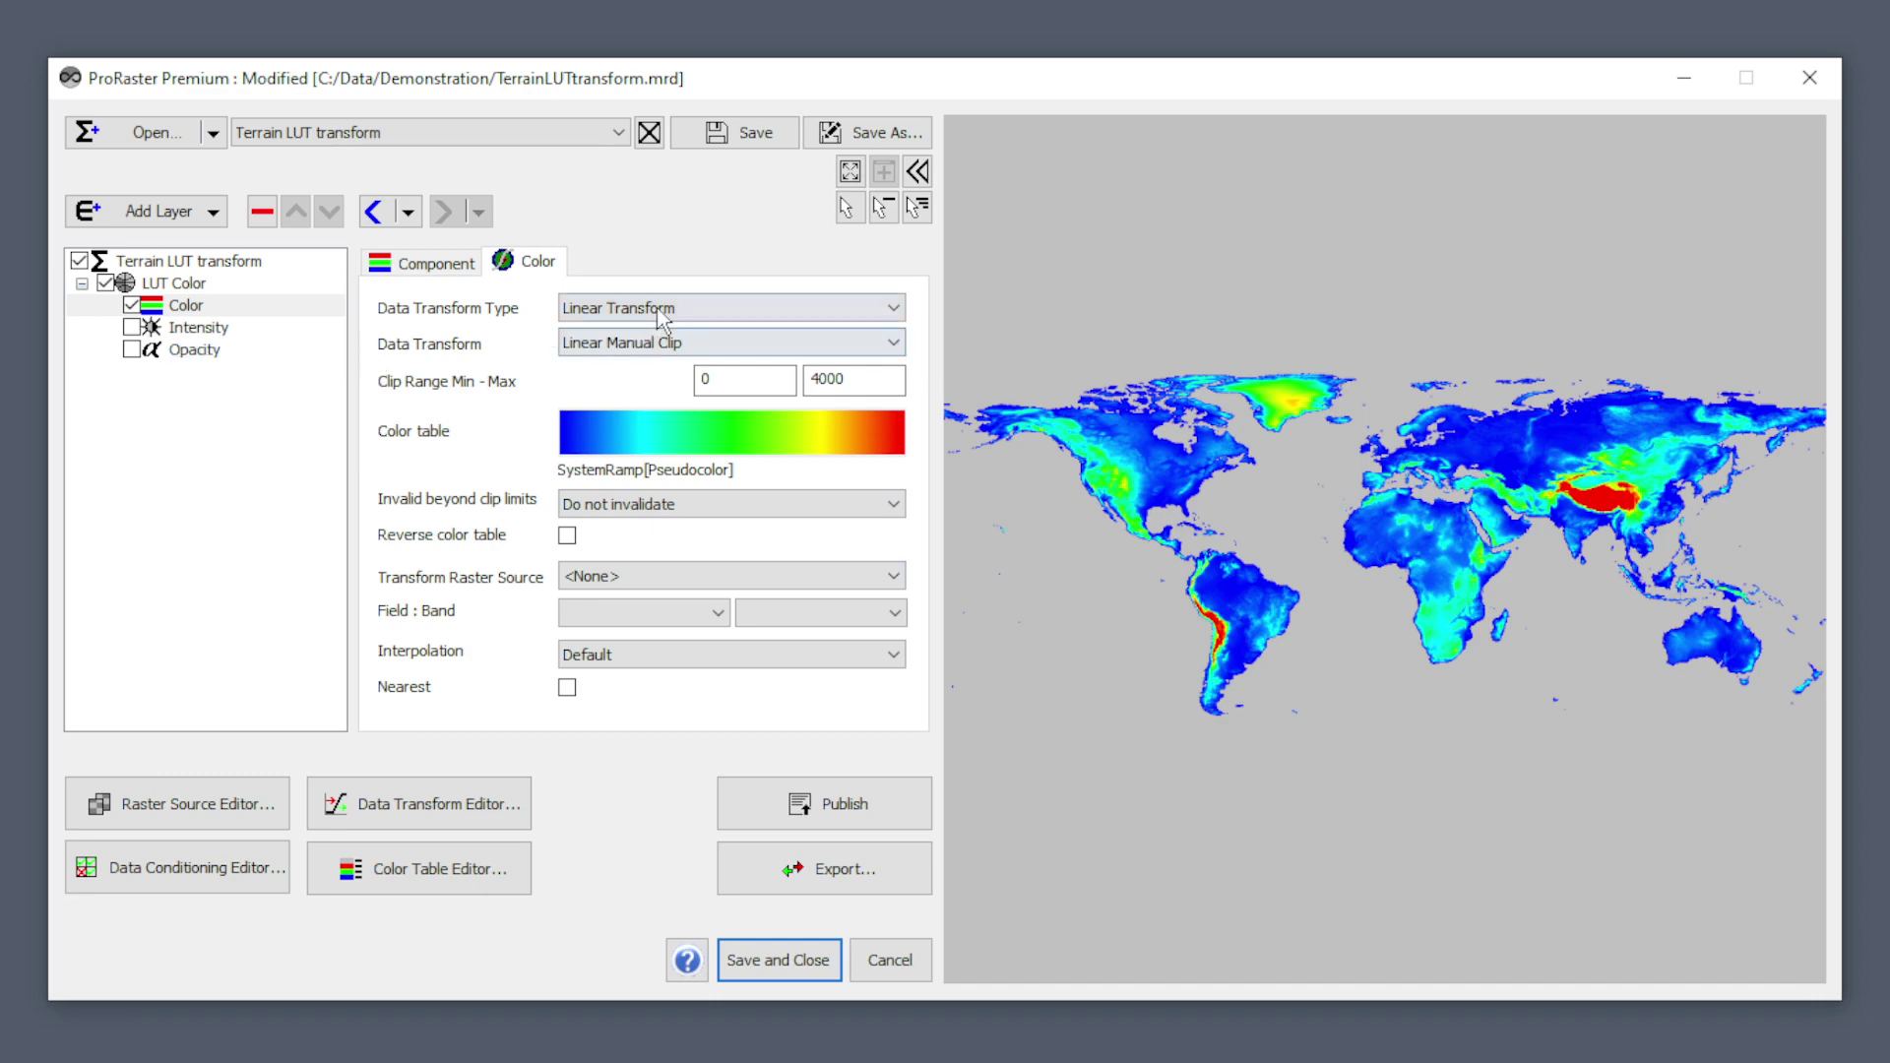
Step: Switch to the RGB color stretch for image algorithm and show the color settings of its Red component
click(433, 134)
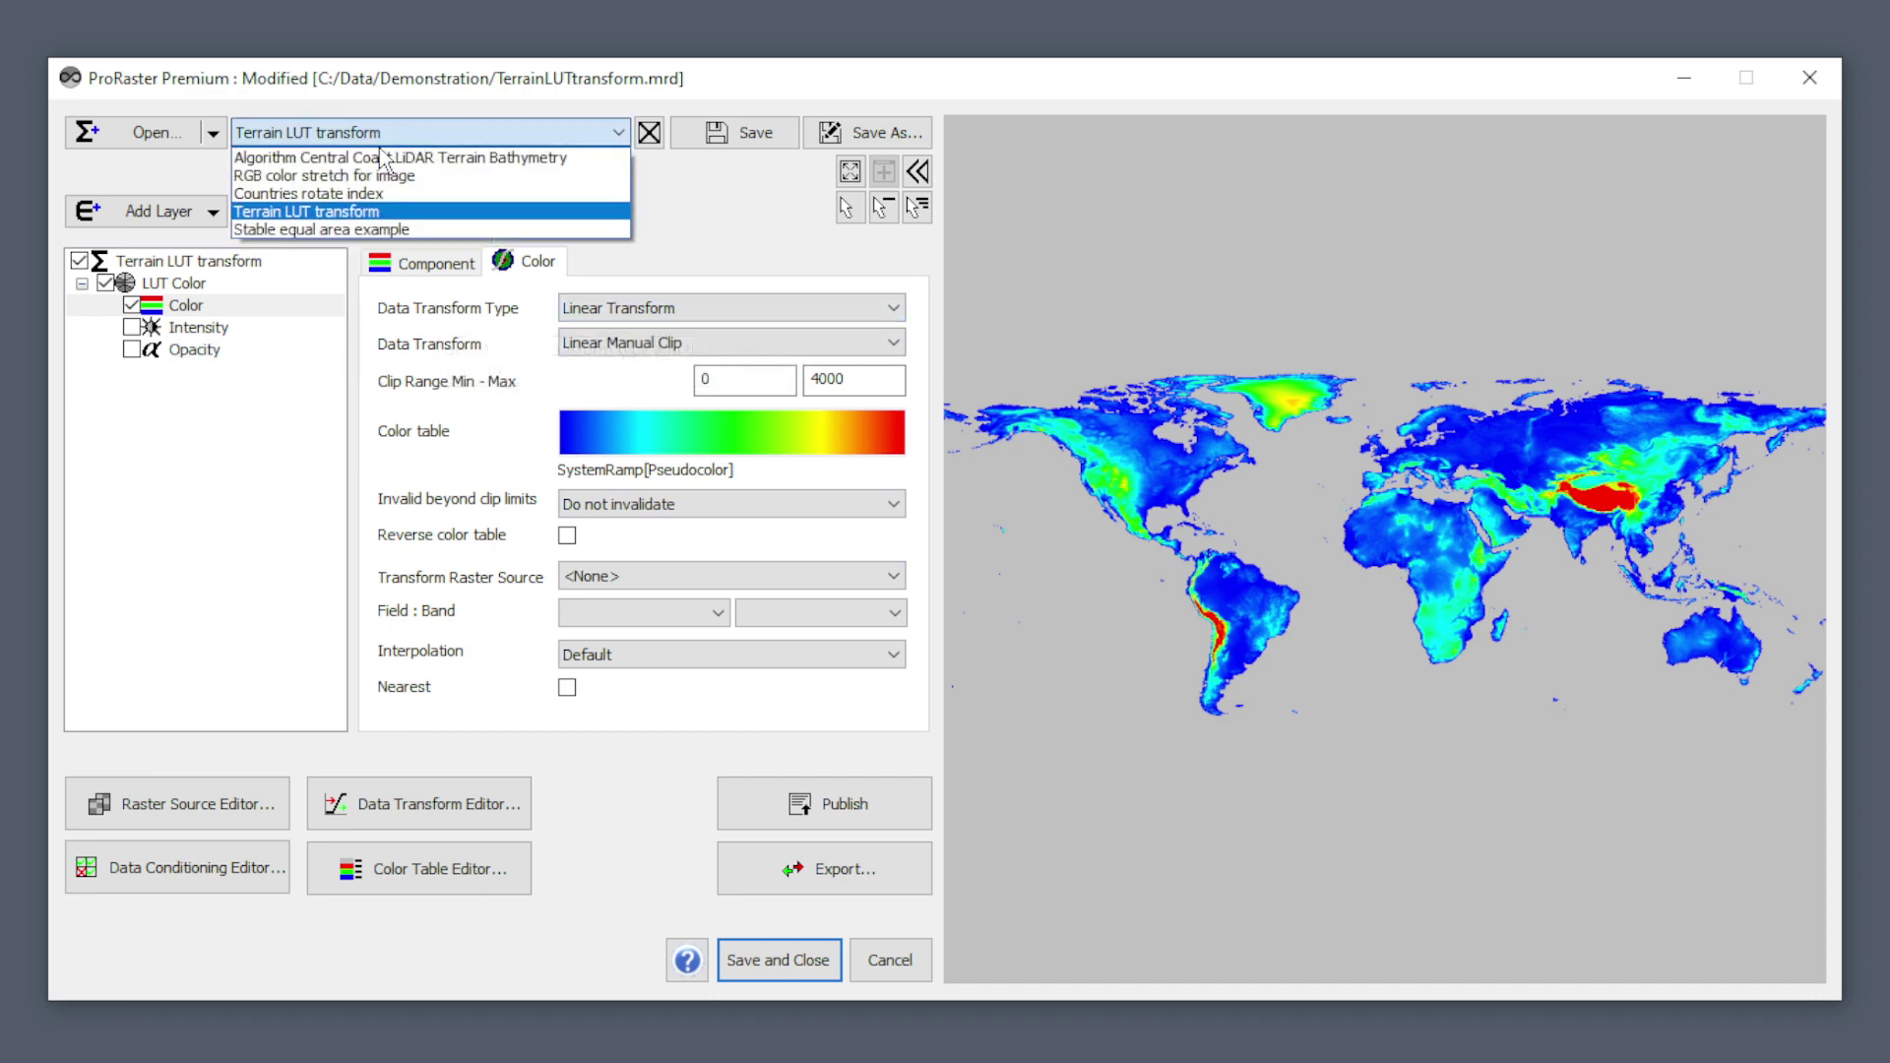
click(370, 177)
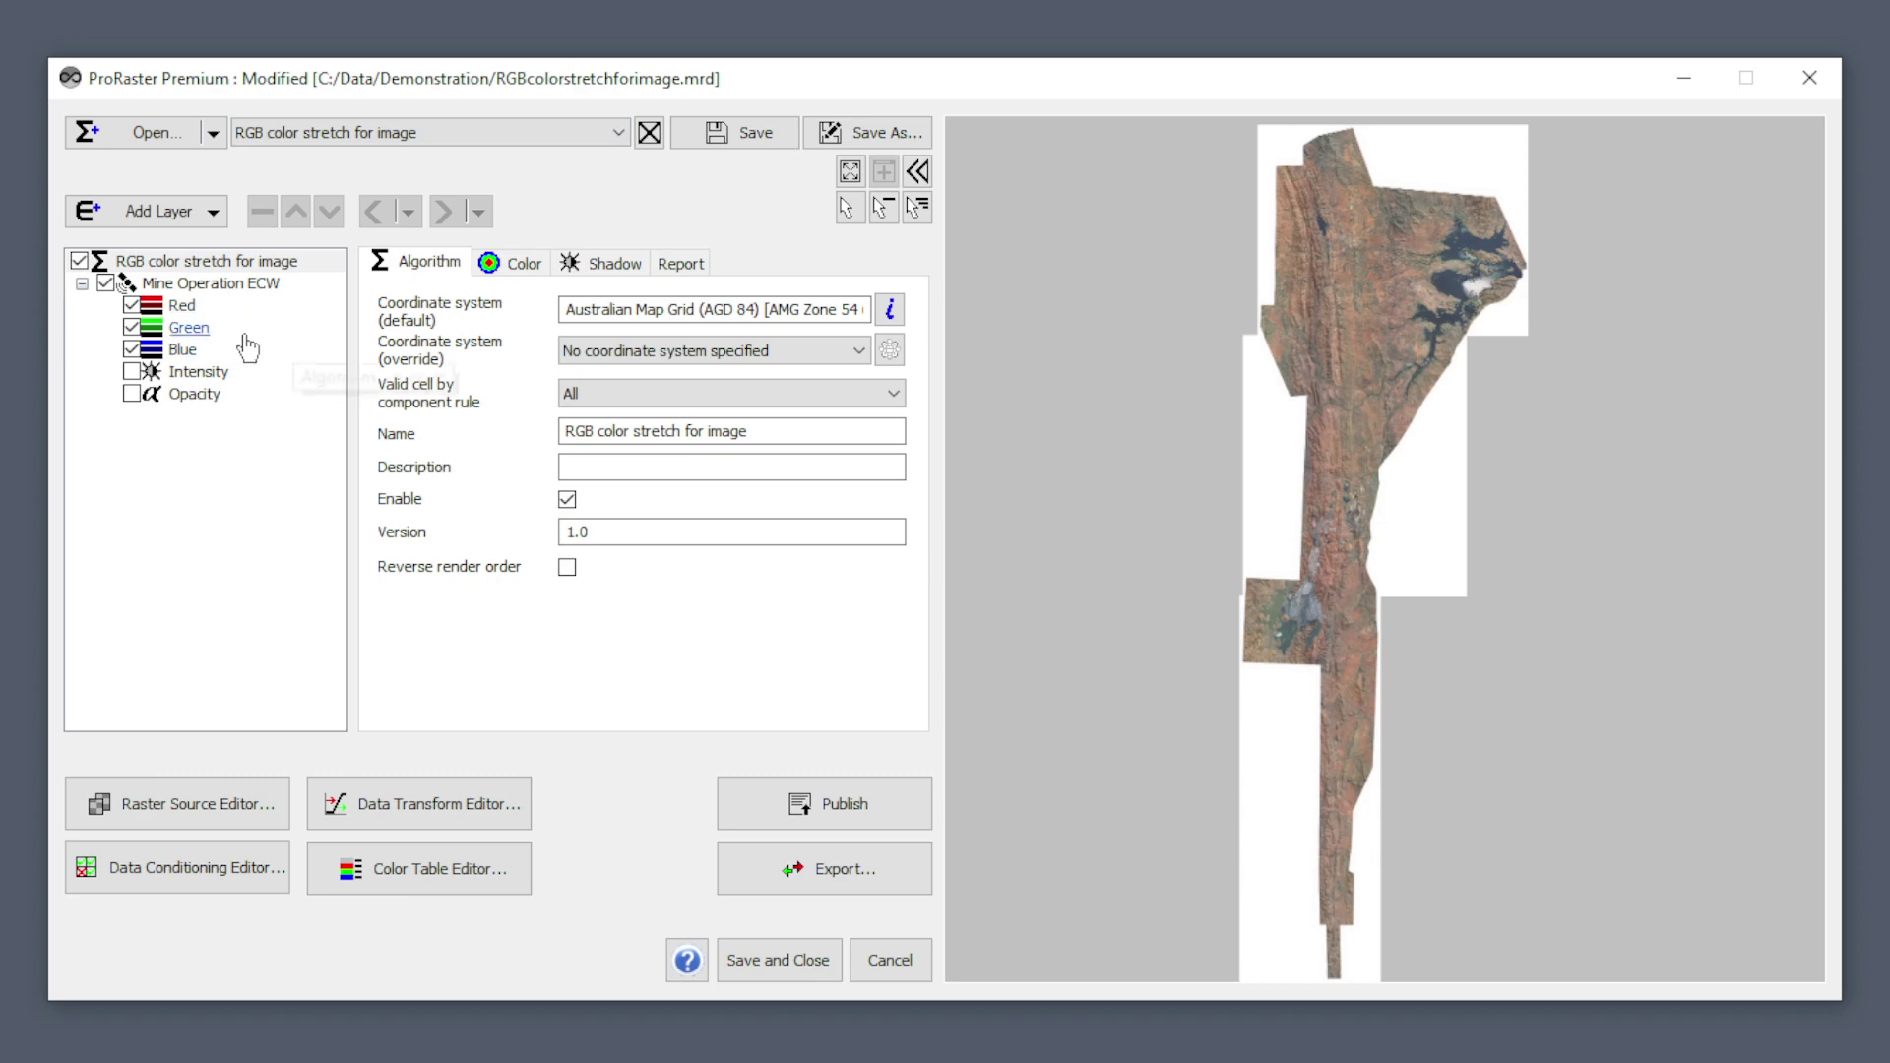
click(183, 307)
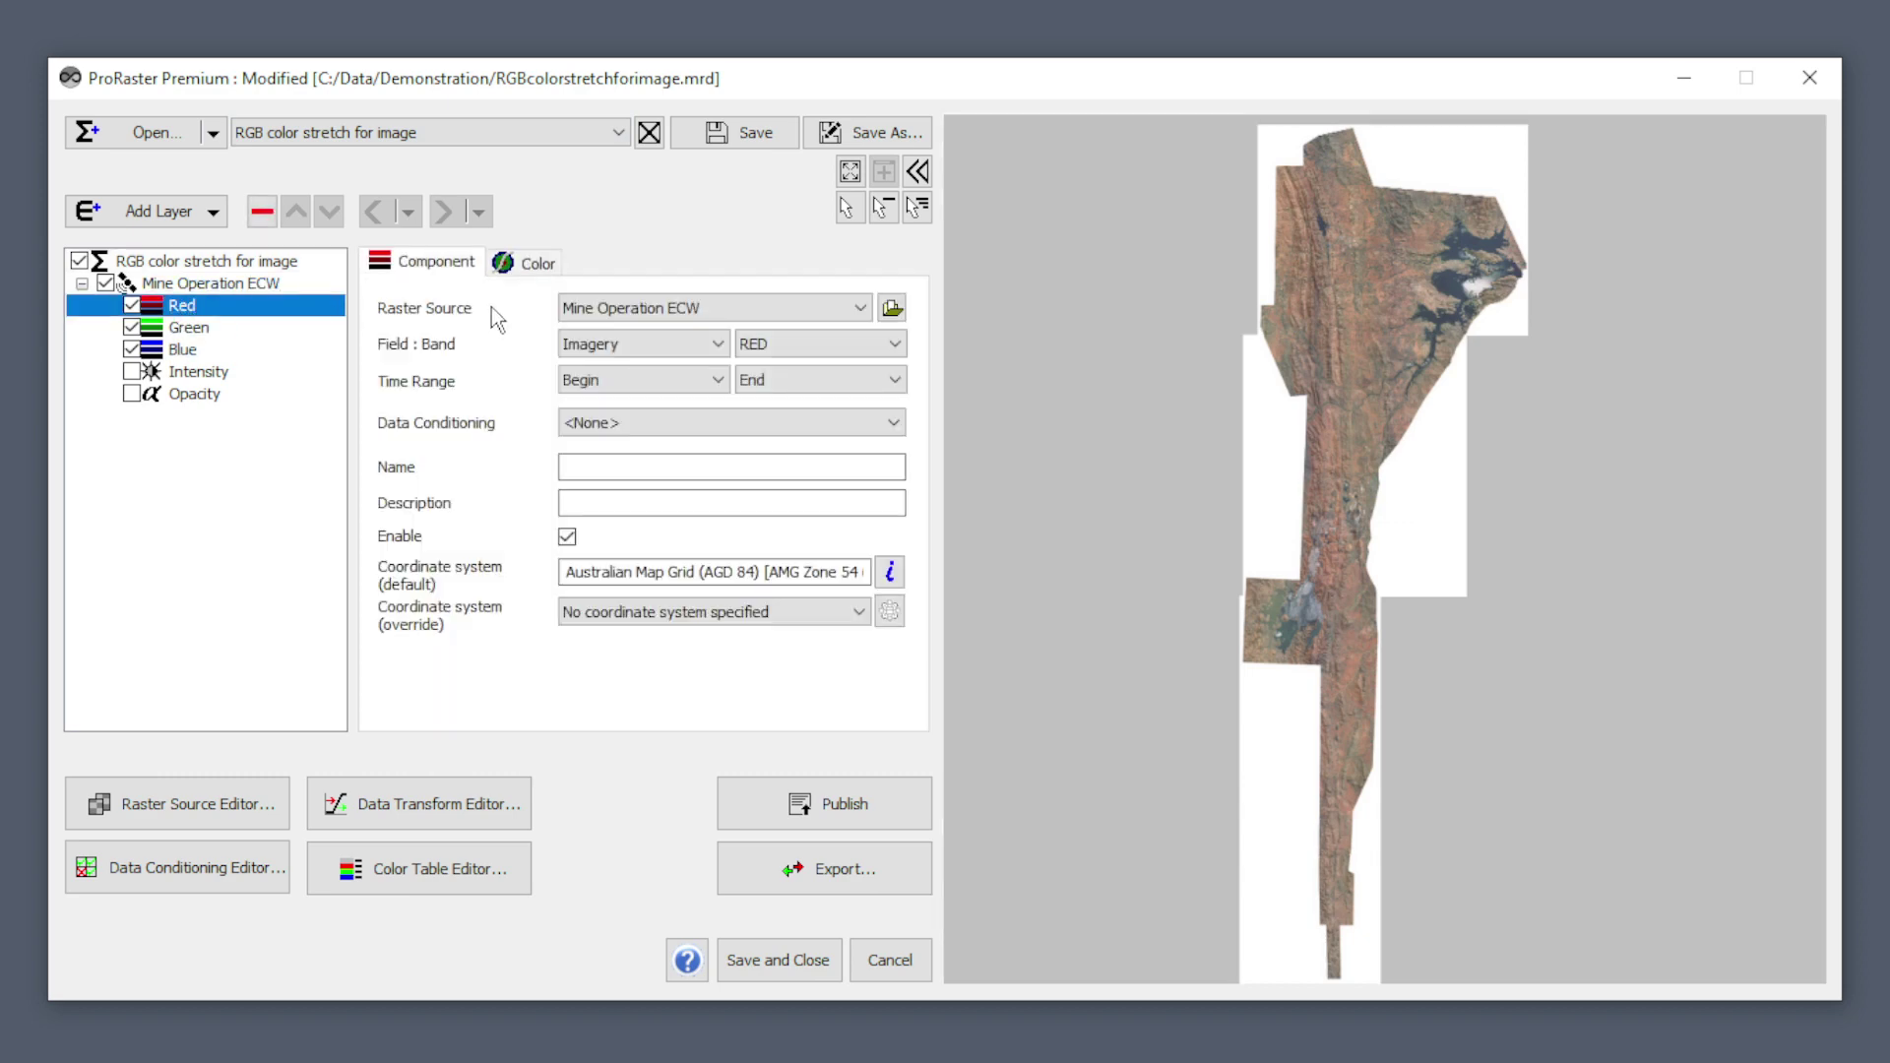
click(539, 264)
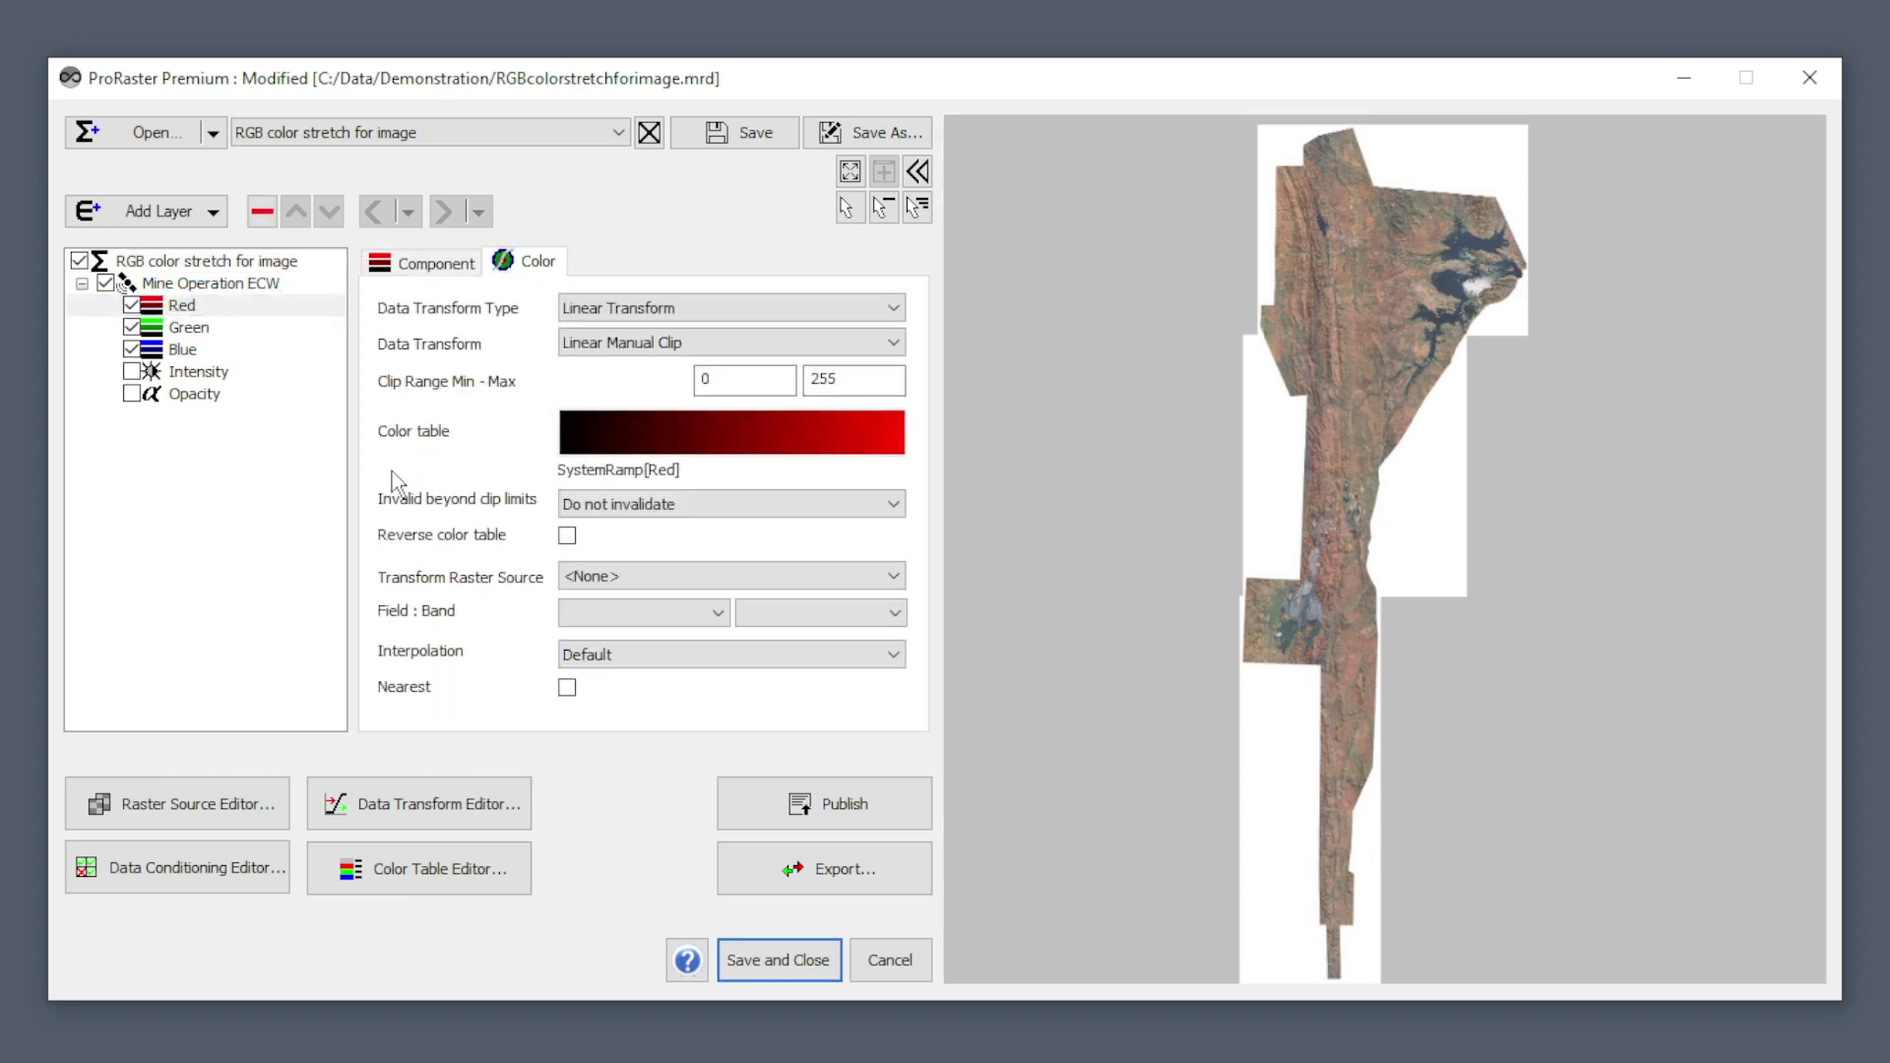
Step: Set the Red component's data transform type to No Transform with Pass Scaled and examine the other pass-through options
click(693, 305)
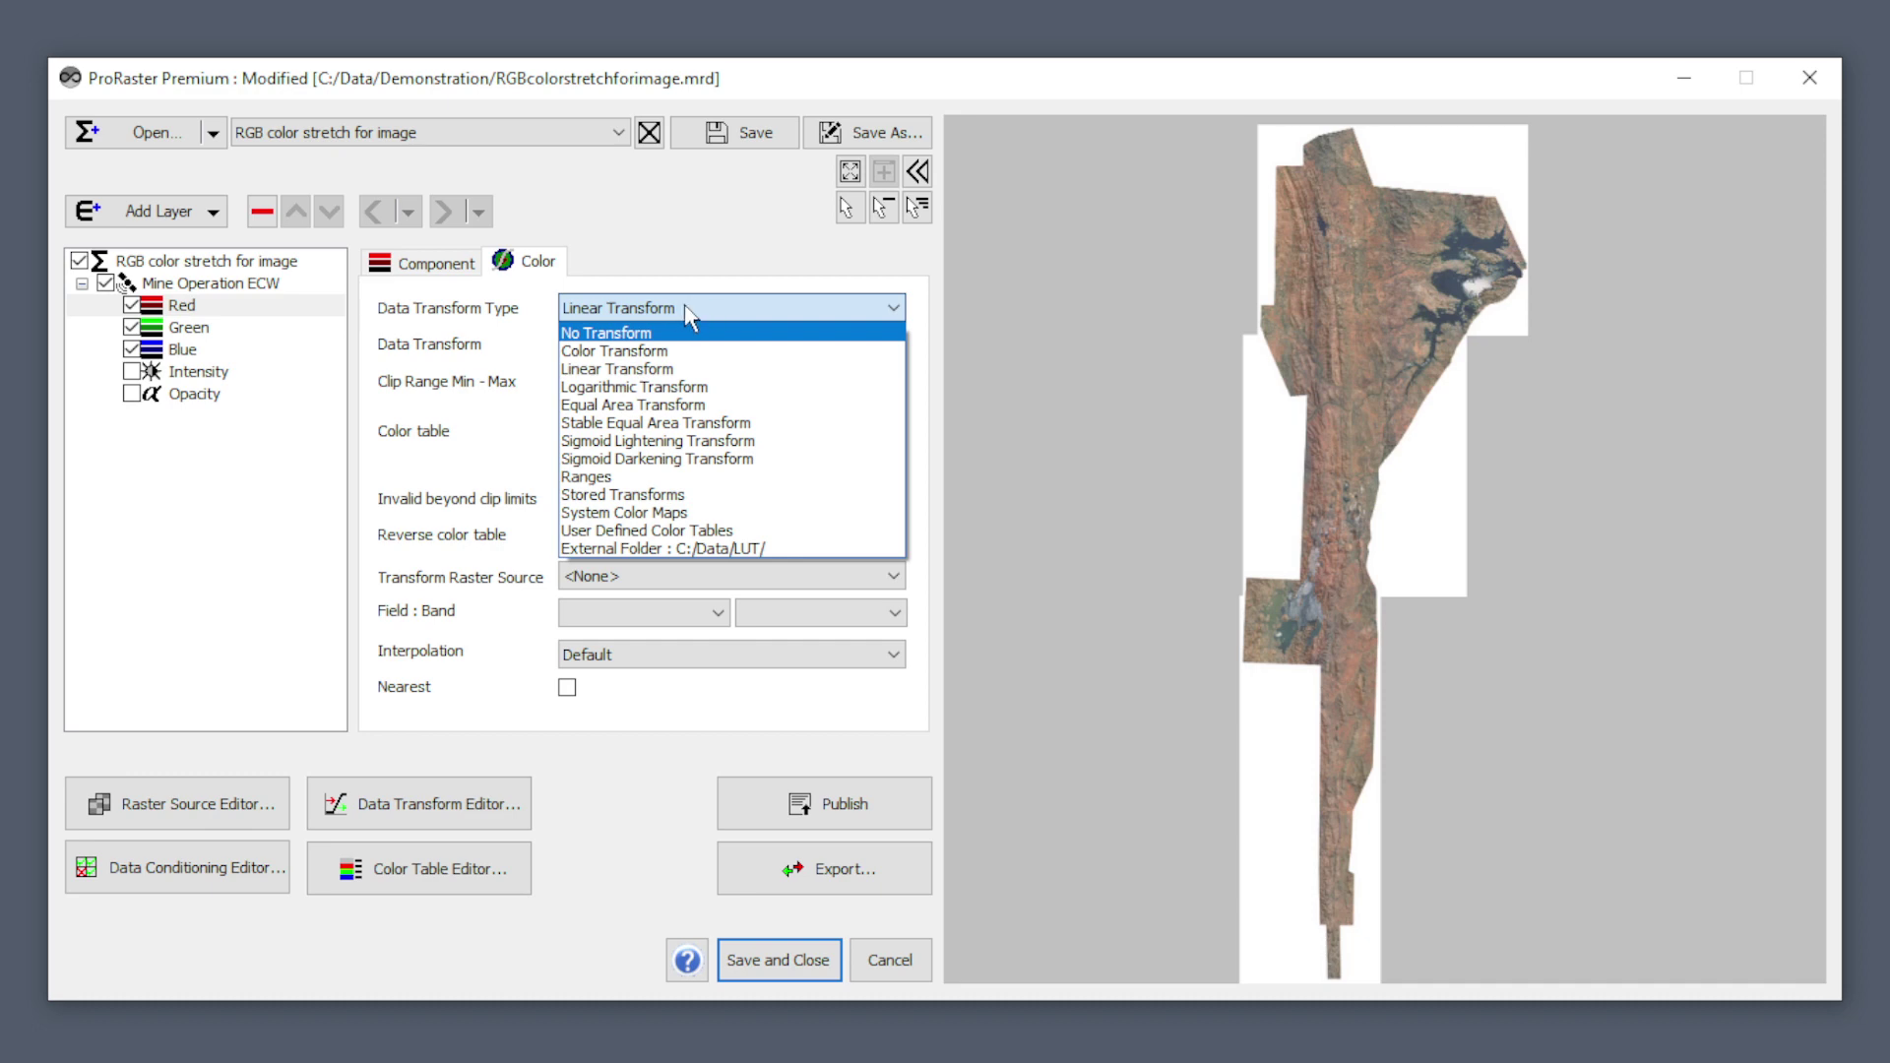
click(659, 335)
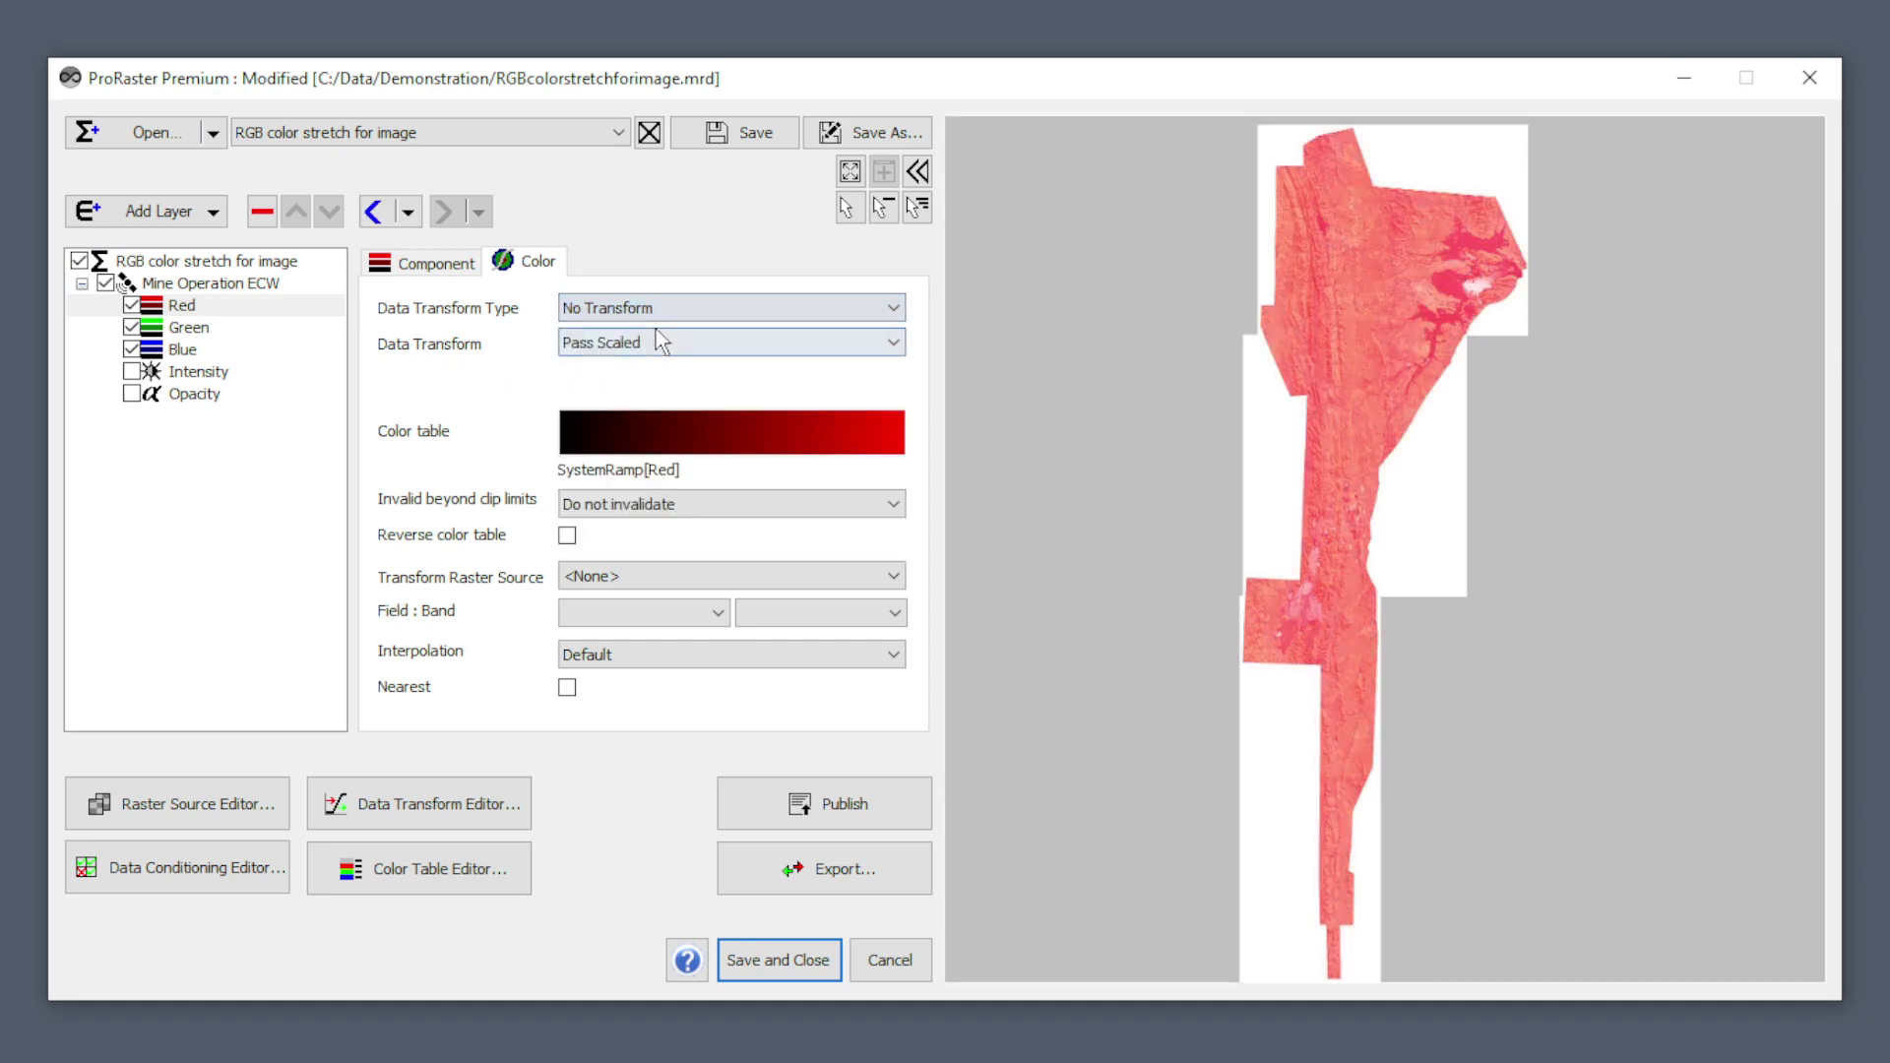
click(692, 346)
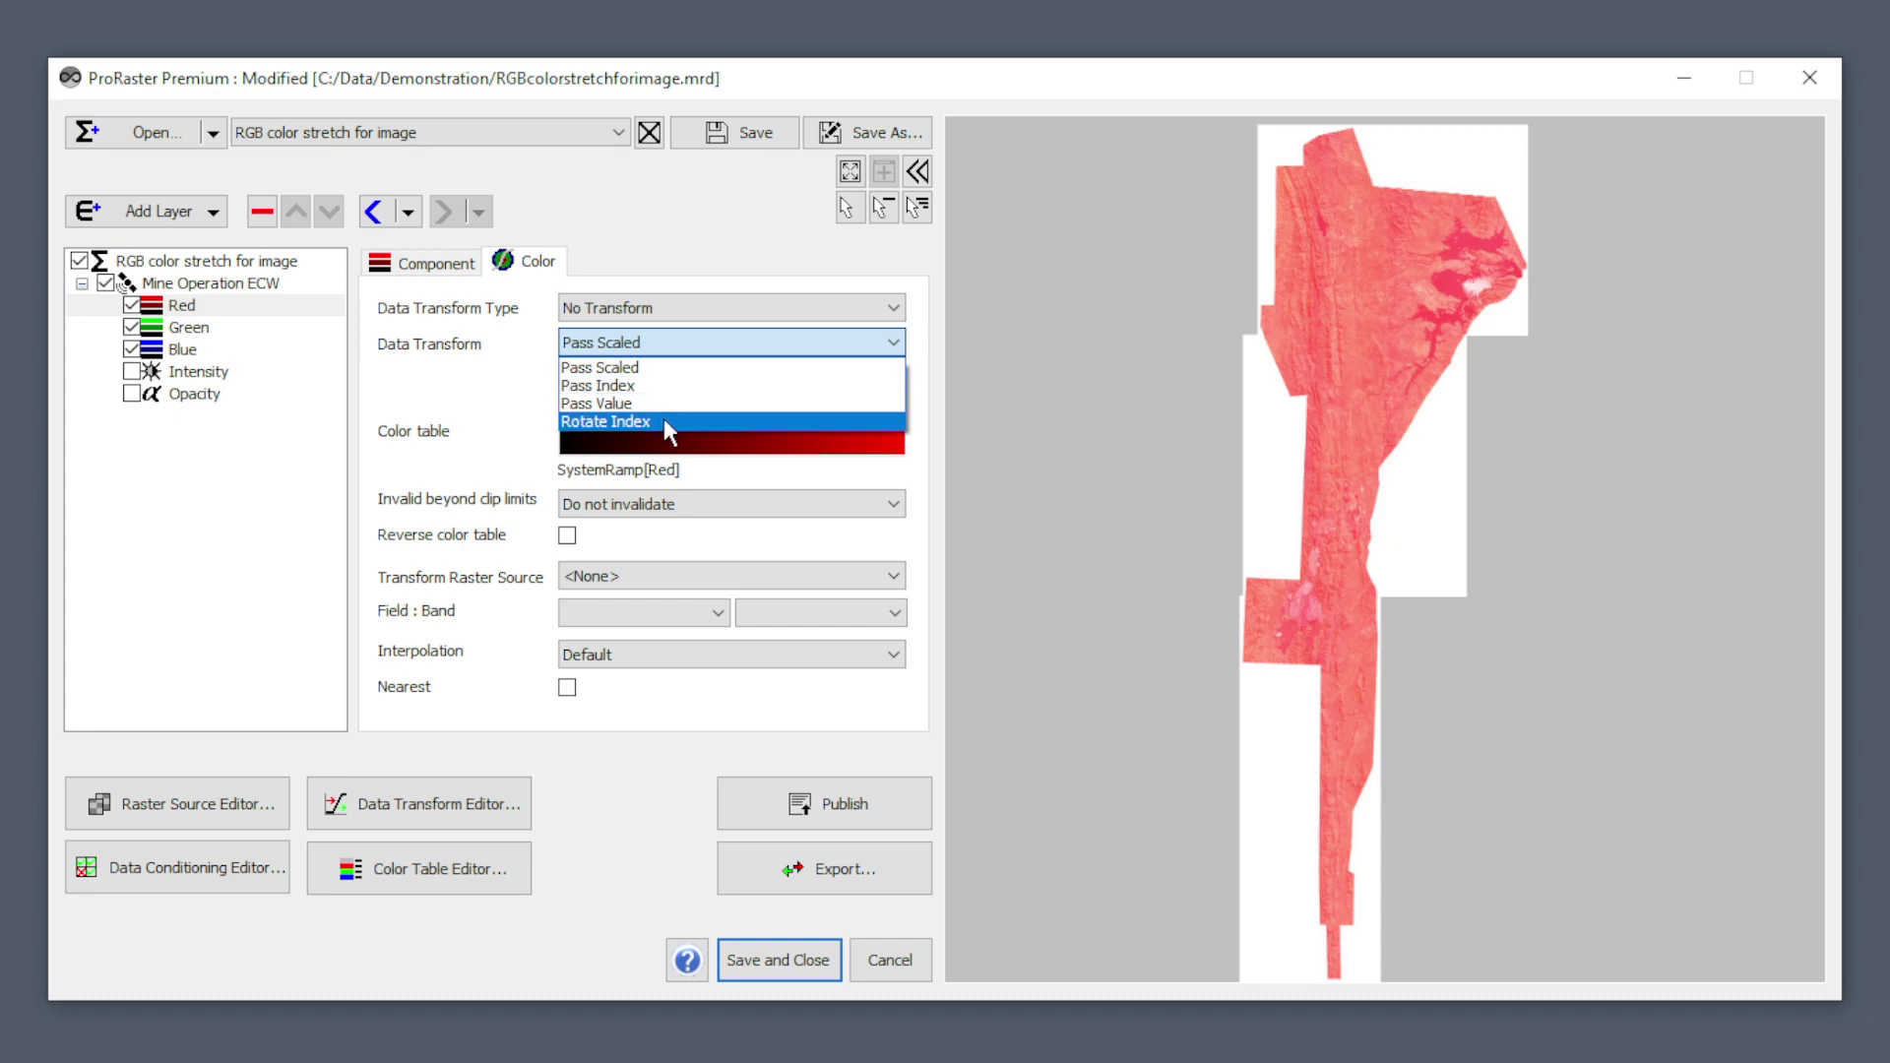
click(923, 421)
Step: Switch to the Countries rotate index algorithm and examine its Color component's Rotate Index settings and the country coloring over Africa
click(492, 138)
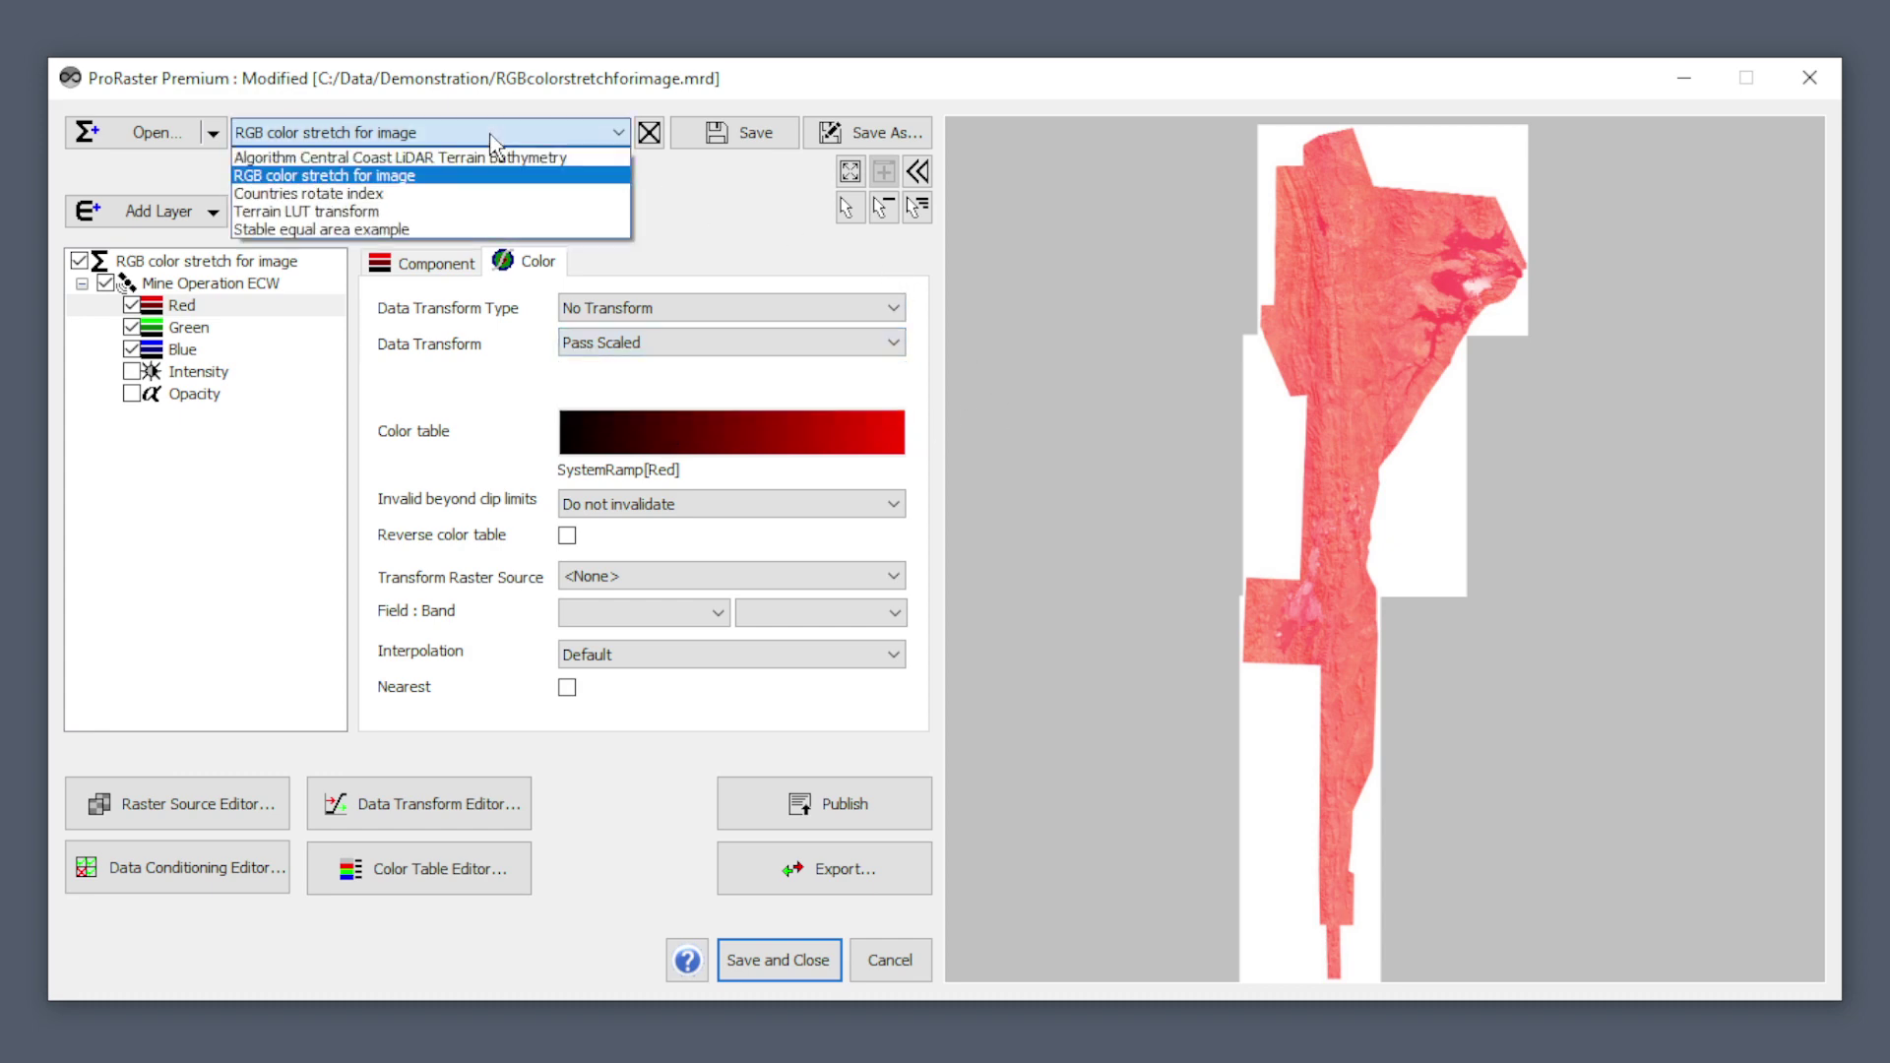
click(358, 194)
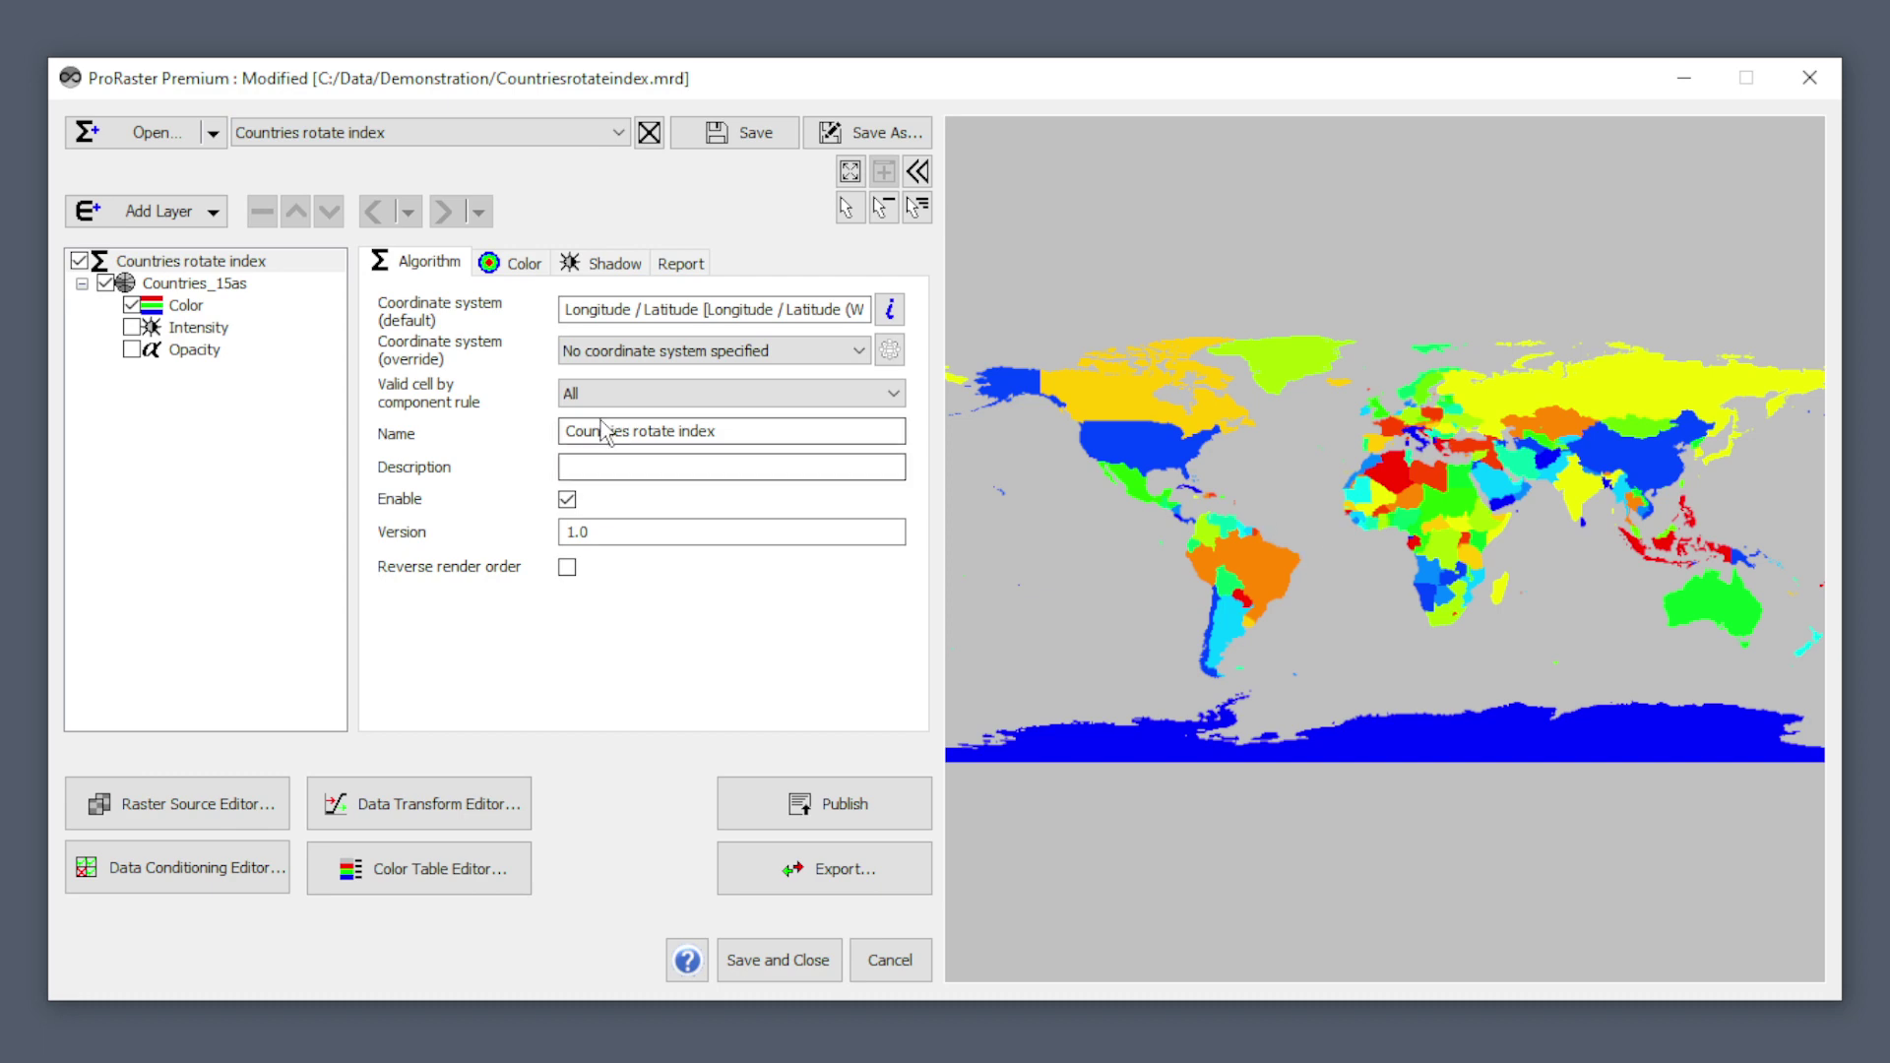
click(185, 305)
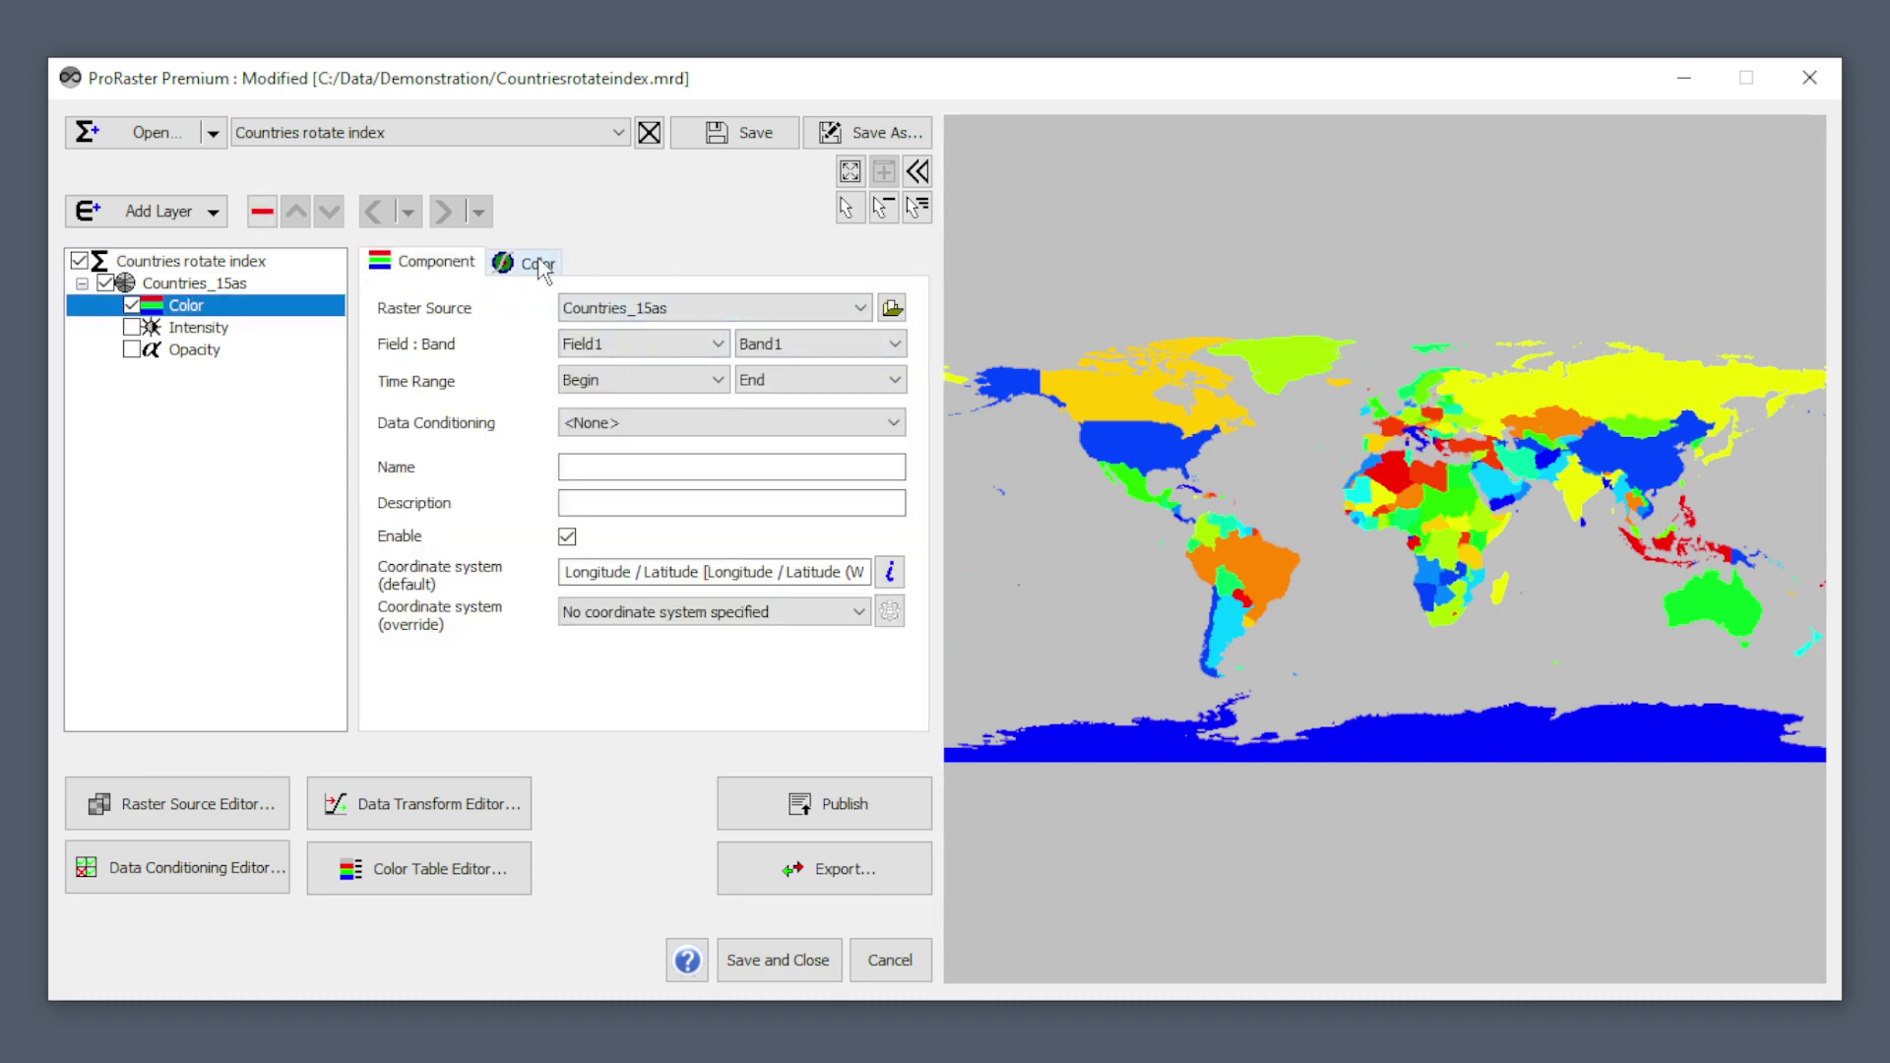
click(535, 263)
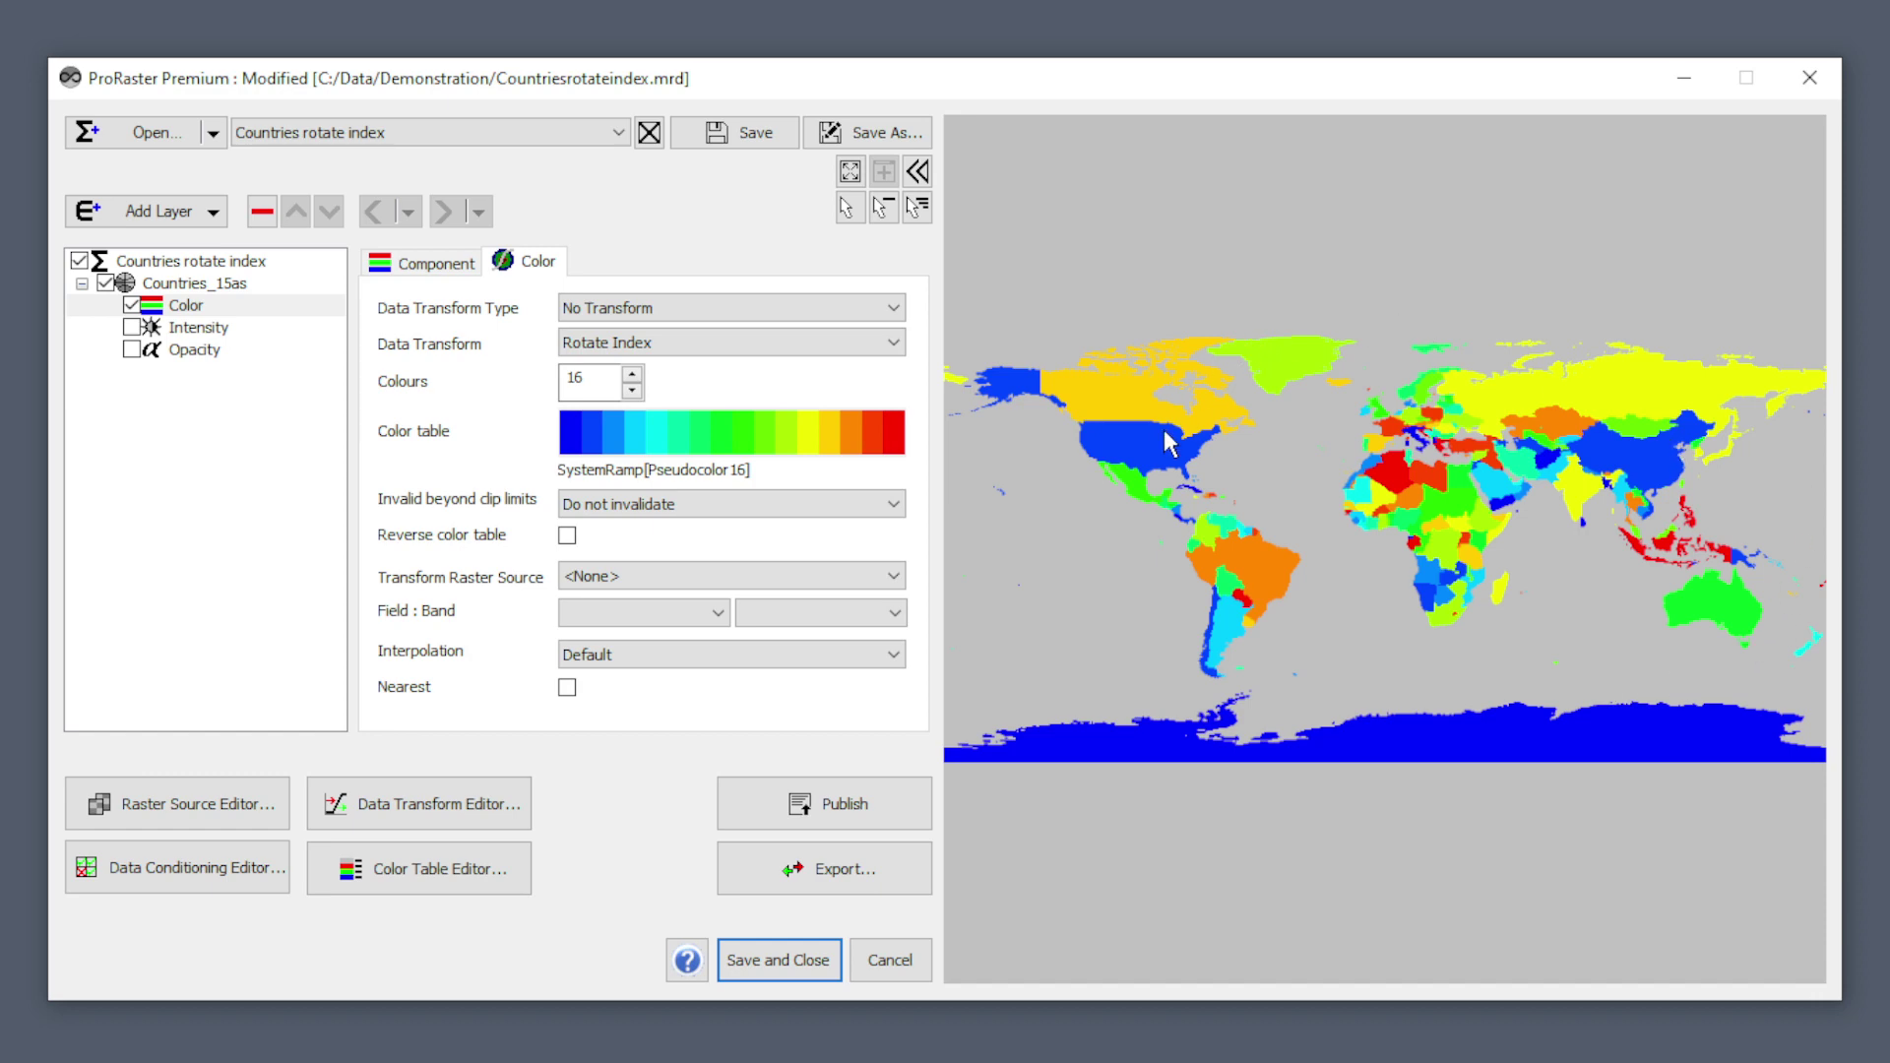
scroll(1440, 512, up, 6)
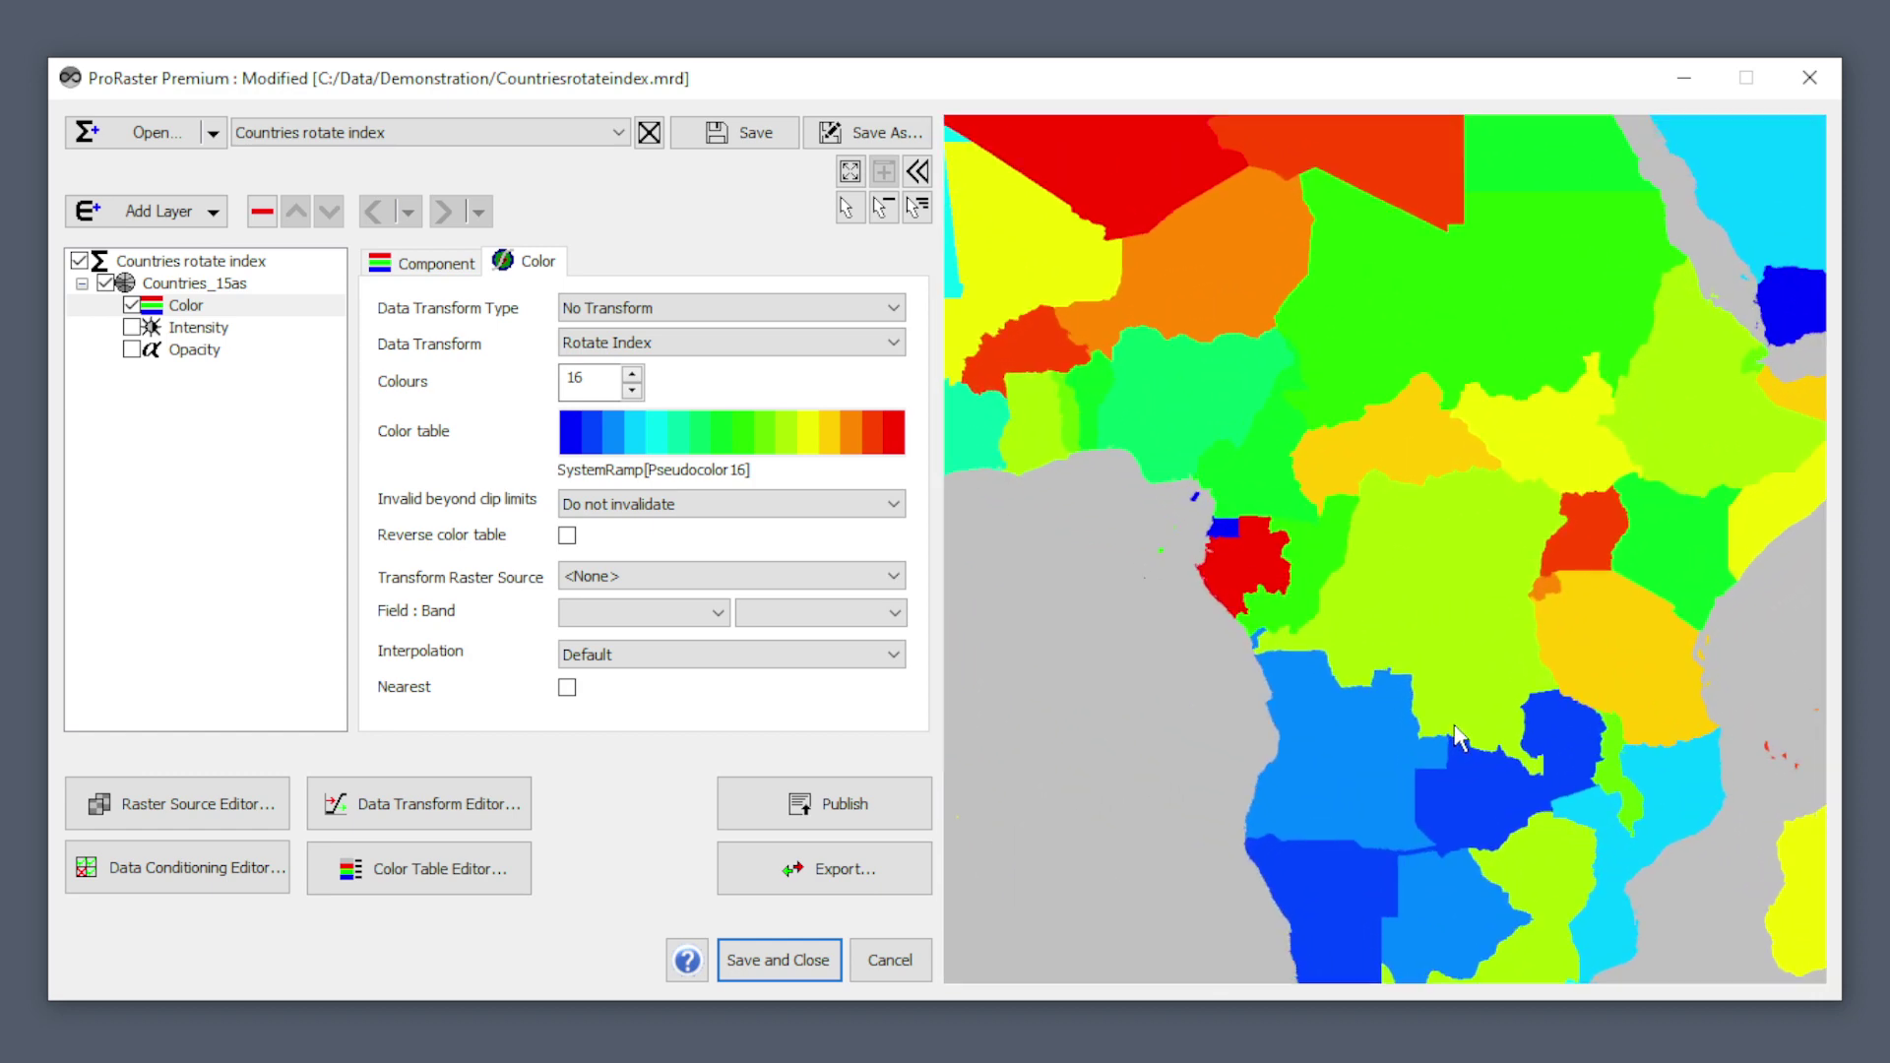
drag(1416, 663, 1426, 541)
scroll(1435, 551, down, 5)
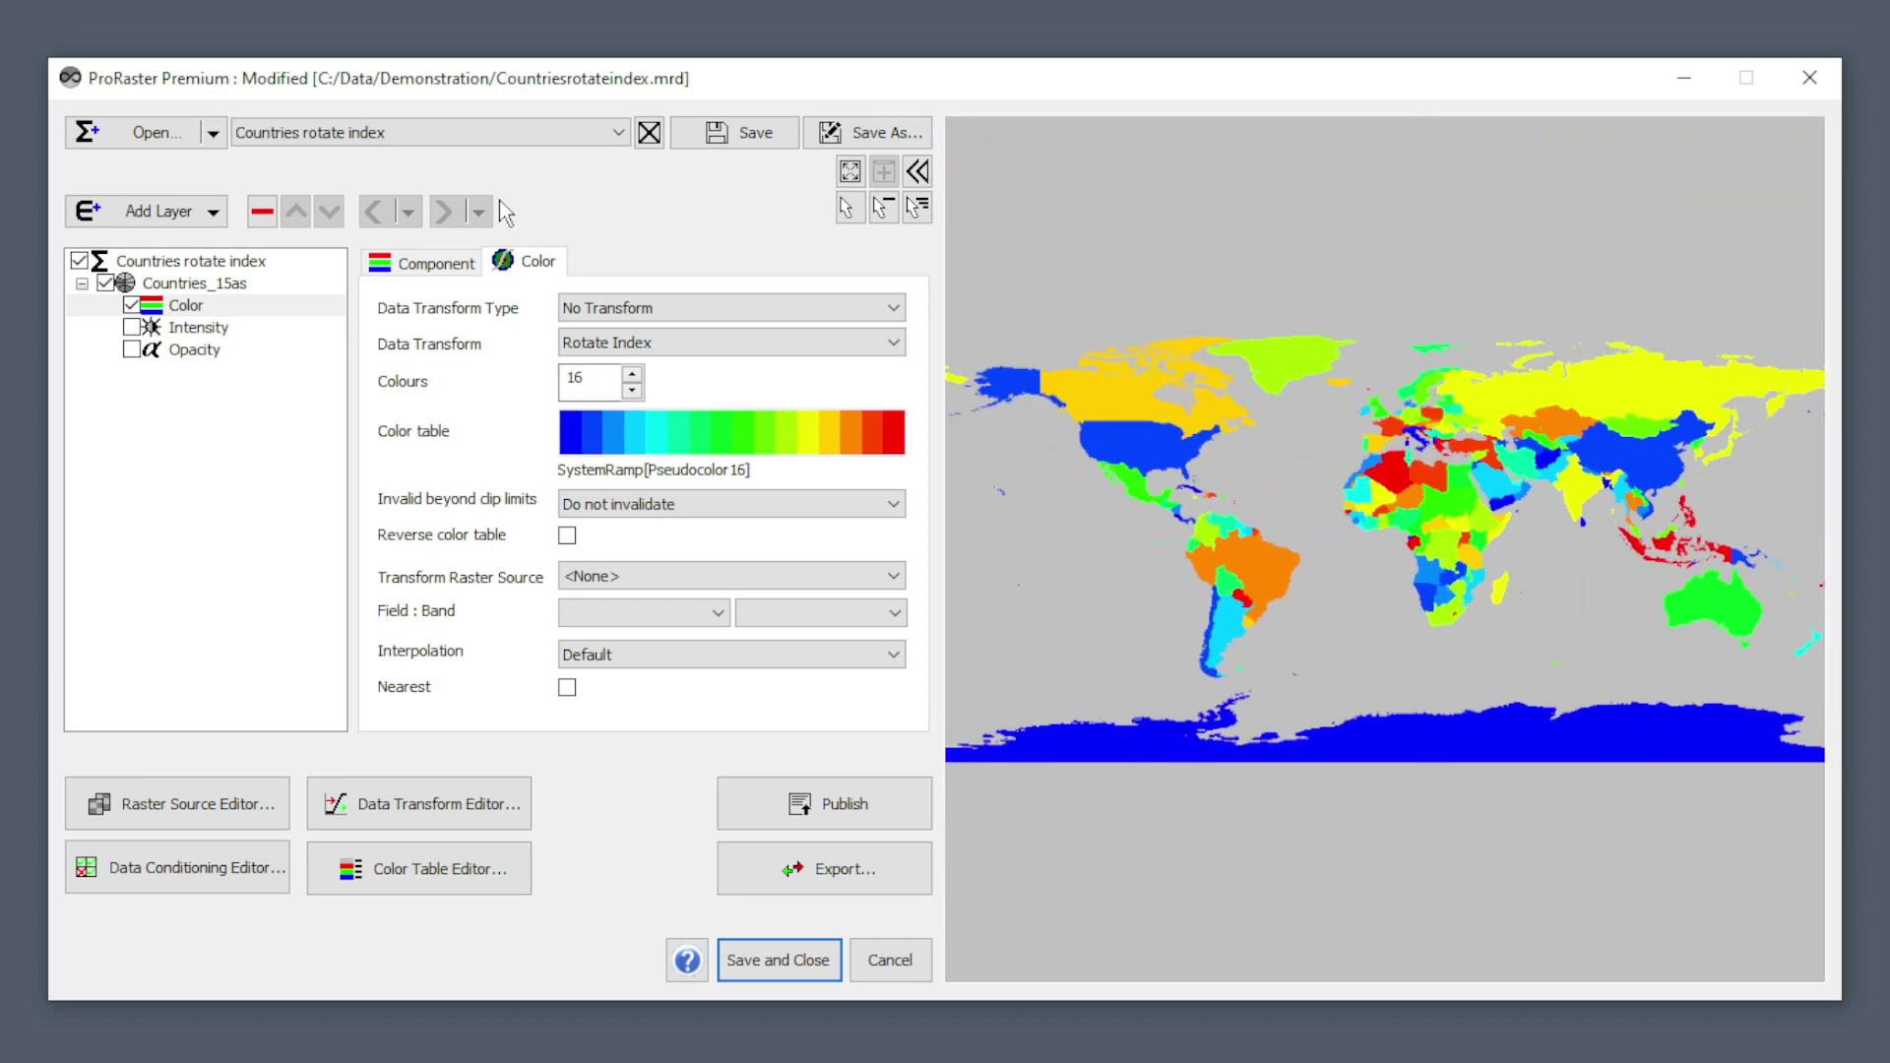
Step: Return to the RGB color stretch for image algorithm and set its Red component to a Color Transform with Color Bits at 8 bits
click(443, 134)
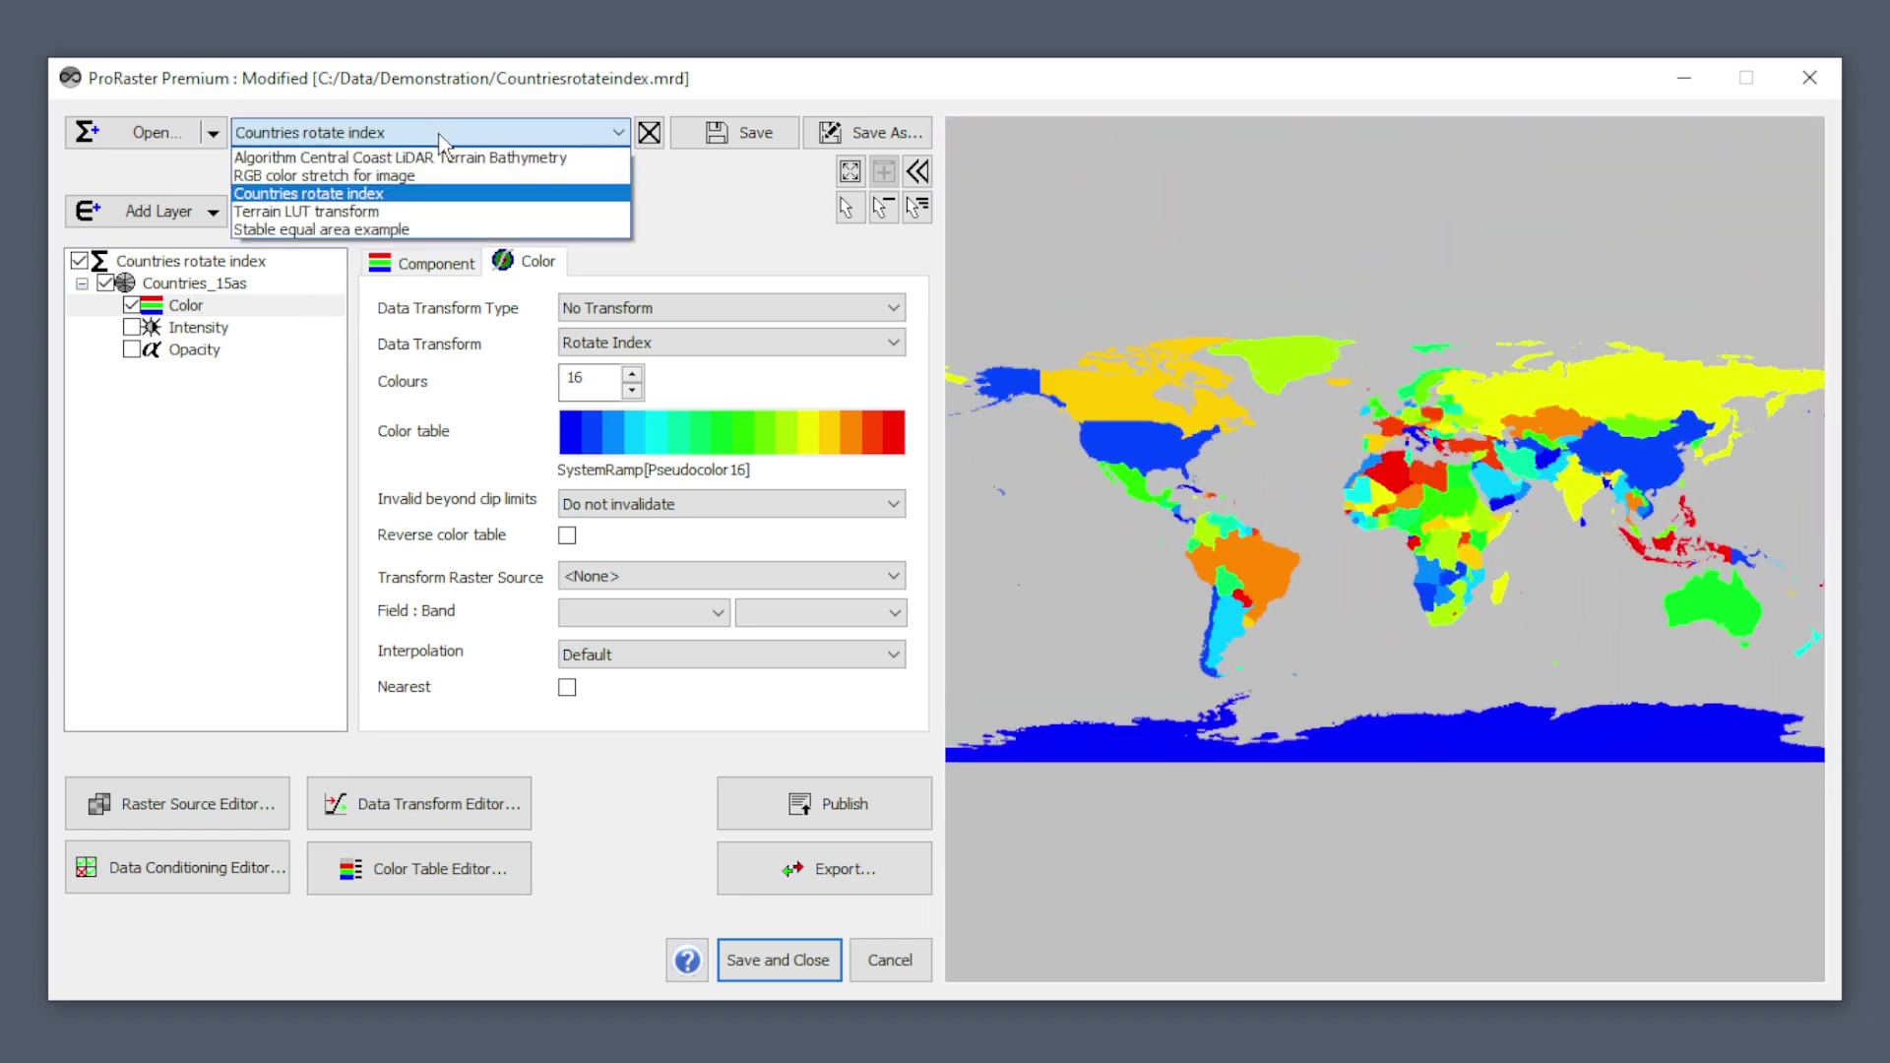
click(383, 176)
click(185, 306)
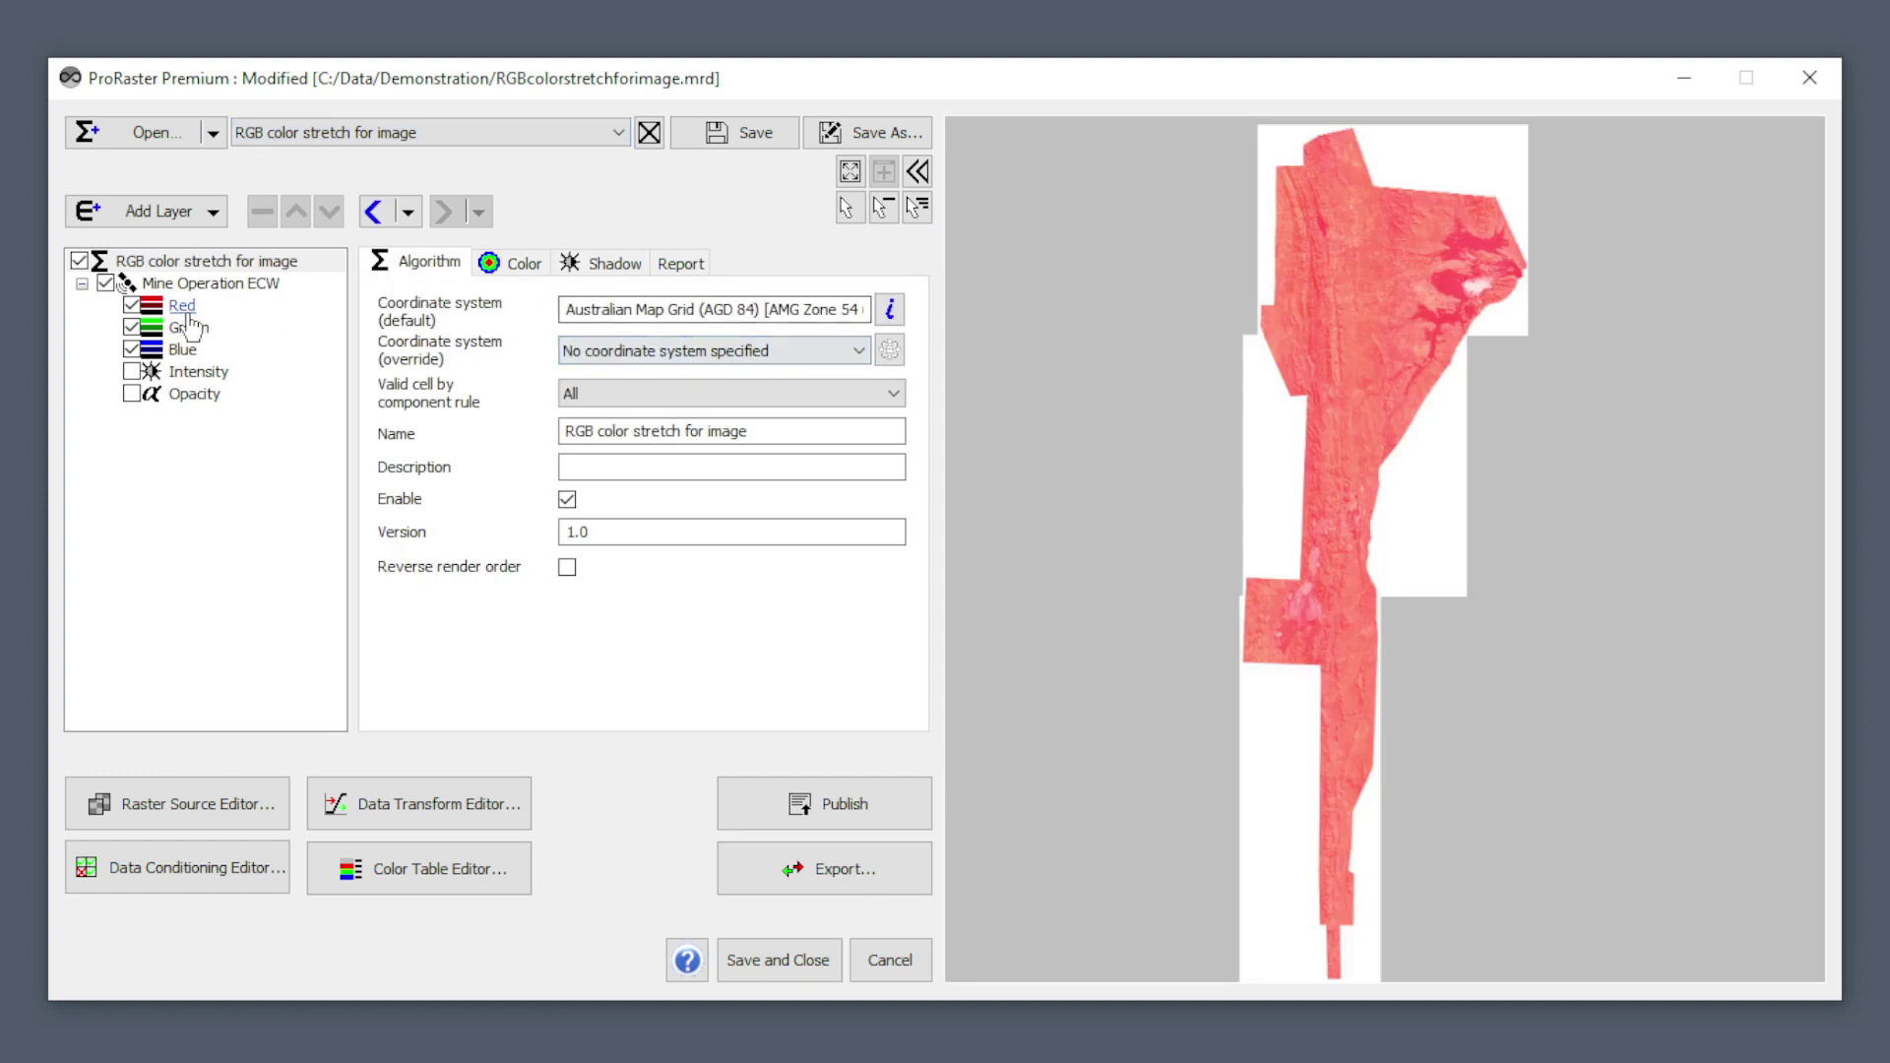
click(535, 264)
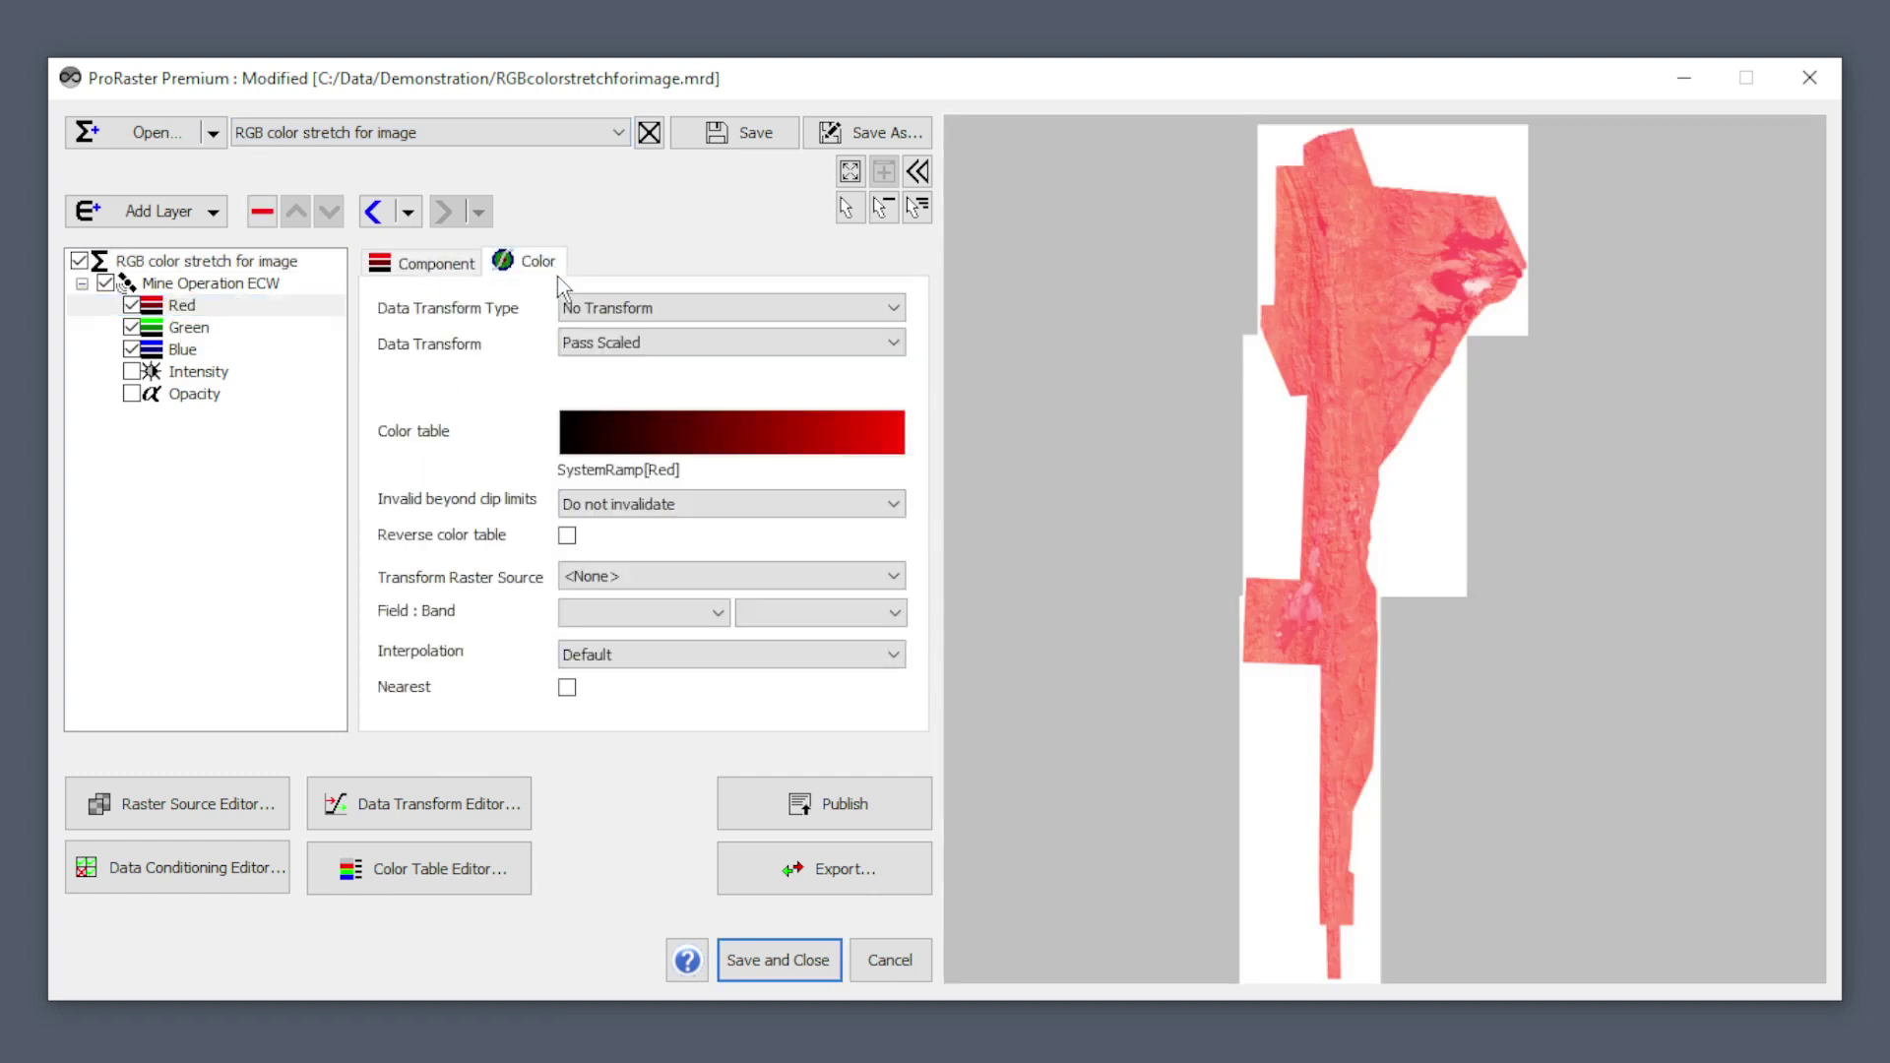
click(683, 314)
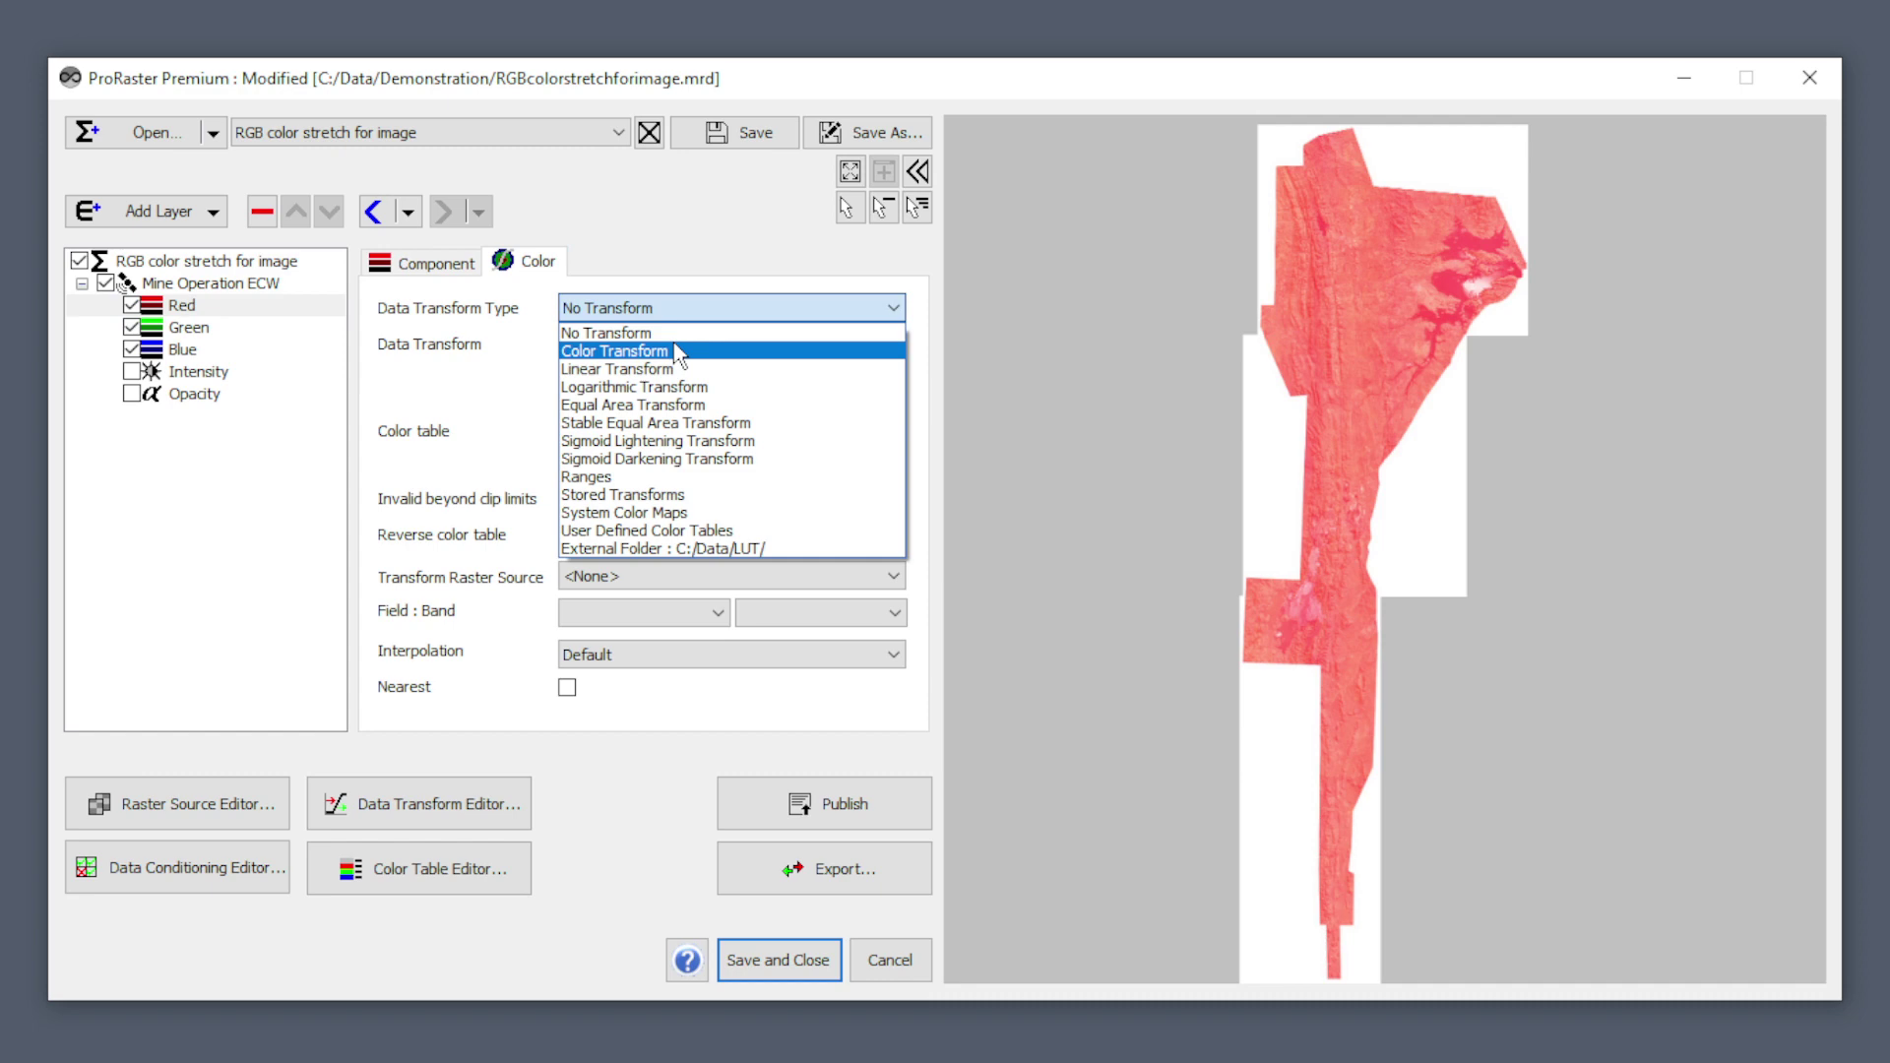
click(683, 352)
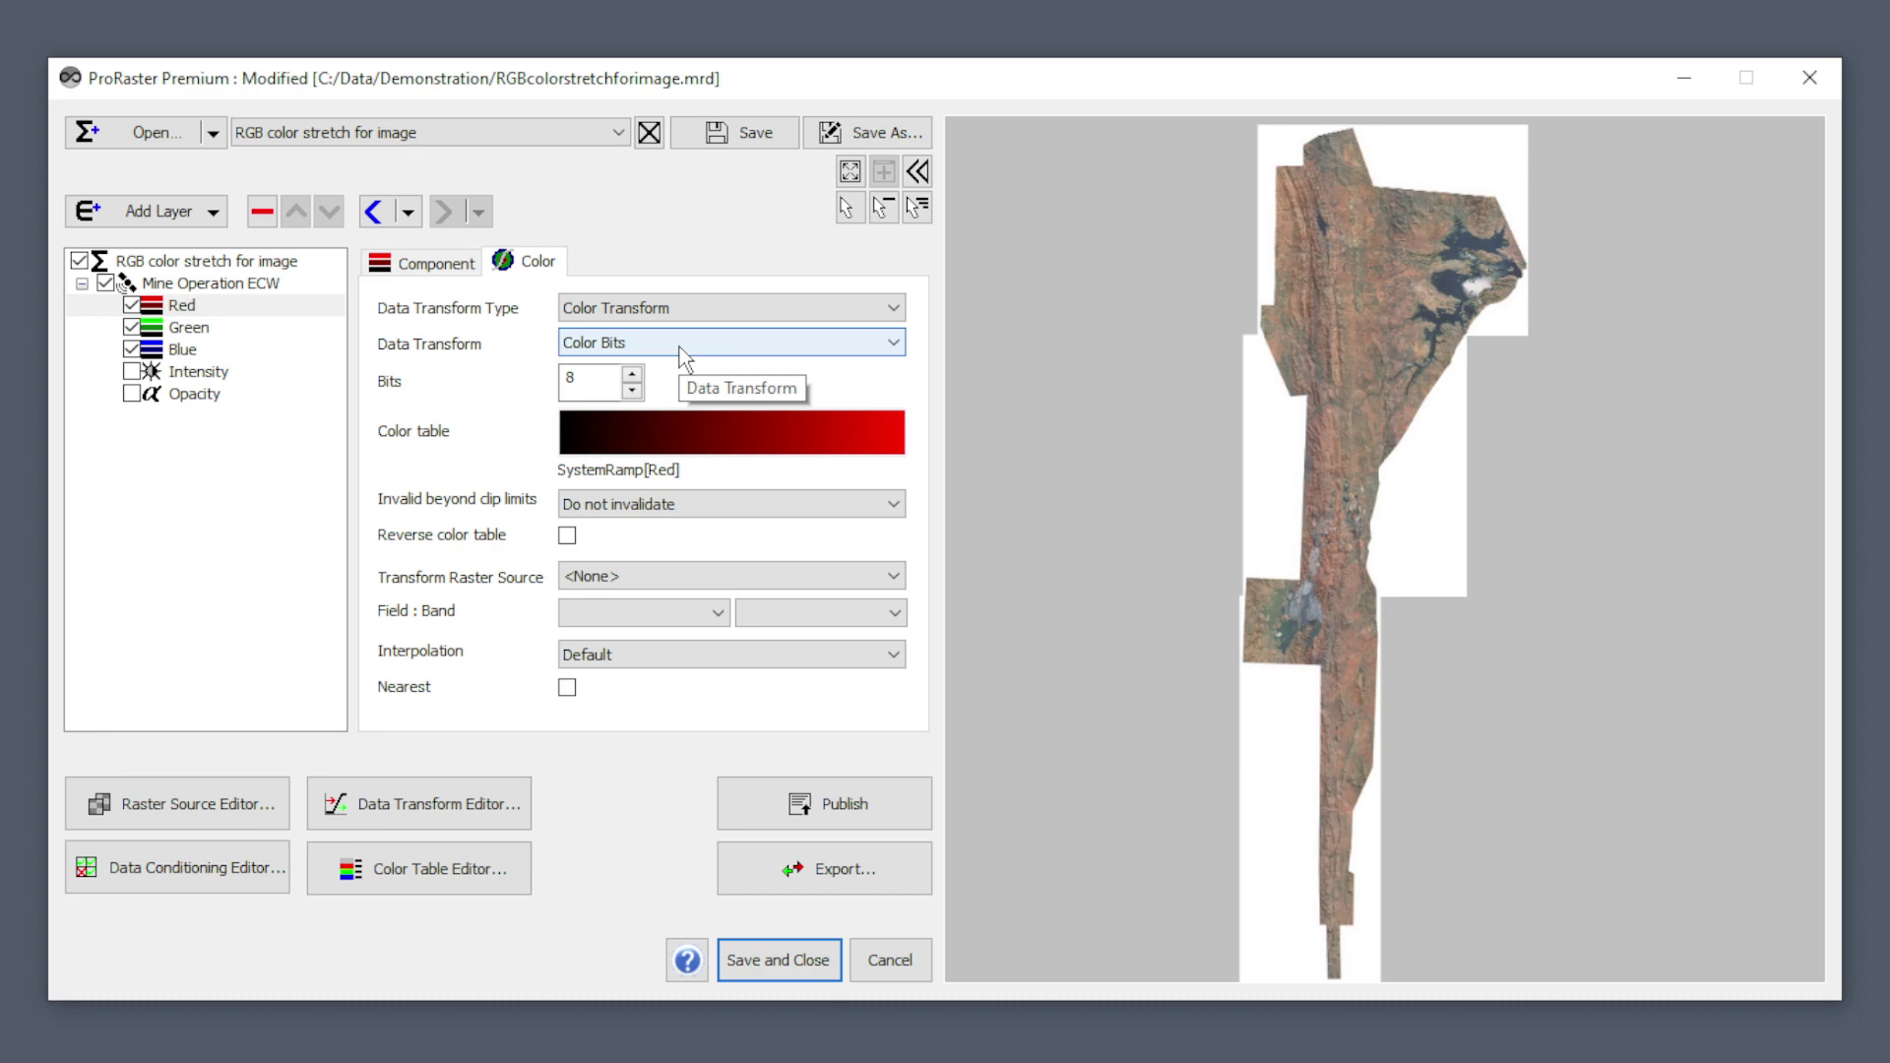
click(599, 381)
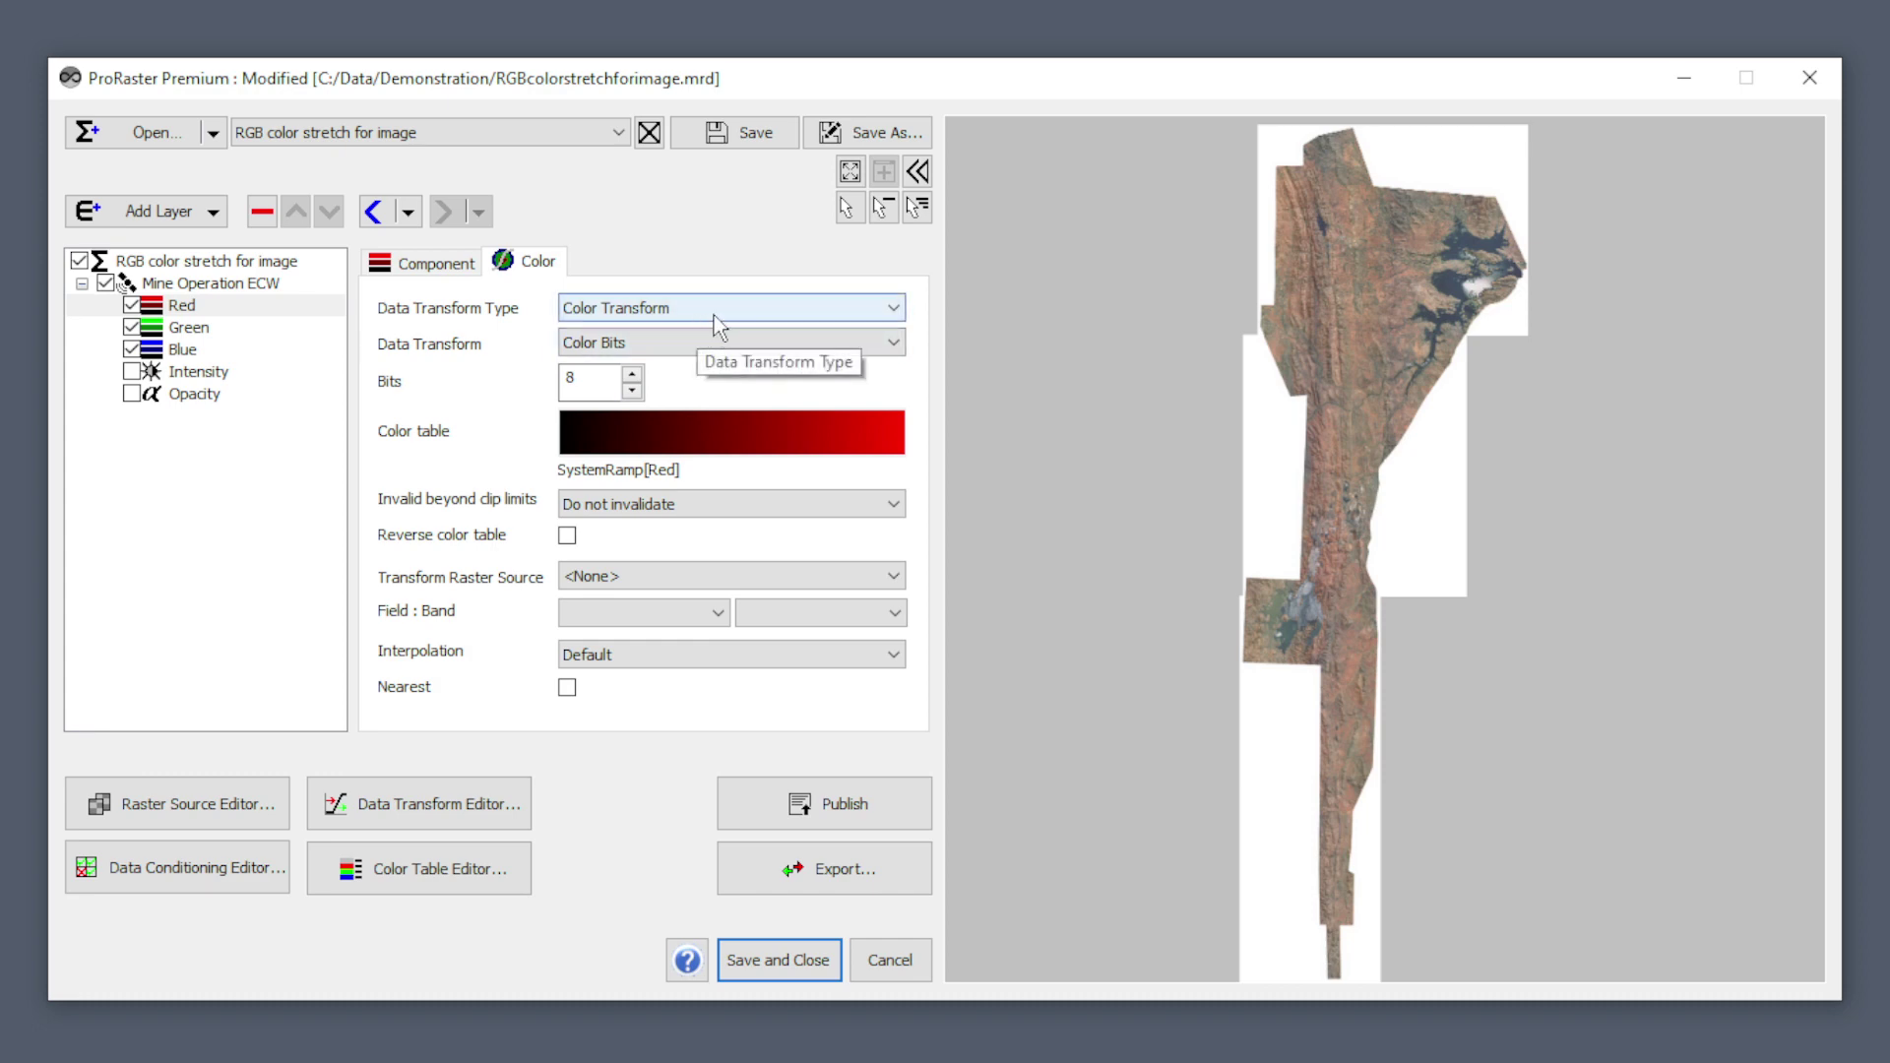
Step: Switch to the Terrain LUT transform algorithm and apply a Linear Transform with the Linear option to its Color component
click(497, 133)
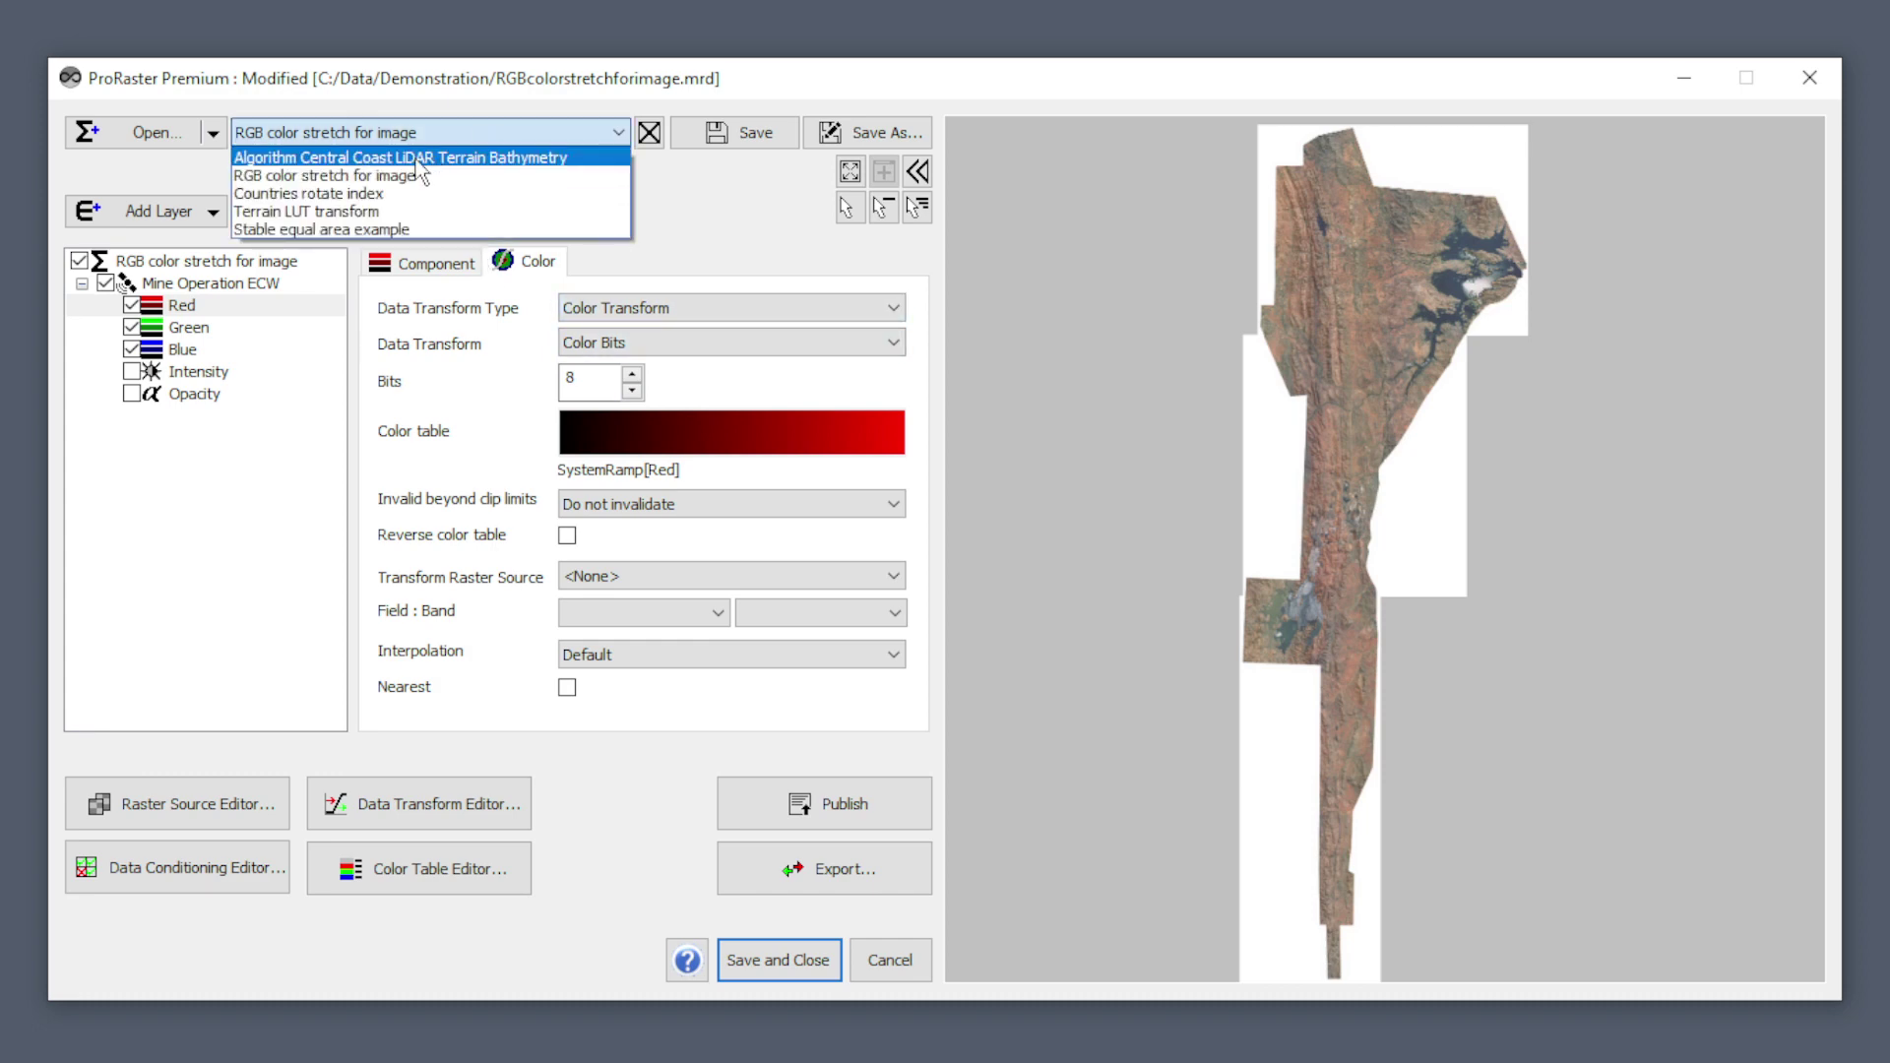
click(407, 212)
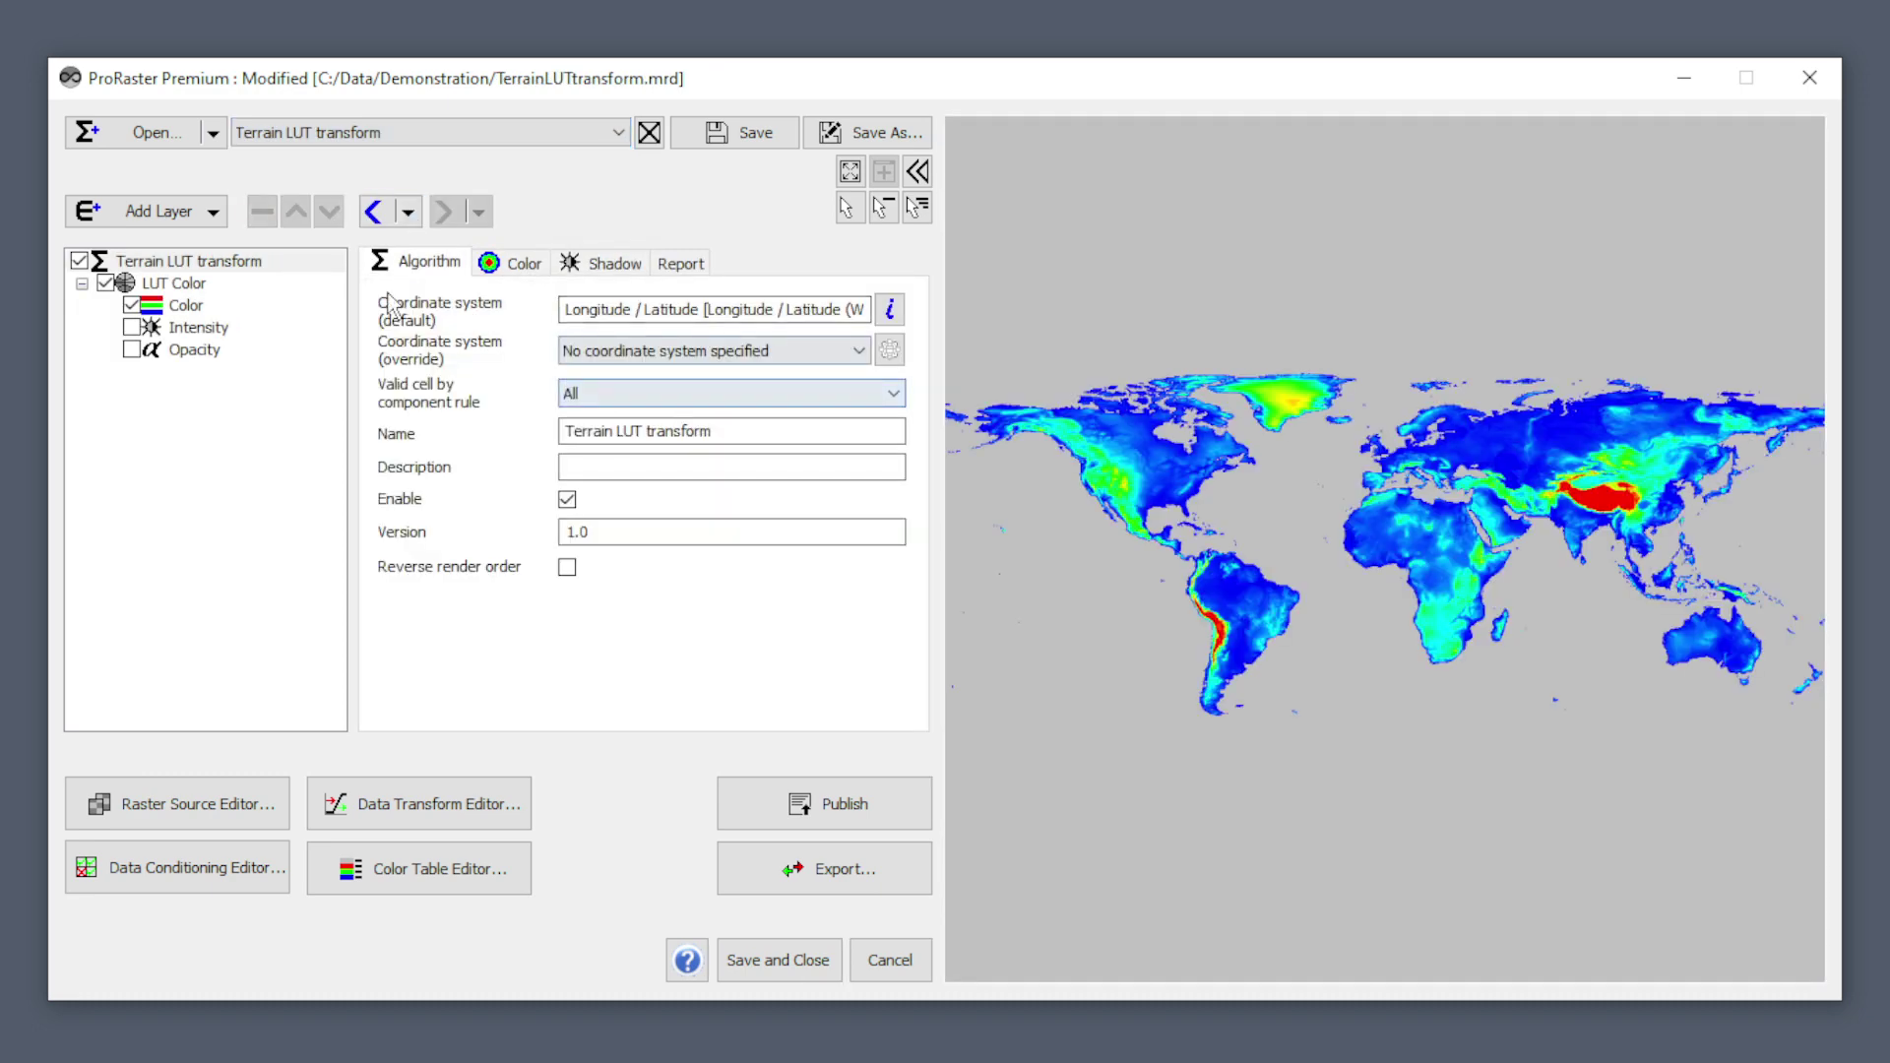
click(180, 309)
click(536, 262)
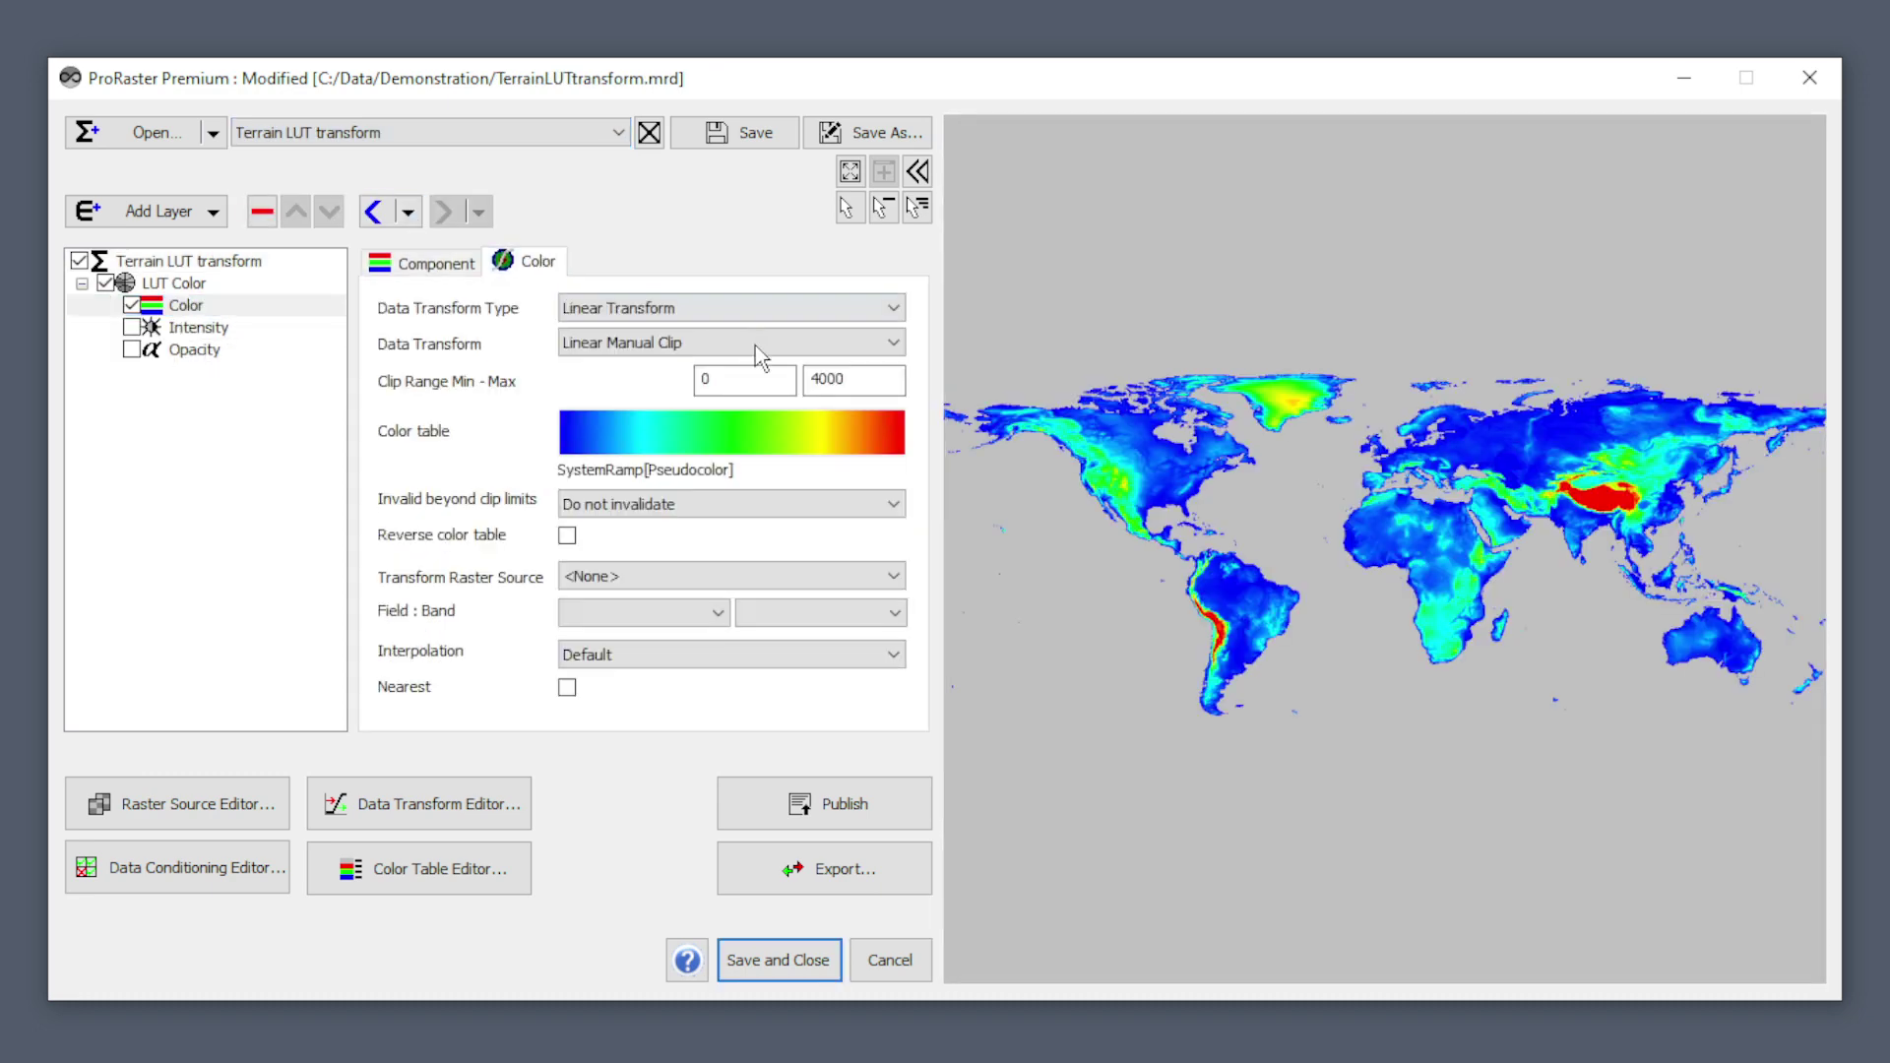
click(689, 311)
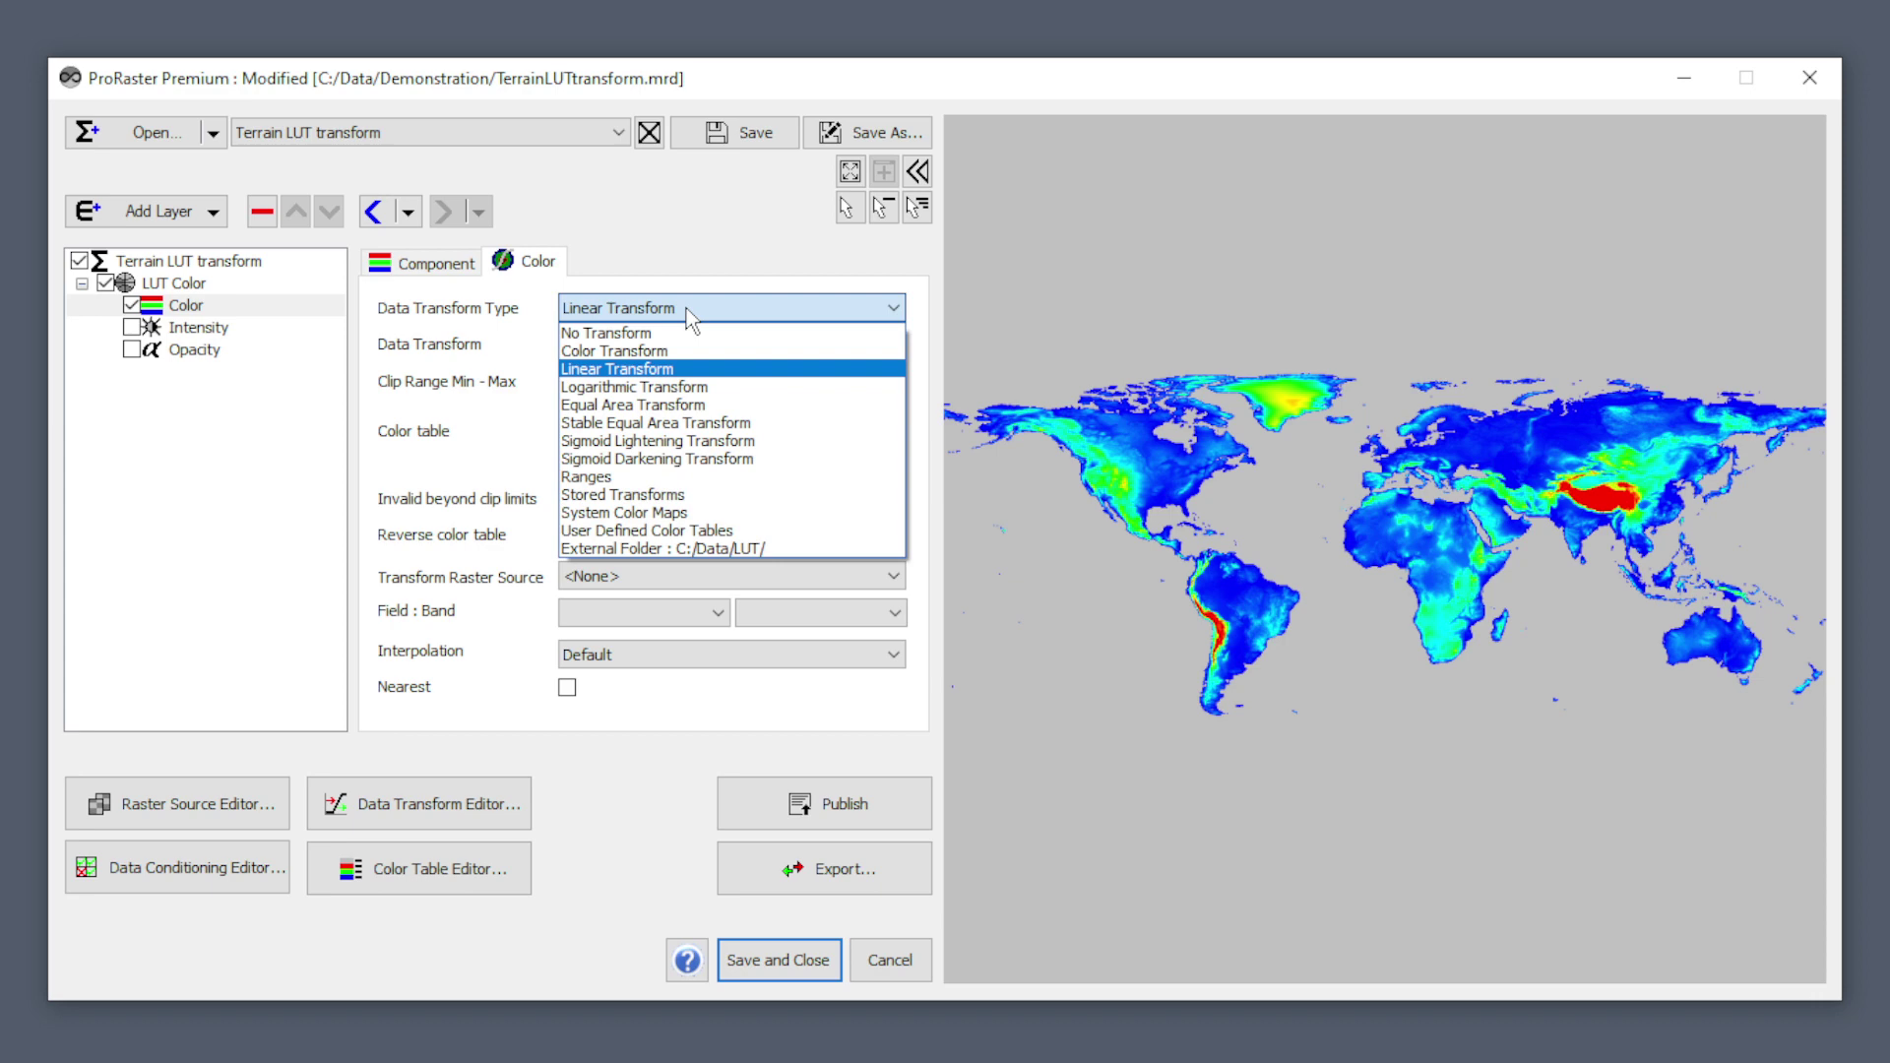
click(640, 370)
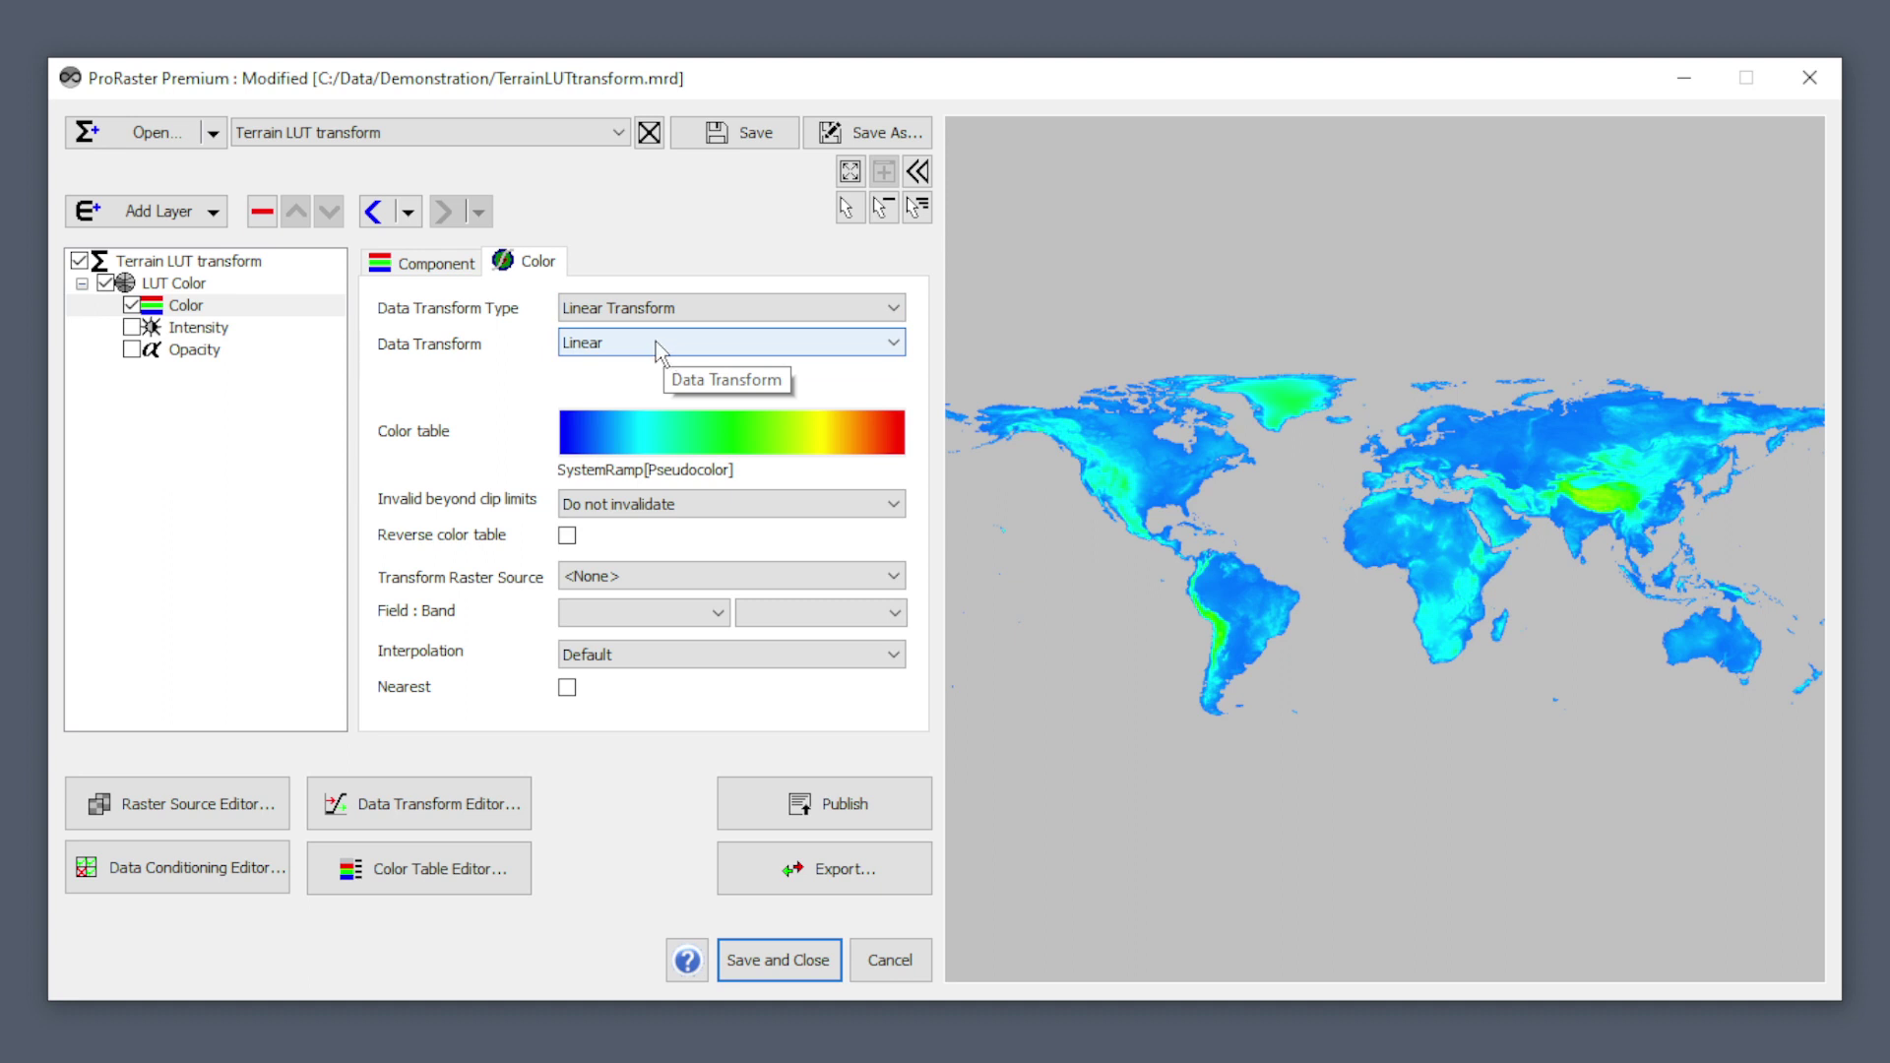
Step: Apply Linear Manual Clip to the Color component with a clip range of 500 to 3000 and inspect the terrain around the Middle East
click(658, 351)
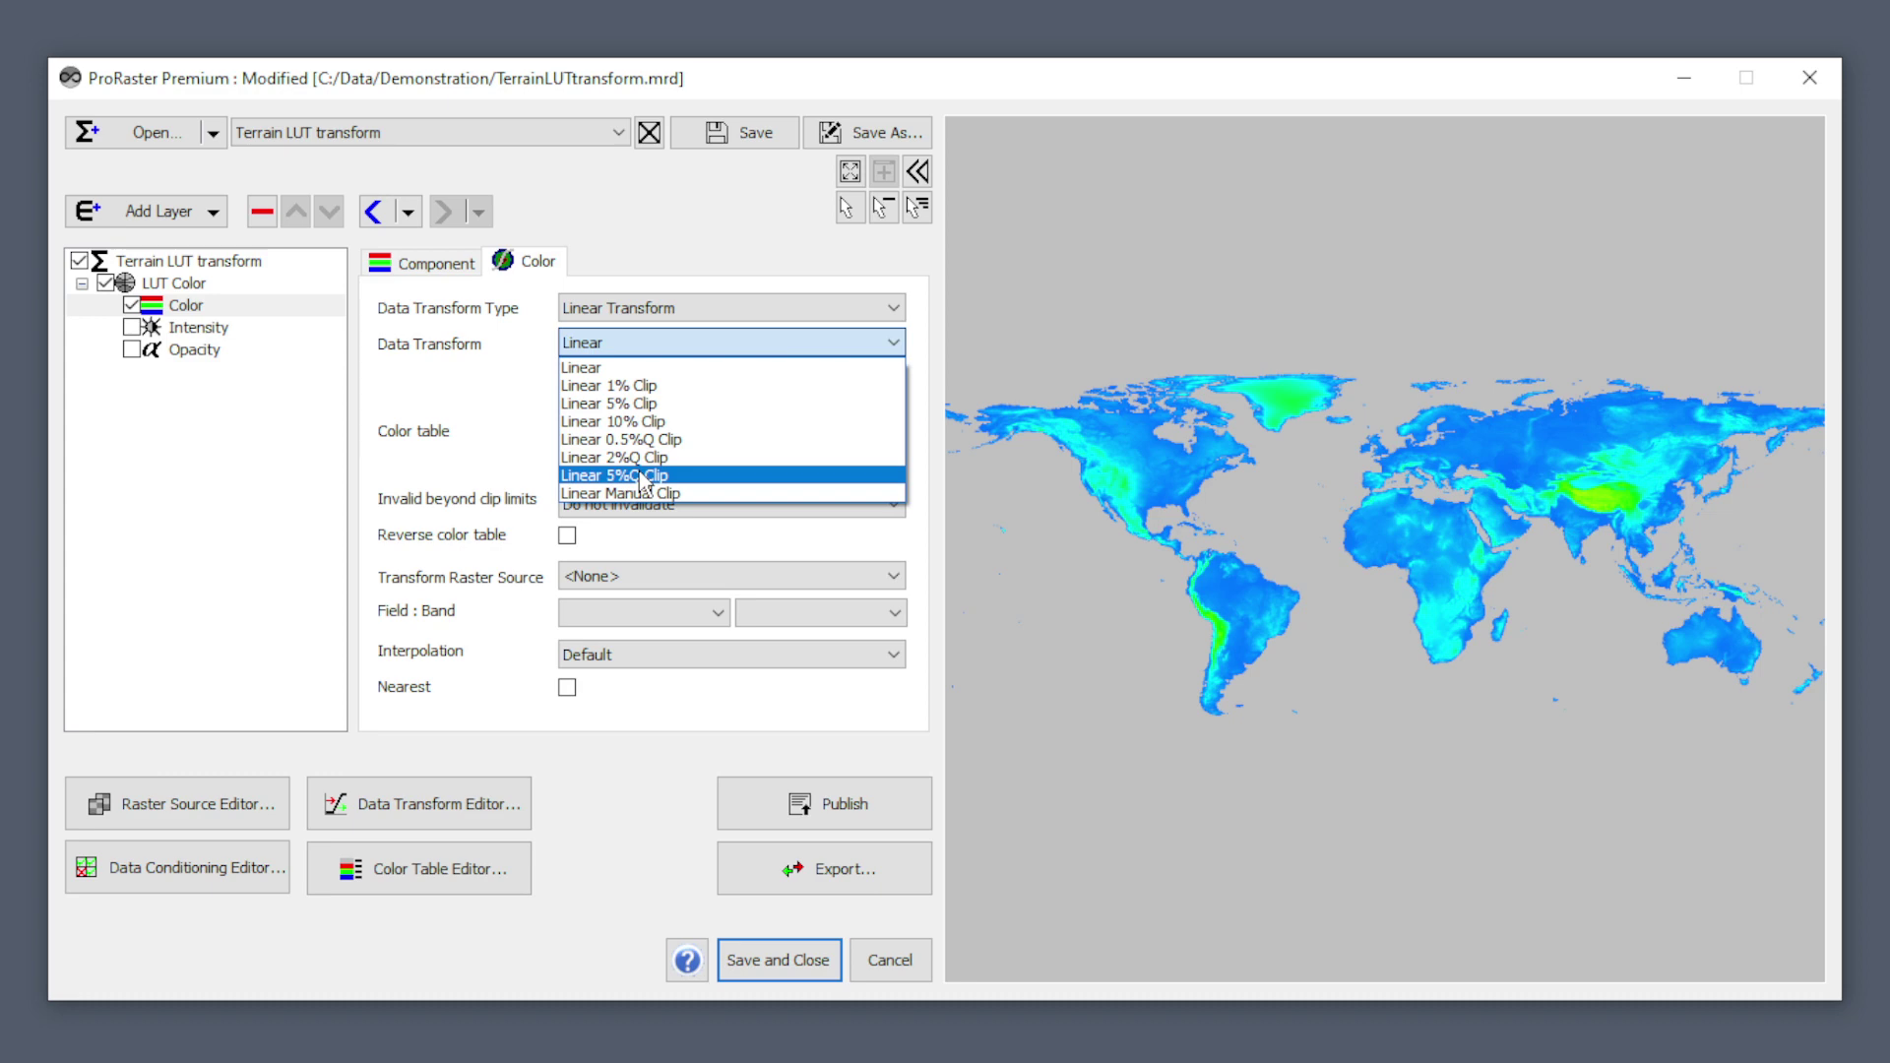
click(707, 494)
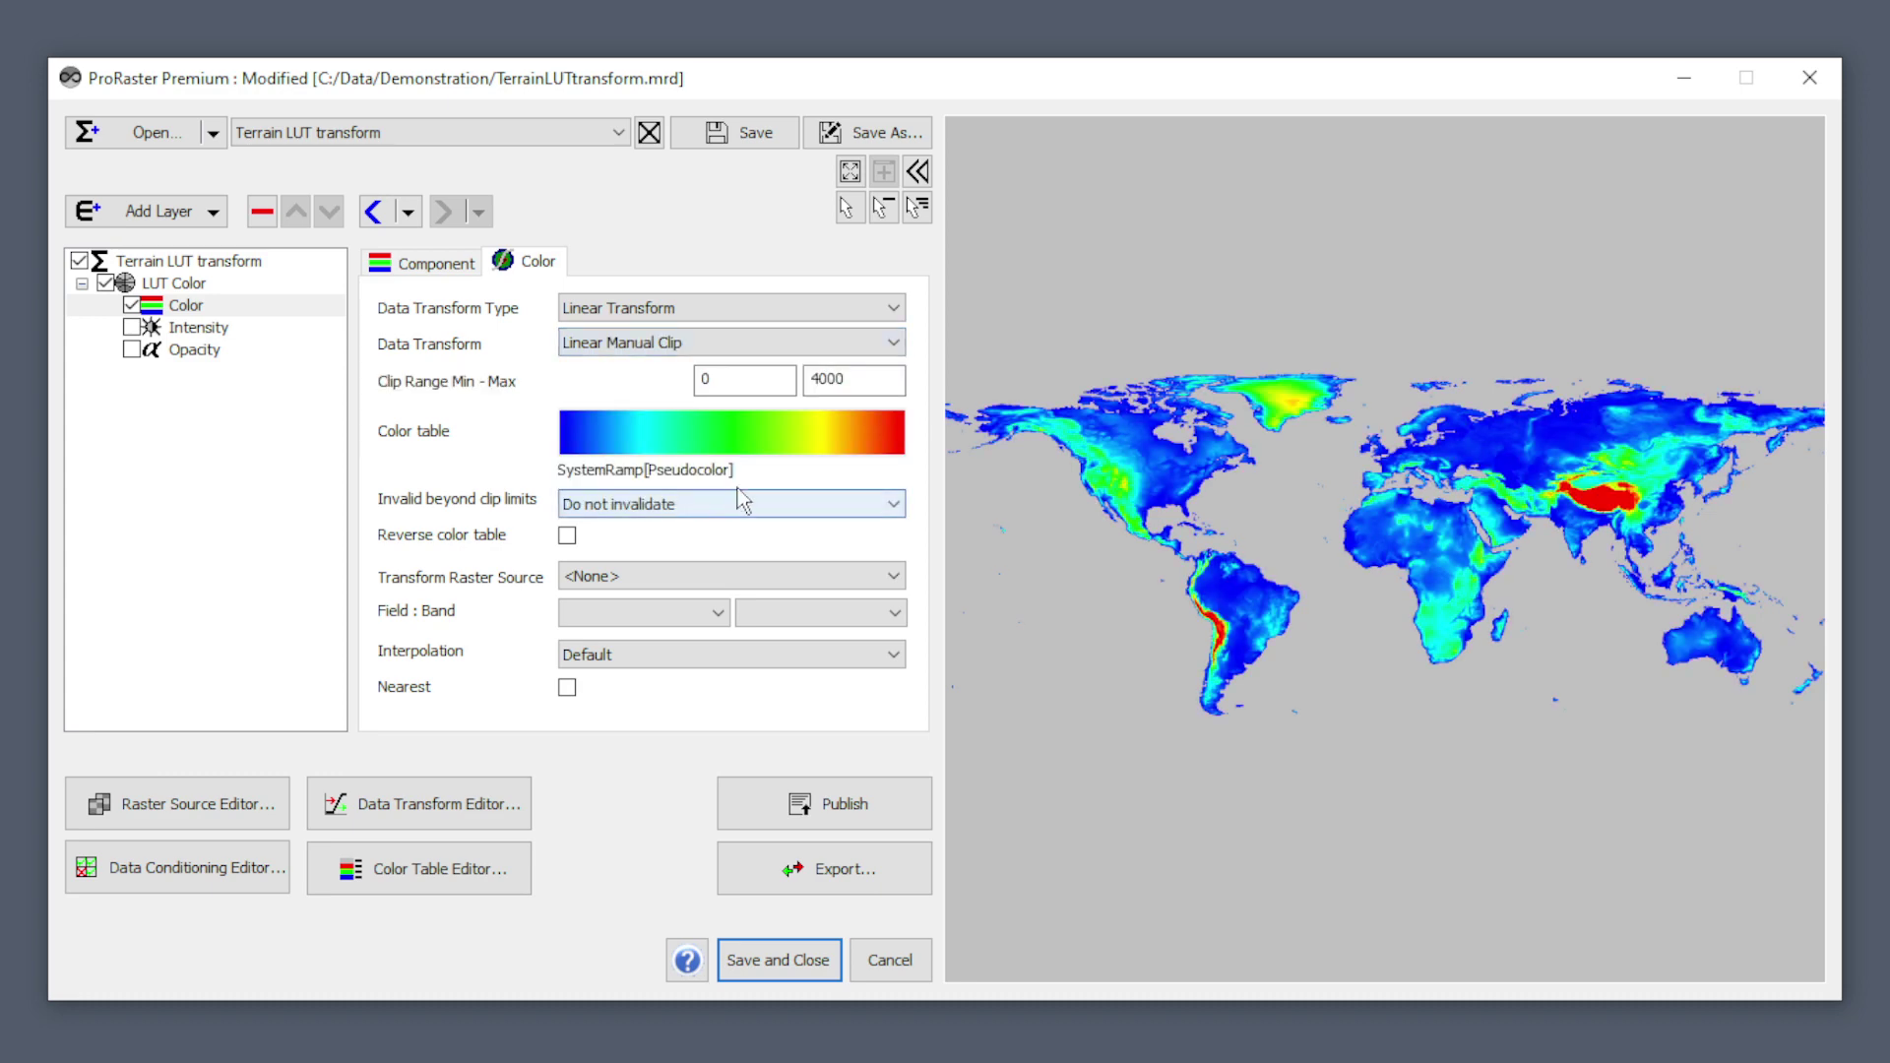
double_click(724, 379)
text(500)
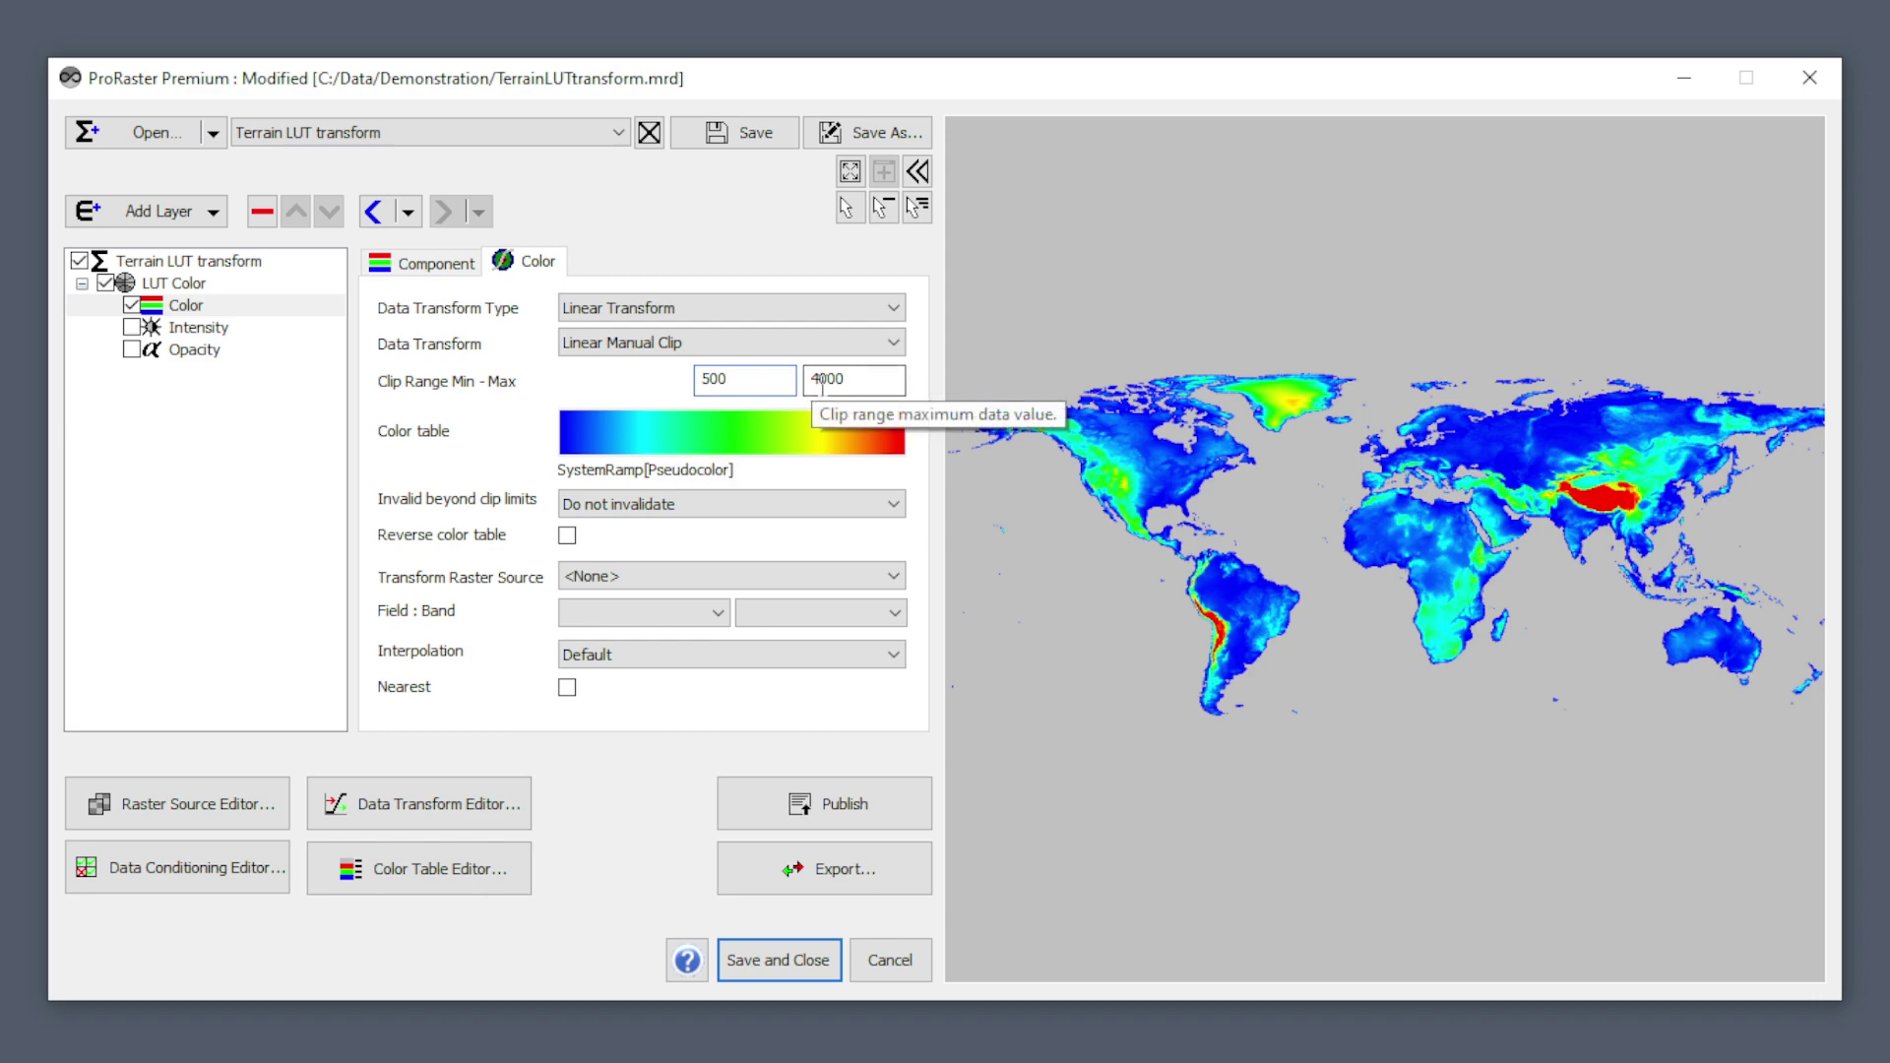
drag(828, 380, 787, 379)
text(3000)
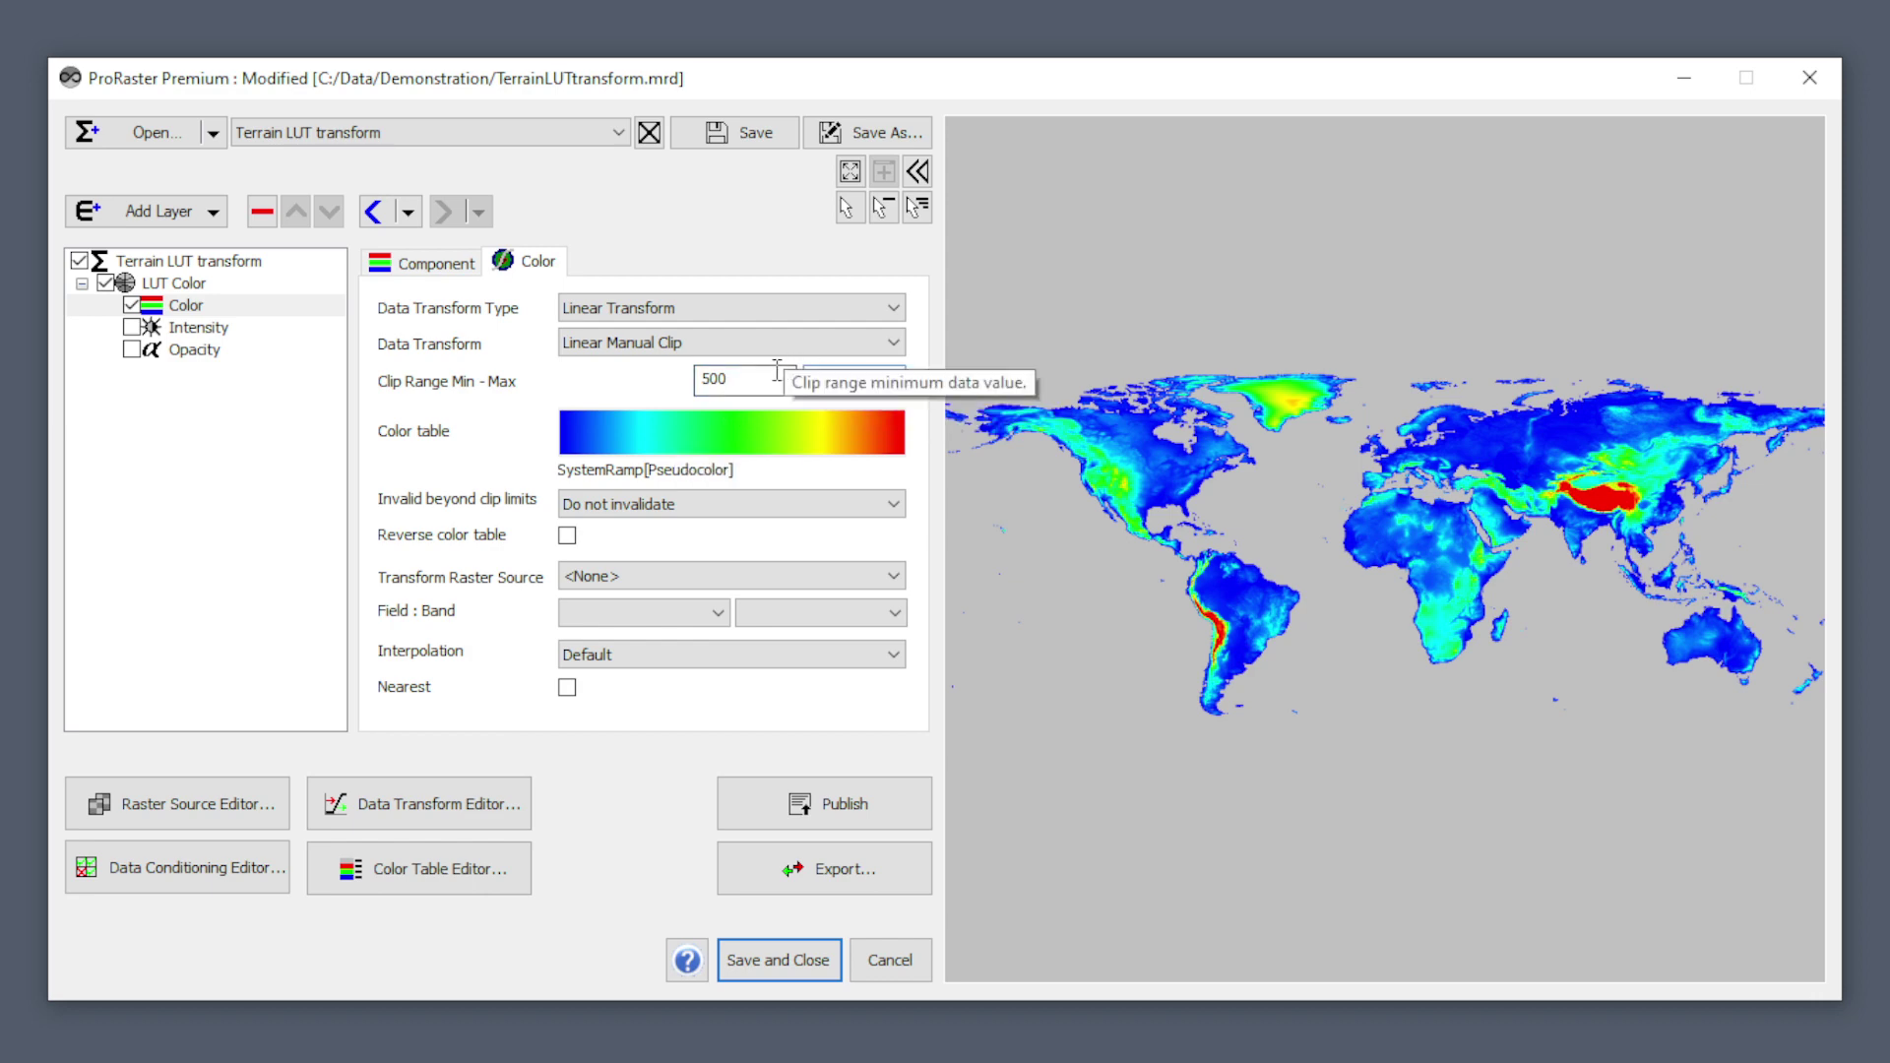
key(Delete)
key(Delete)
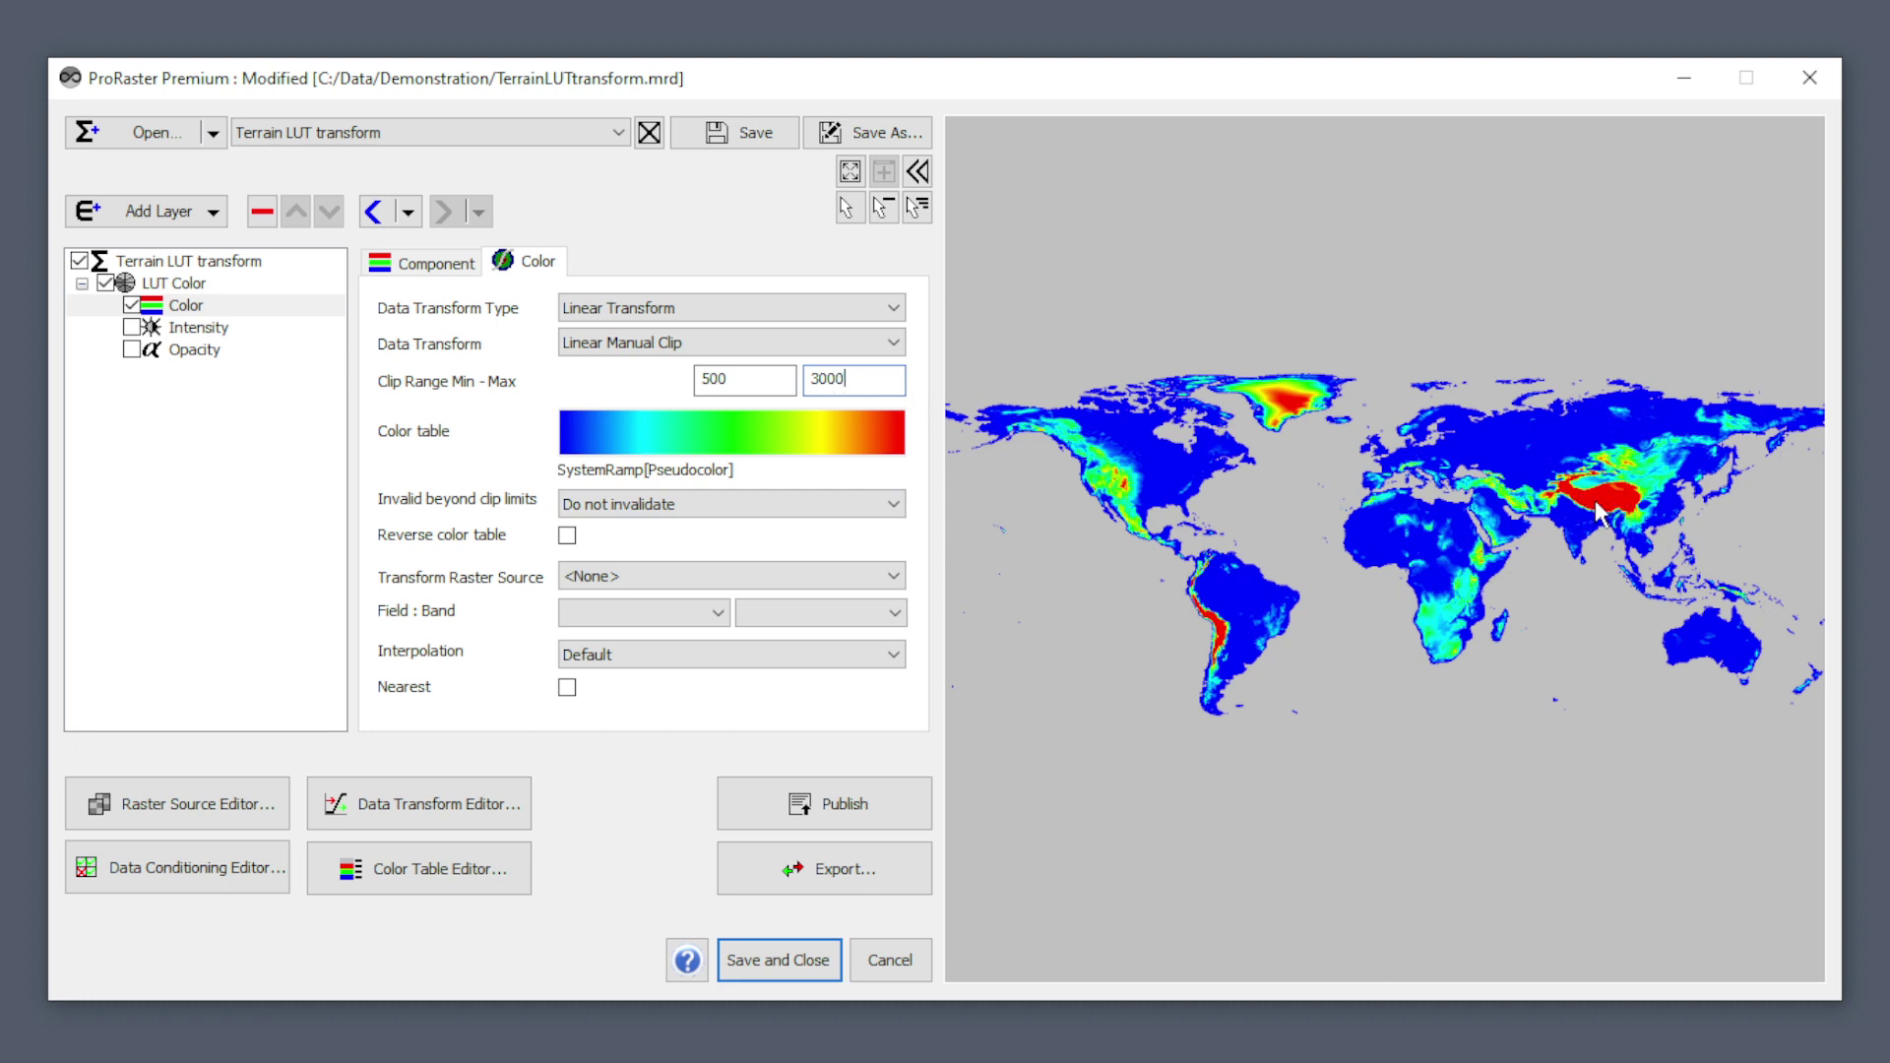
scroll(1523, 500, up, 5)
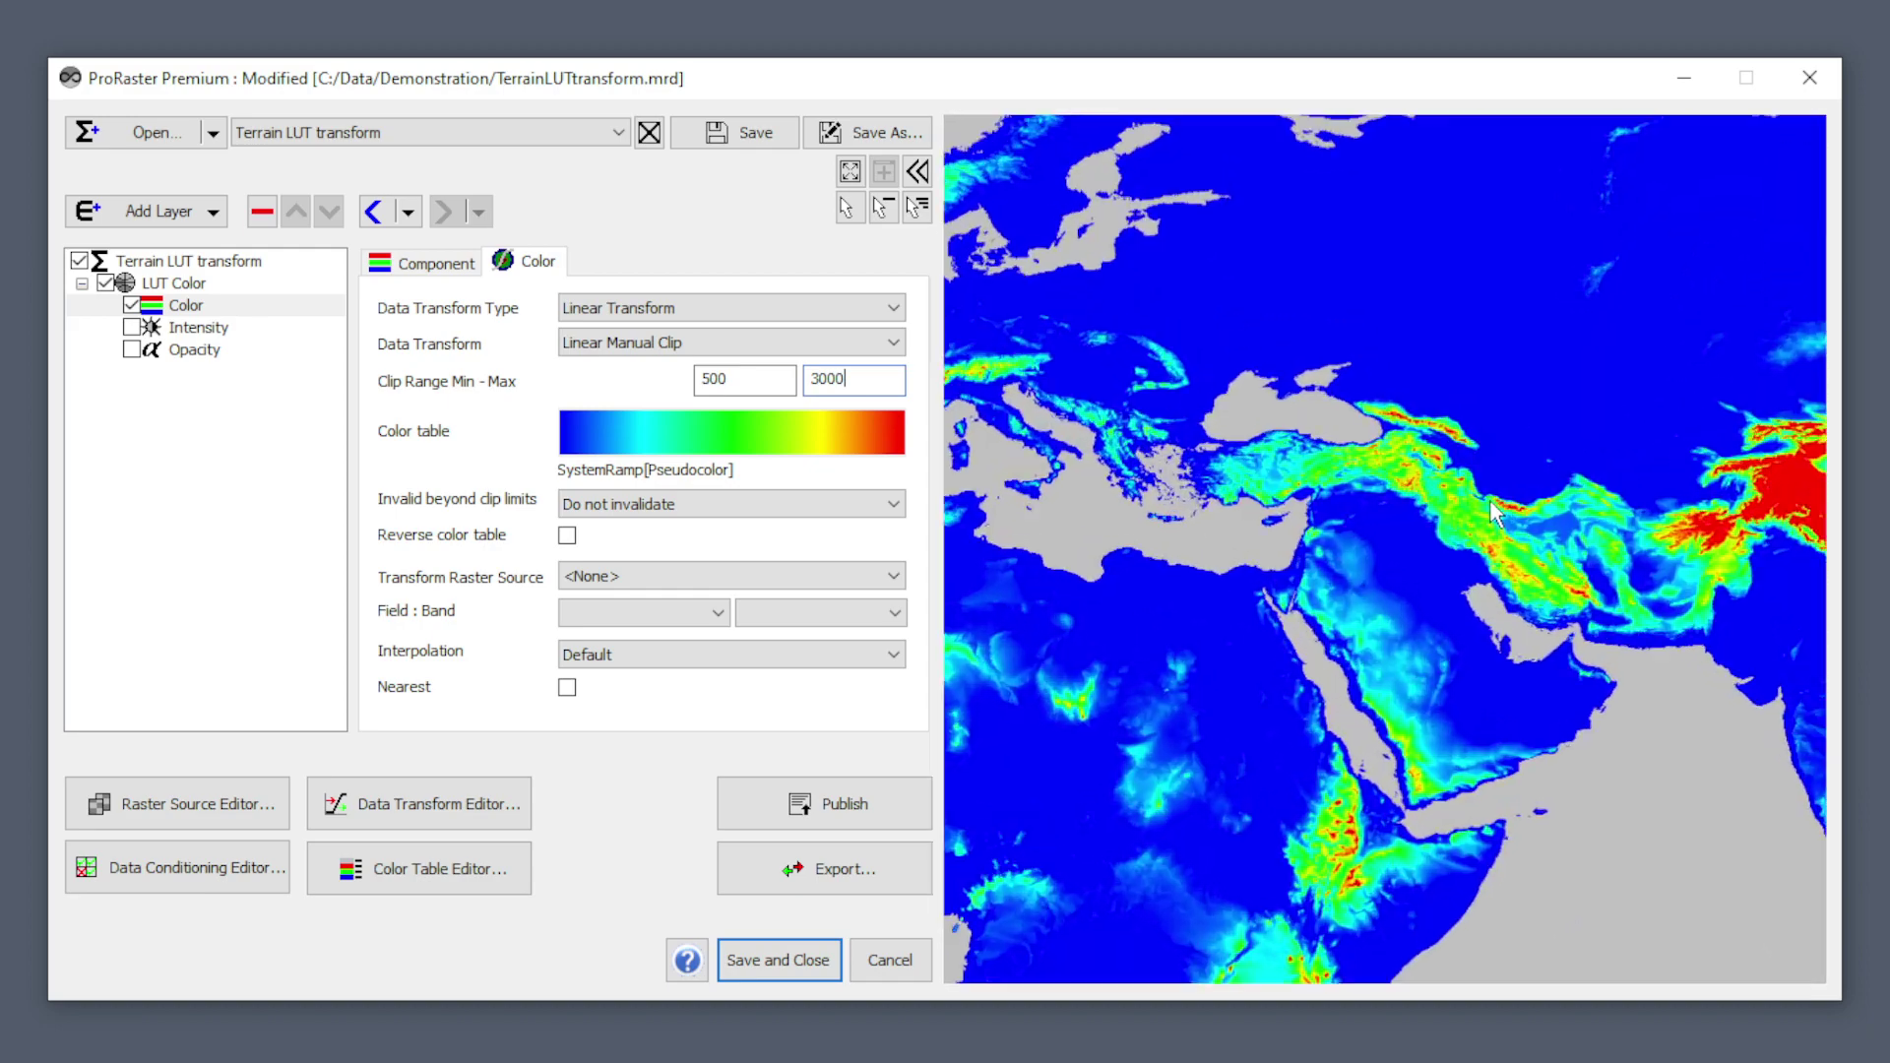
scroll(1467, 547, up, 3)
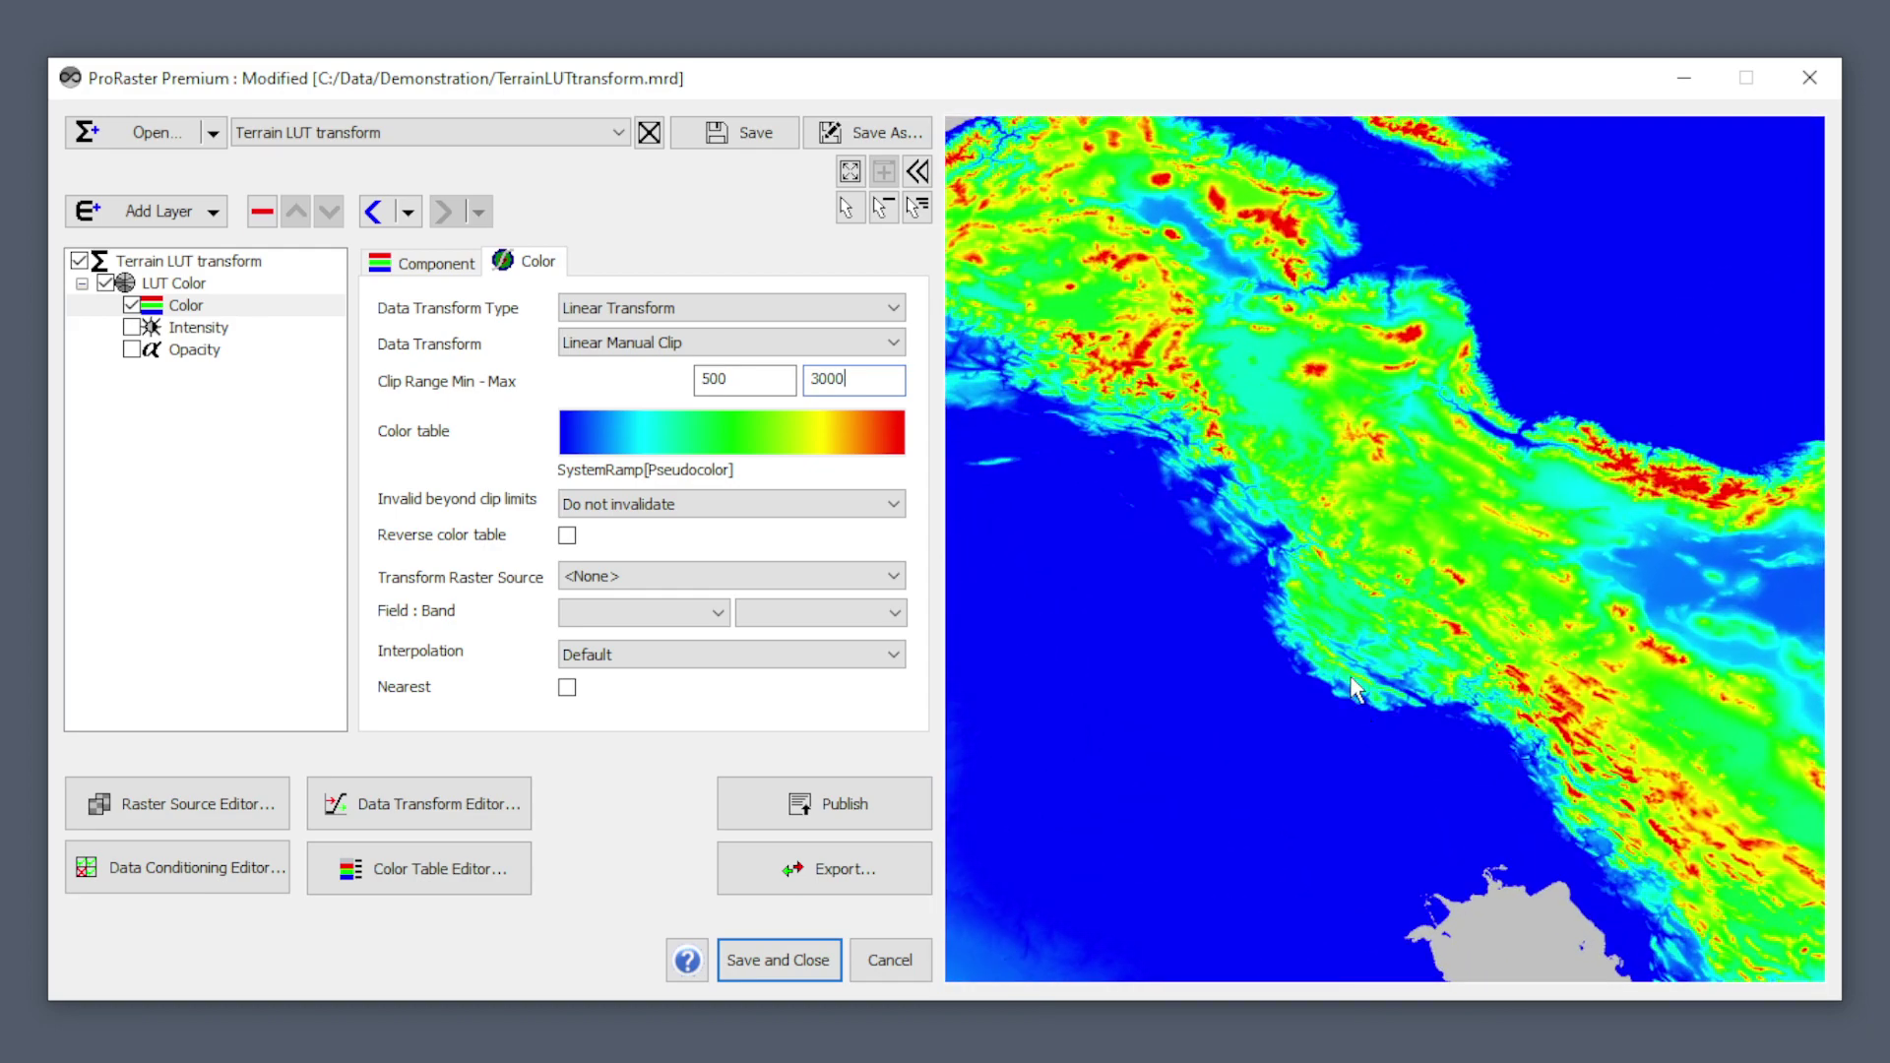
scroll(1414, 590, down, 8)
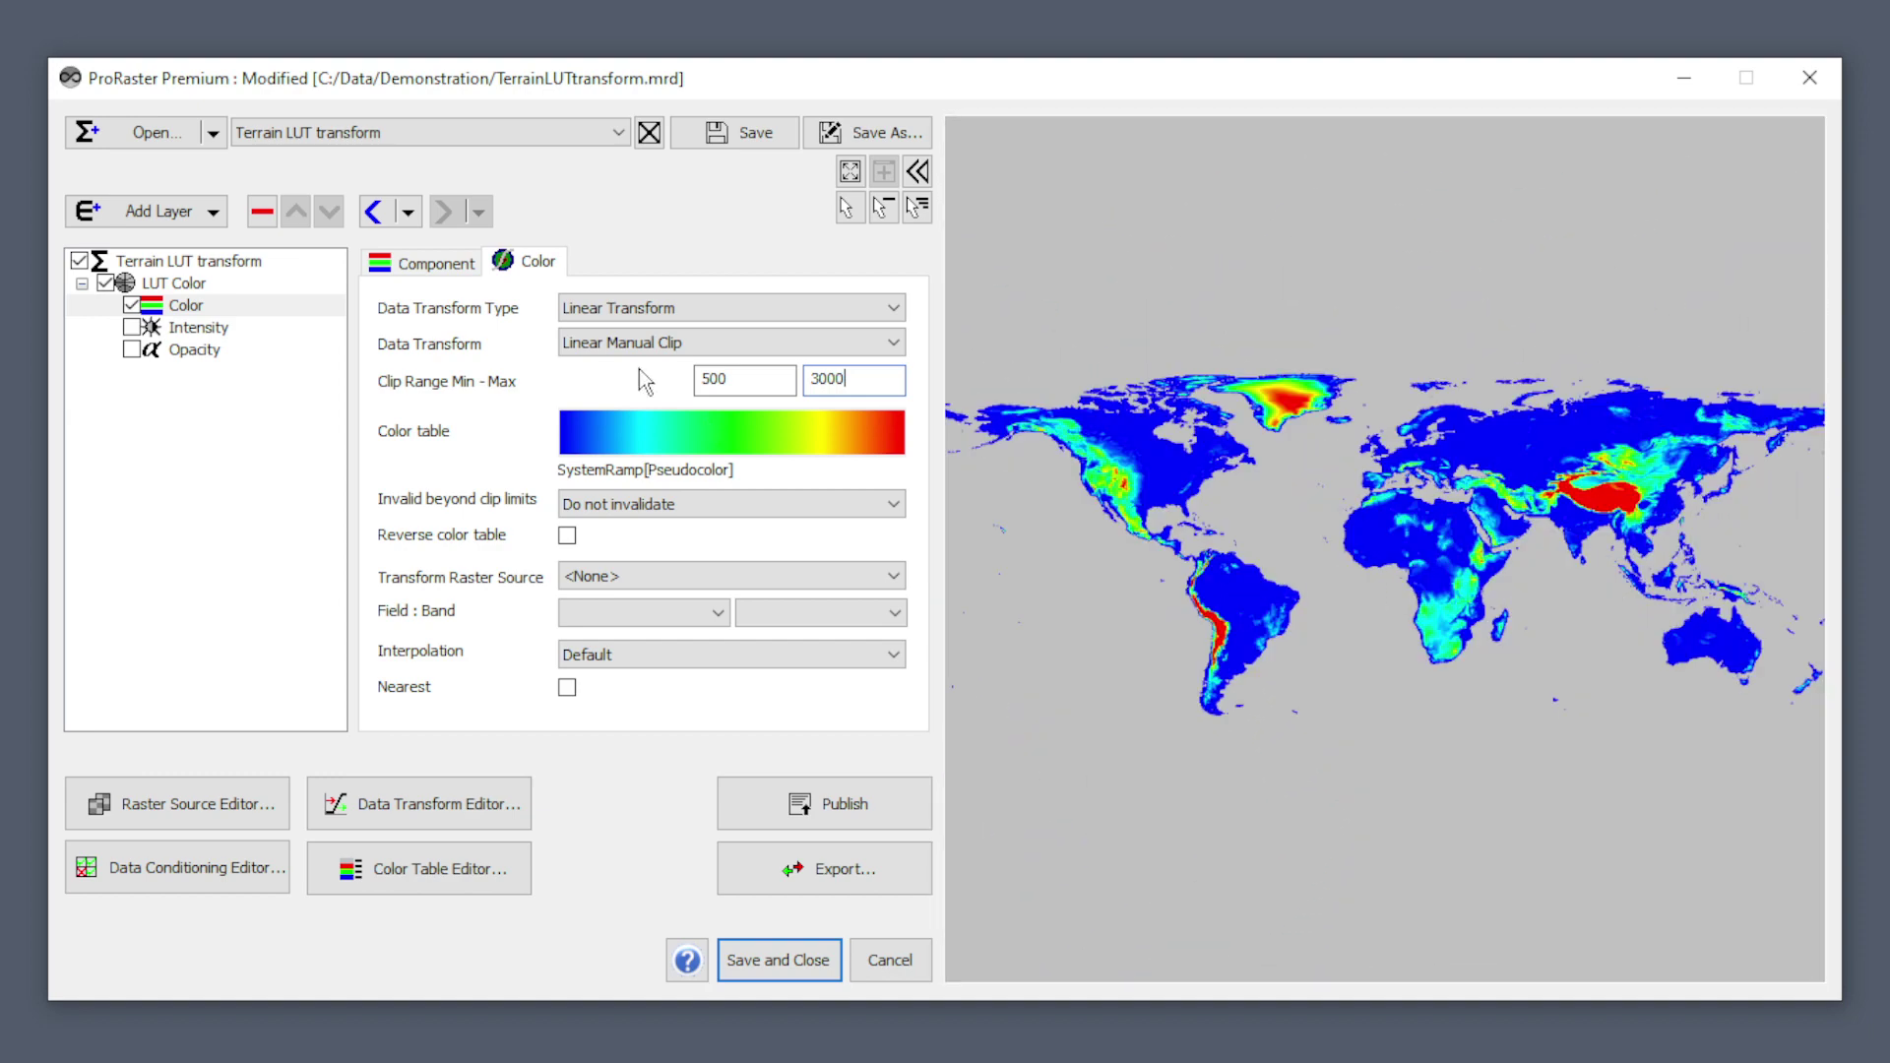
Step: Apply a Logarithmic Transform to the terrain Color component, trying Log10 (+-0.001) before choosing Log10 (+-100)
click(695, 313)
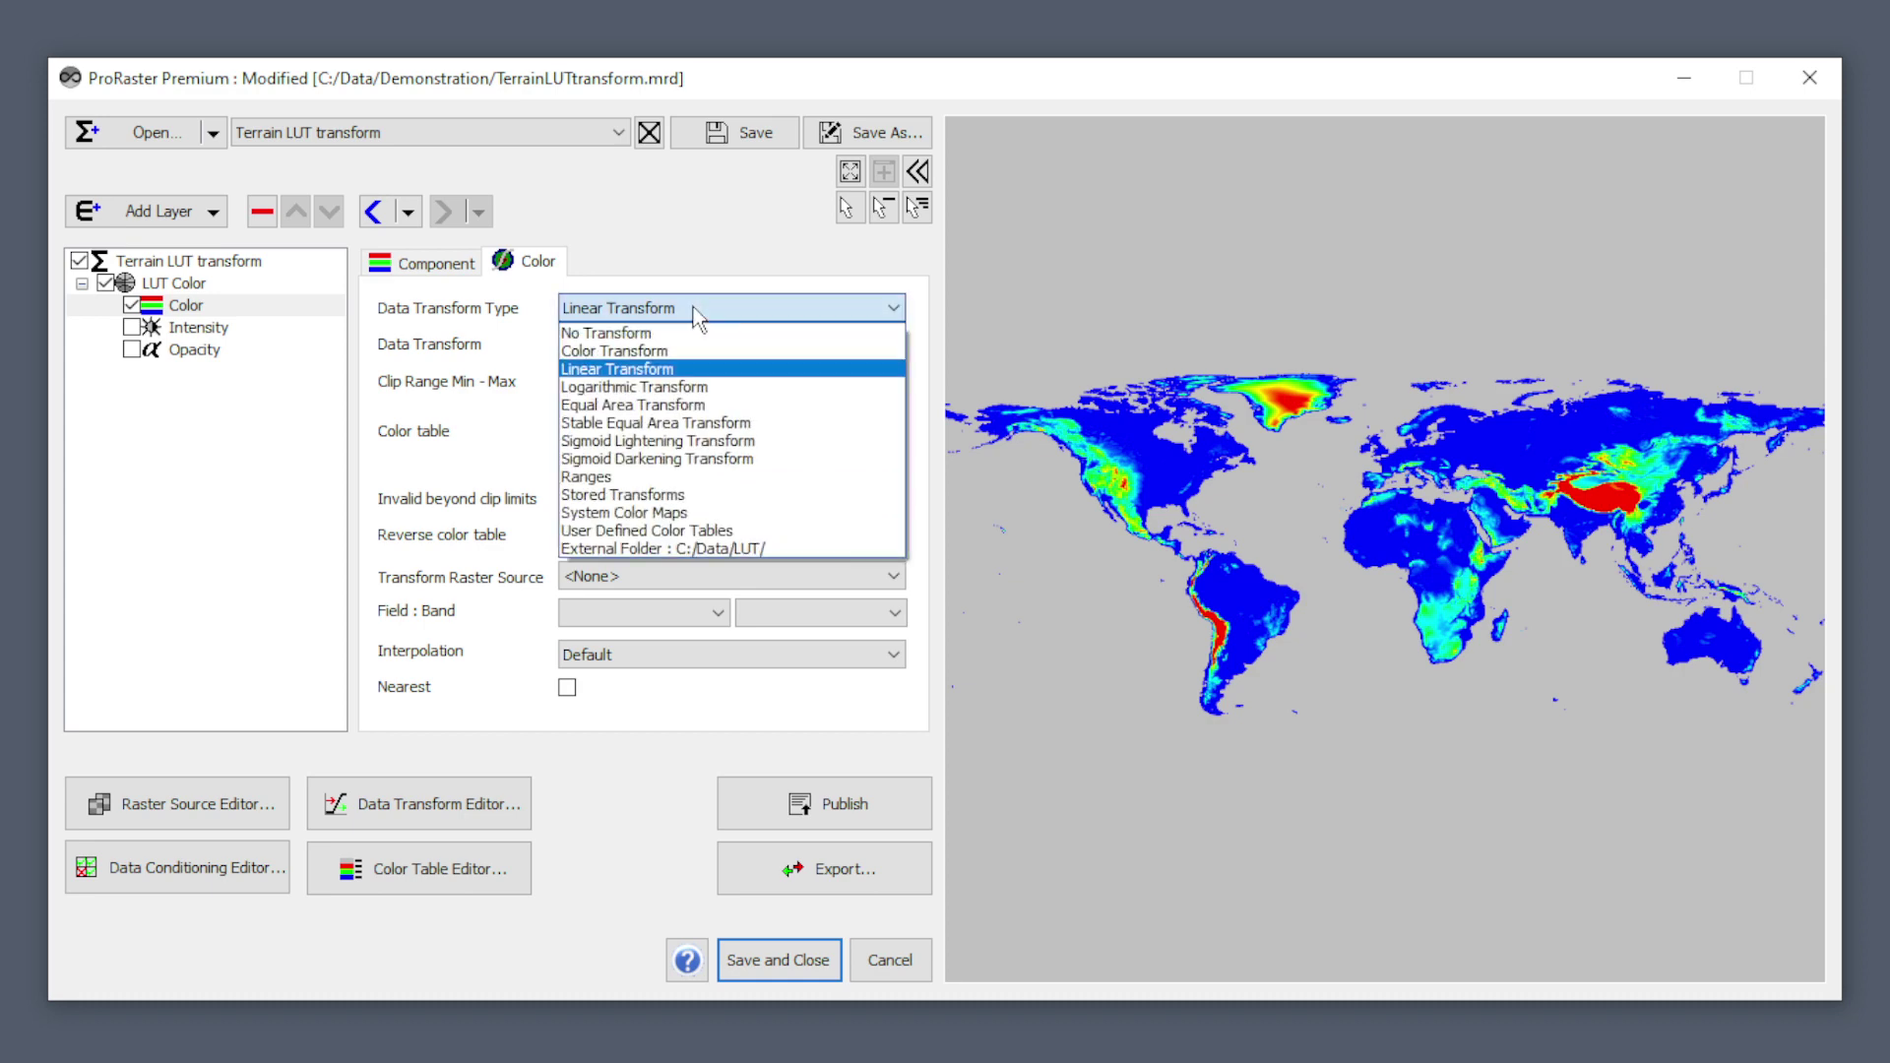
click(686, 387)
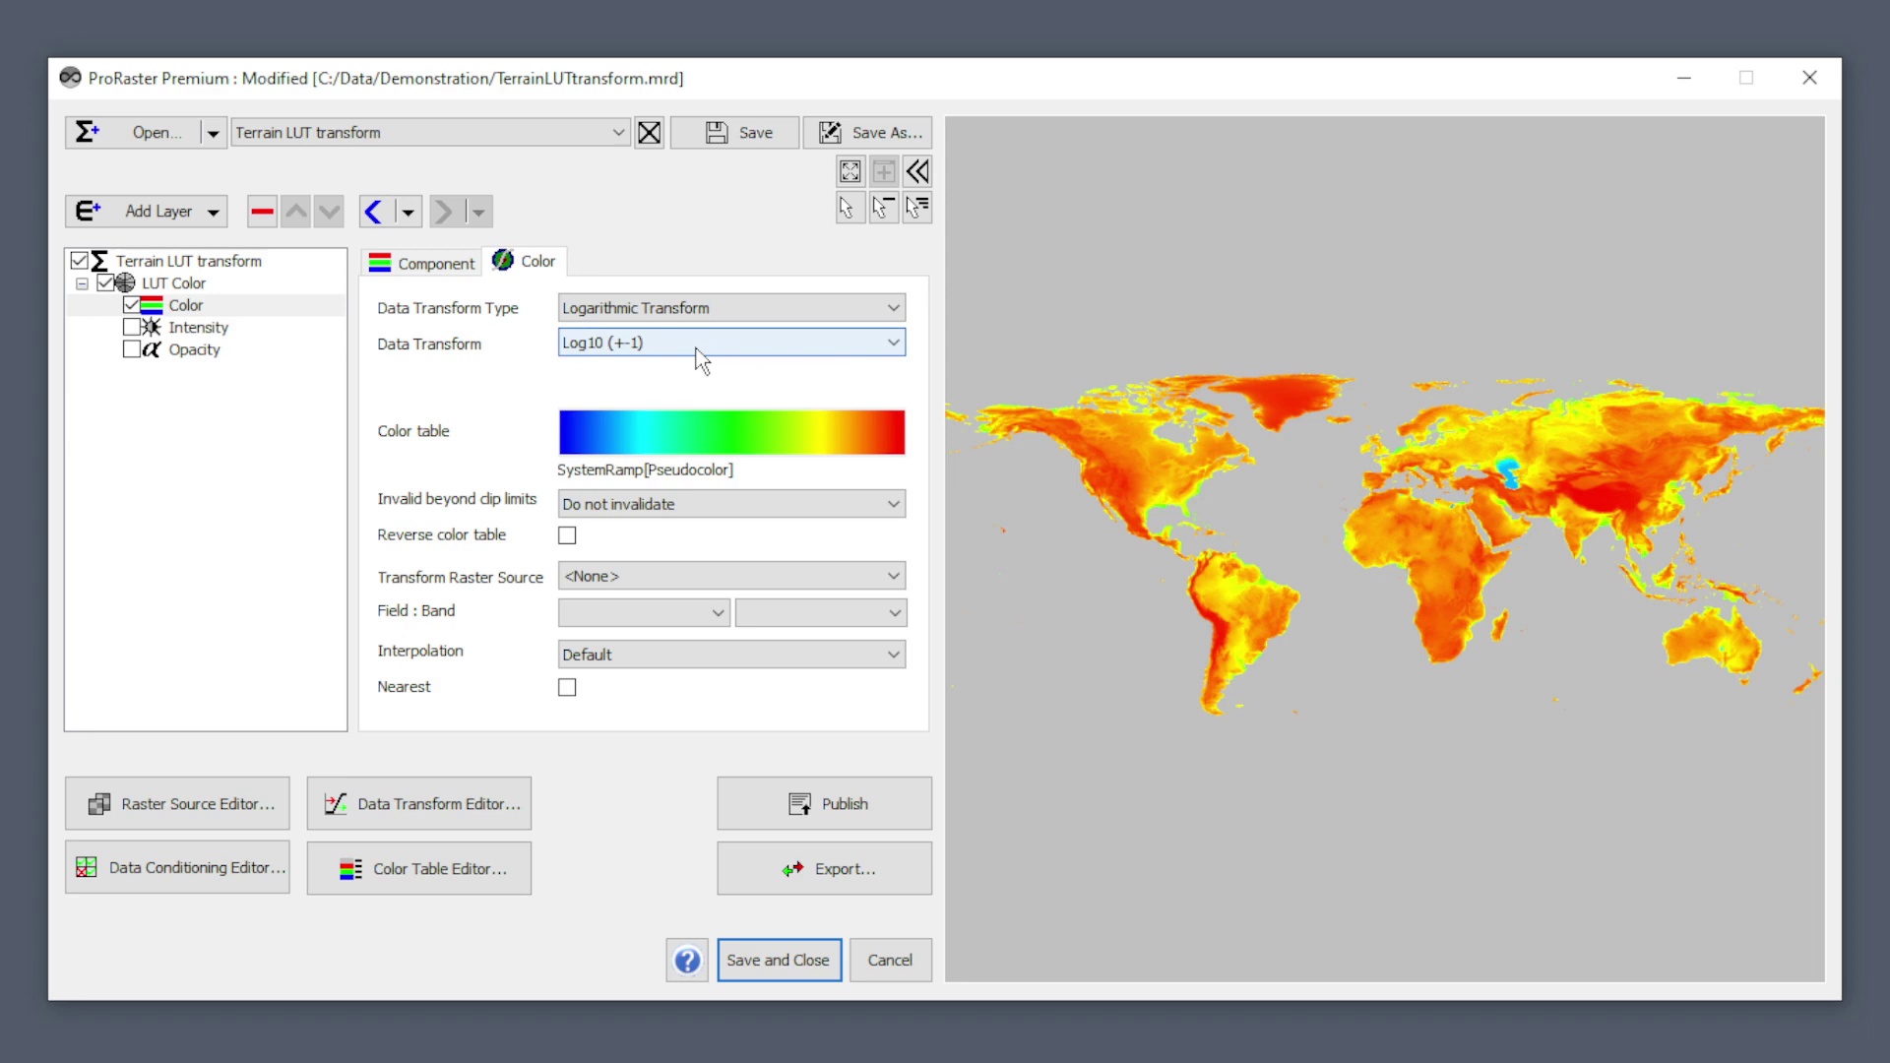
click(701, 360)
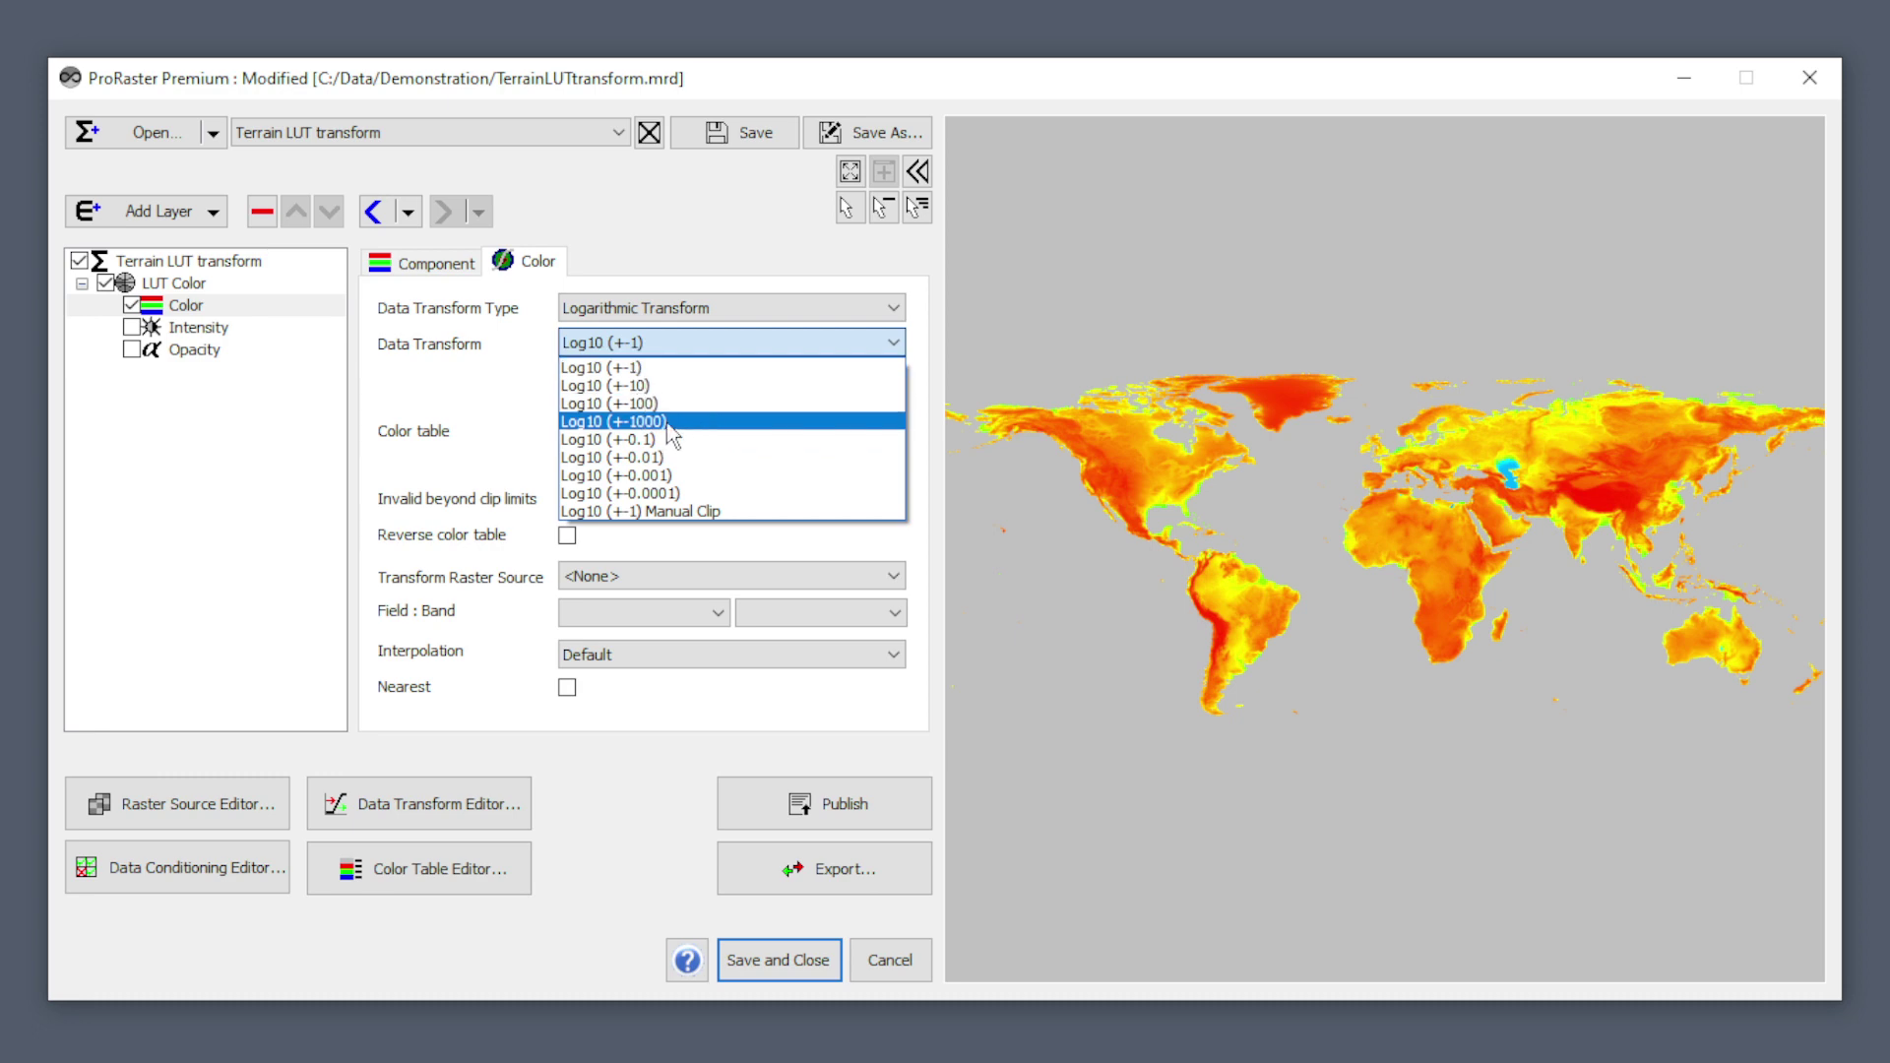
click(653, 476)
click(646, 346)
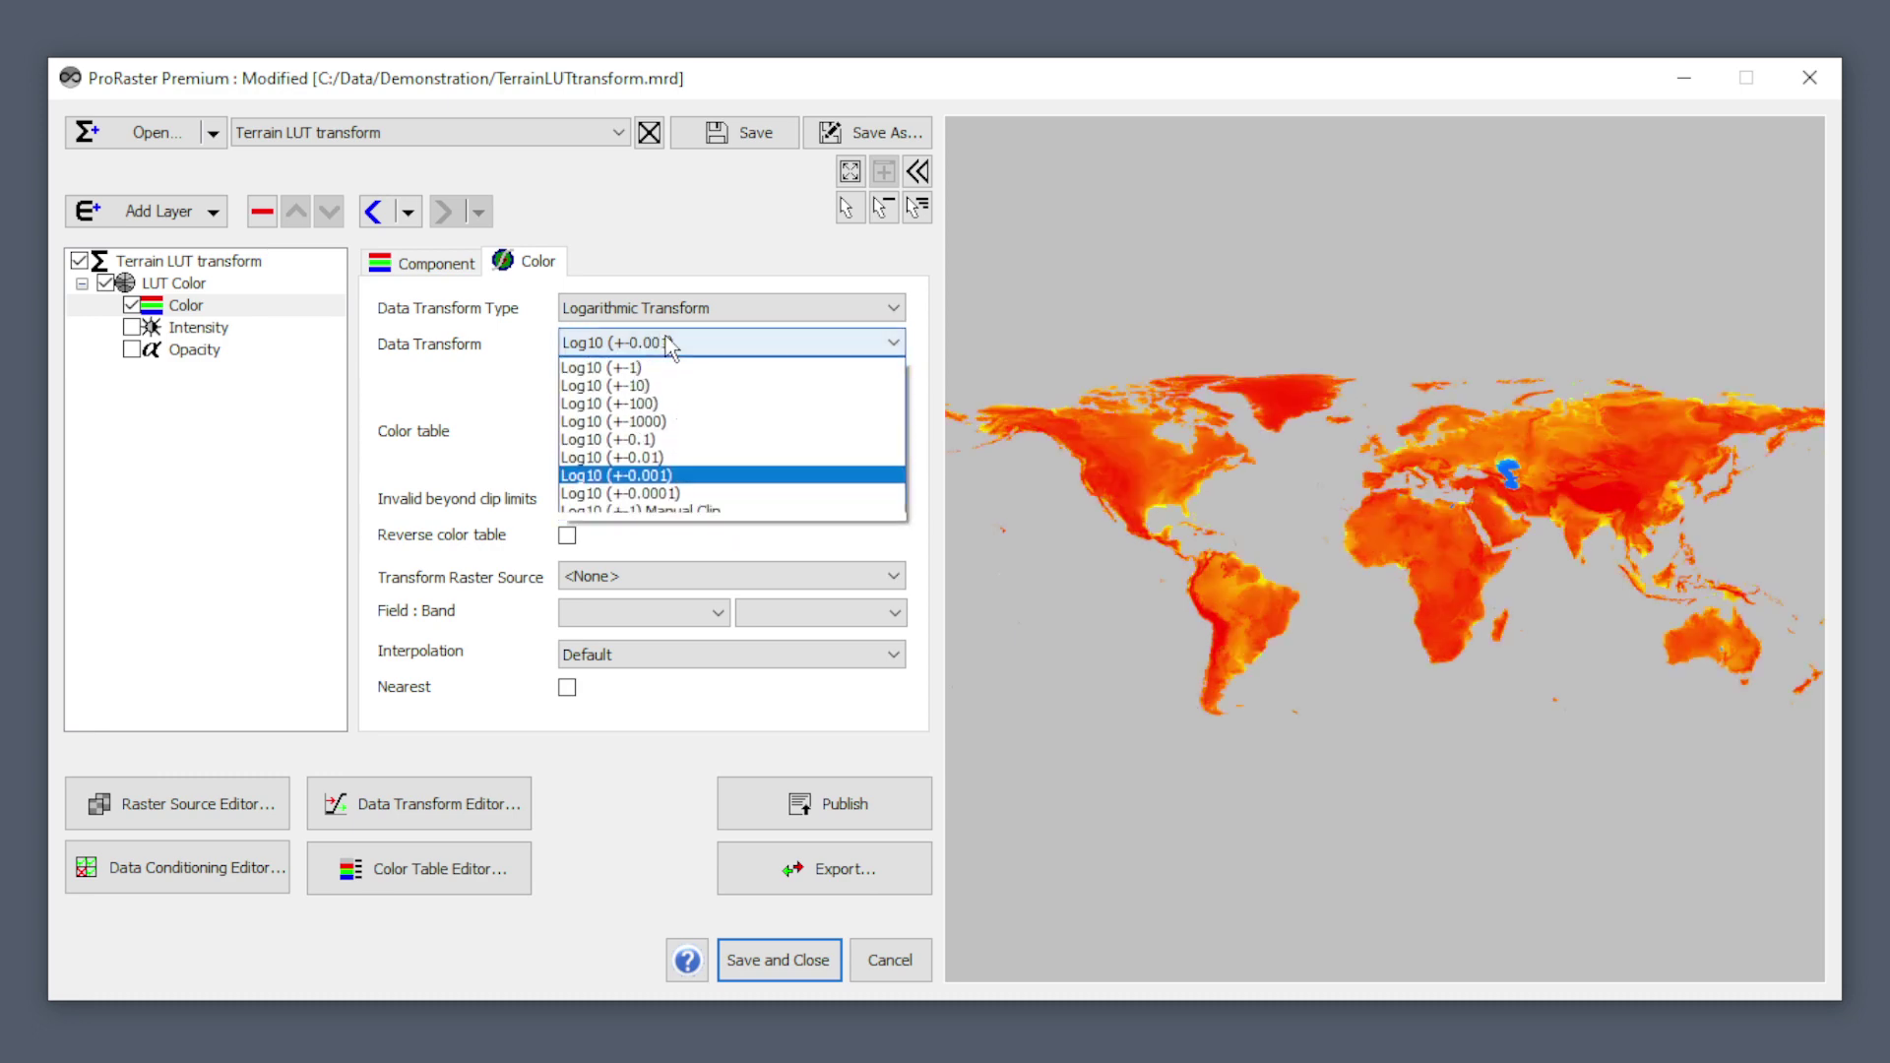
click(633, 405)
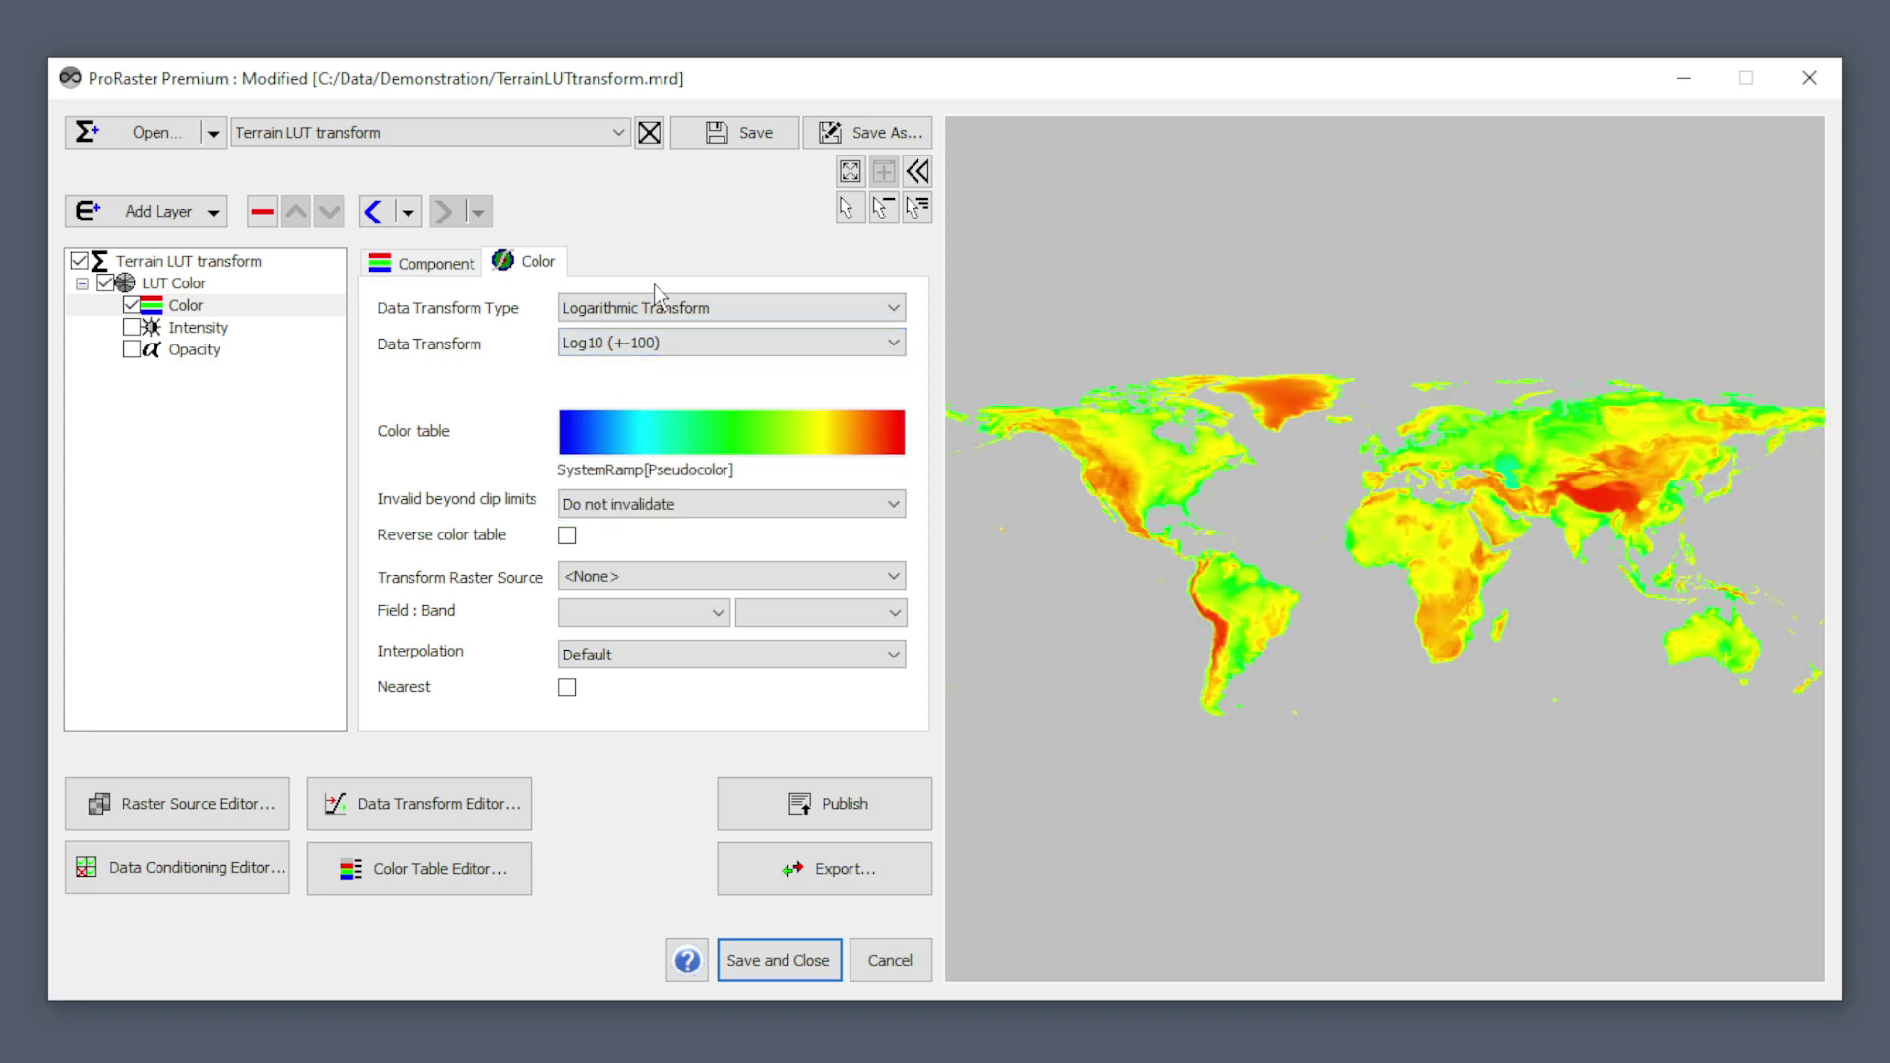
Step: Apply the Equal Area Transform with the Equal Area option to the terrain Color component and review its clip options
click(673, 313)
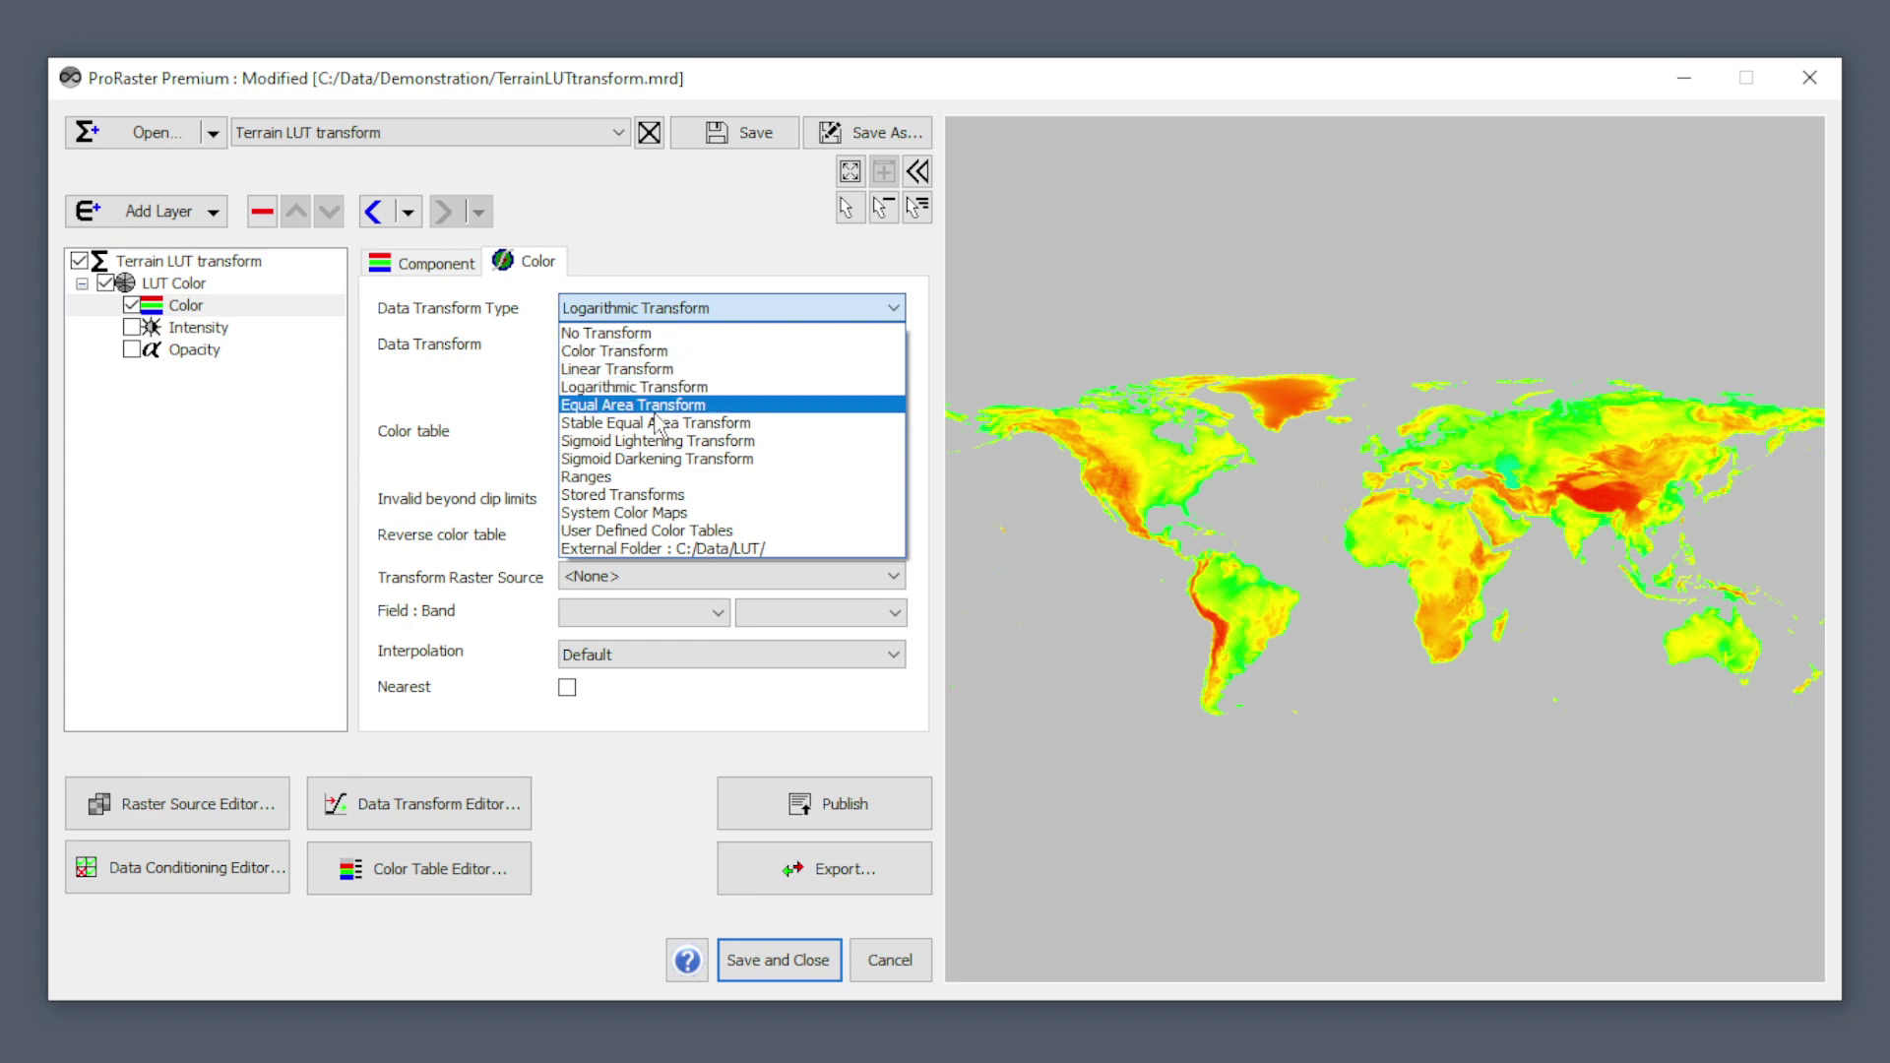
click(632, 412)
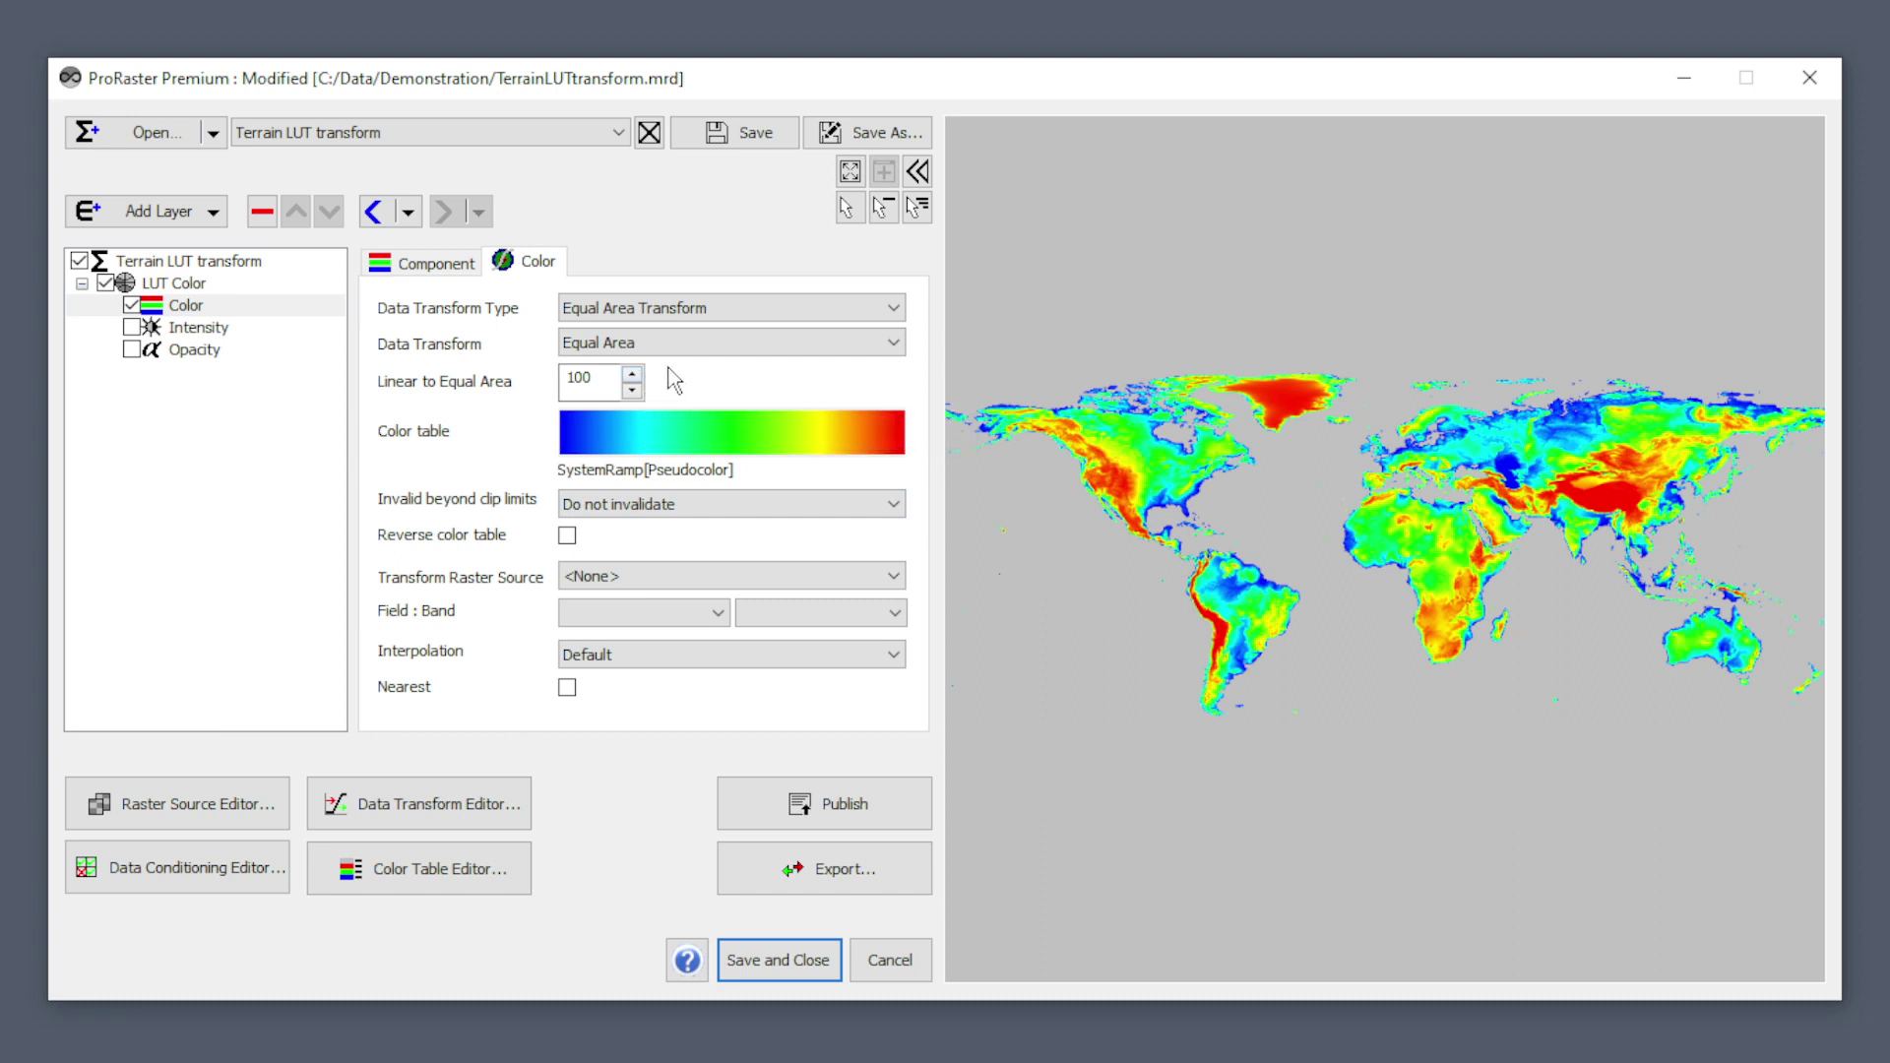
click(701, 348)
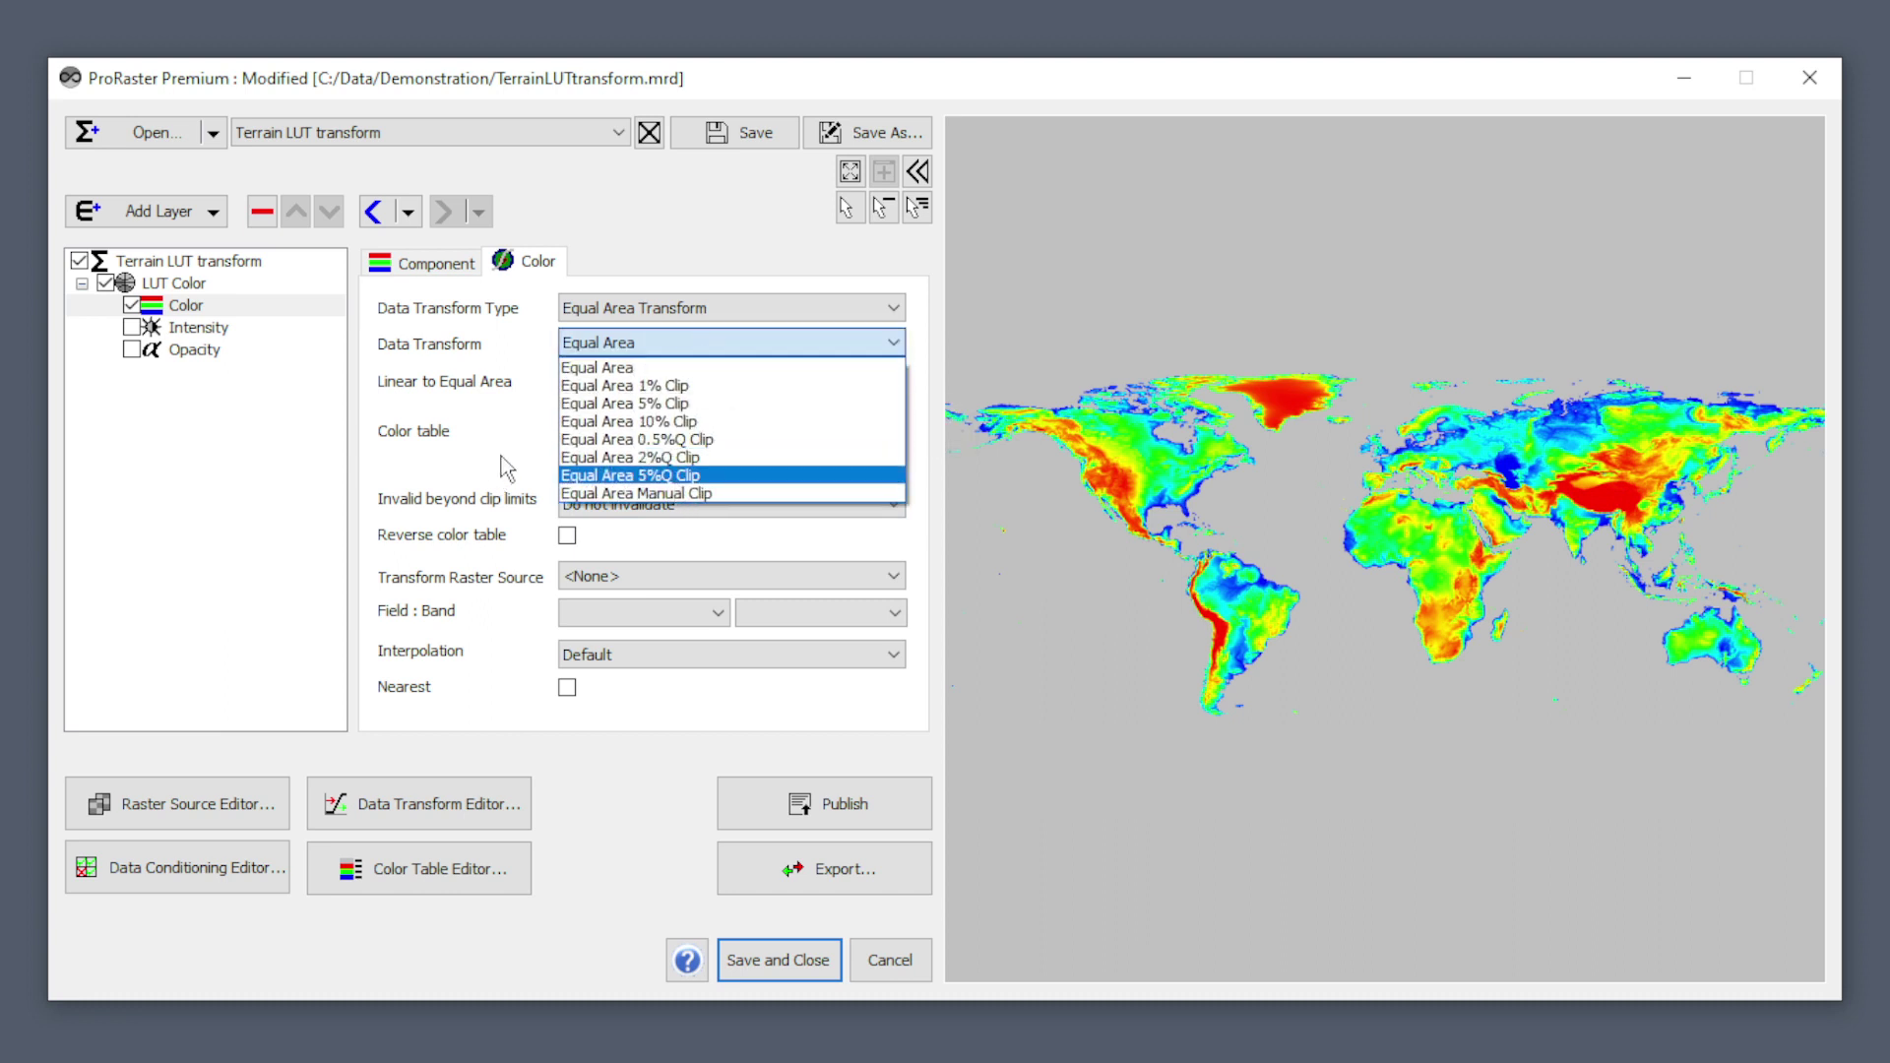
click(677, 723)
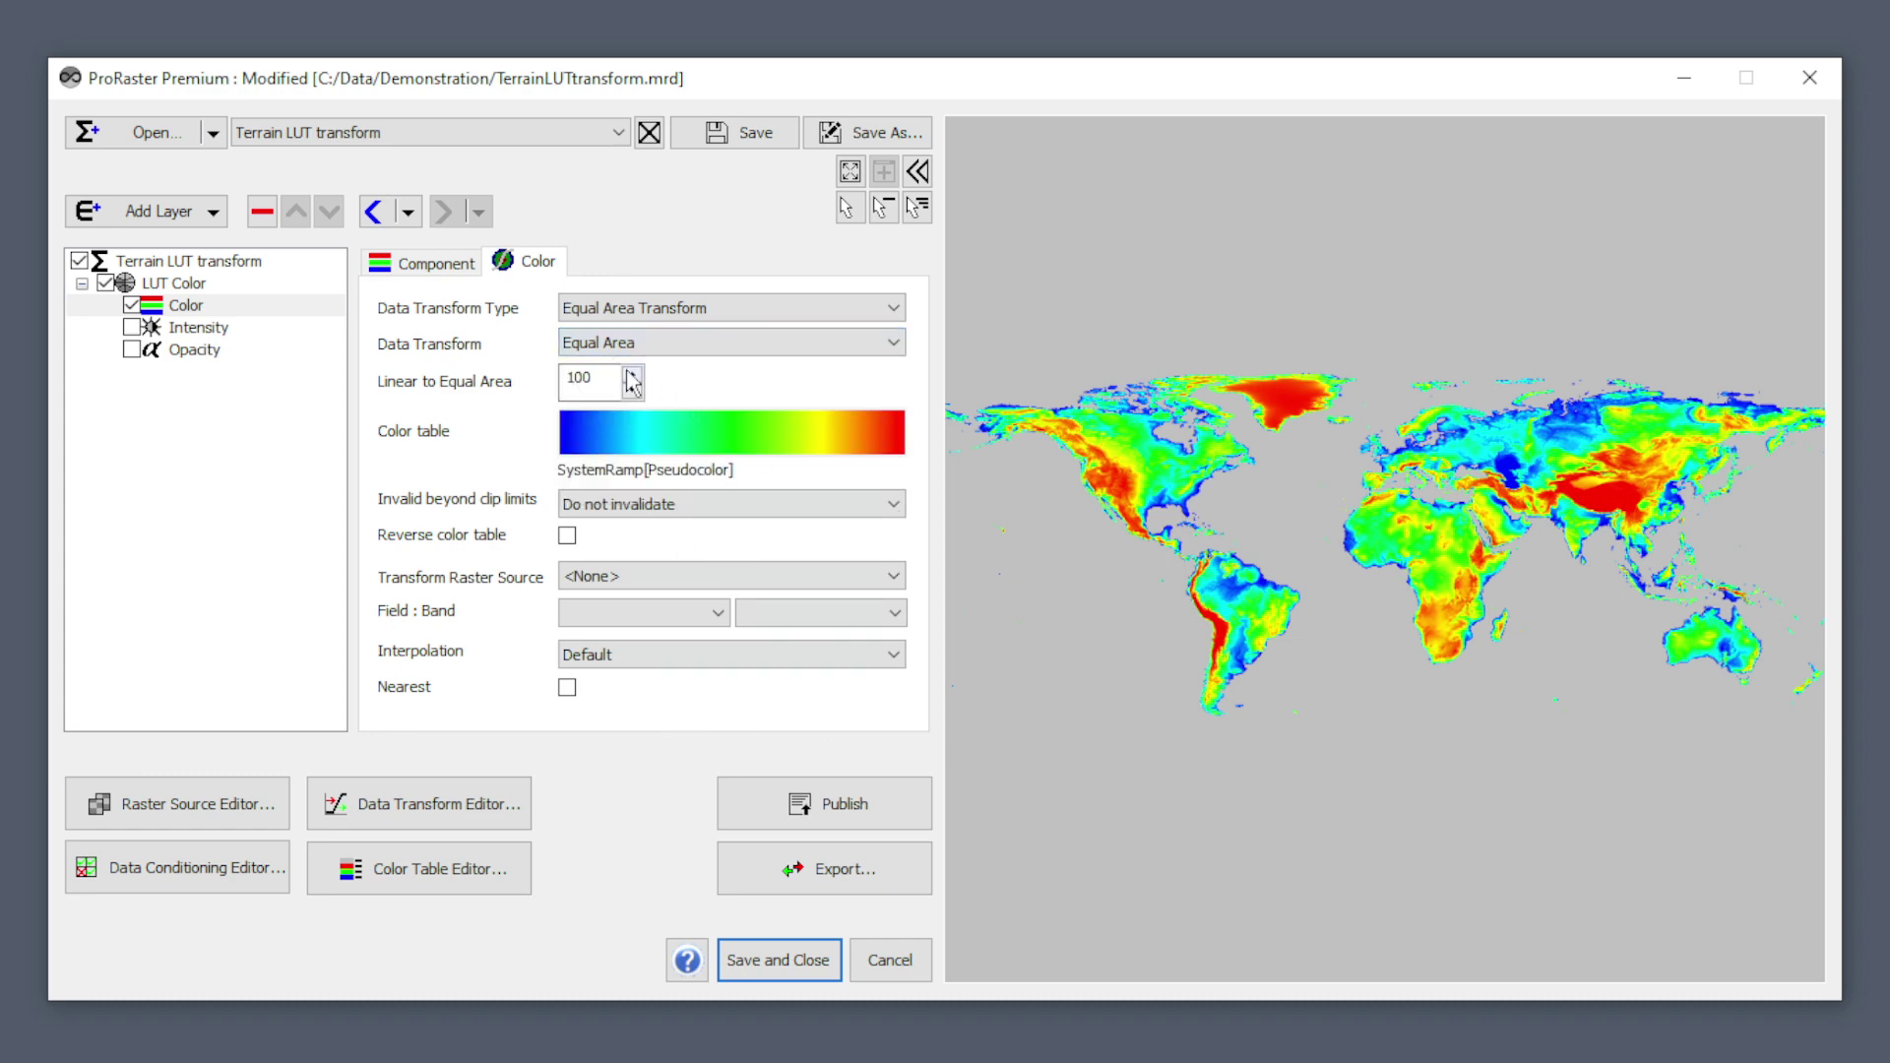
Step: Try Linear to Equal Area values of 1, 50 and 75 on the terrain coloring, then restore 100
click(578, 384)
drag(605, 379, 539, 381)
text(1)
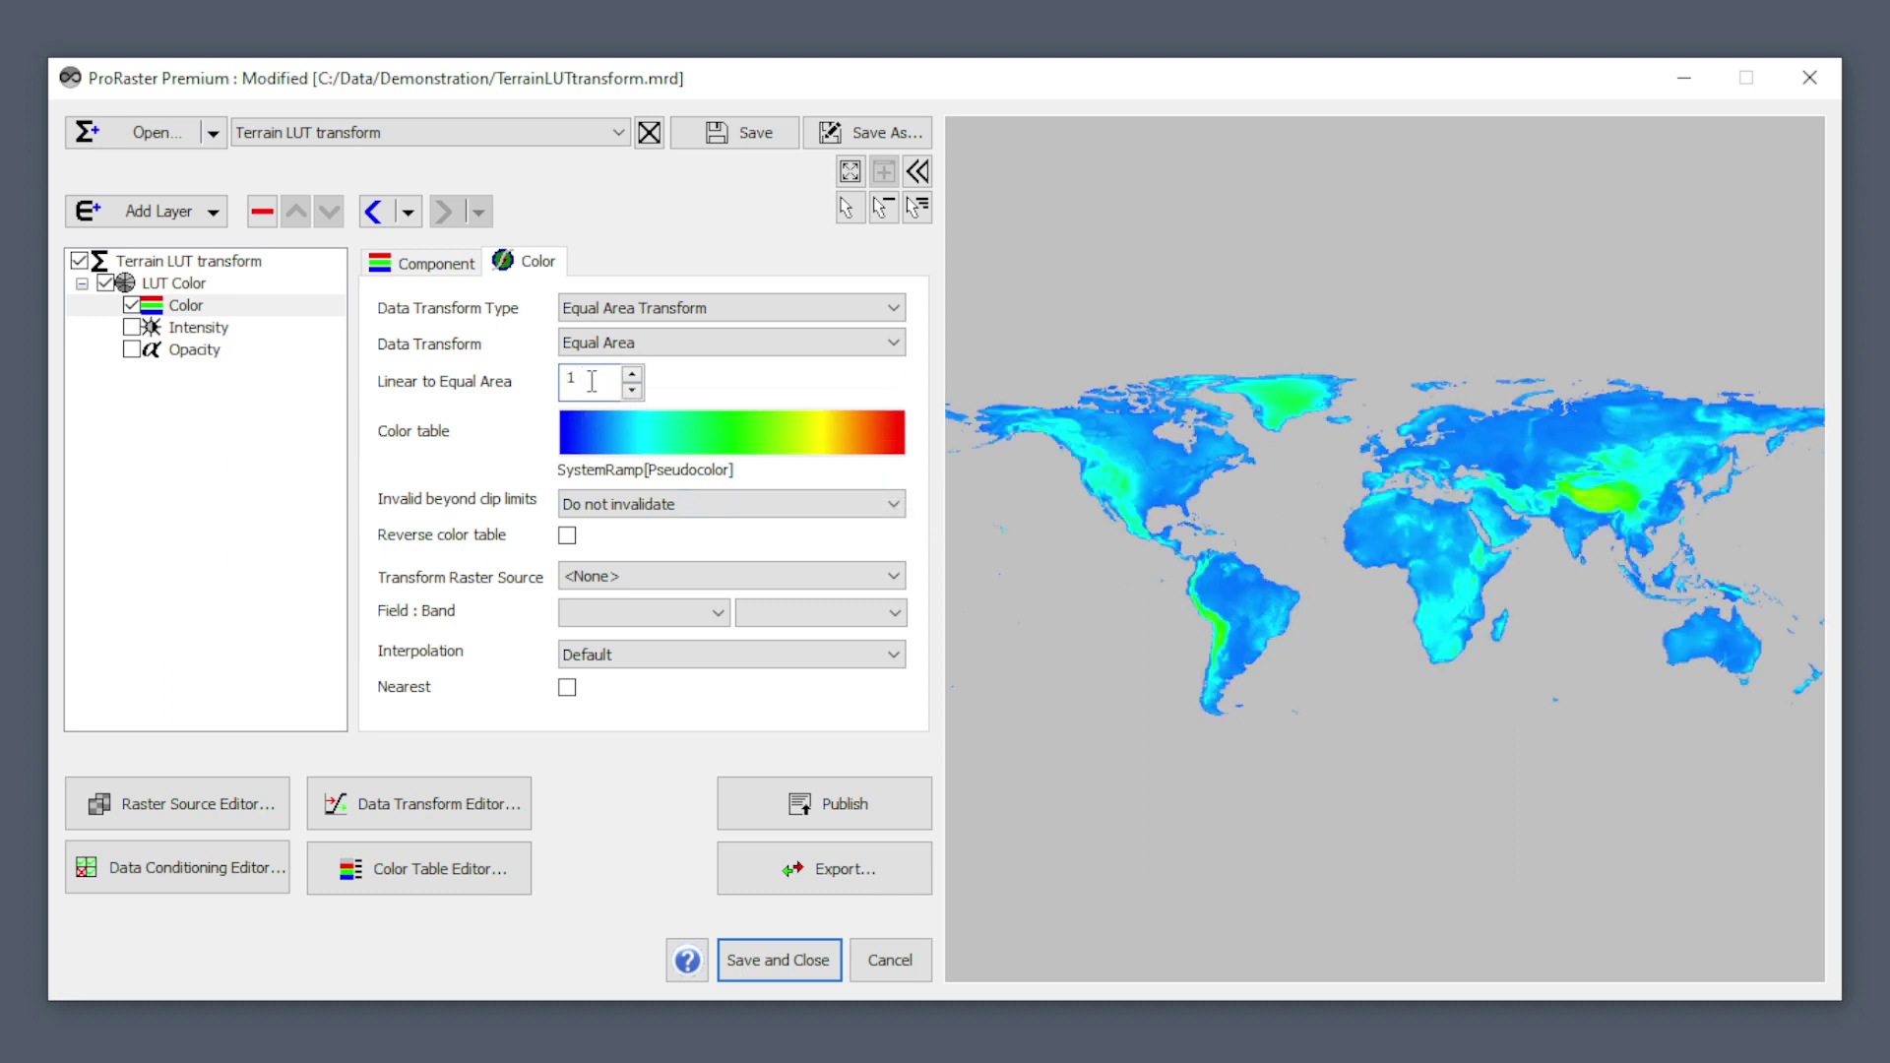
drag(581, 381, 554, 382)
text(50)
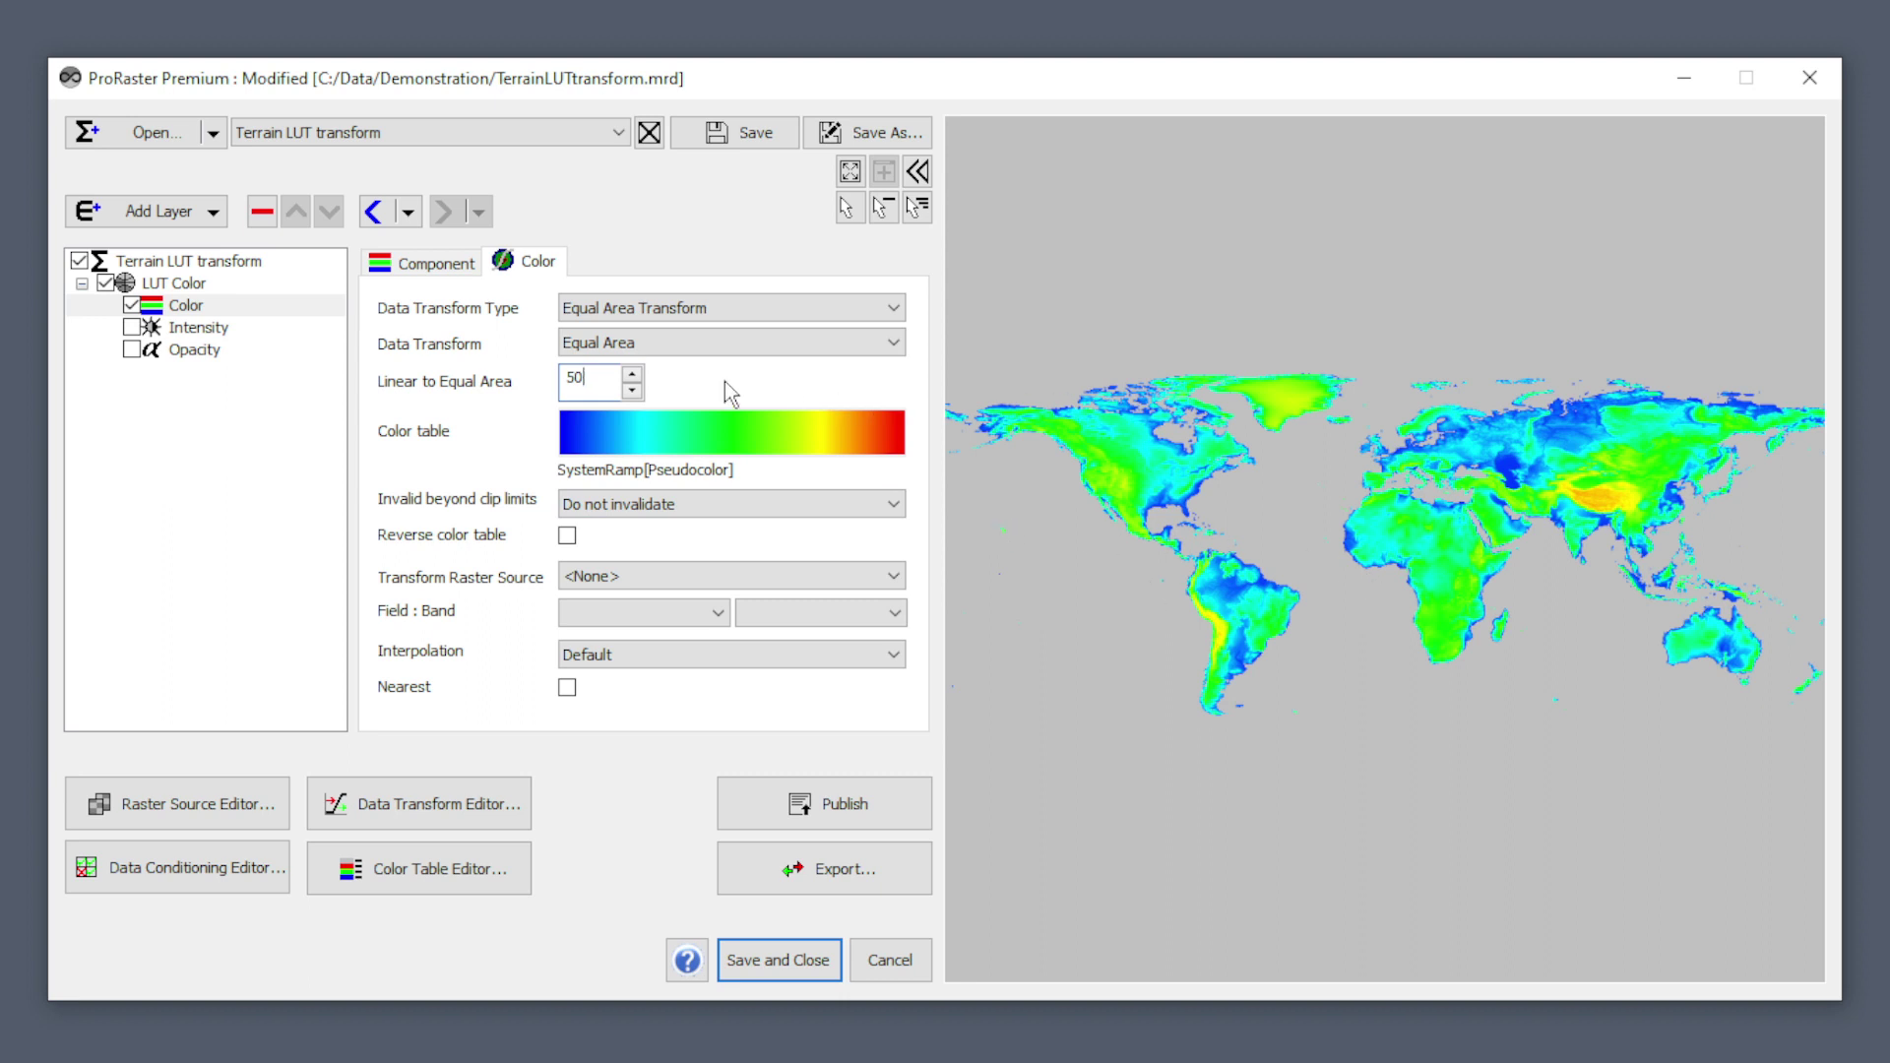
drag(590, 374, 543, 391)
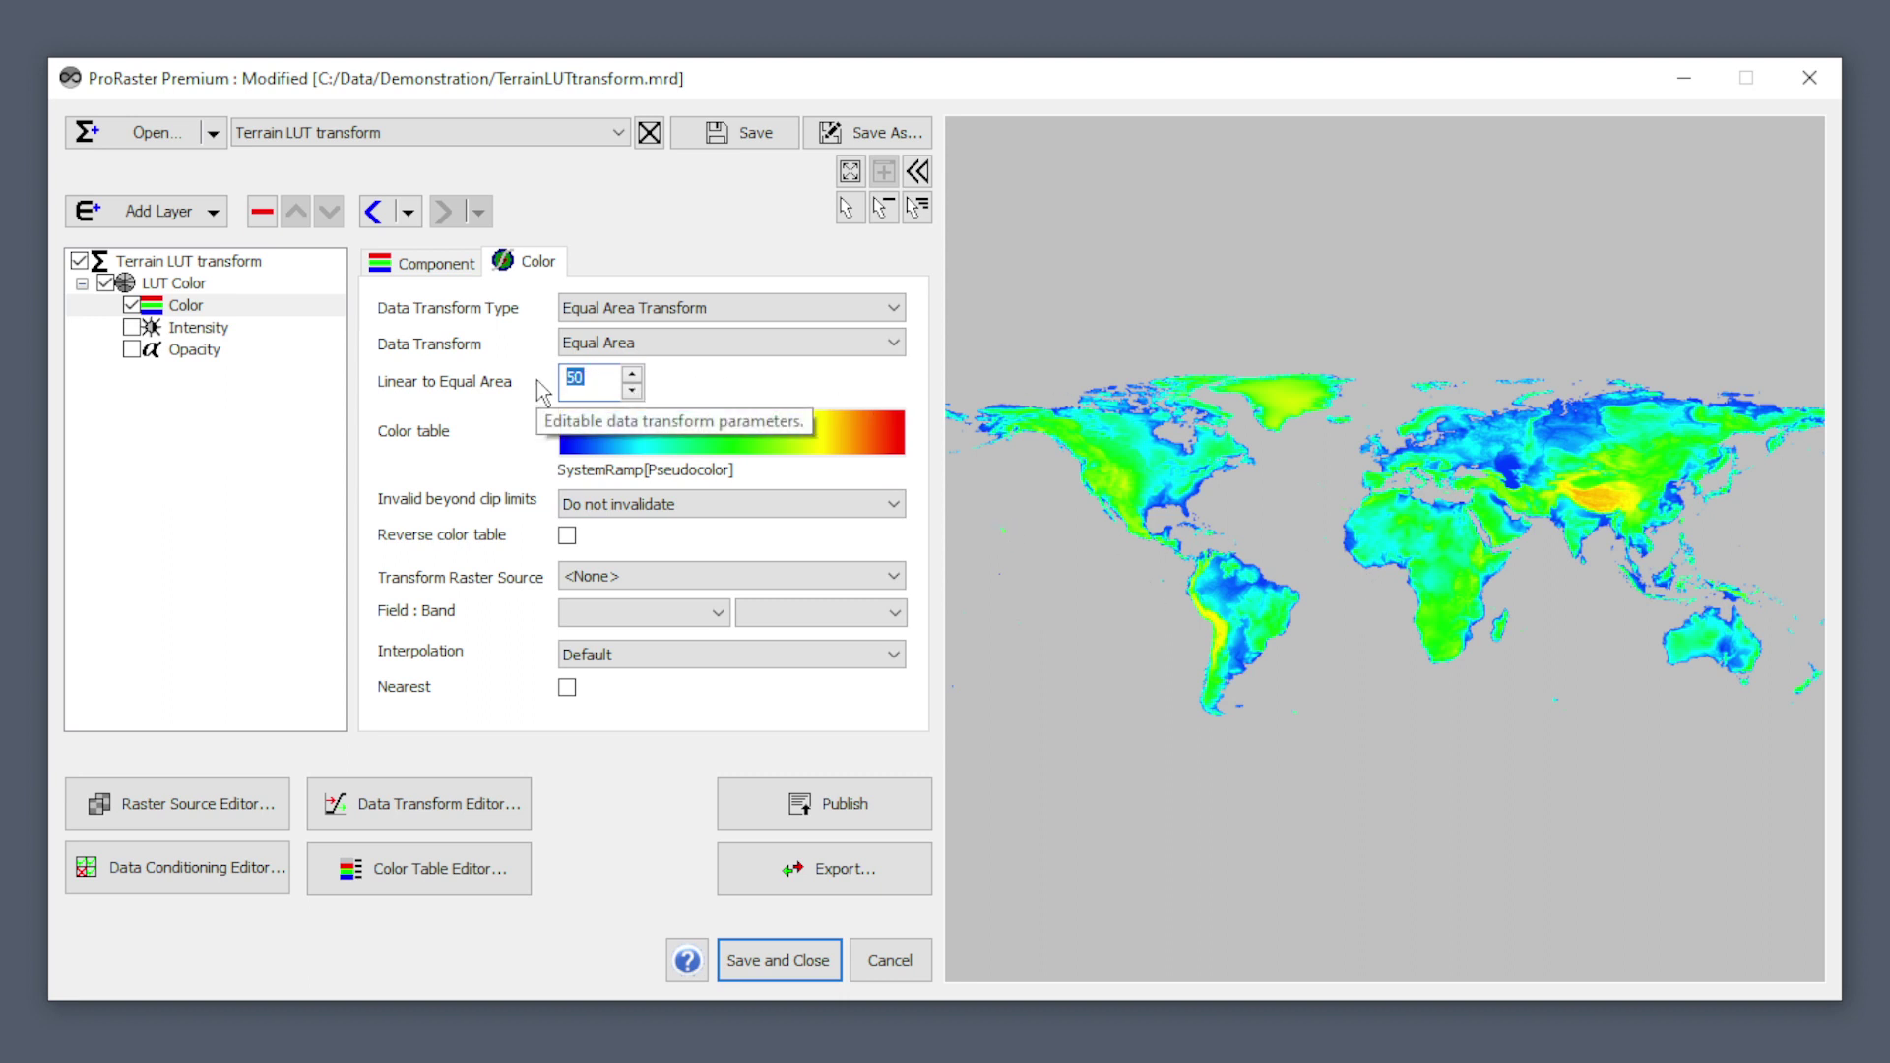
text(75)
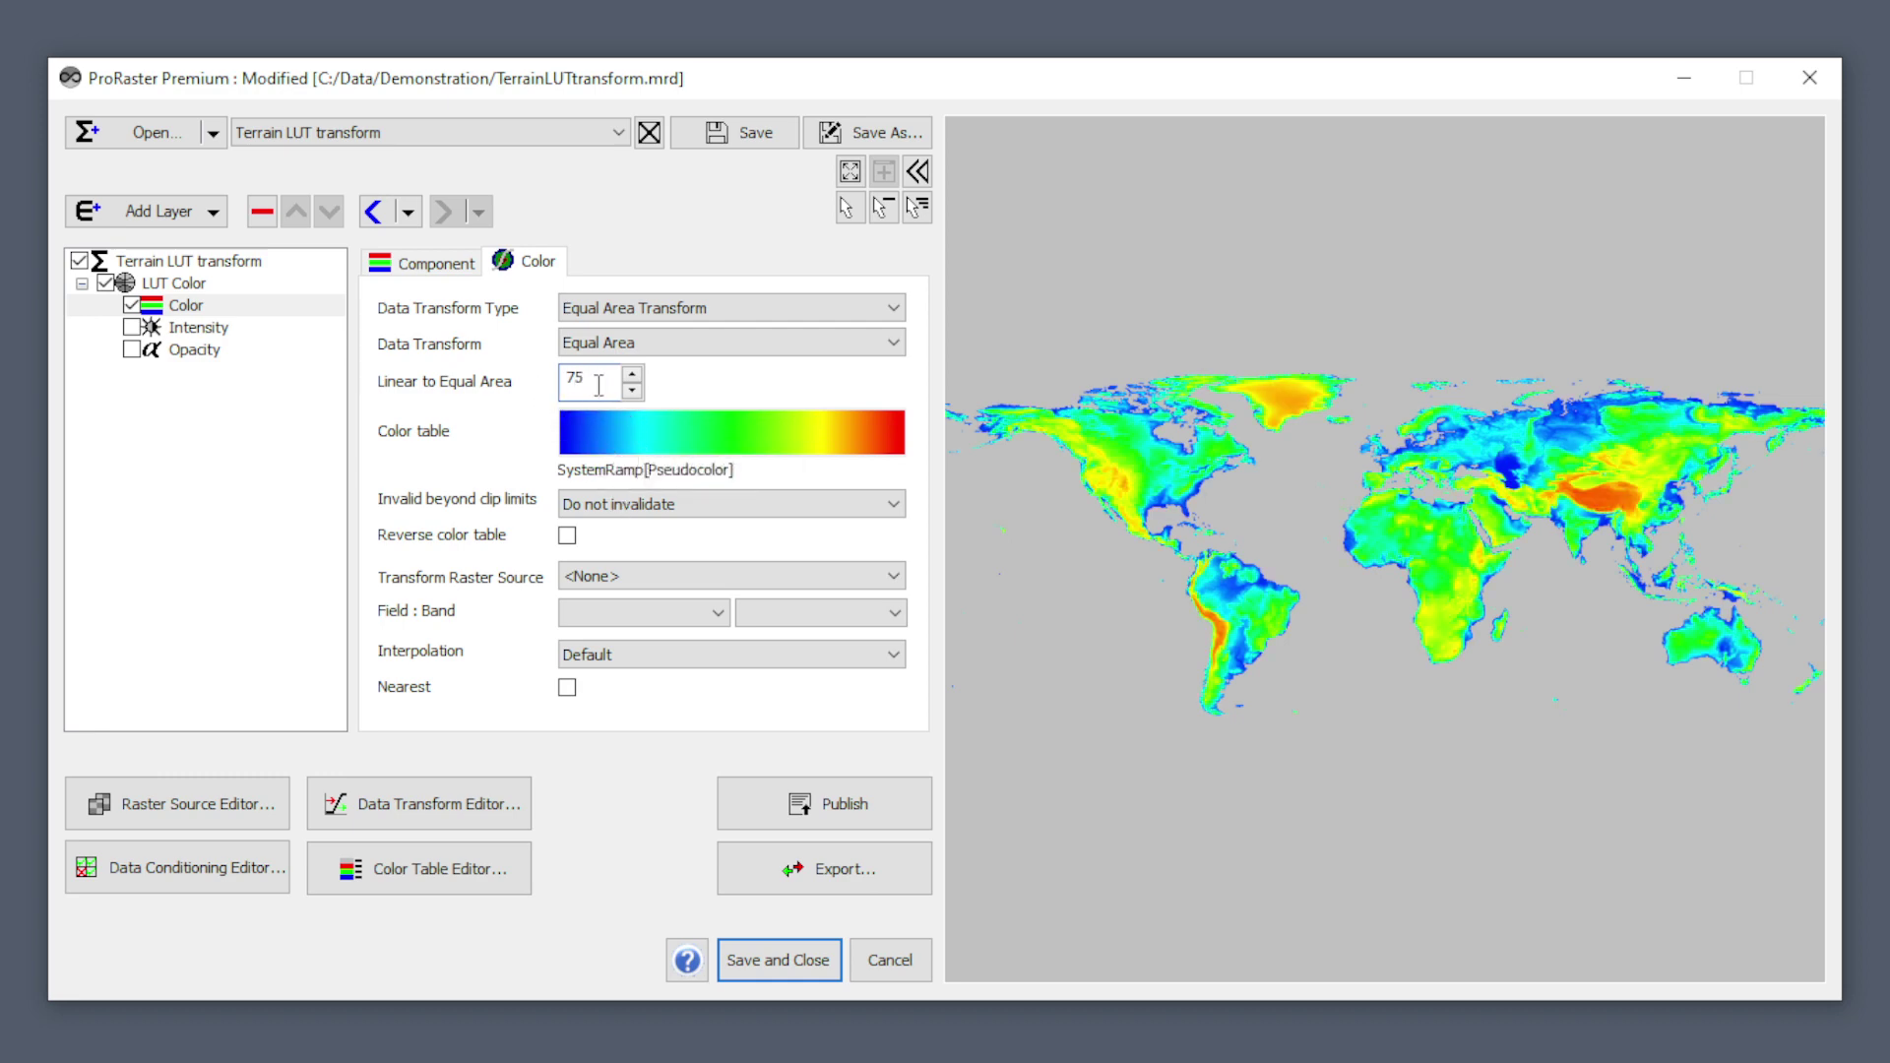
drag(594, 377, 562, 379)
text(100)
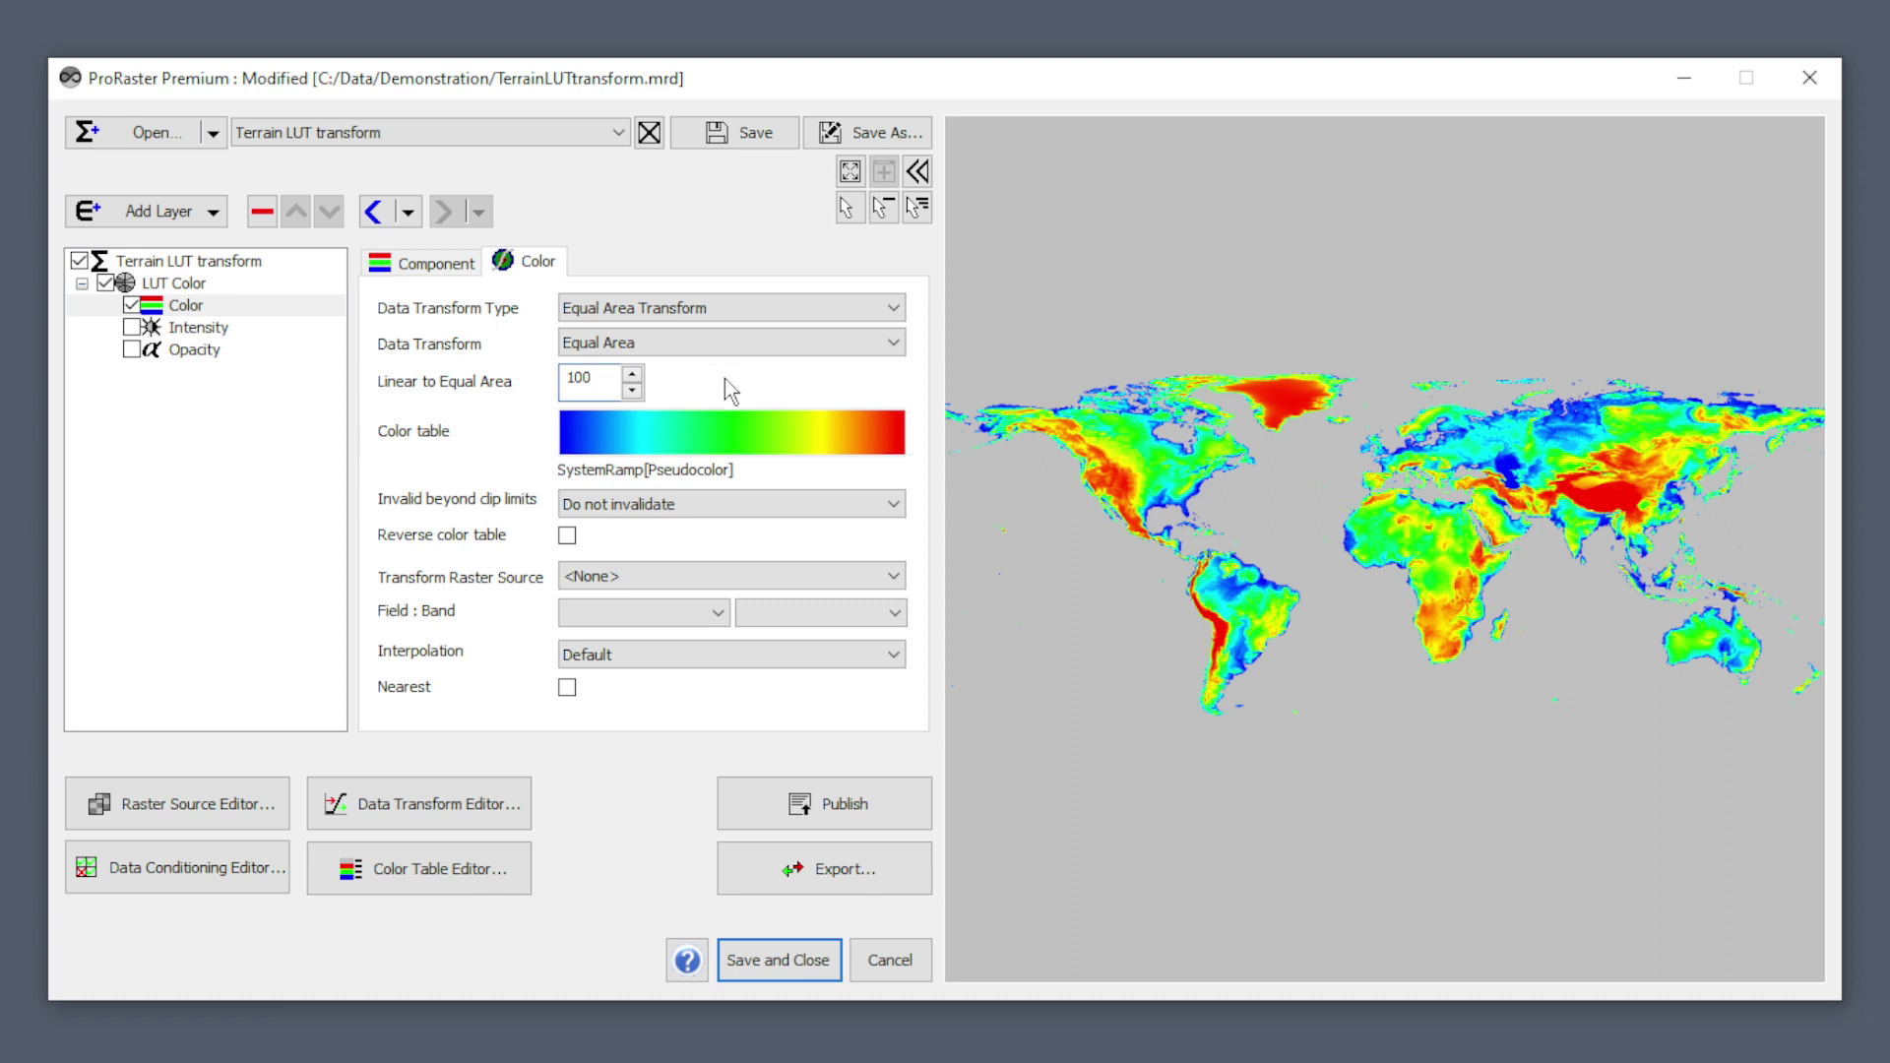
Step: Change the terrain Color component's transform type to Stable Equal Area Transform
click(730, 346)
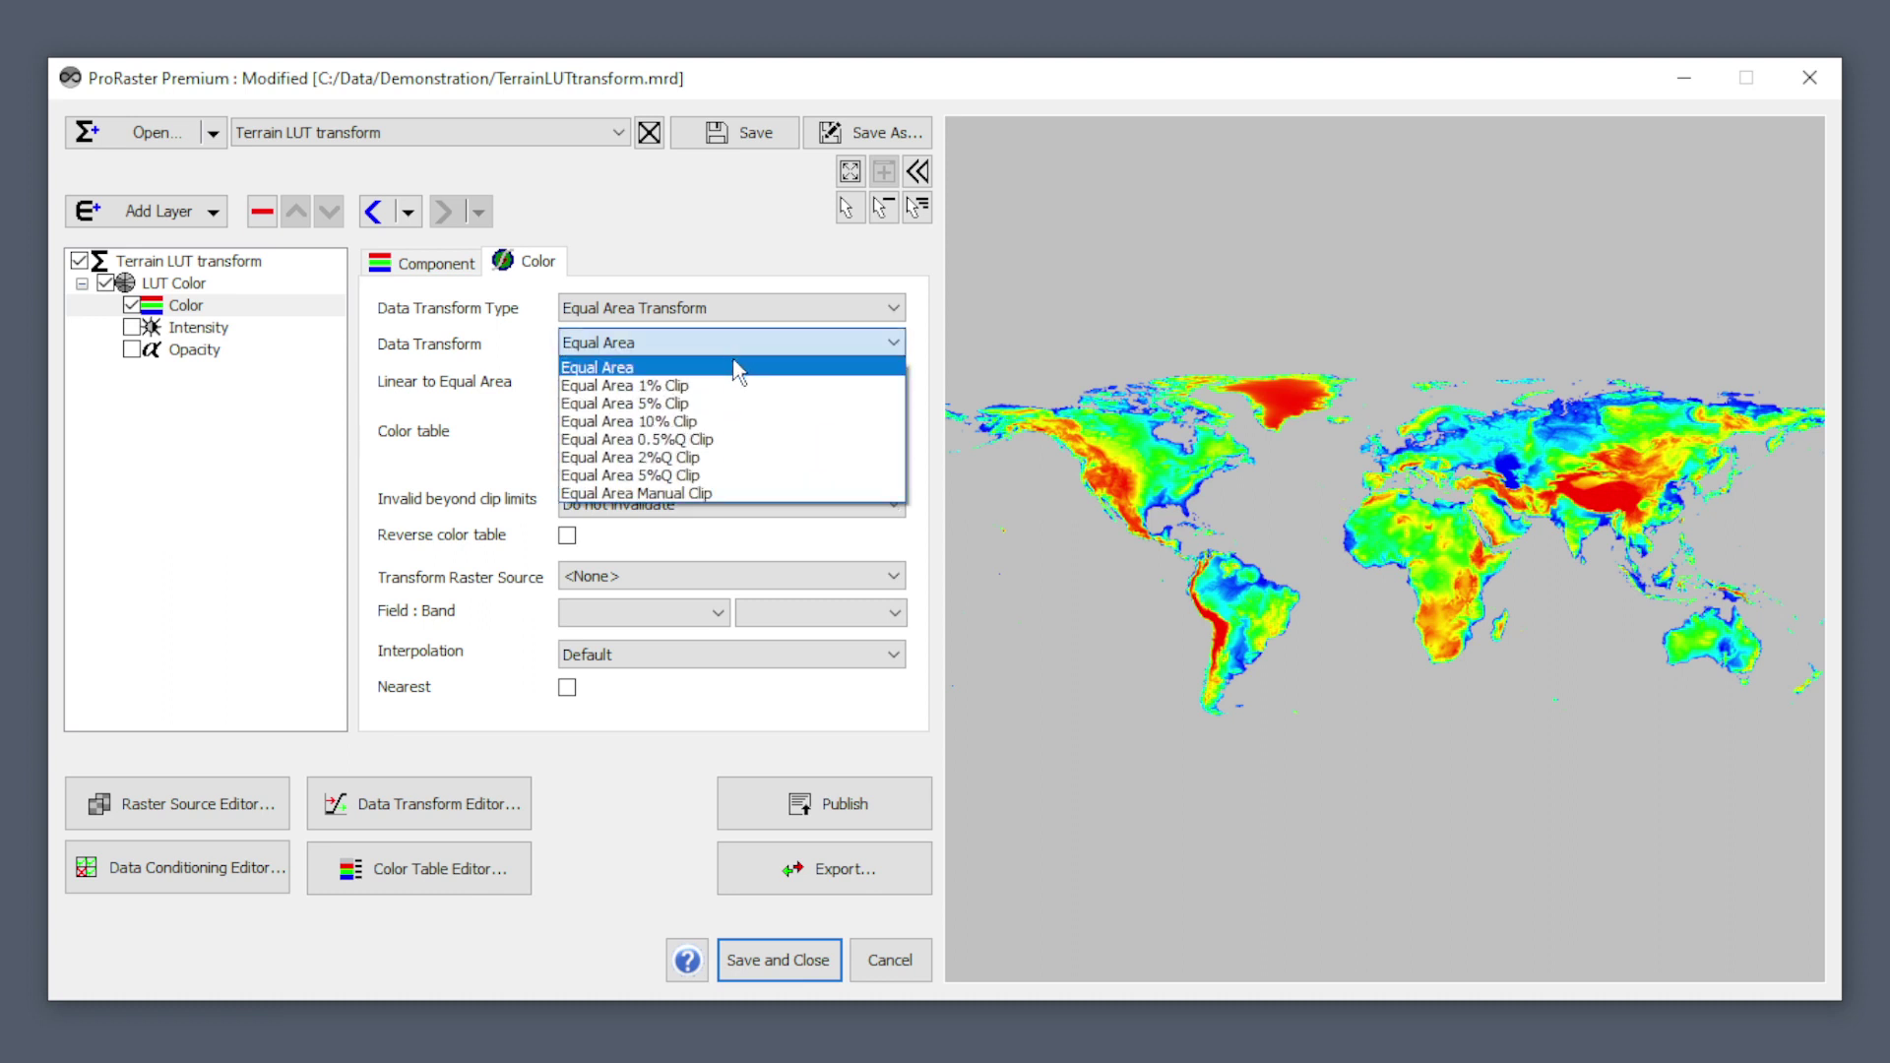
click(738, 307)
click(740, 308)
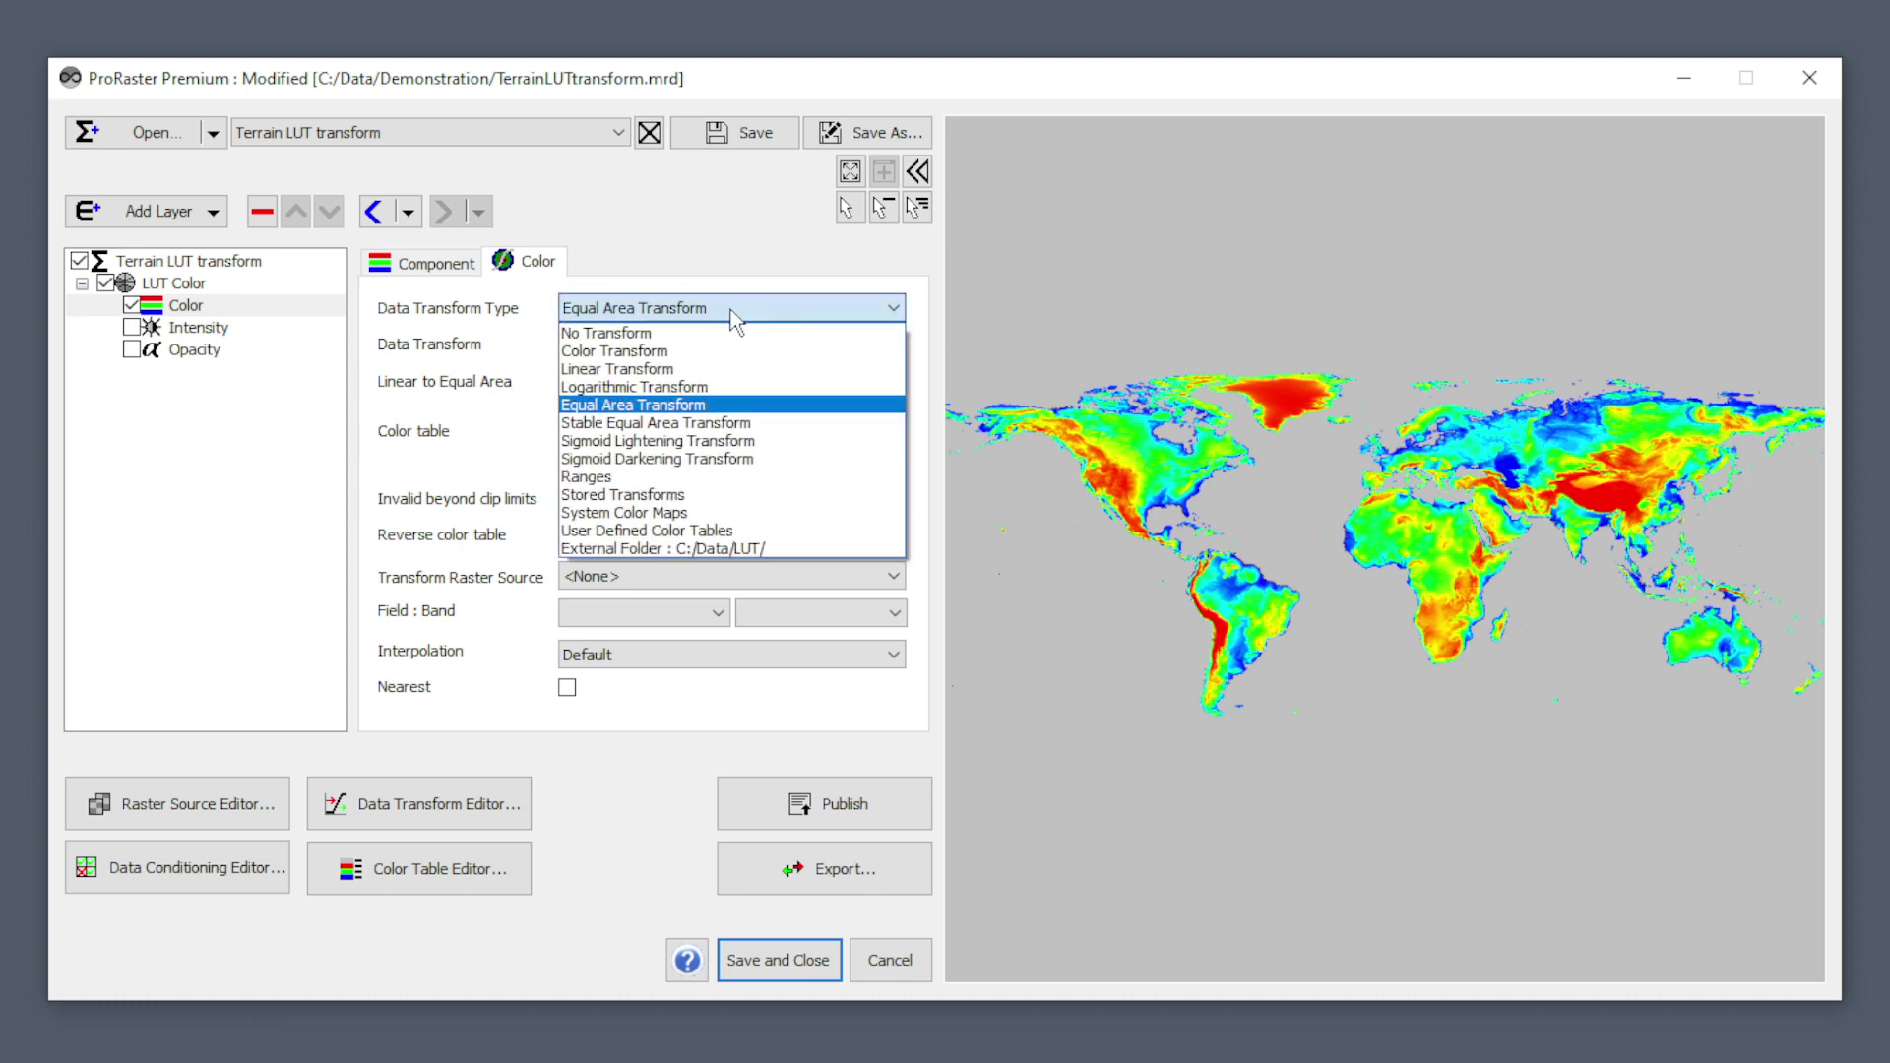
click(719, 425)
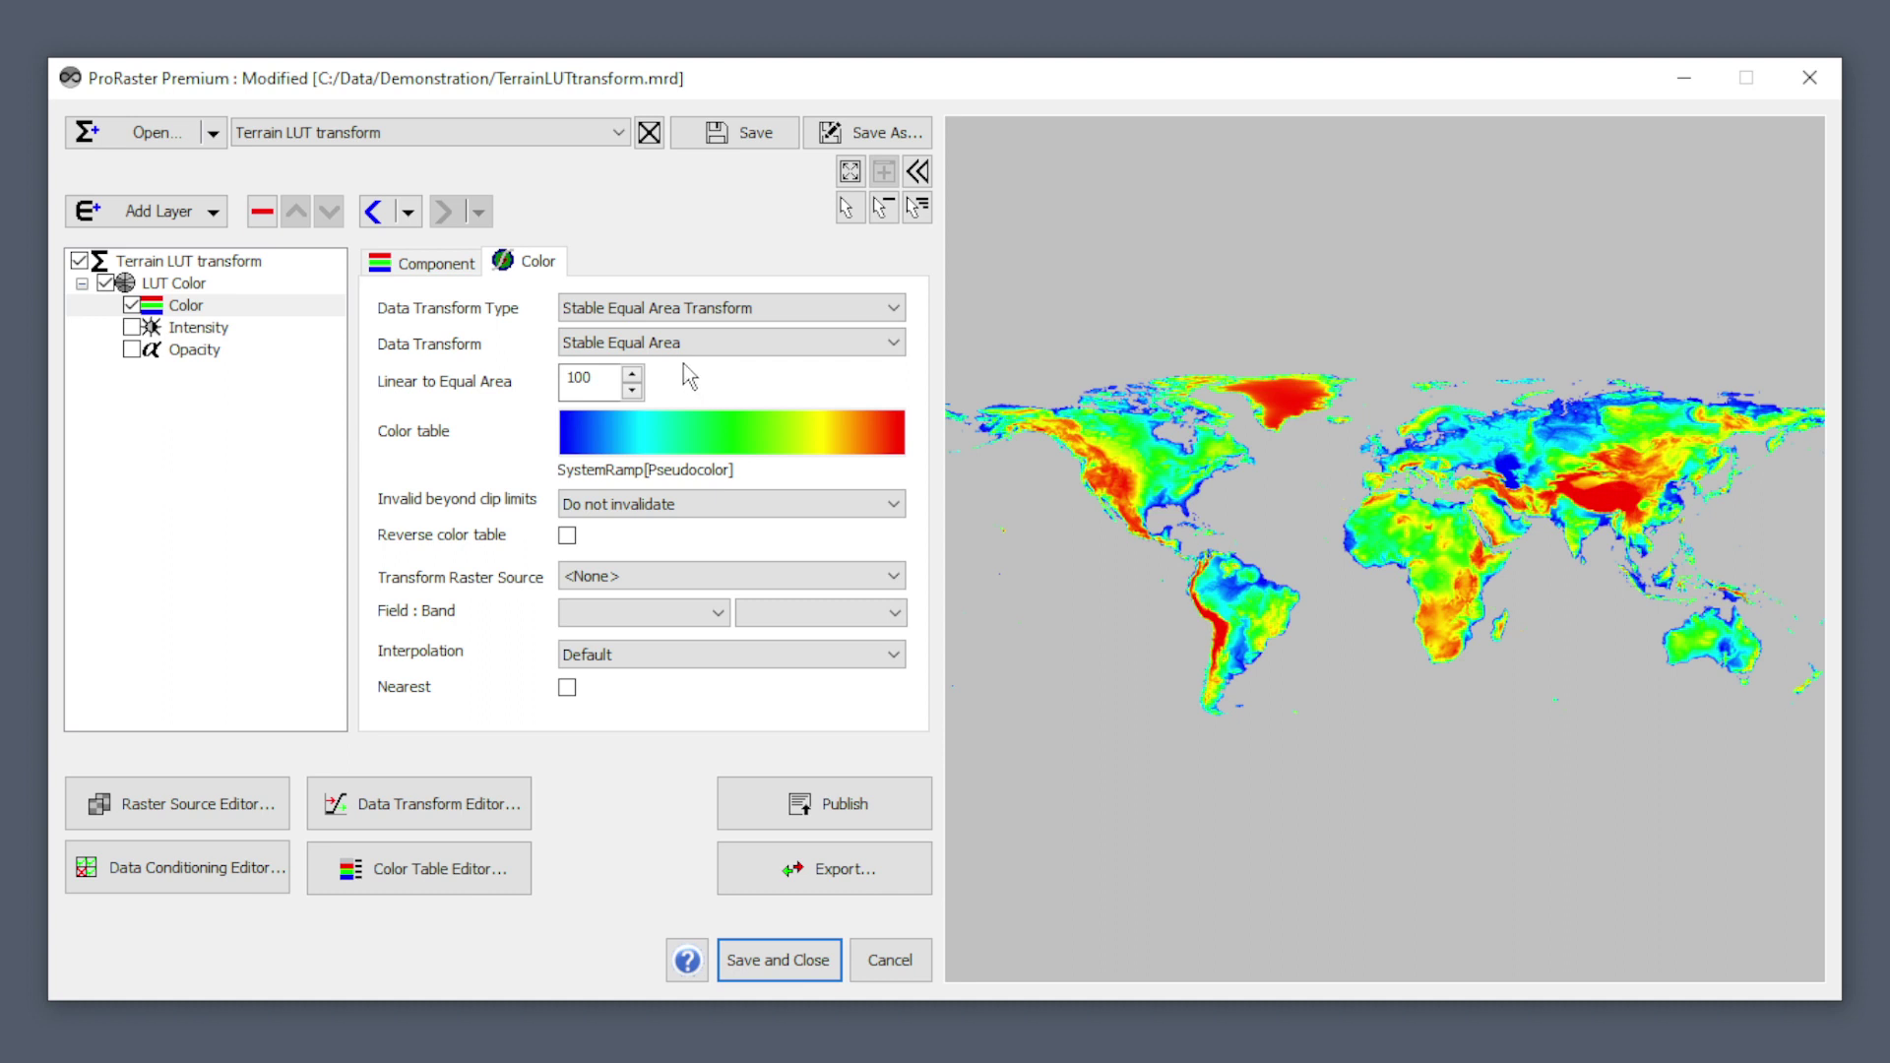
Step: Switch to the Stable equal area example algorithm and show its Color component's data transform settings
click(448, 134)
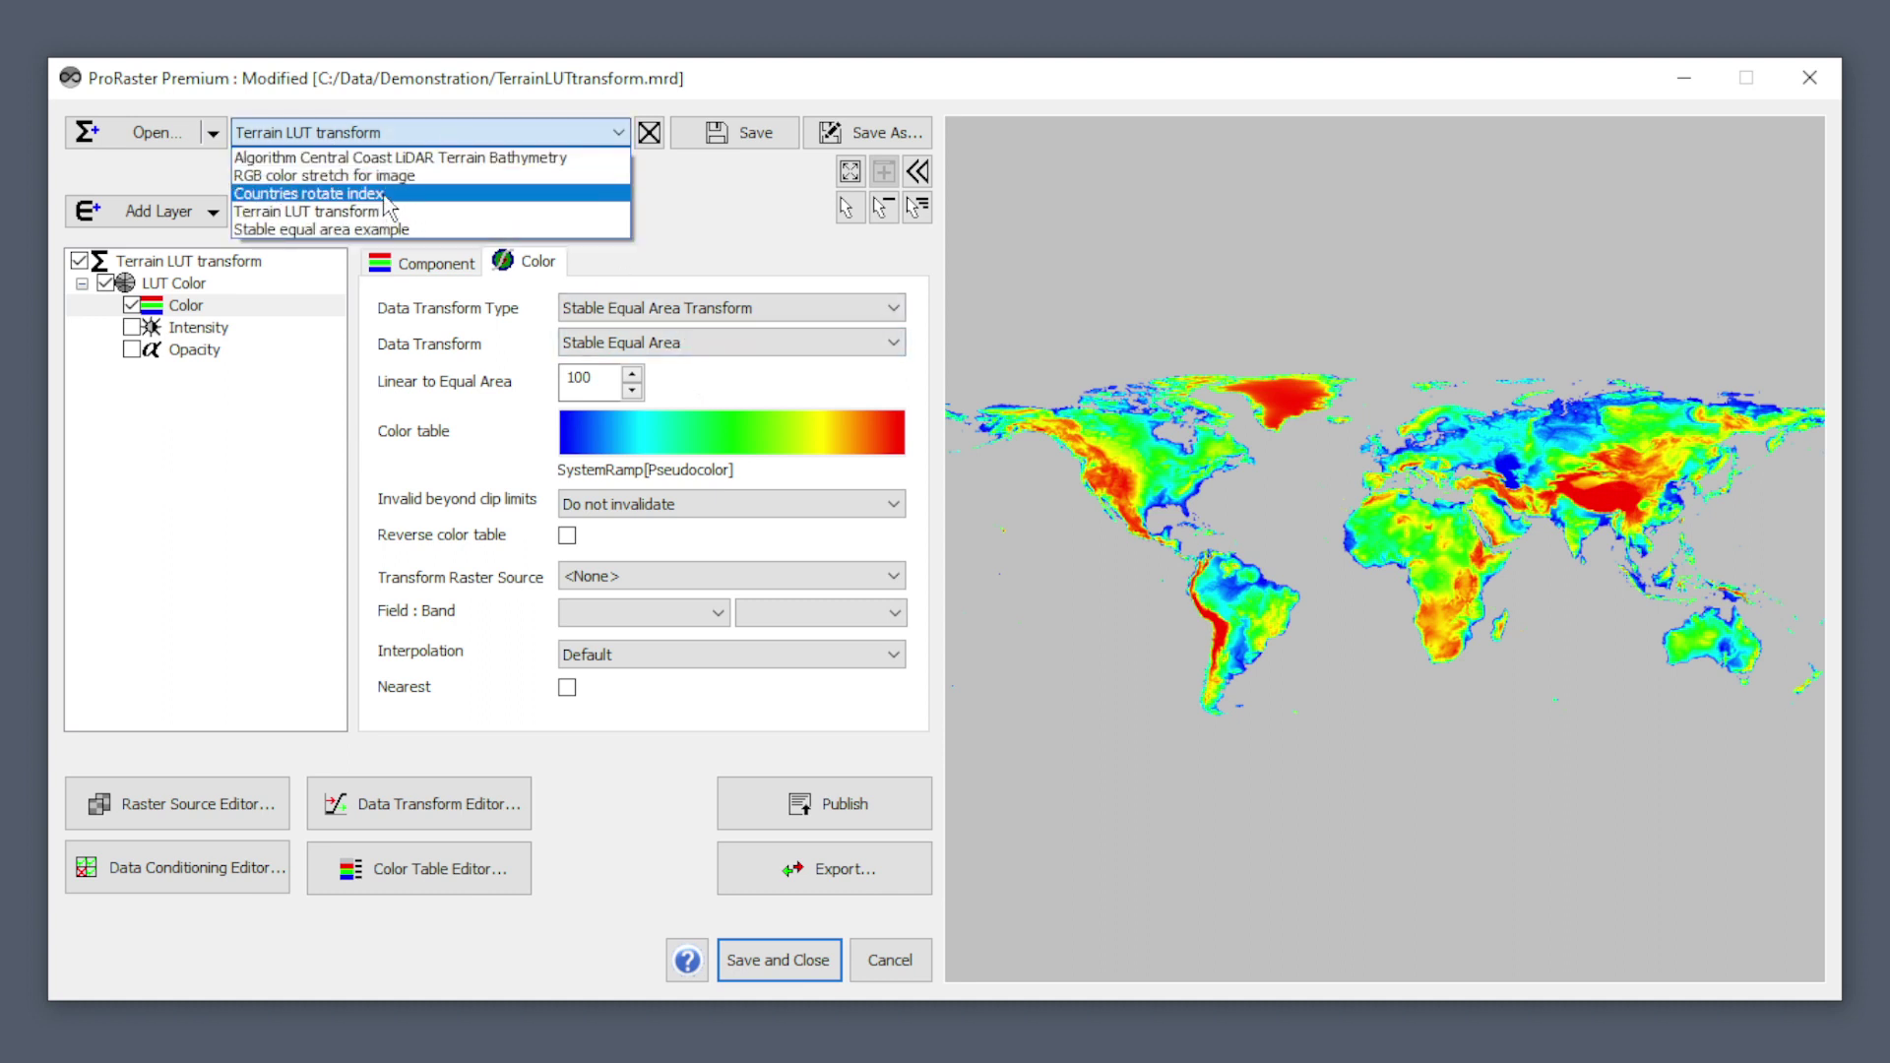
click(384, 229)
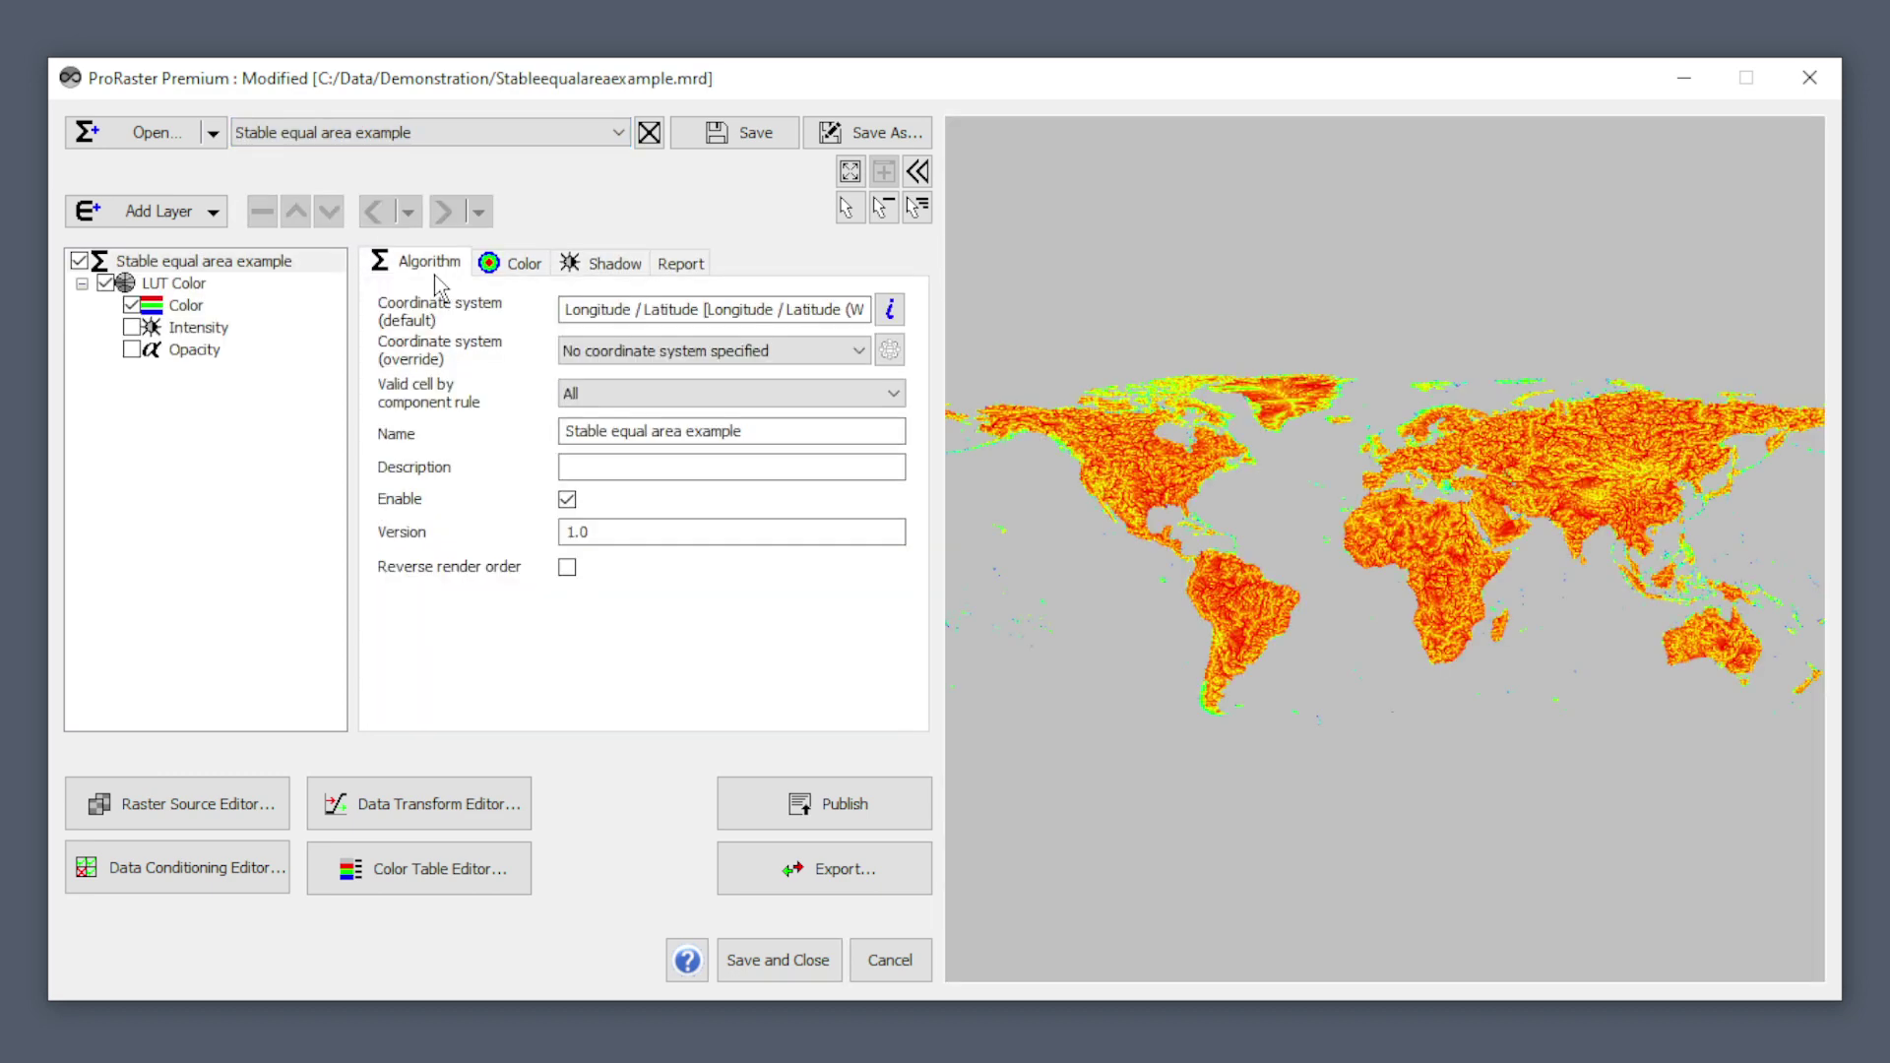
click(185, 306)
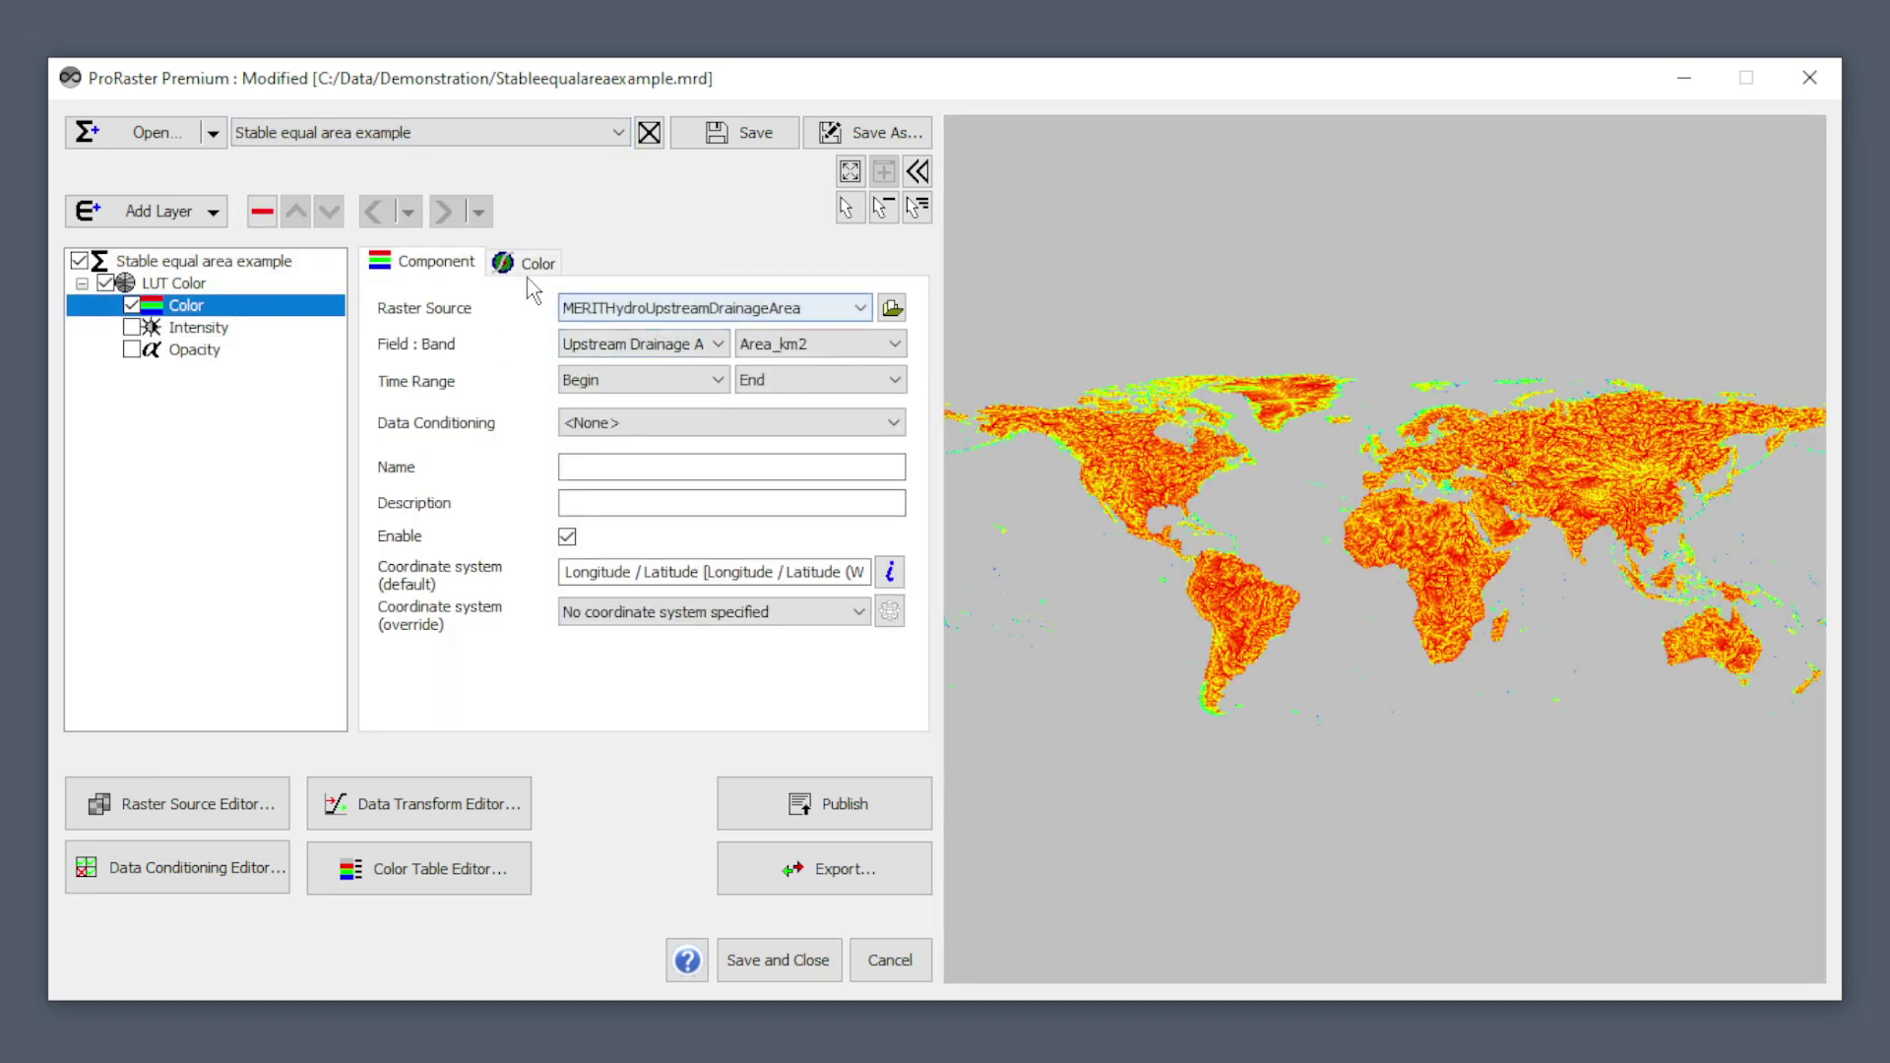
click(536, 262)
Step: Apply the Equal Area Transform to the upstream drainage area's Color component and inspect the individual drainage lines up close
click(670, 308)
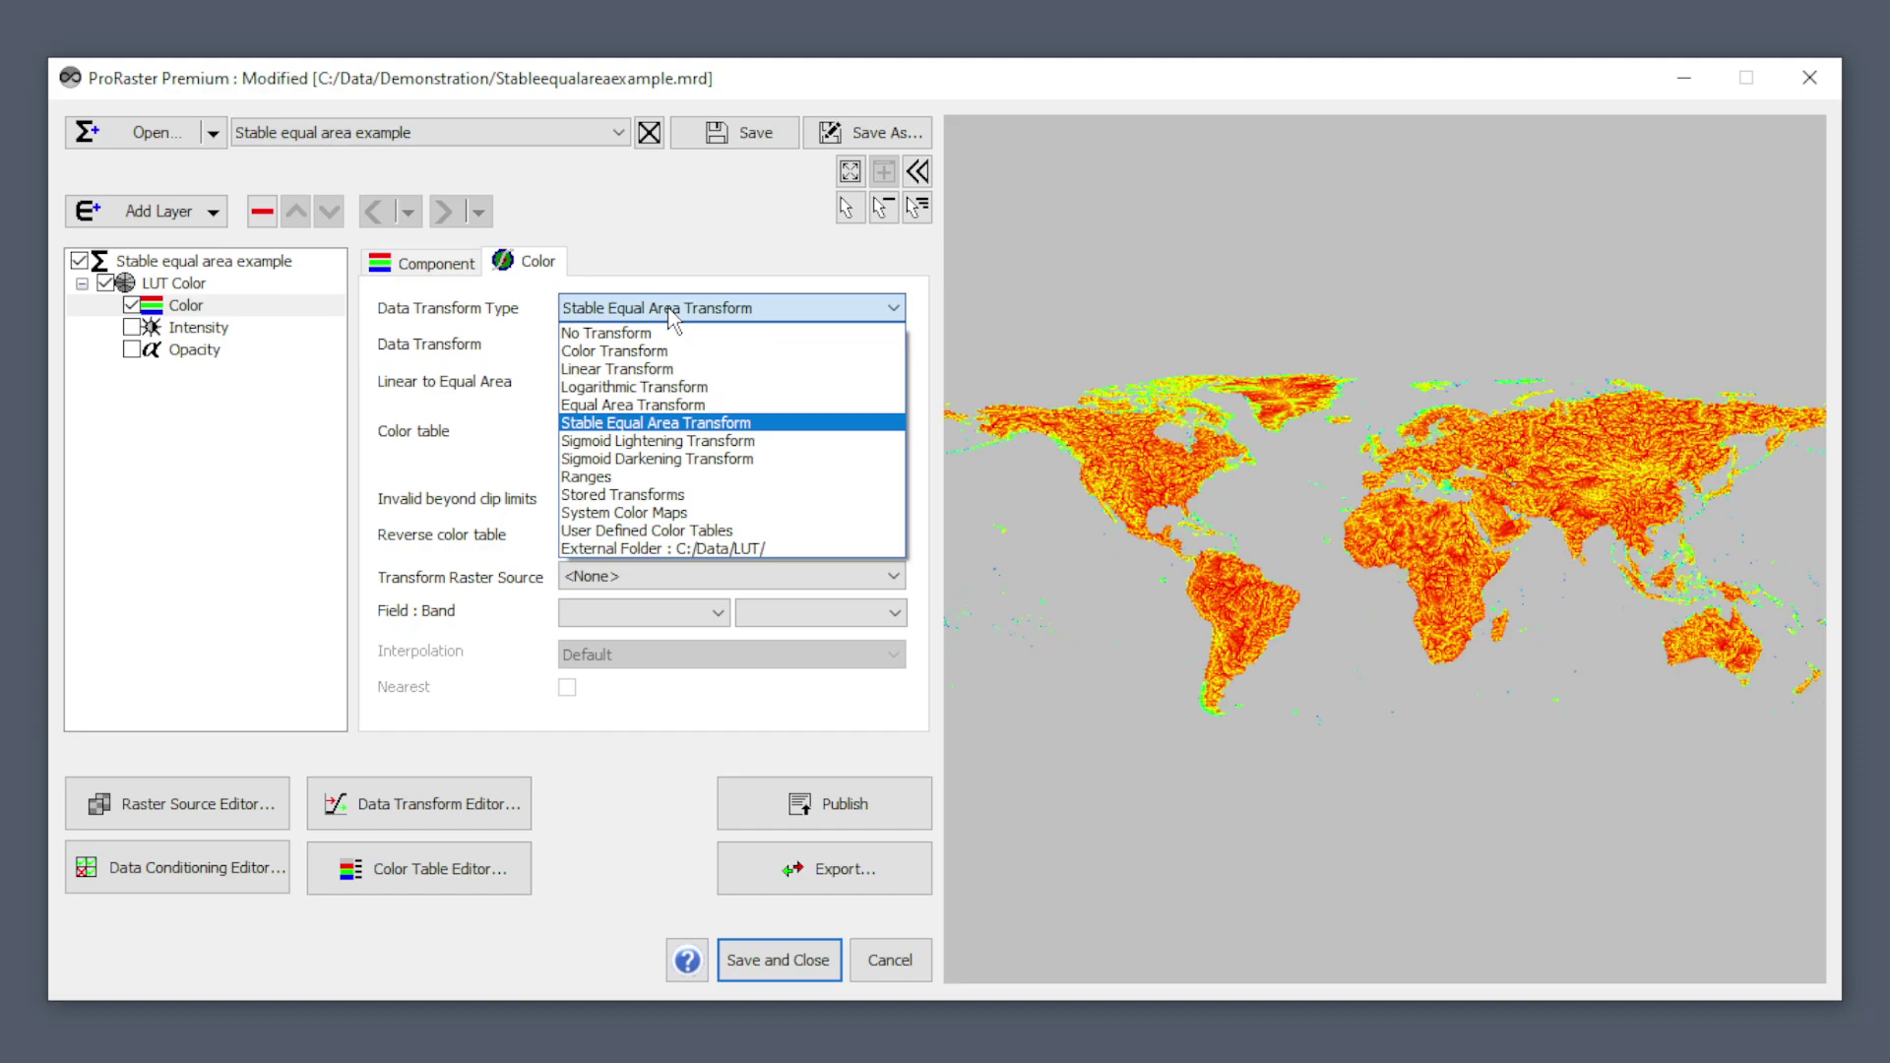
click(650, 405)
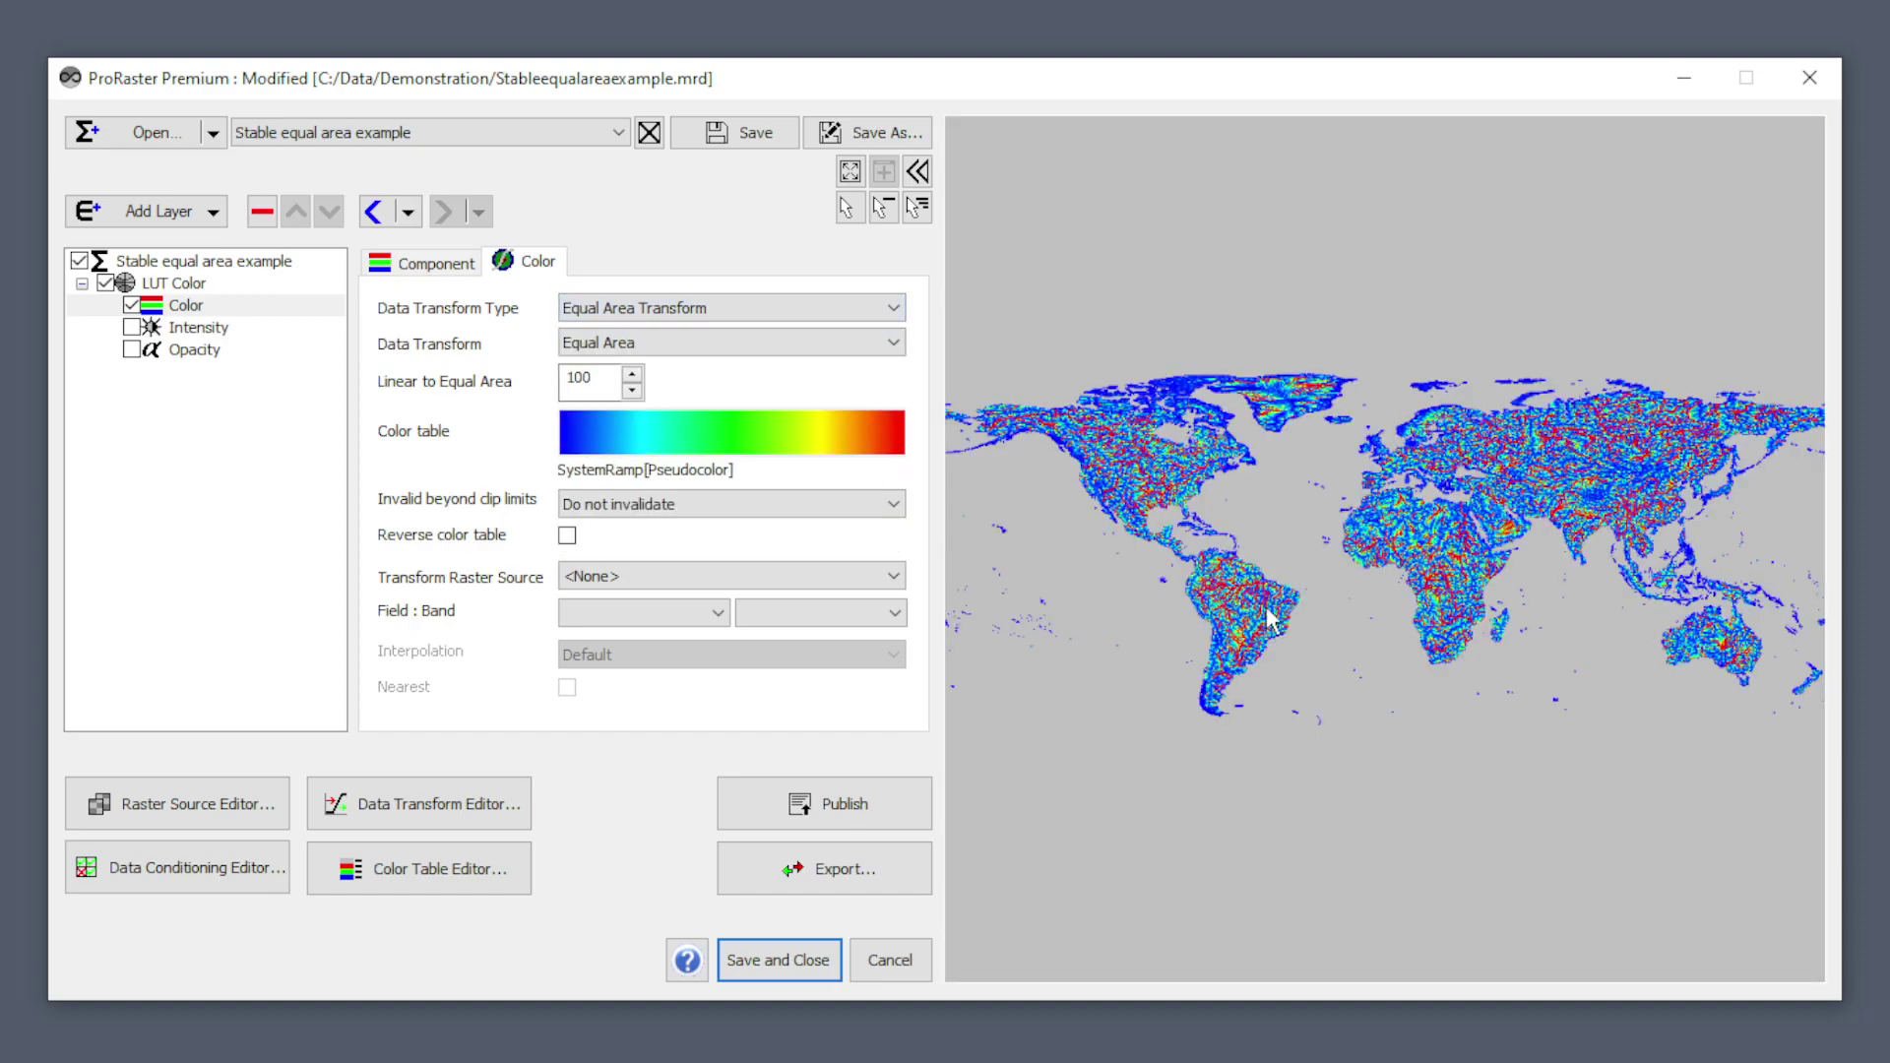
scroll(1270, 621, up, 8)
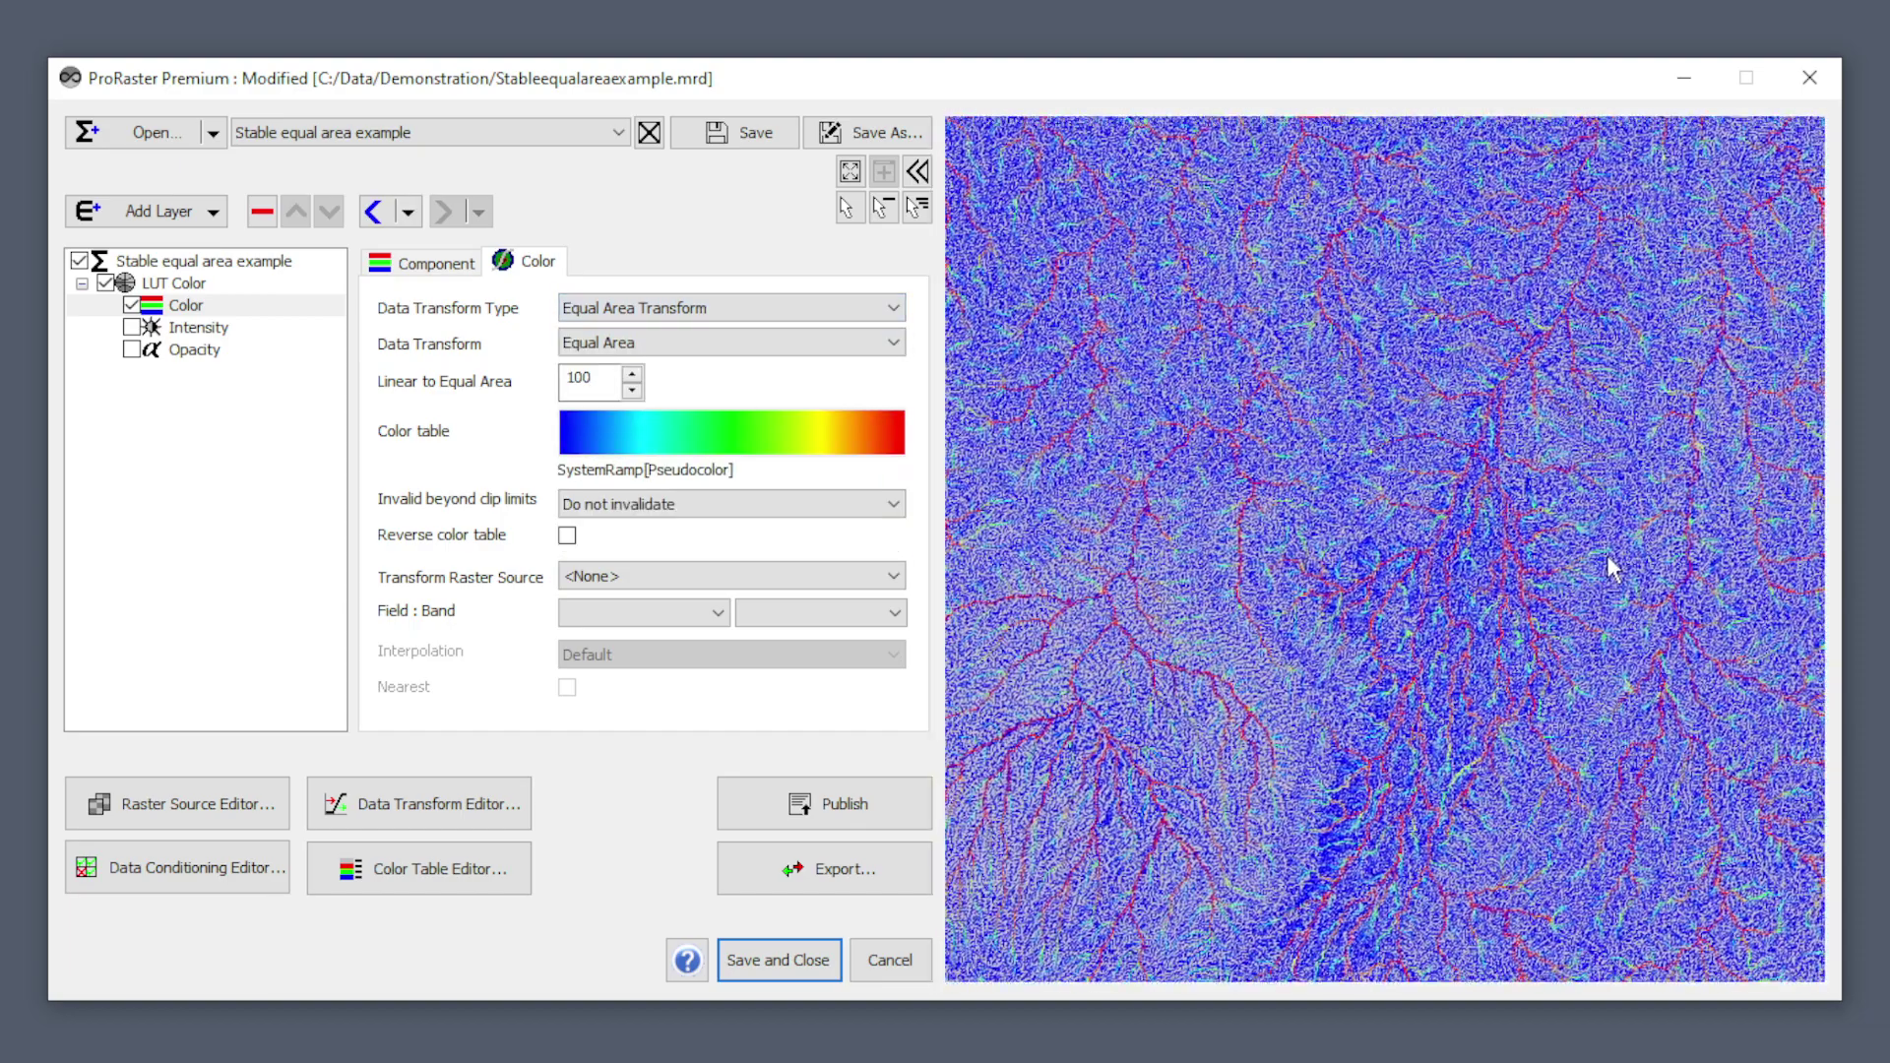
scroll(1308, 511, up, 6)
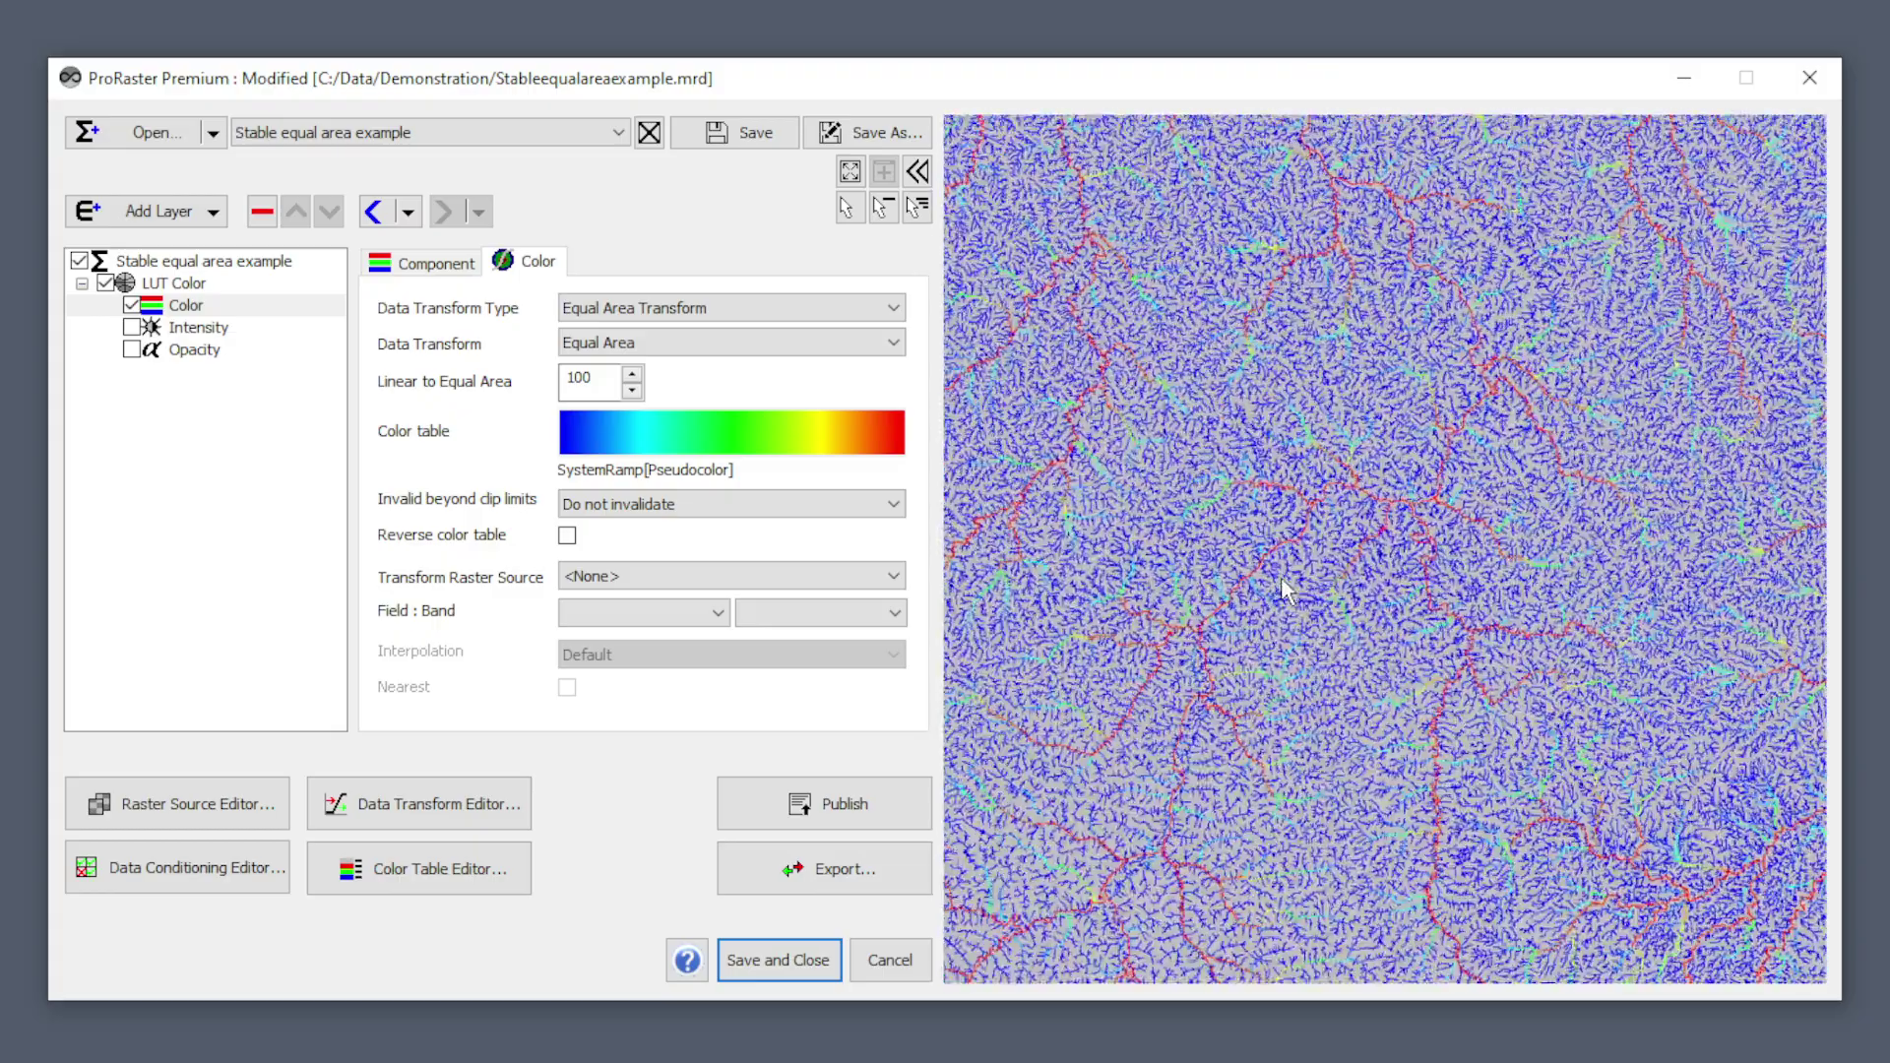
scroll(1279, 577, up, 5)
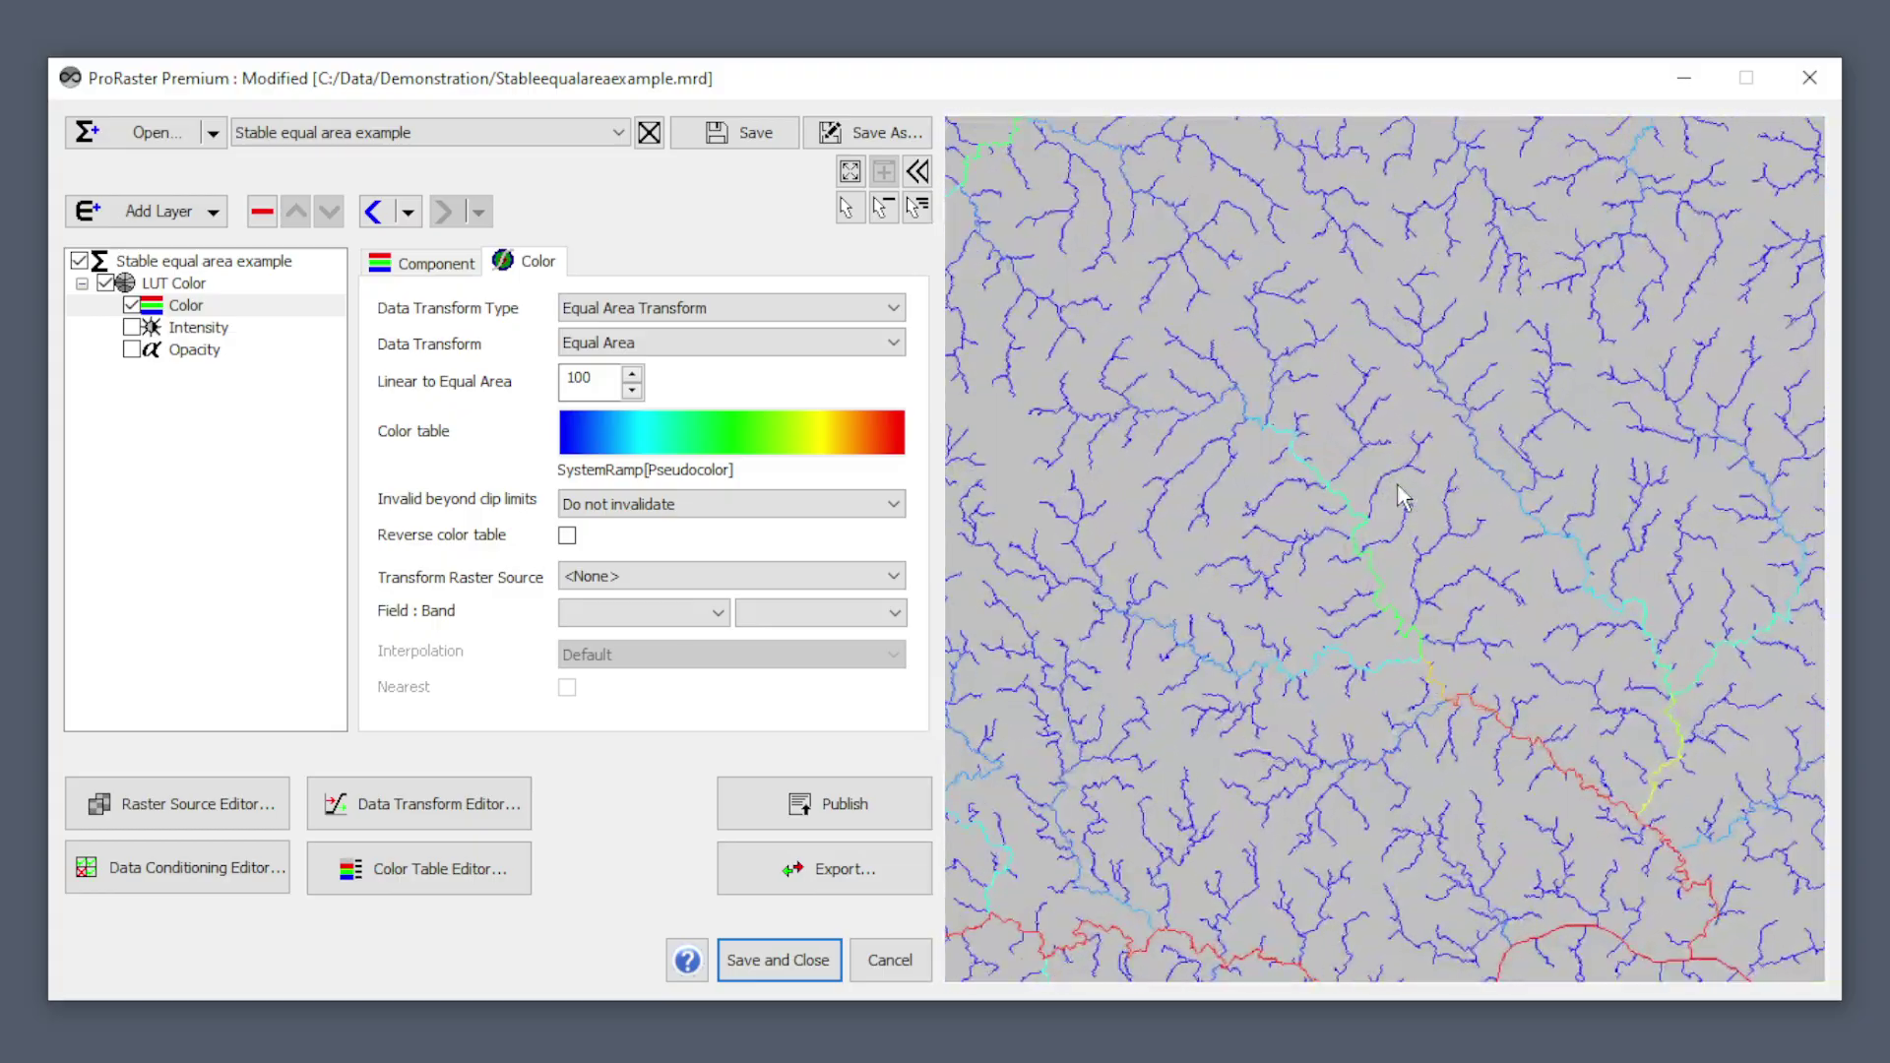
scroll(1373, 571, up, 2)
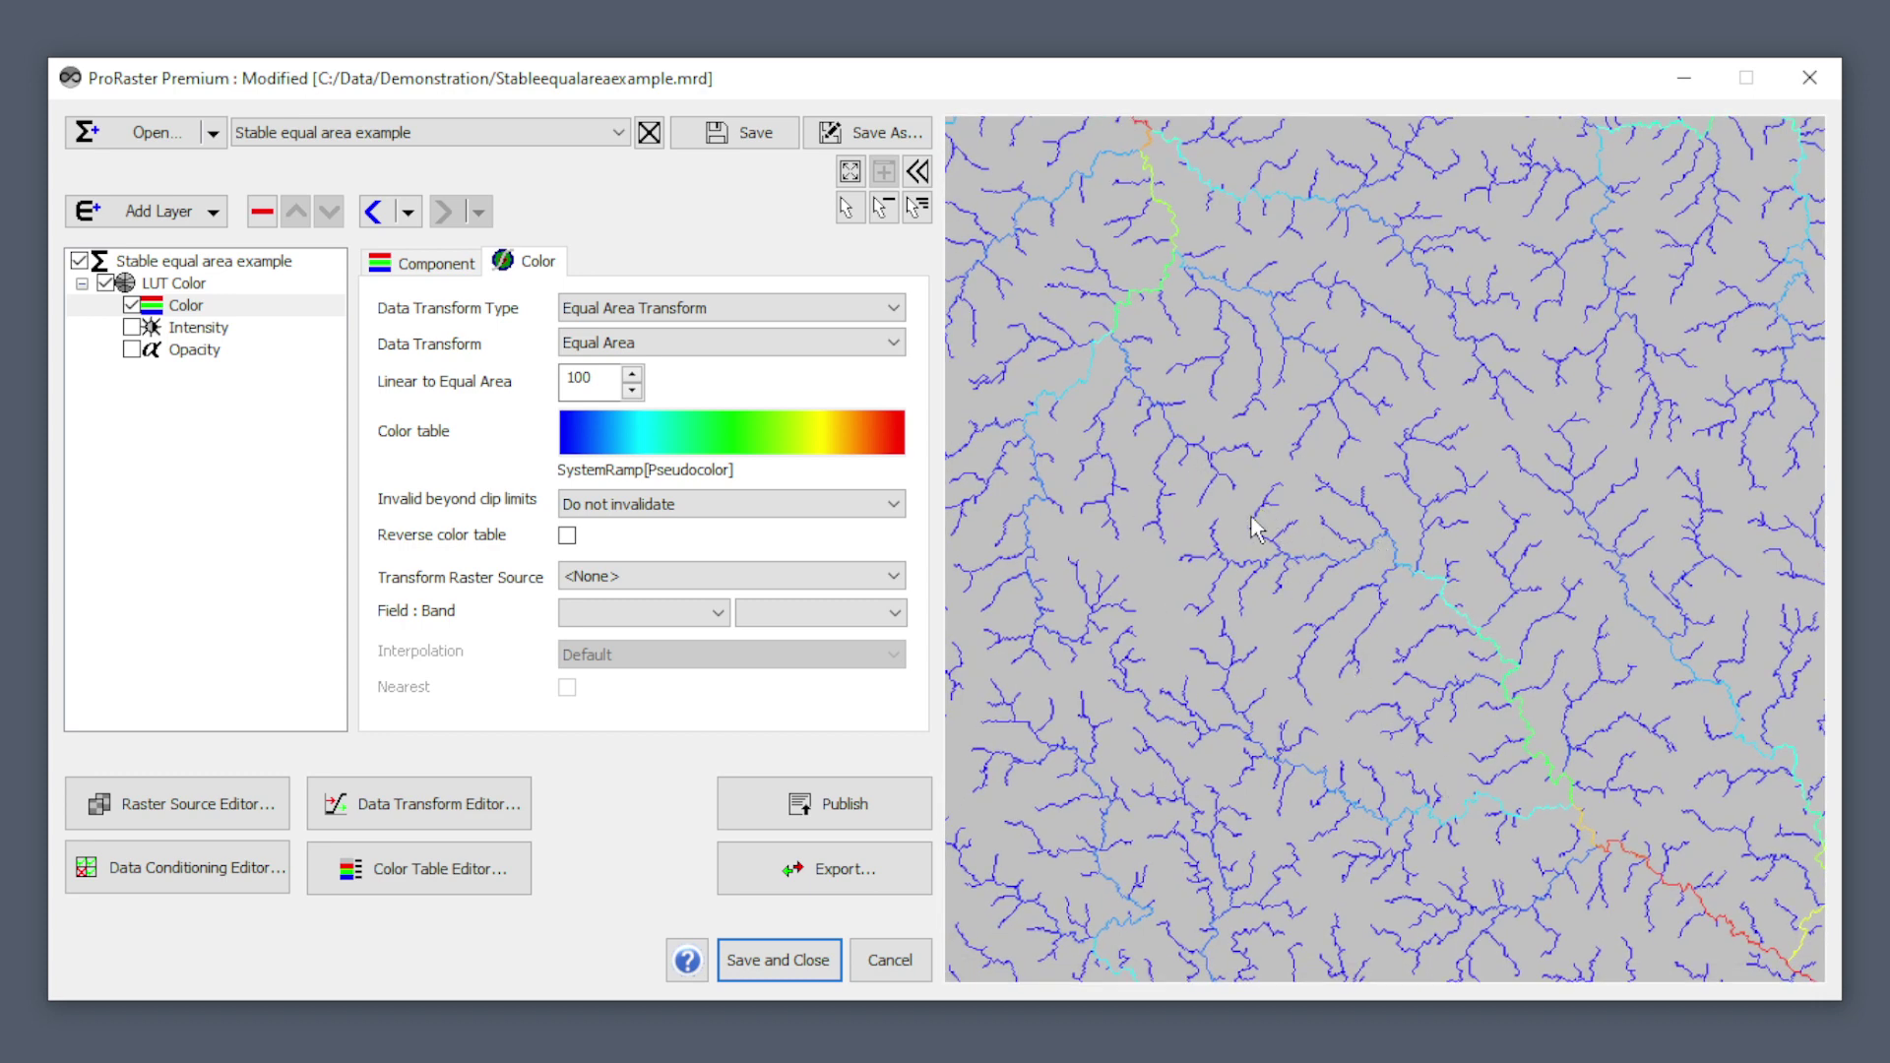
Step: Apply the Stable Equal Area Transform to the drainage Color component and compare the stream coloring at close and wider scales
click(652, 309)
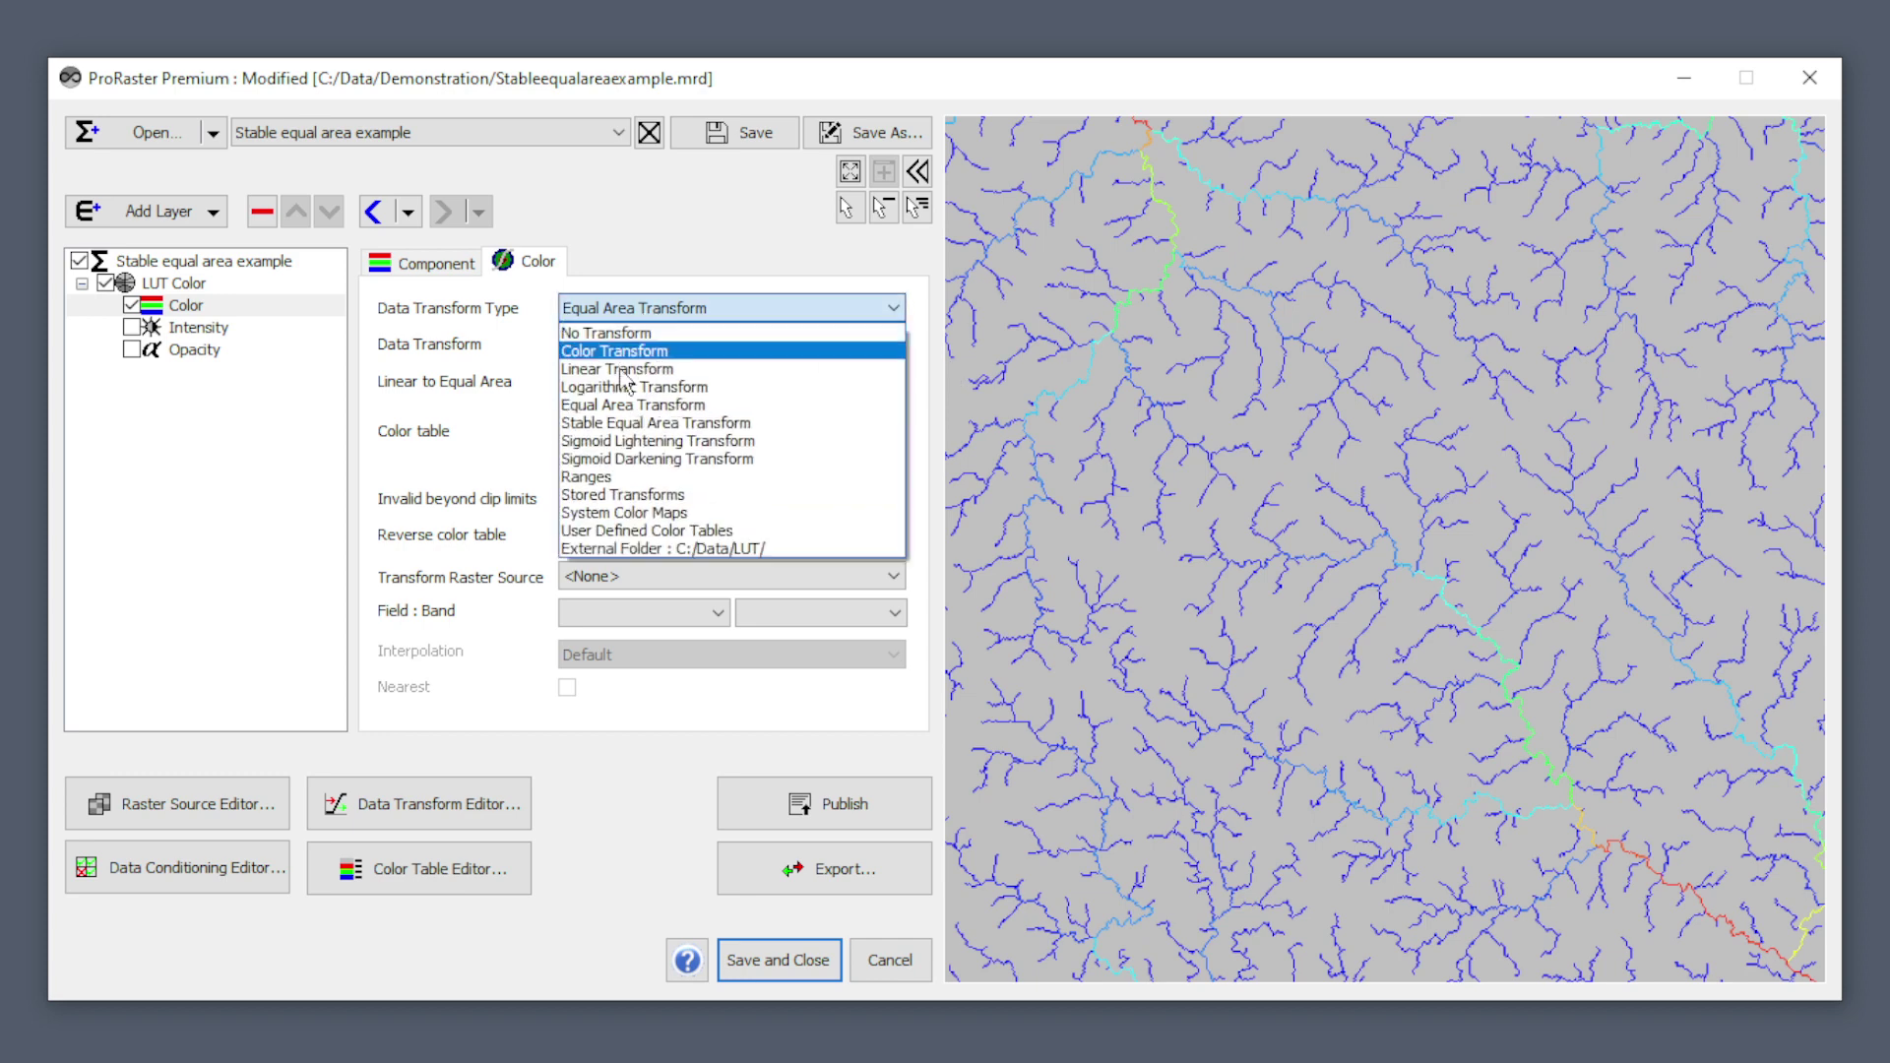
click(642, 425)
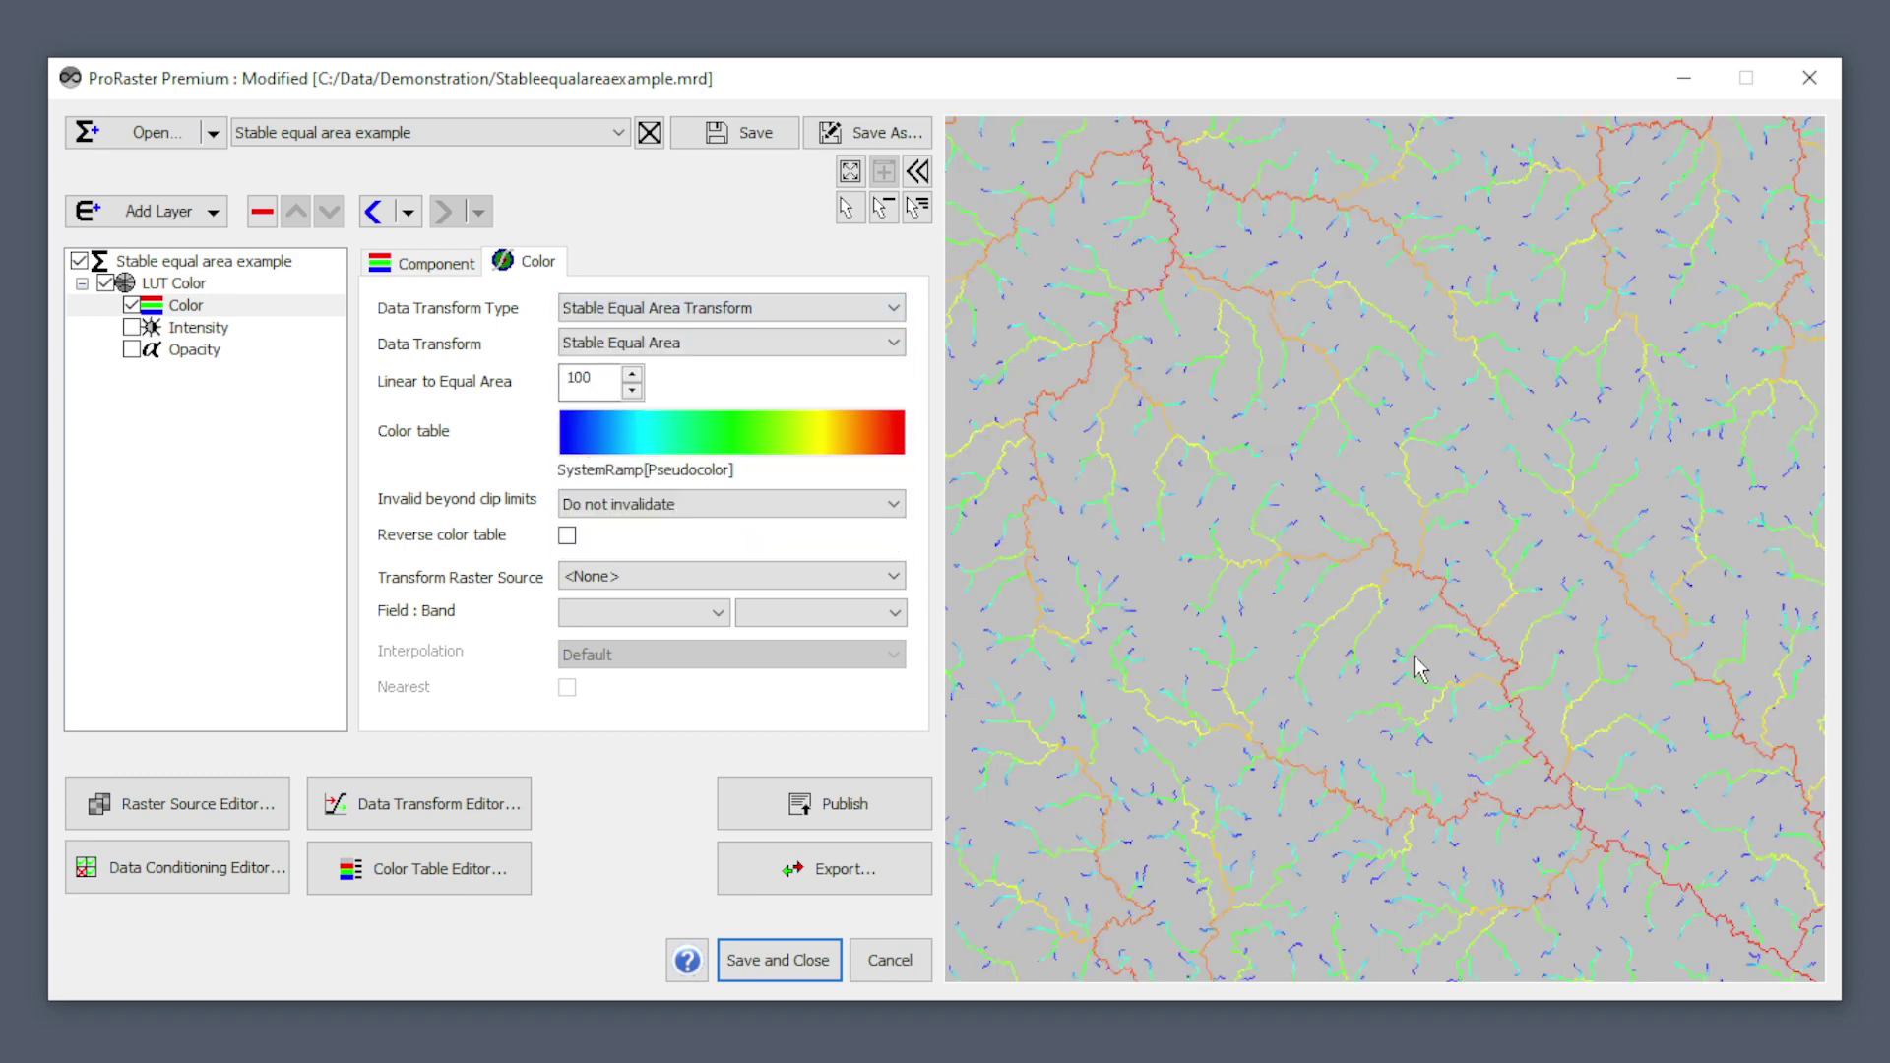
scroll(1223, 603, up, 3)
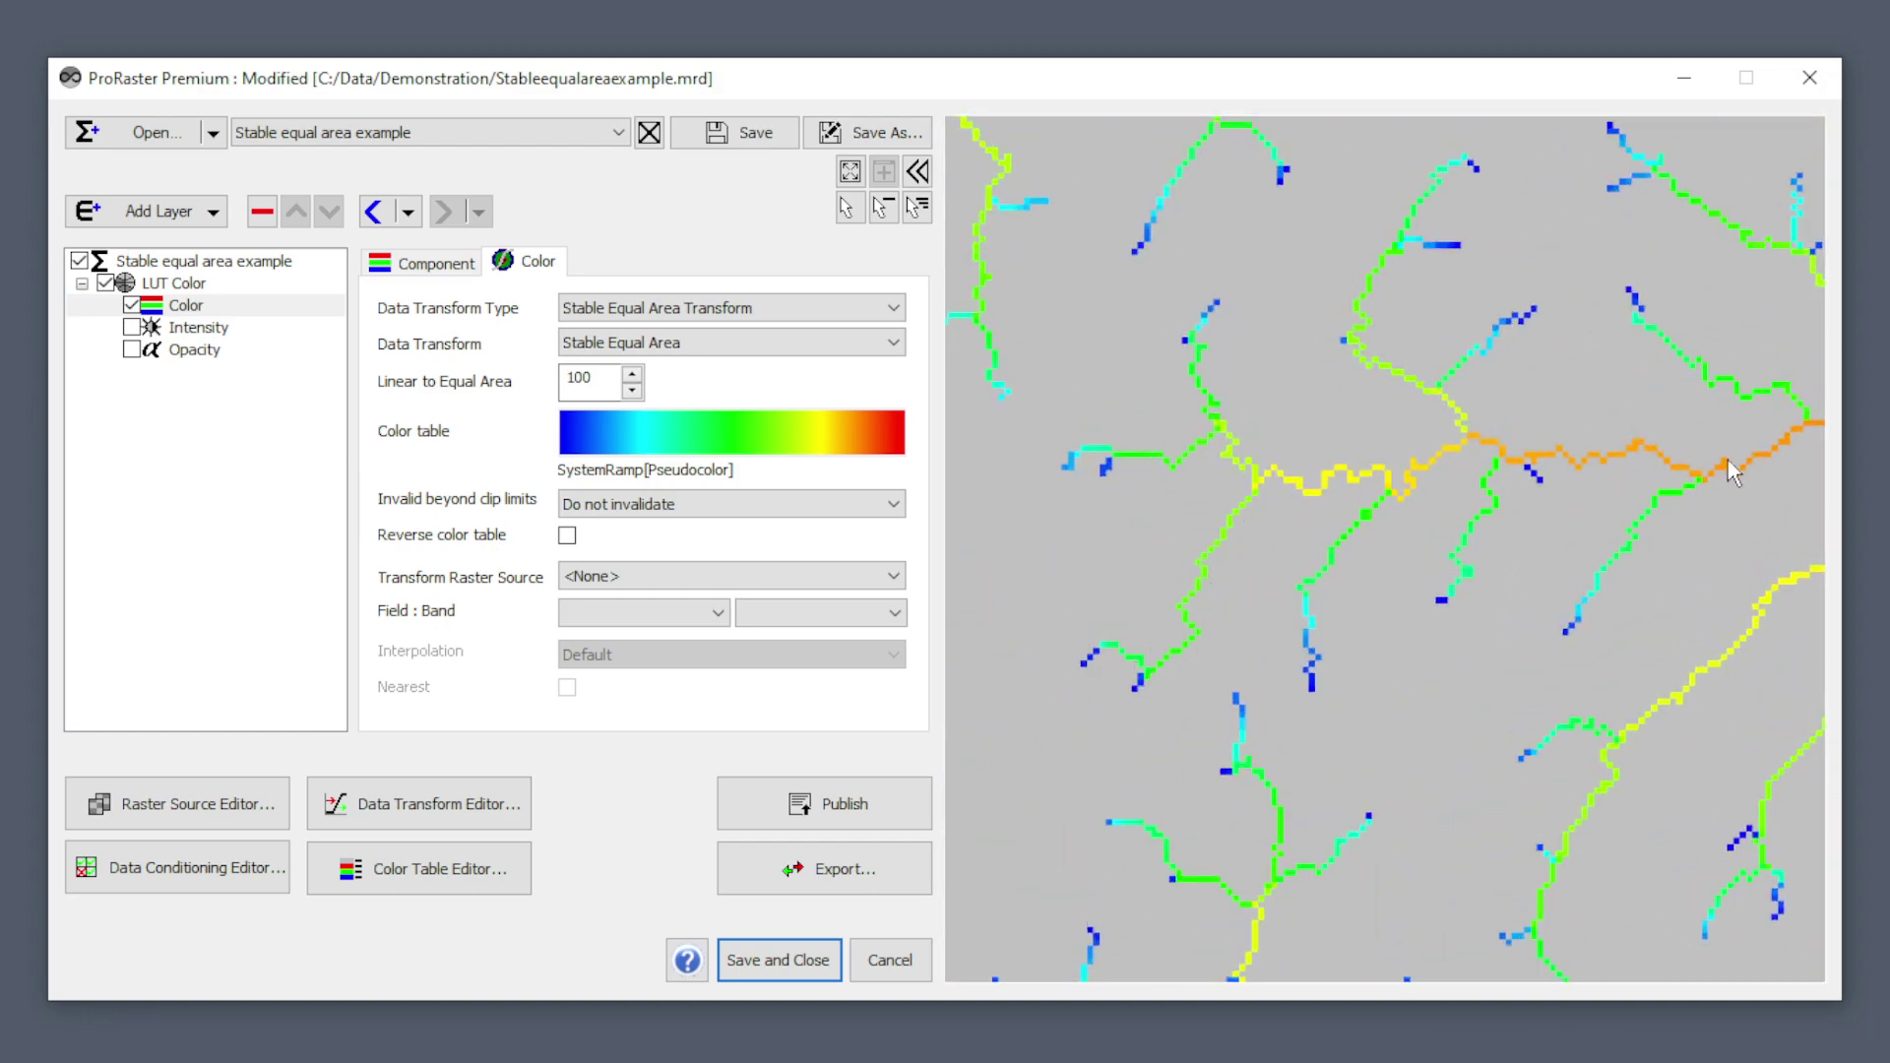
scroll(1728, 460, down, 5)
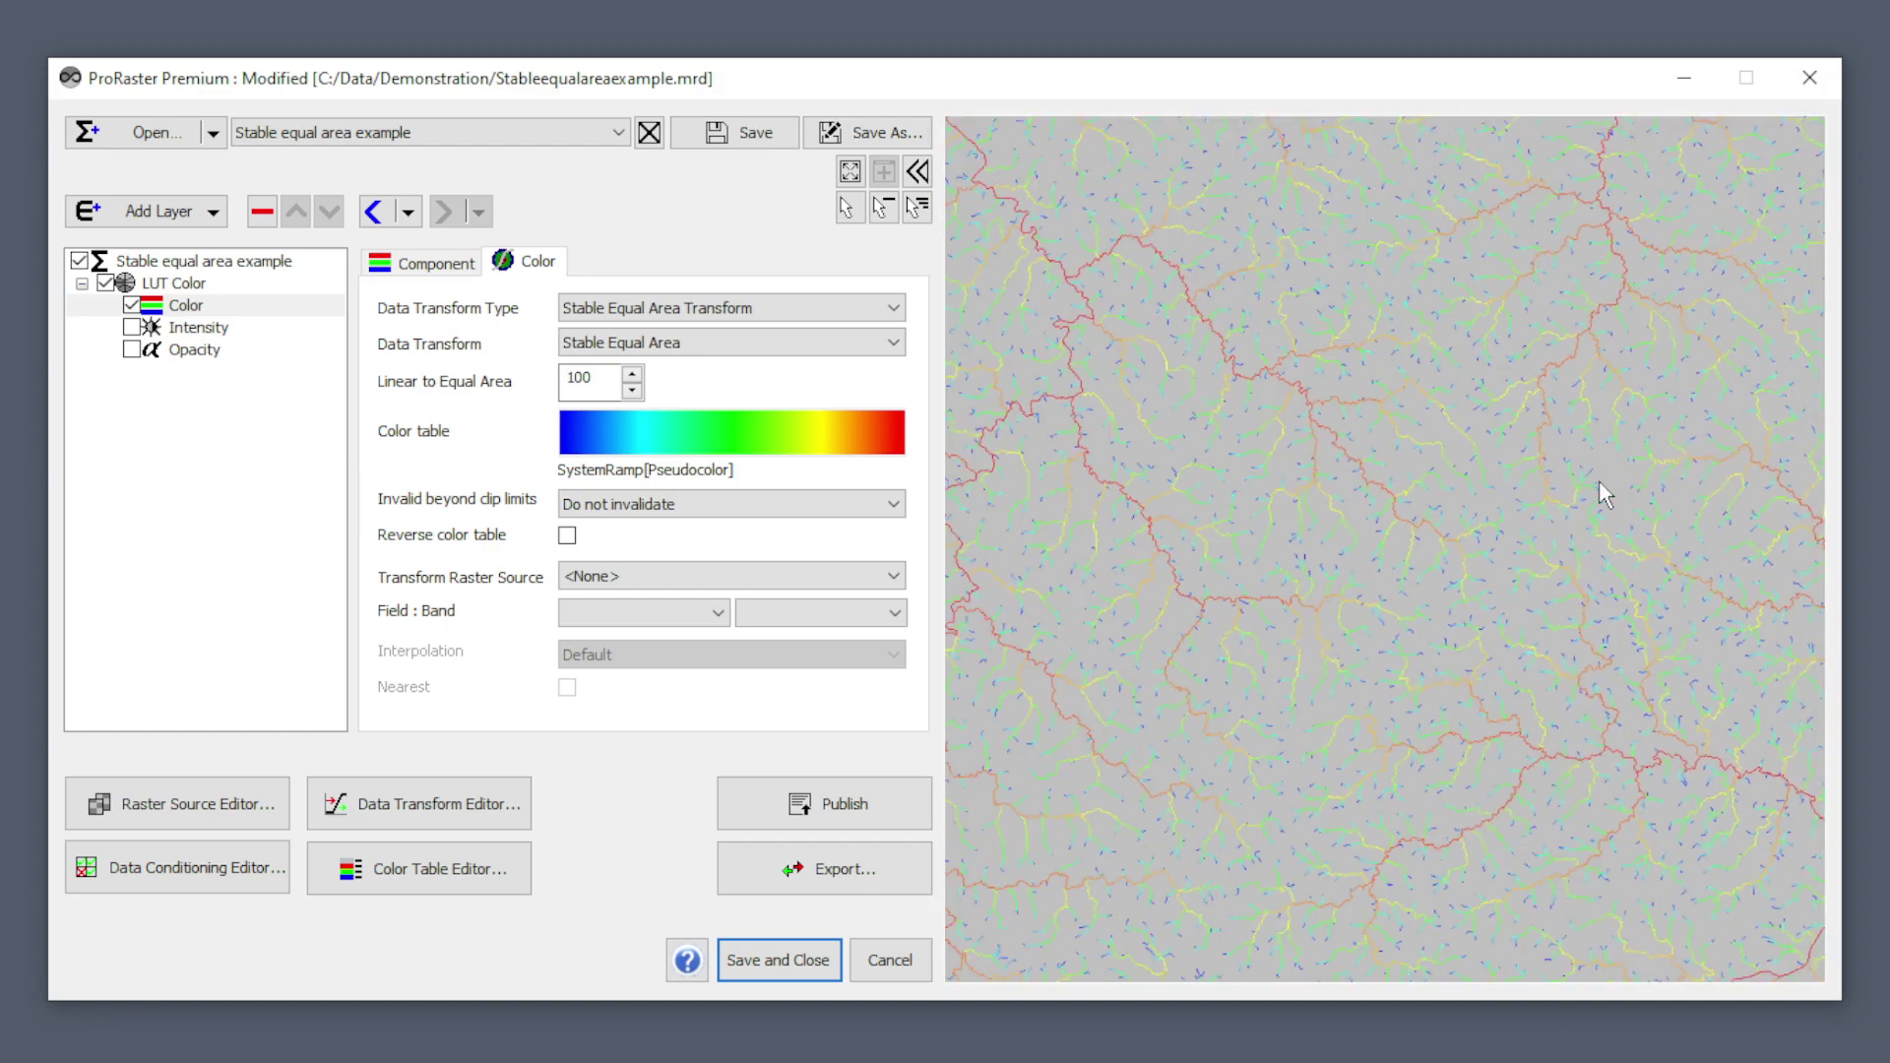
drag(1538, 525, 1413, 562)
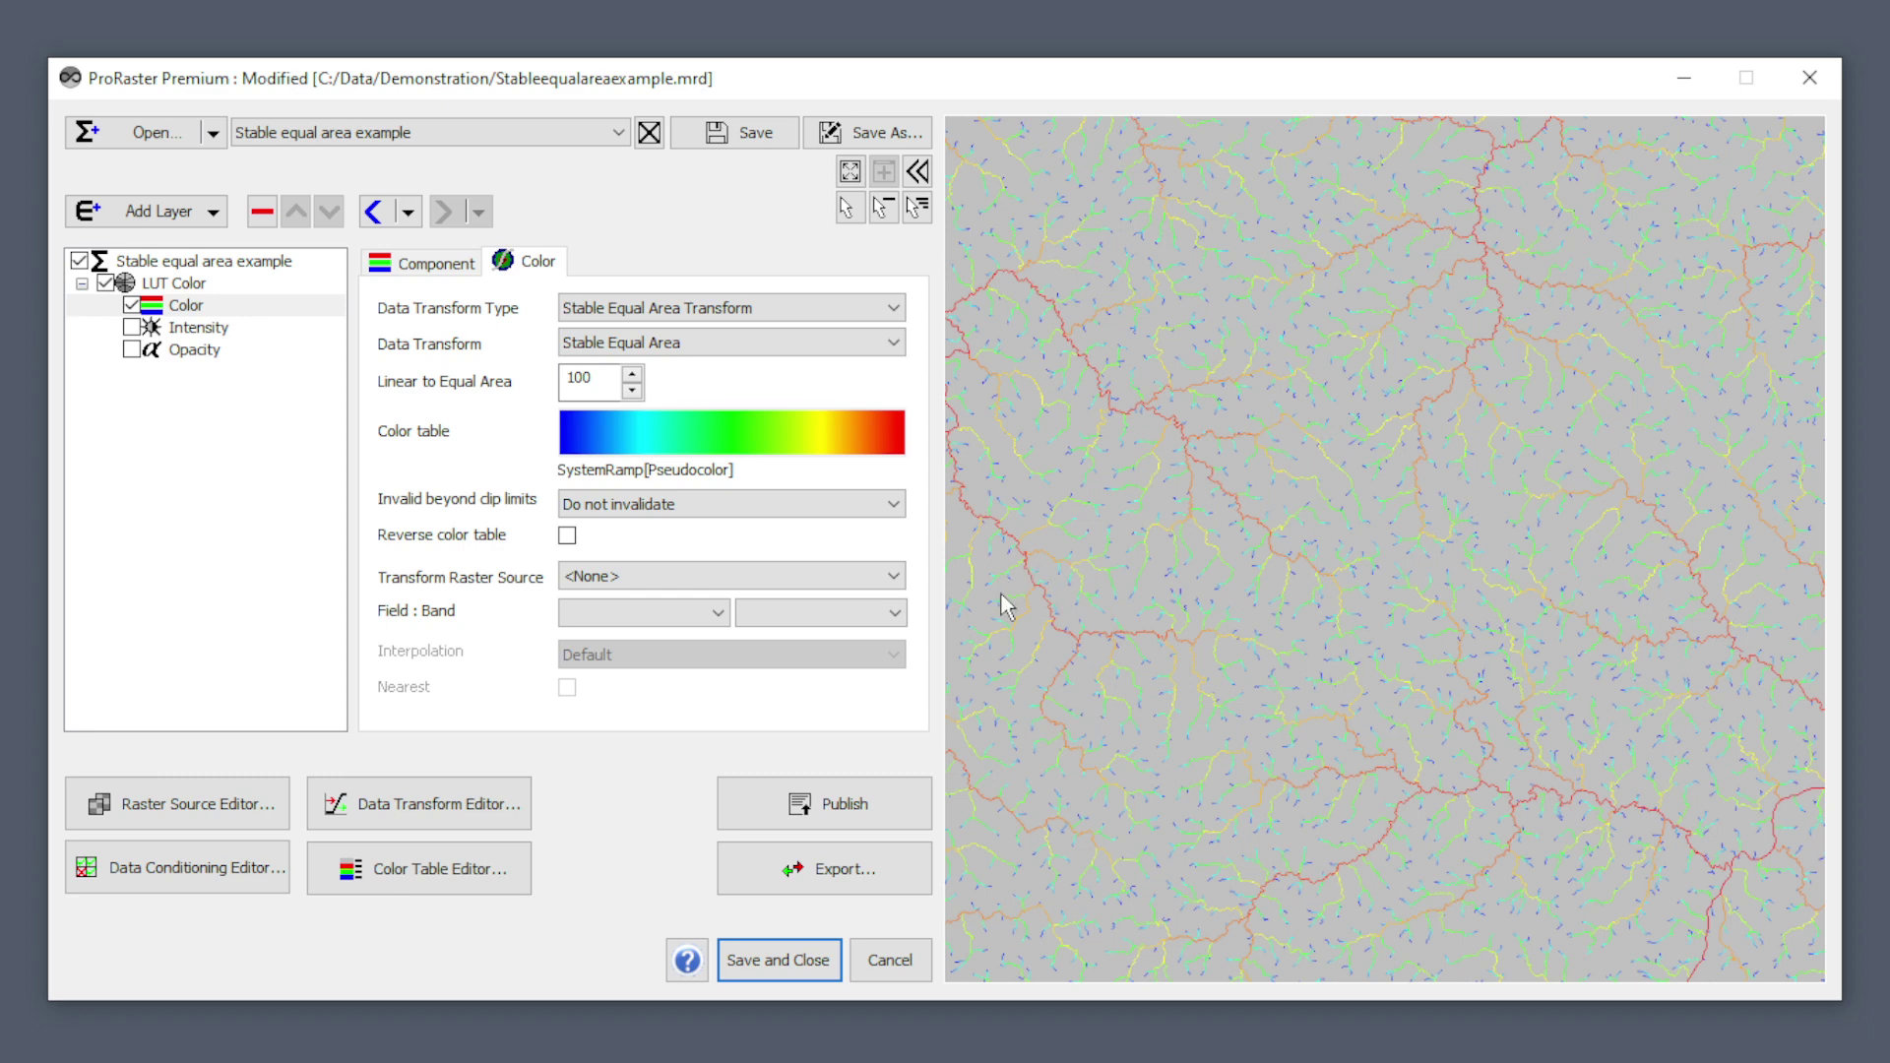
Step: Apply the Sigmoid Lightening Transform to the drainage Color component, then select the Sigmoid Darkening Transform
click(689, 307)
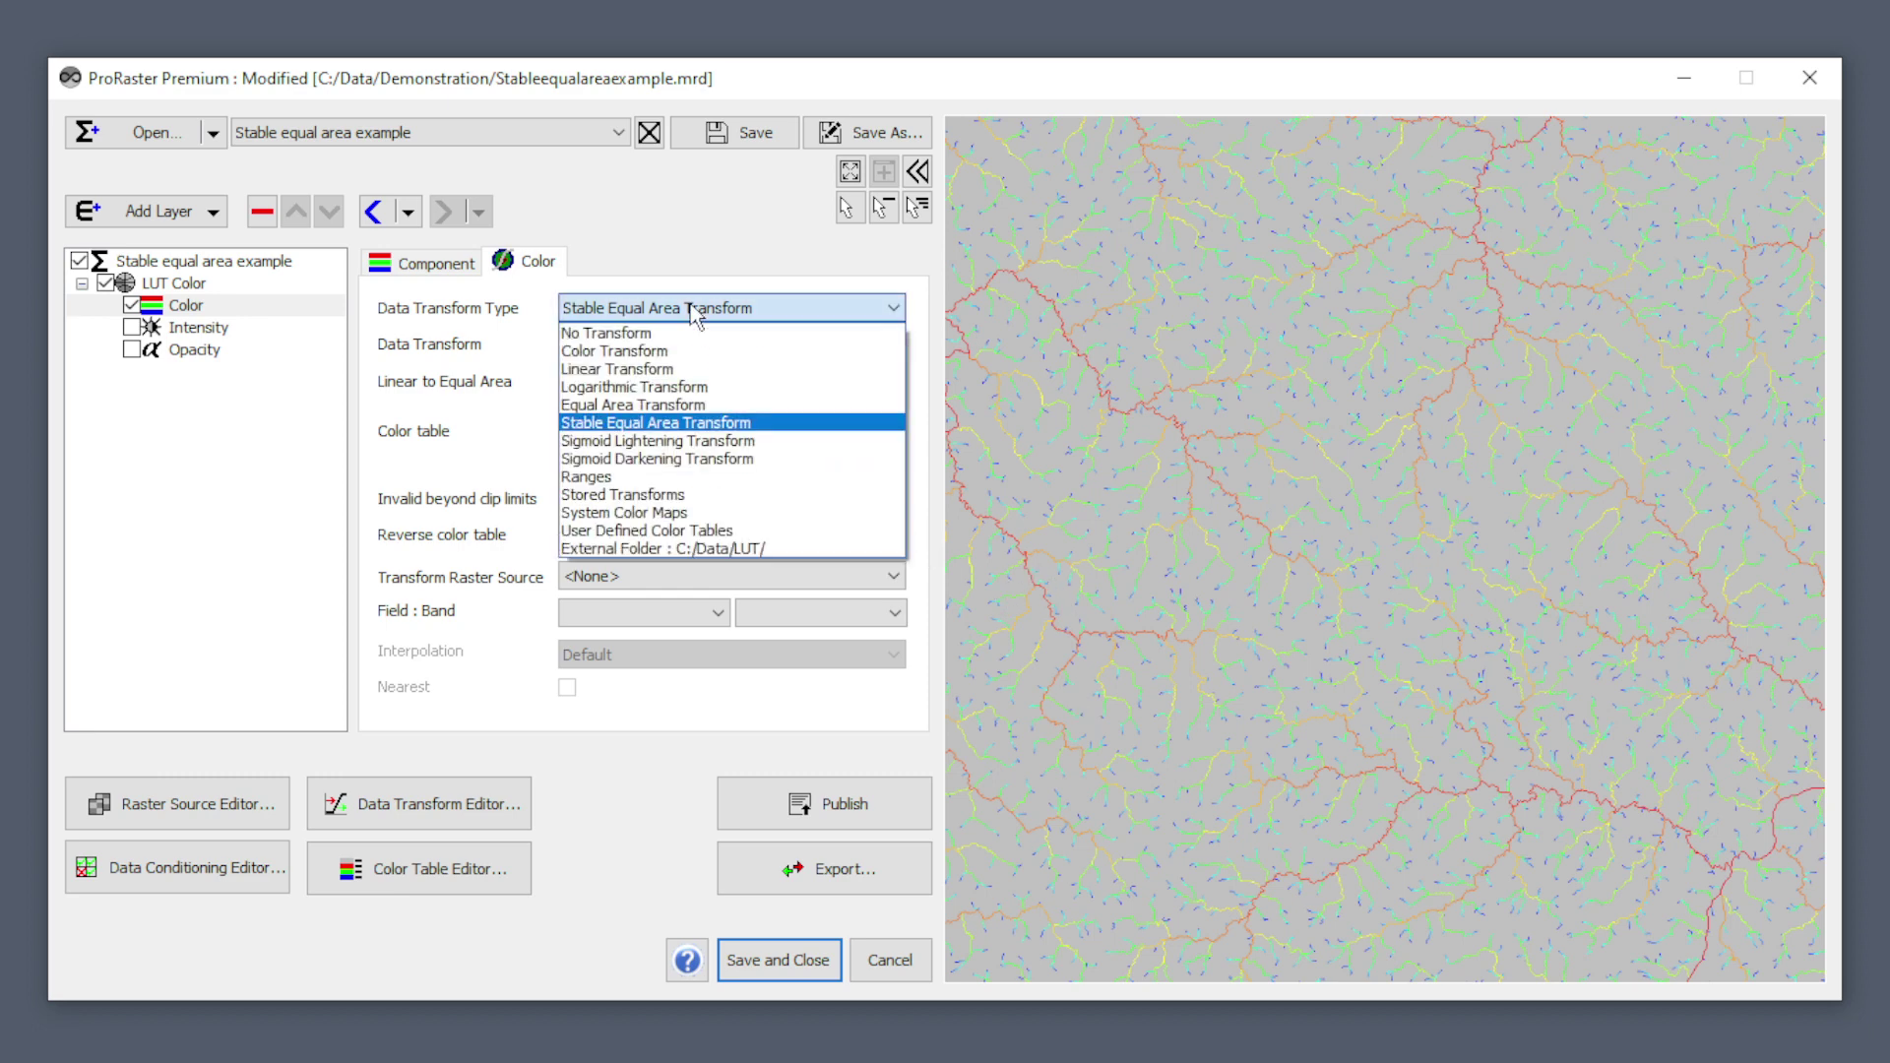
click(677, 448)
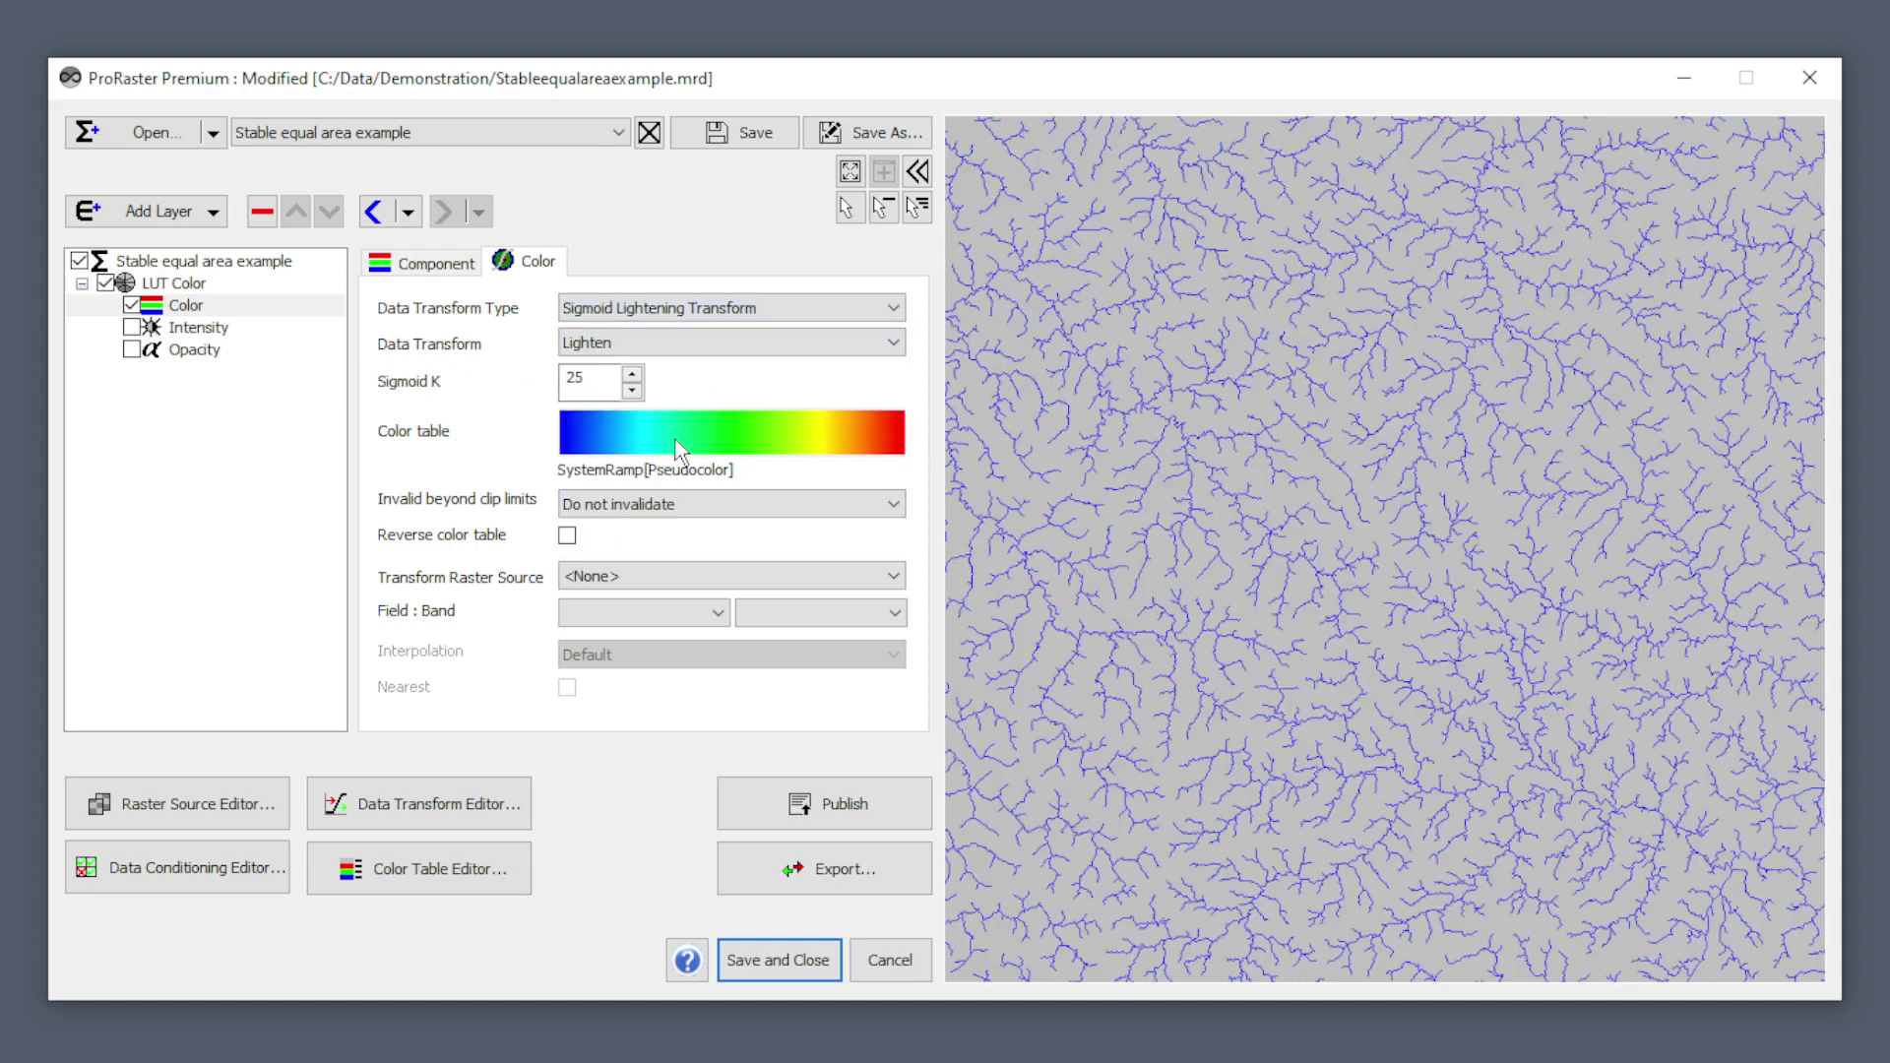
click(708, 313)
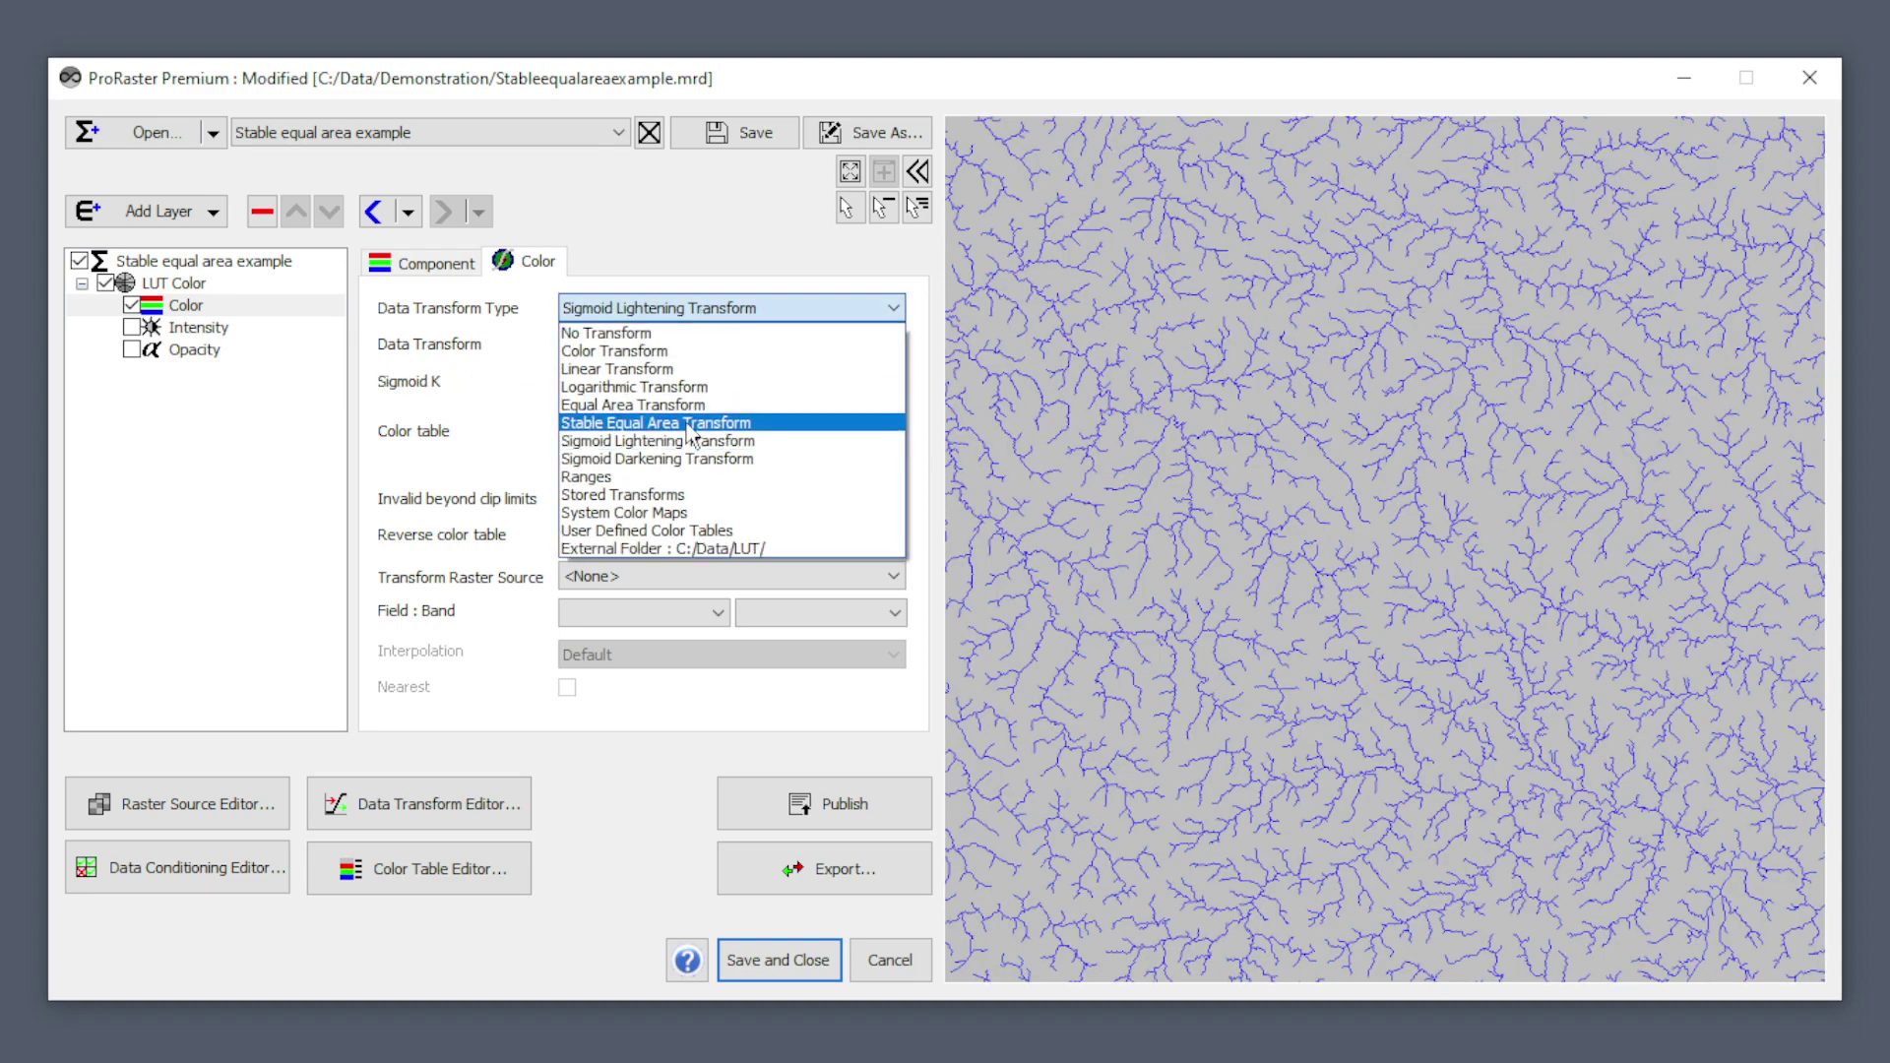
click(689, 458)
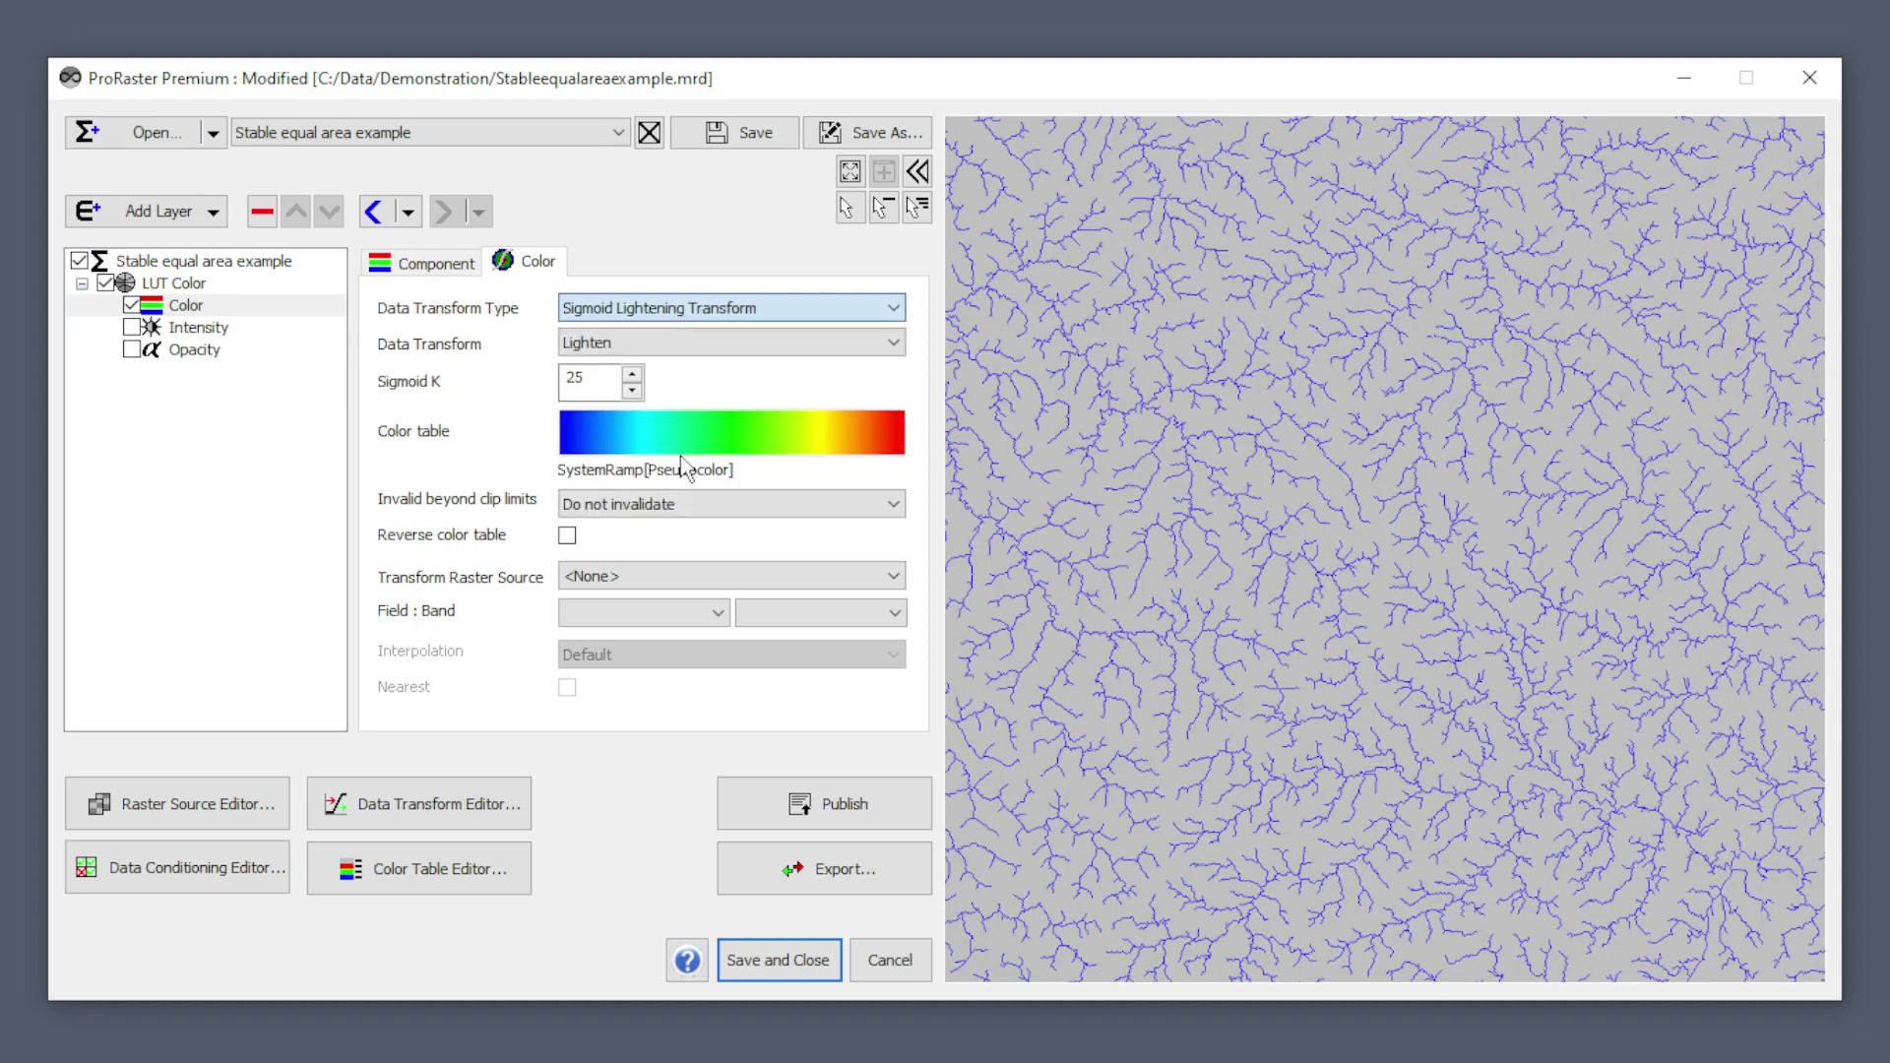
Step: Switch to the Terrain LUT transform algorithm and show its Color component's data transform settings
click(470, 132)
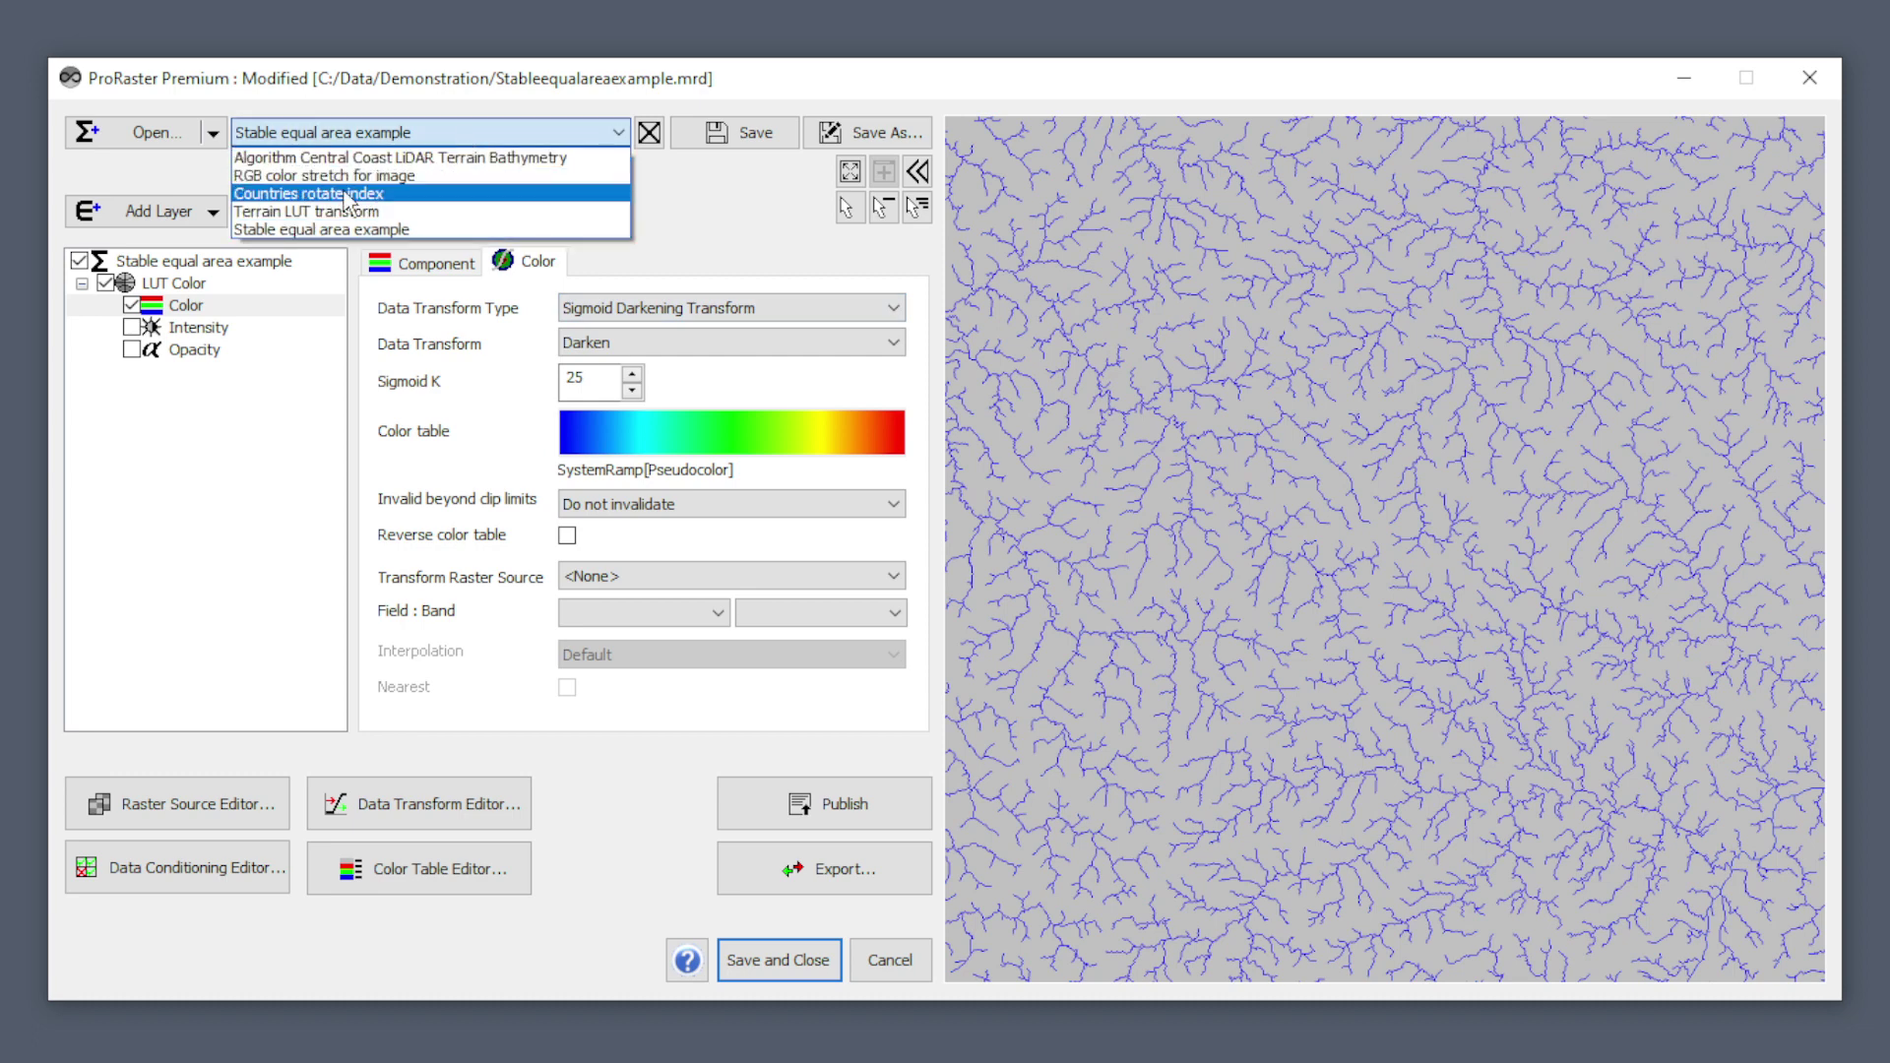
click(344, 212)
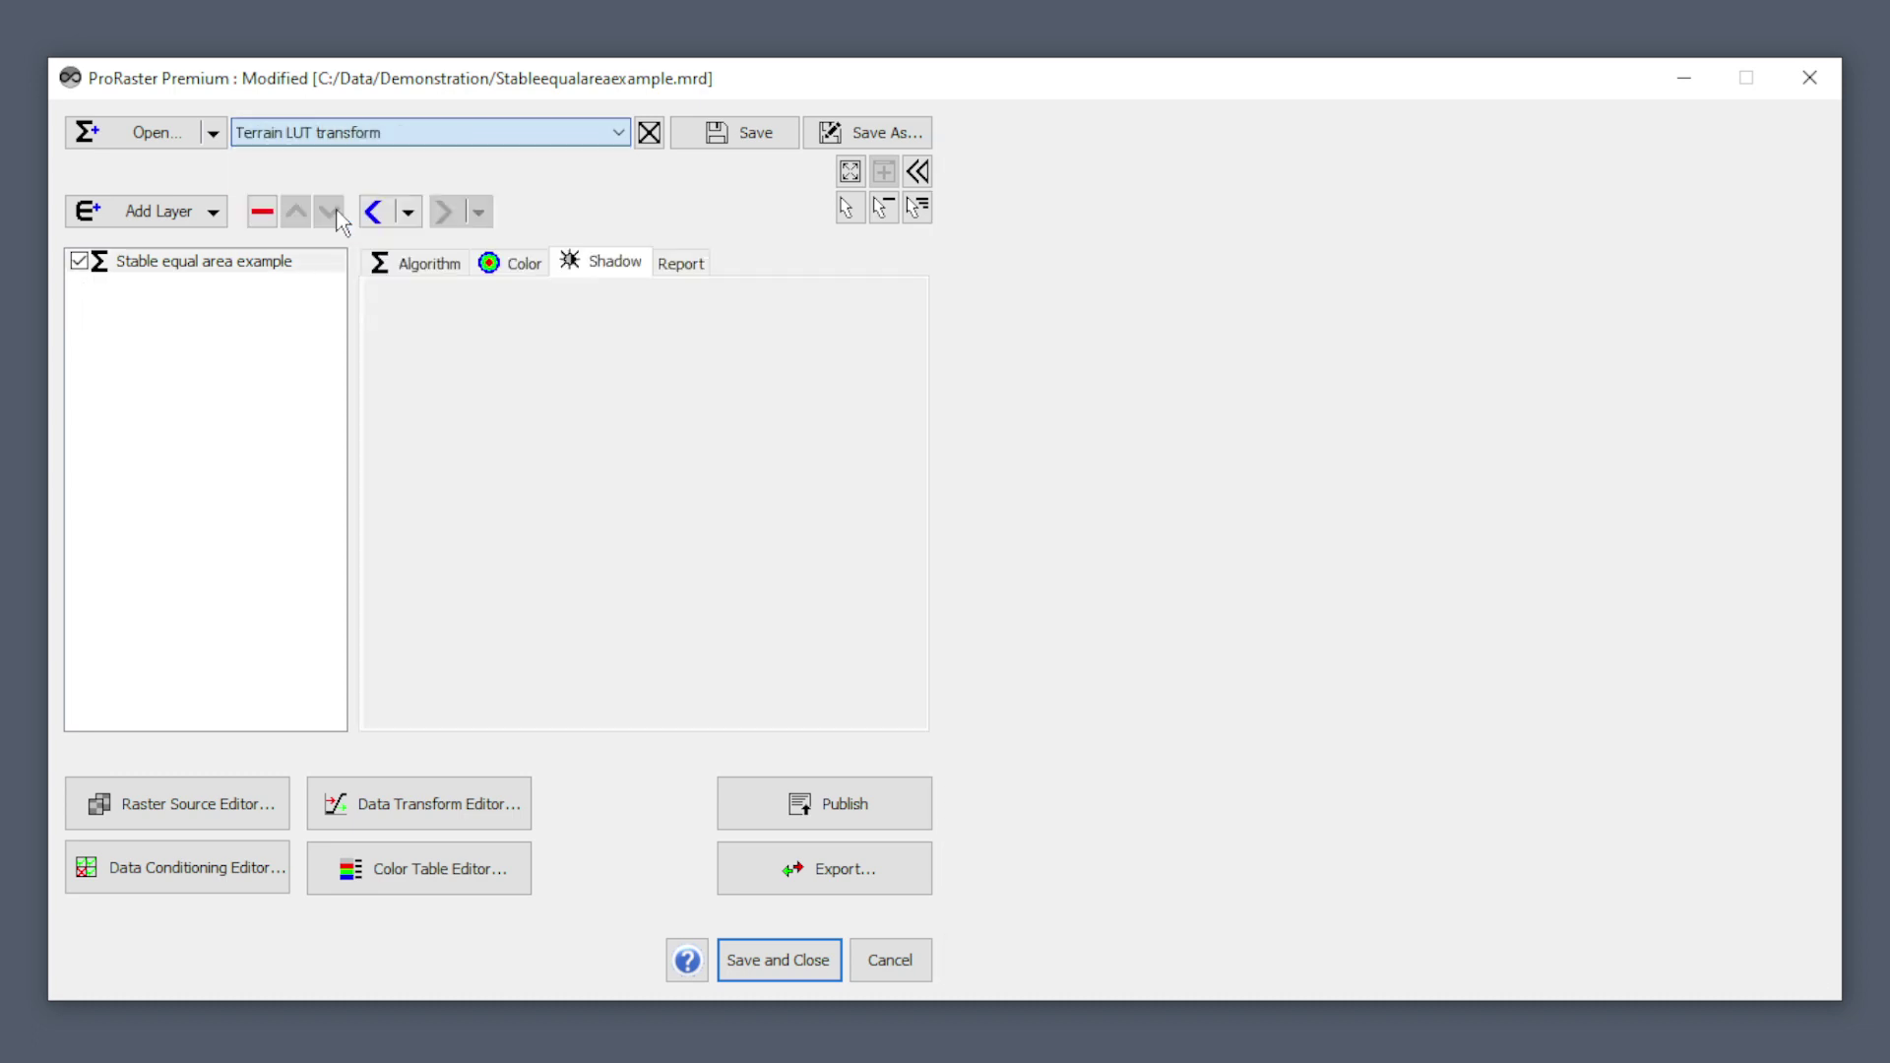
click(251, 308)
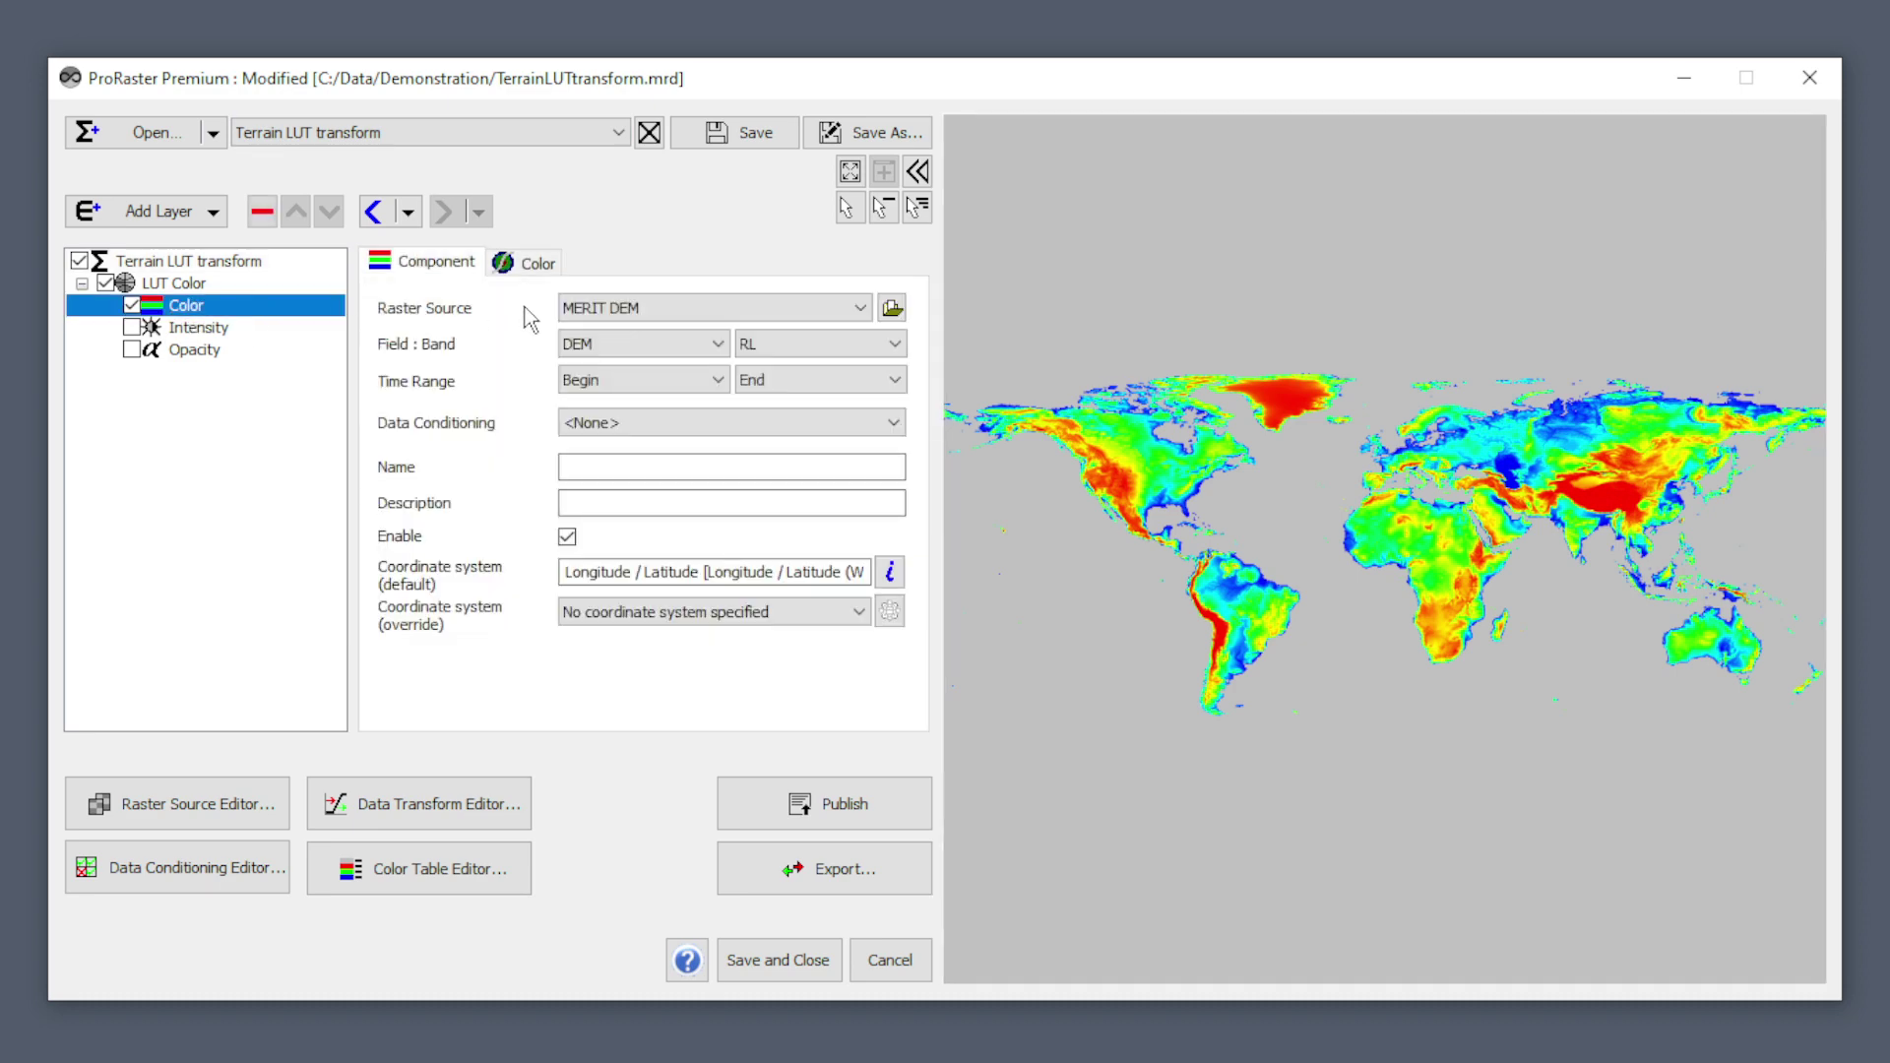
click(539, 264)
Step: Apply the Sigmoid Lightening Transform to the terrain Color component and review its available Lighten clip variants
click(694, 308)
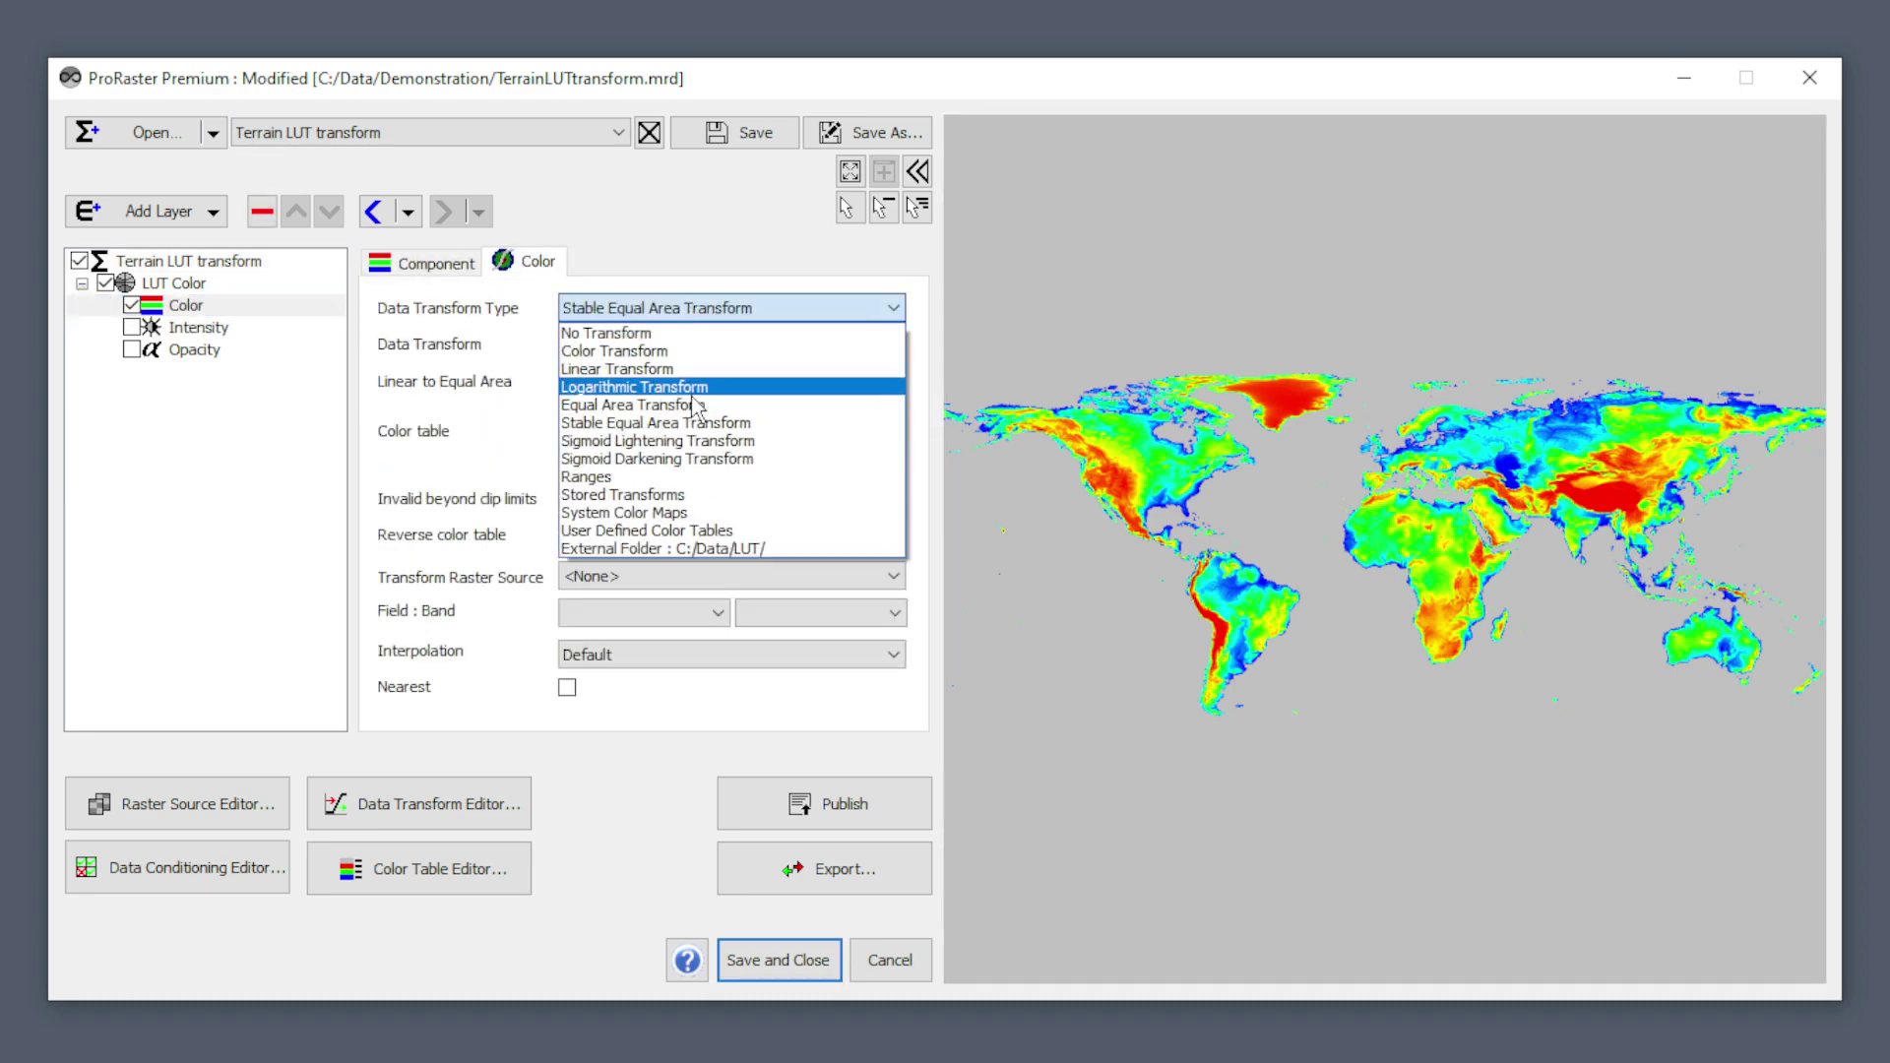
click(682, 445)
click(726, 343)
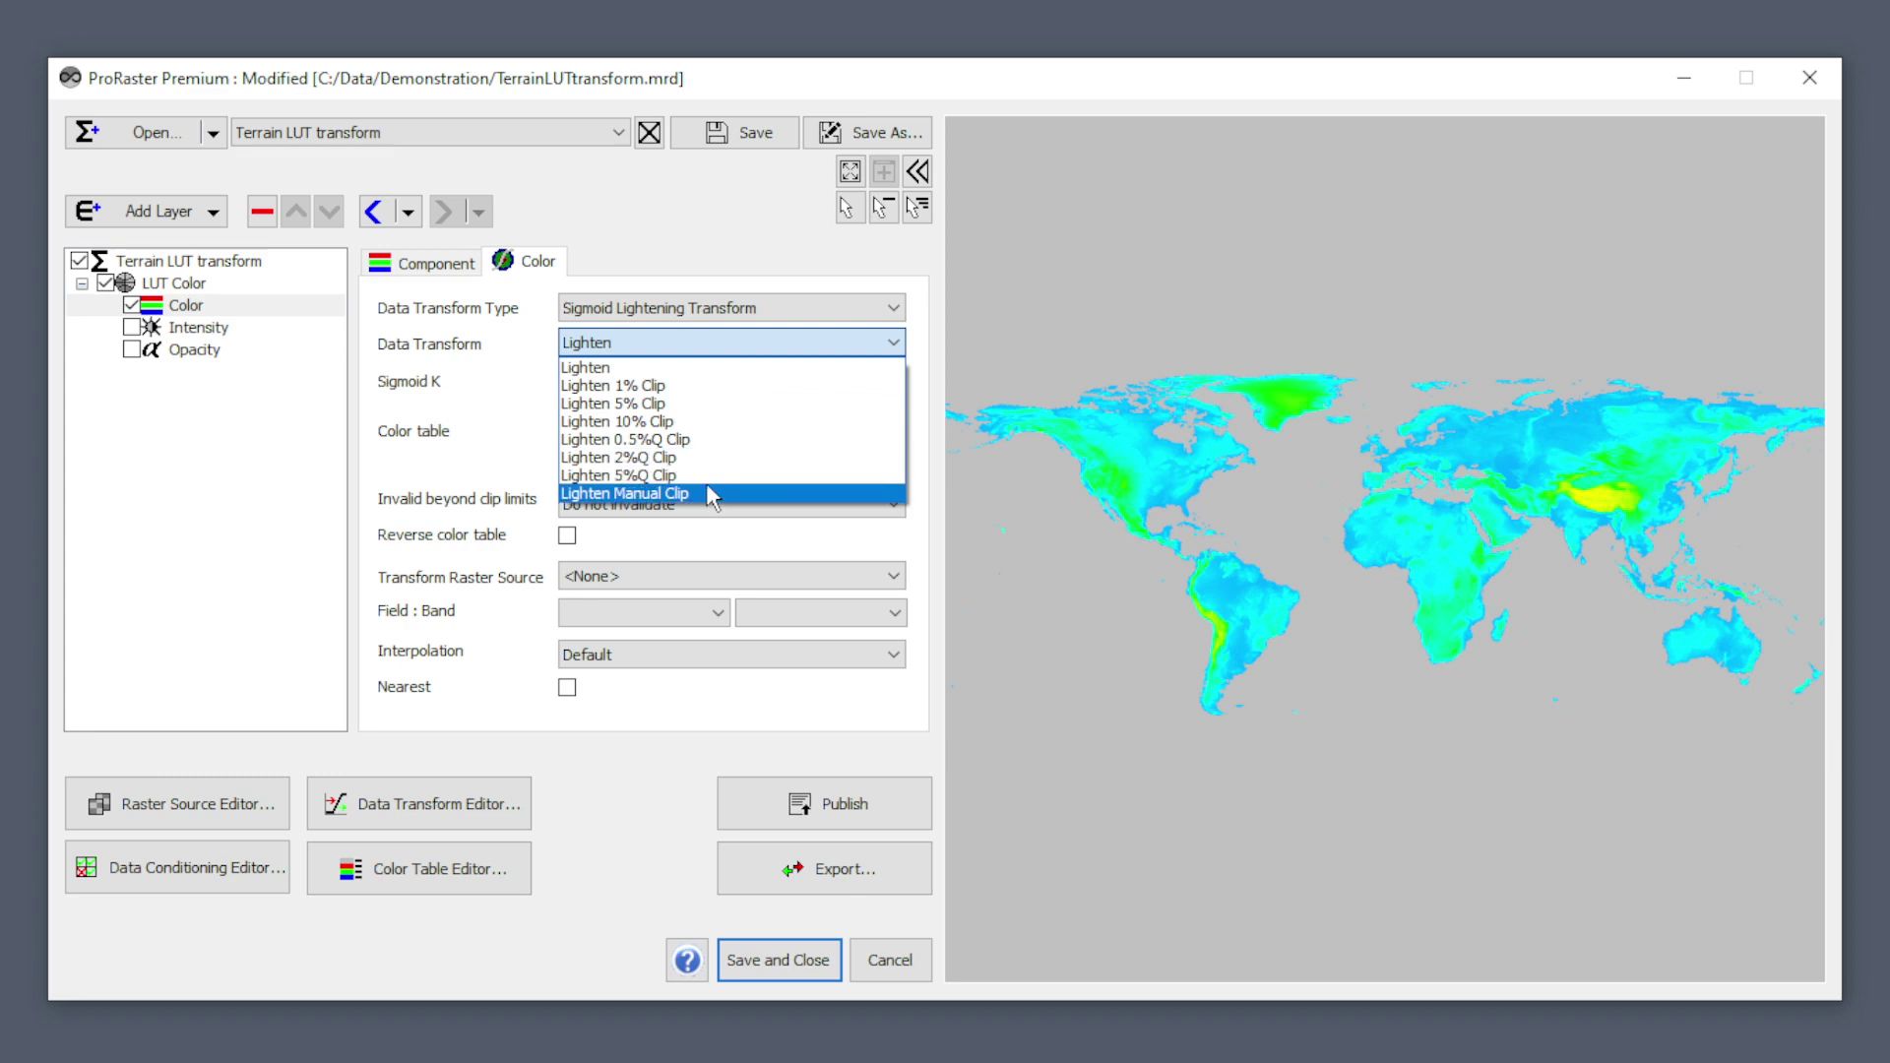
click(799, 306)
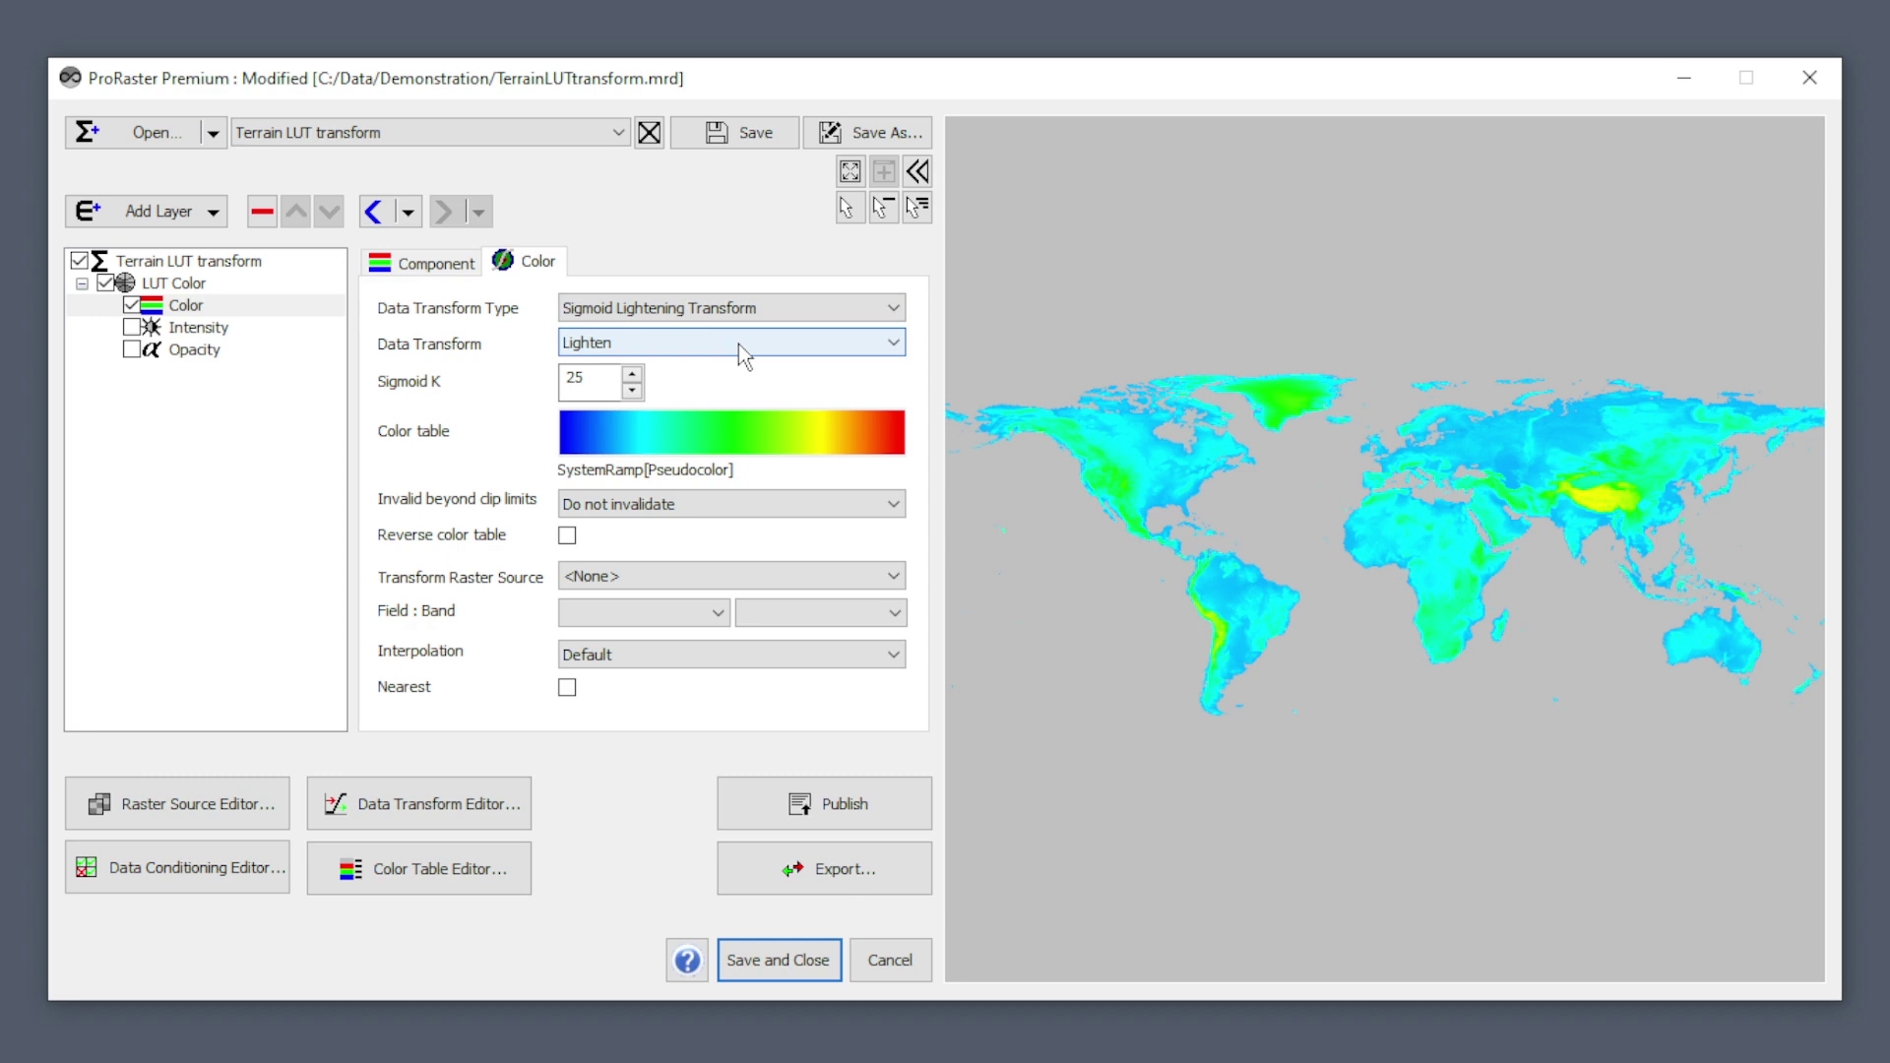
Step: Set the terrain transform's Sigmoid K to 1, reduce it to 0, and raise it to 100
click(602, 379)
drag(601, 379, 526, 381)
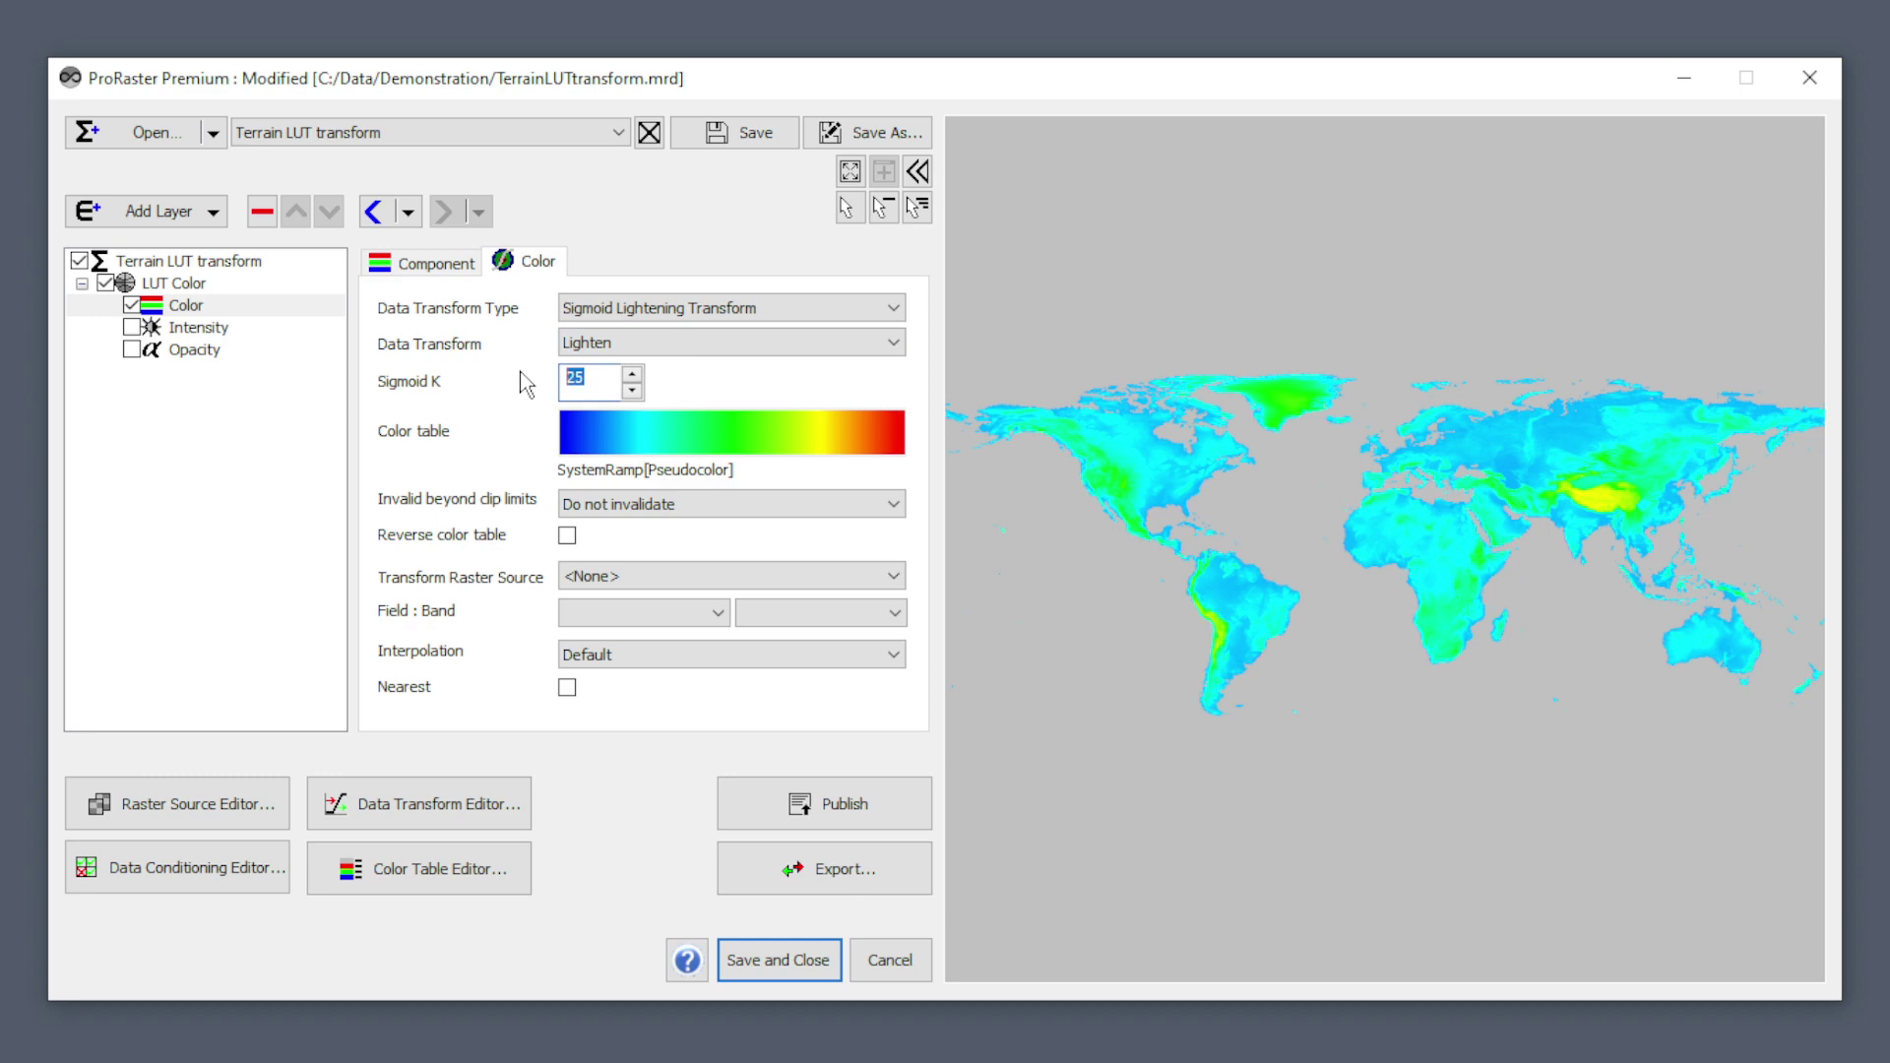
text(1)
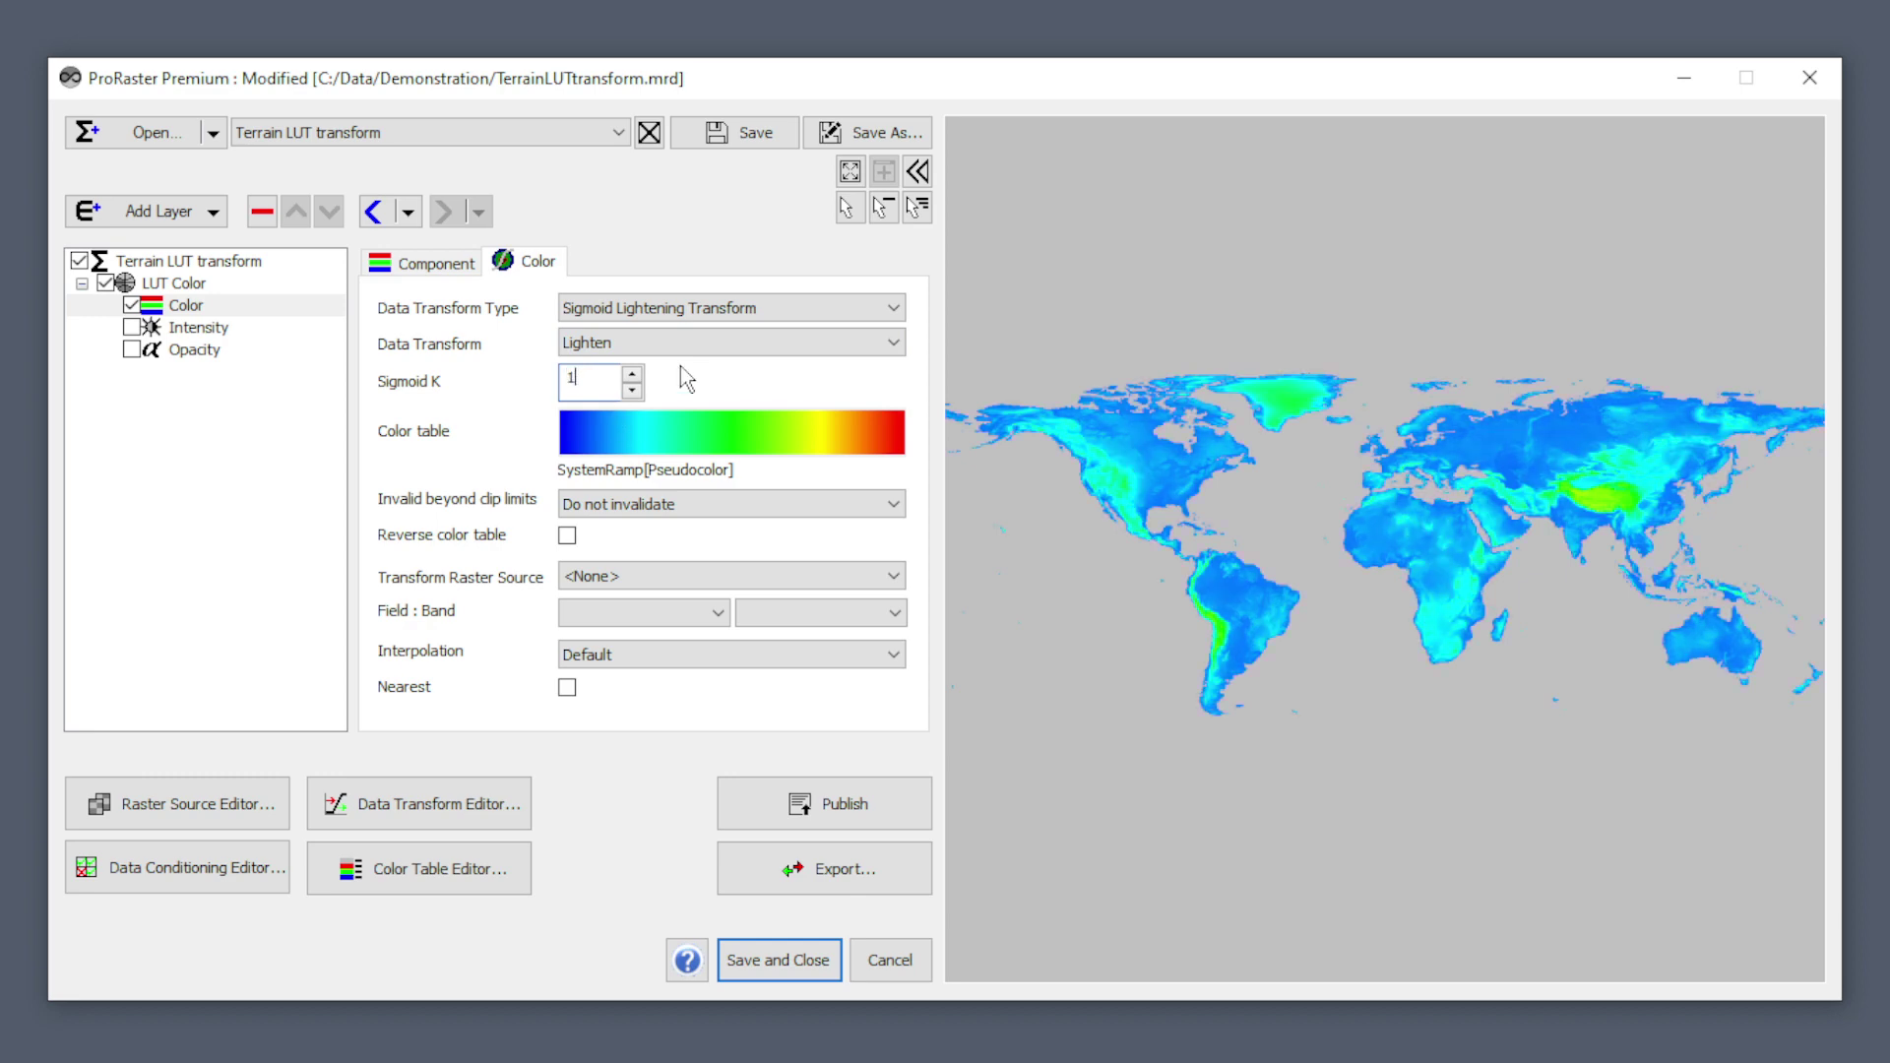
click(633, 390)
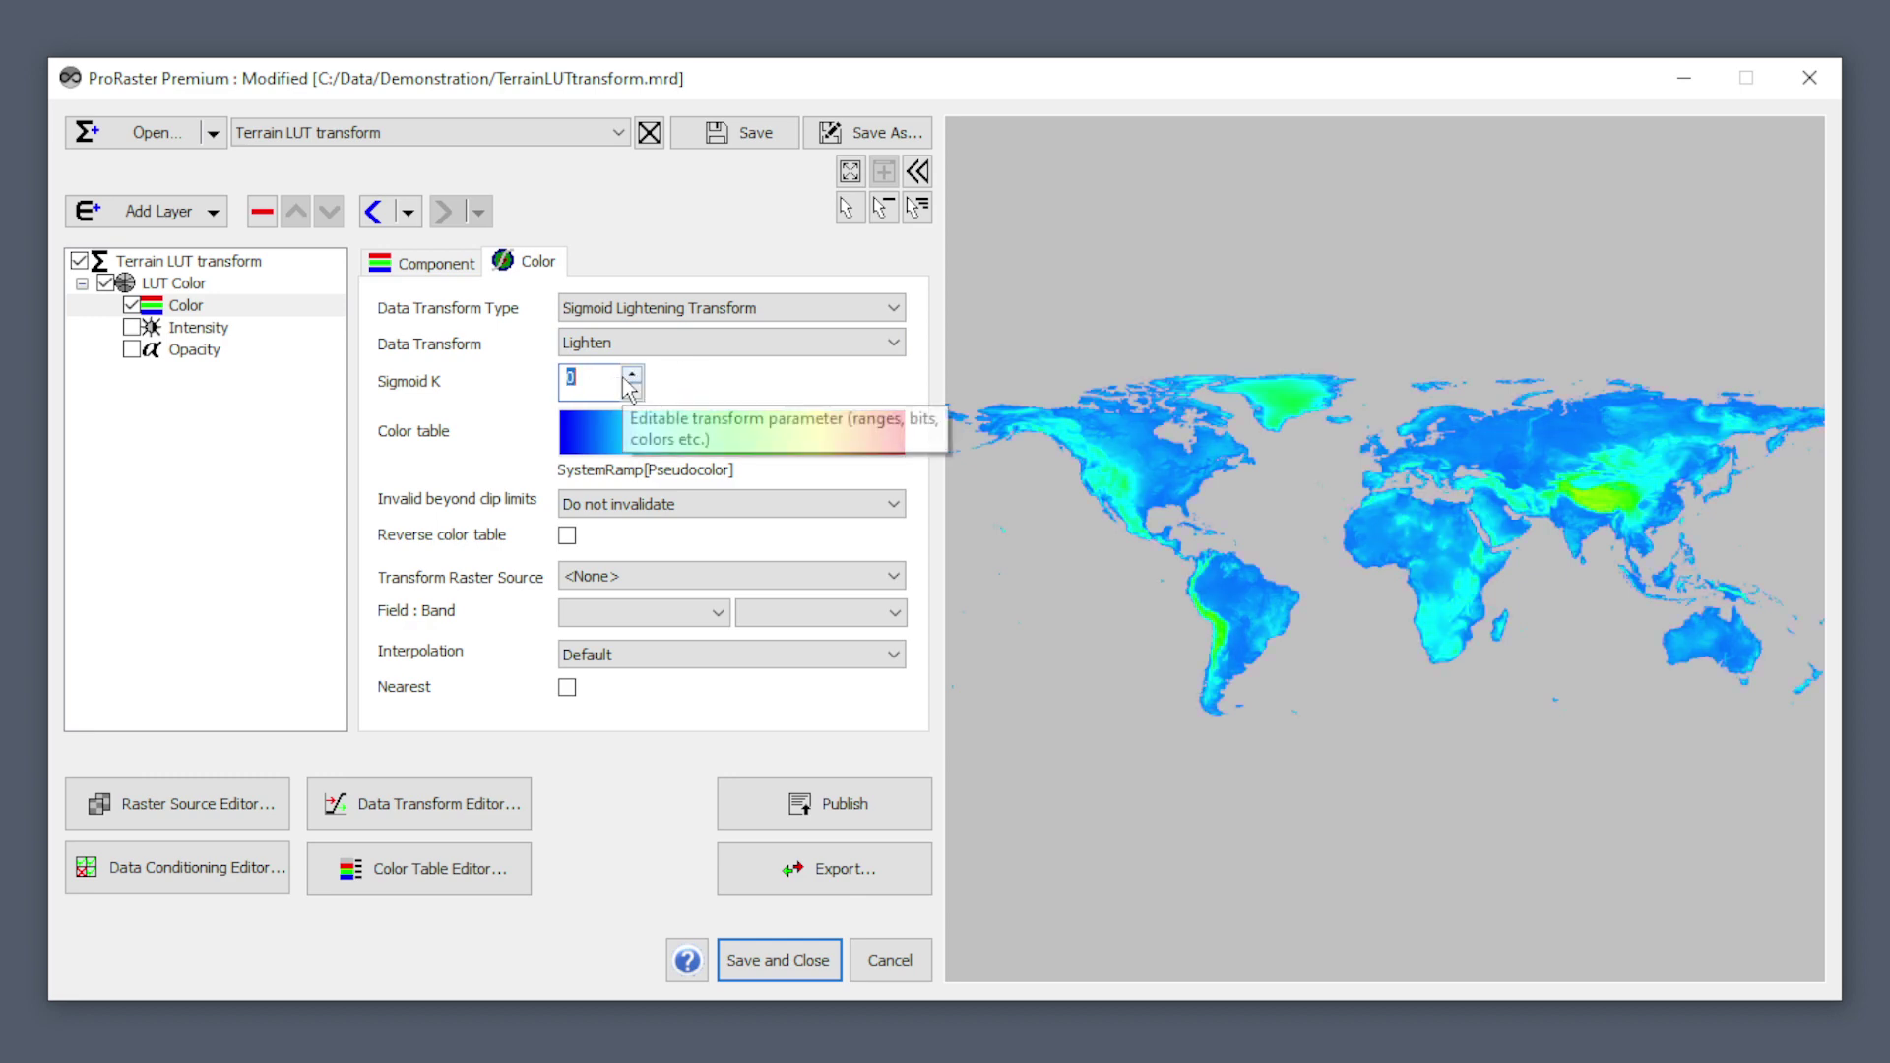
text(100)
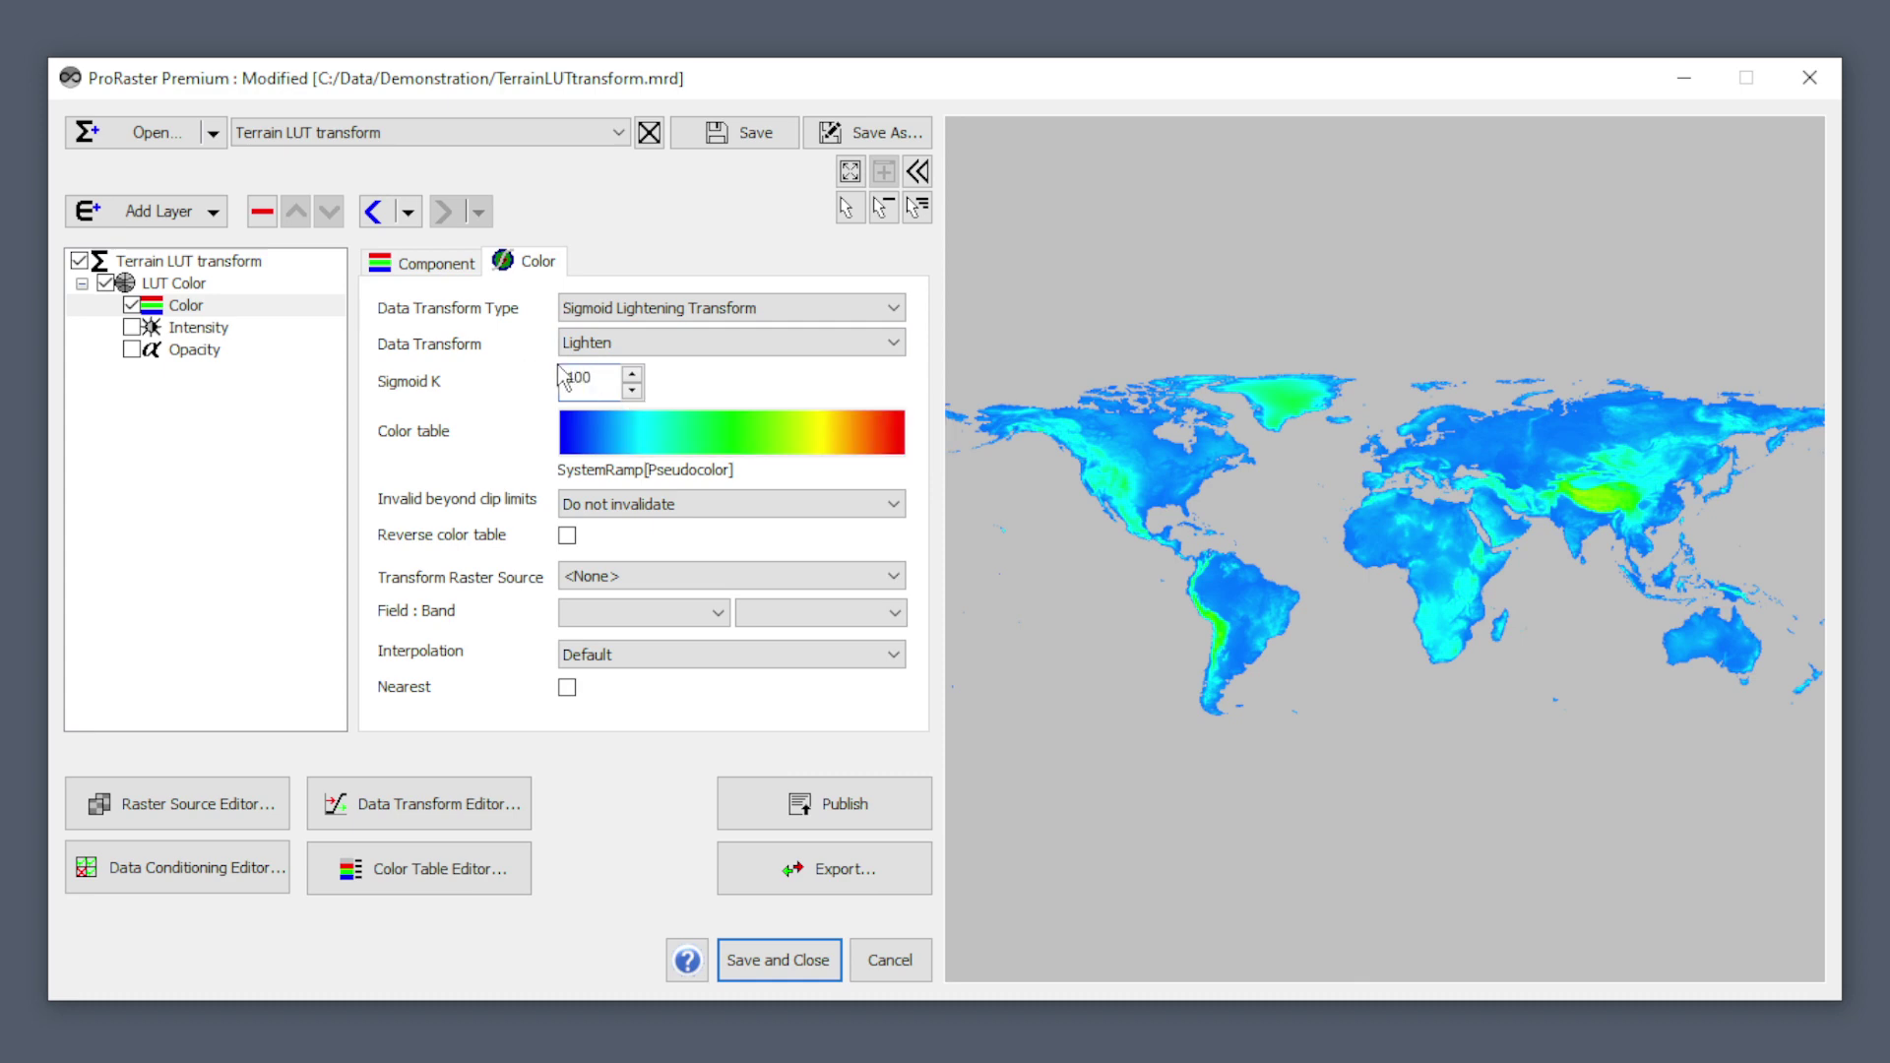
Step: Lower the Sigmoid K stepwise to about 80 while watching how the terrain coloring responds
click(632, 396)
click(632, 391)
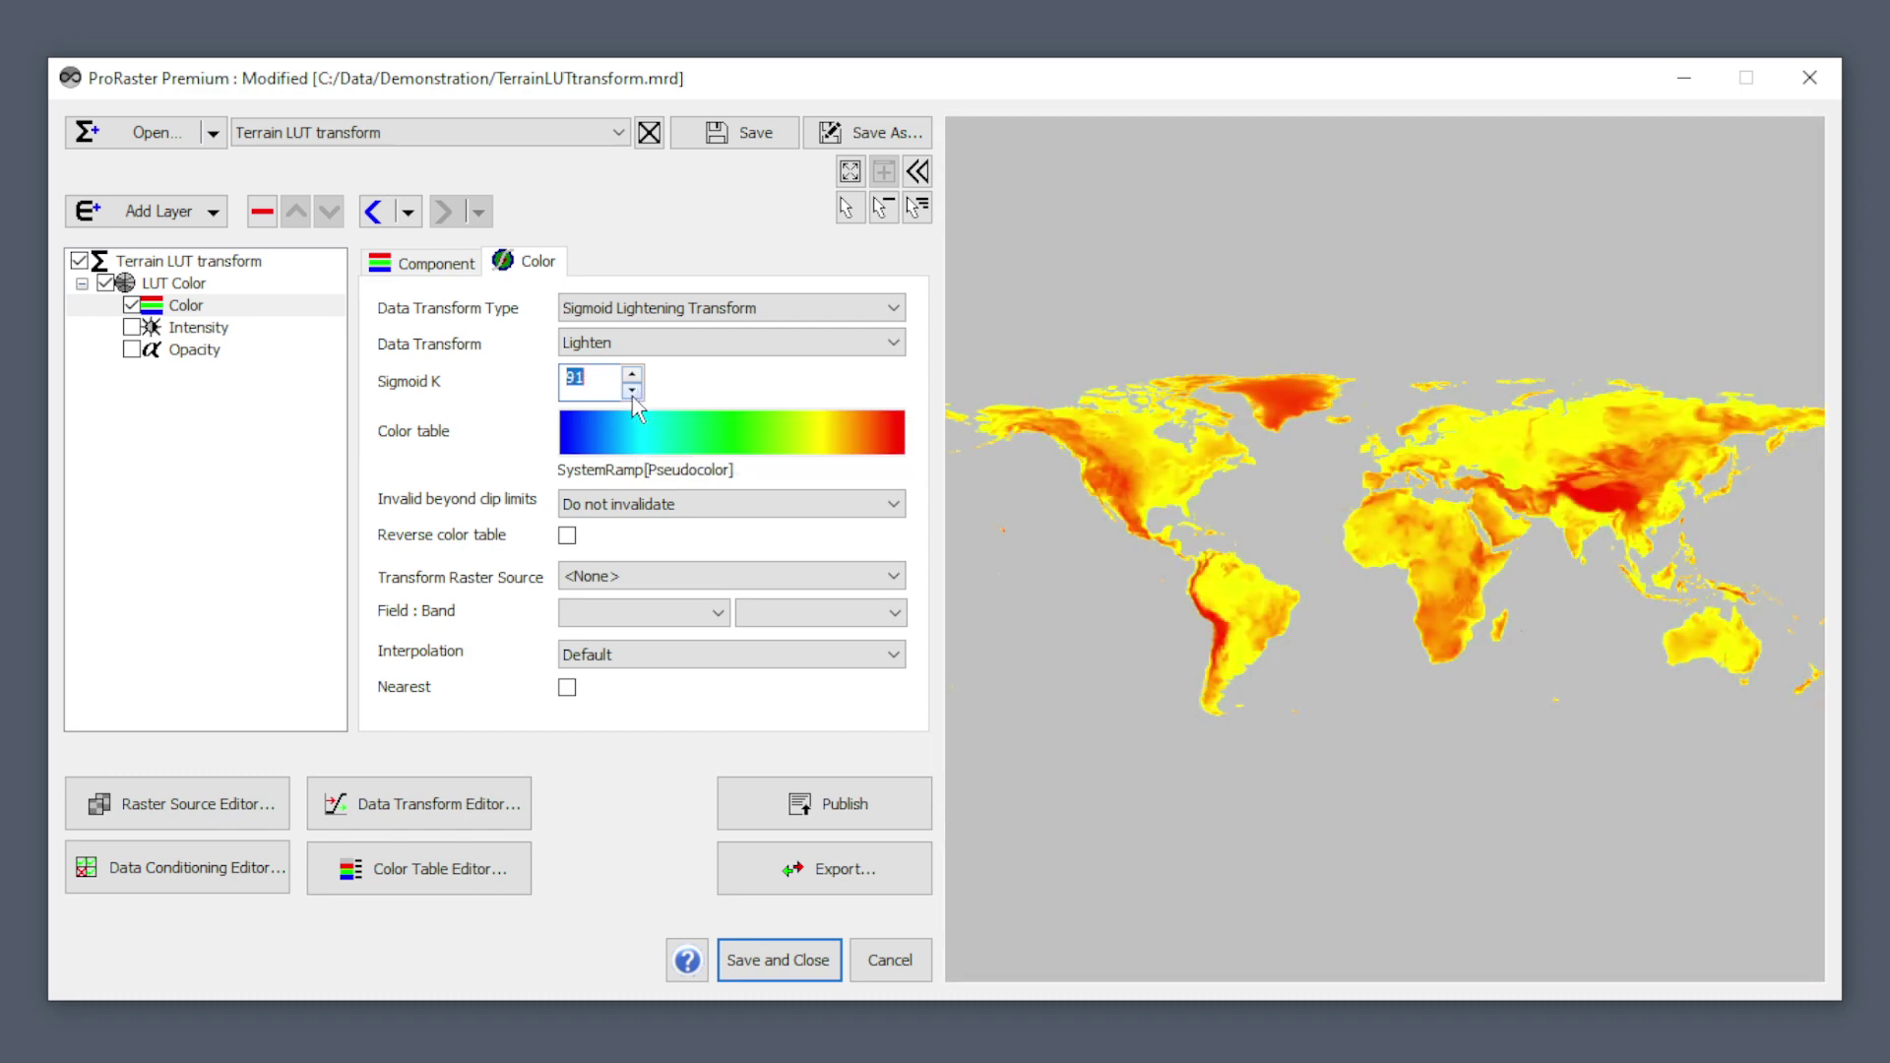
click(632, 392)
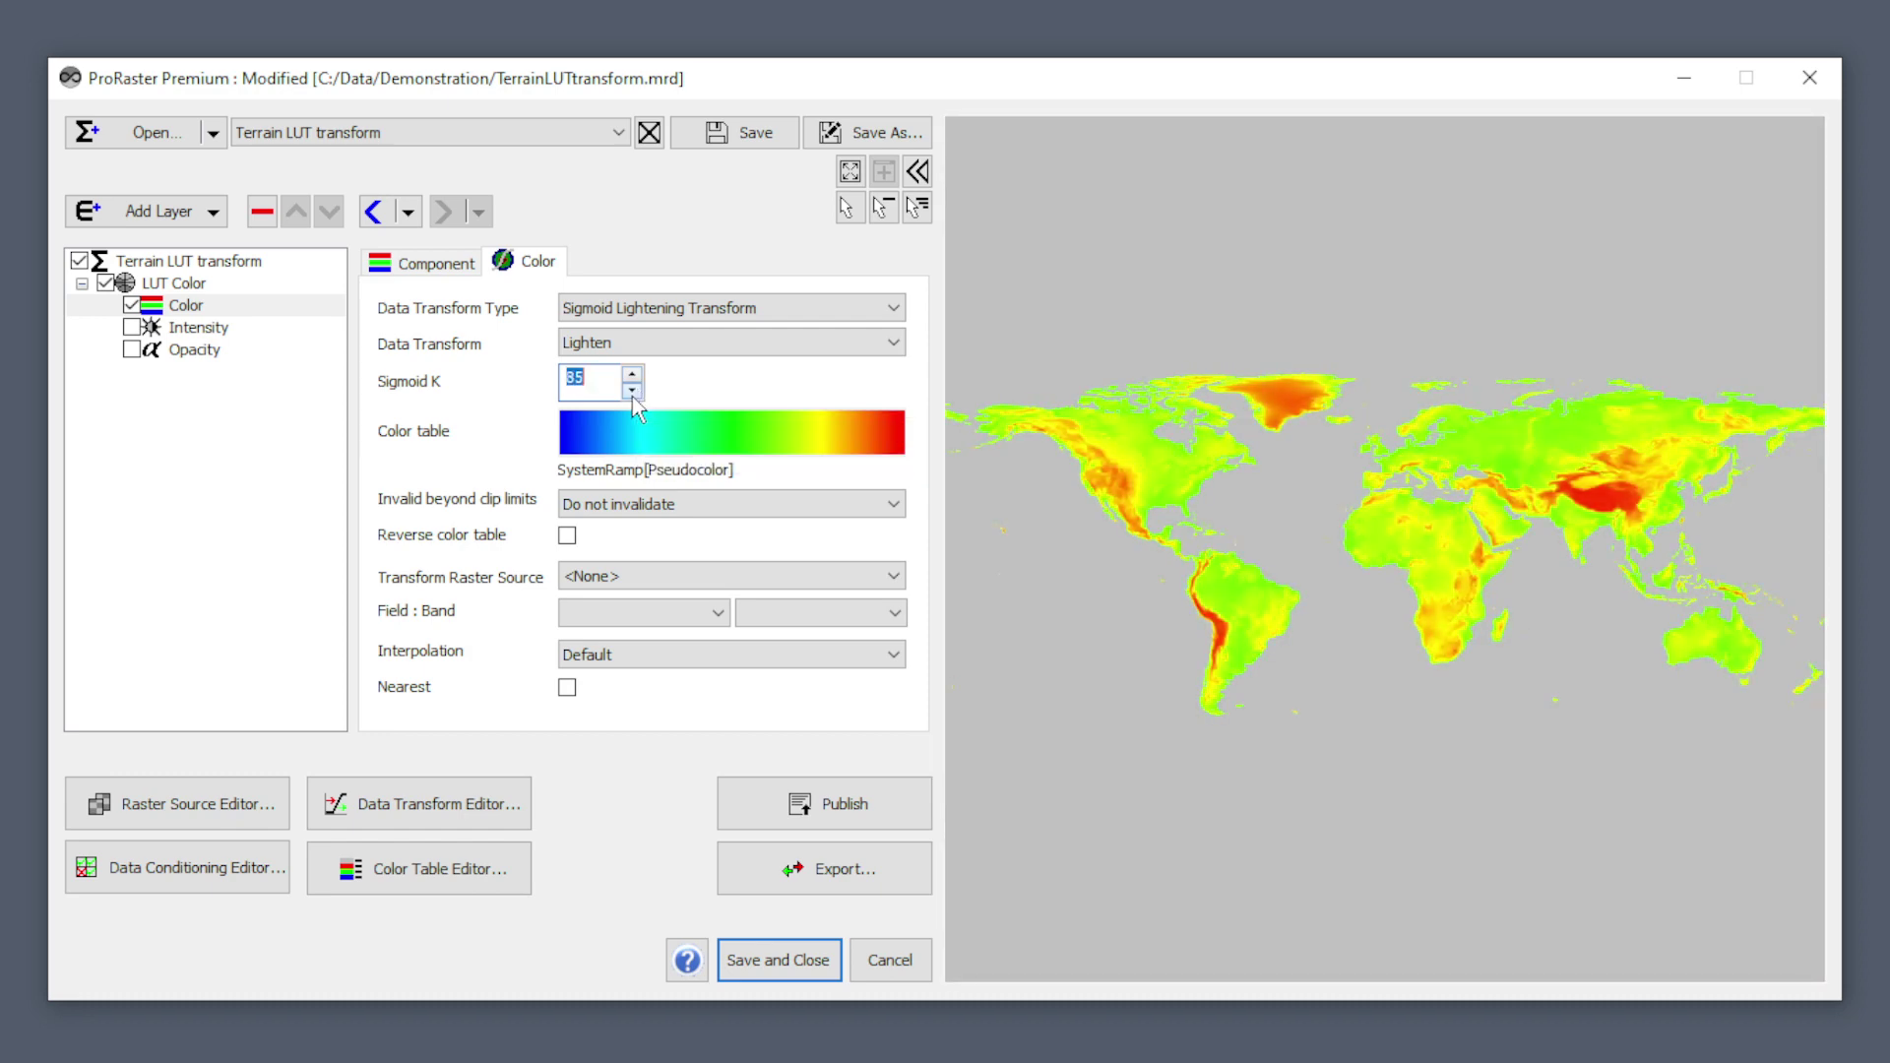
click(632, 392)
click(631, 392)
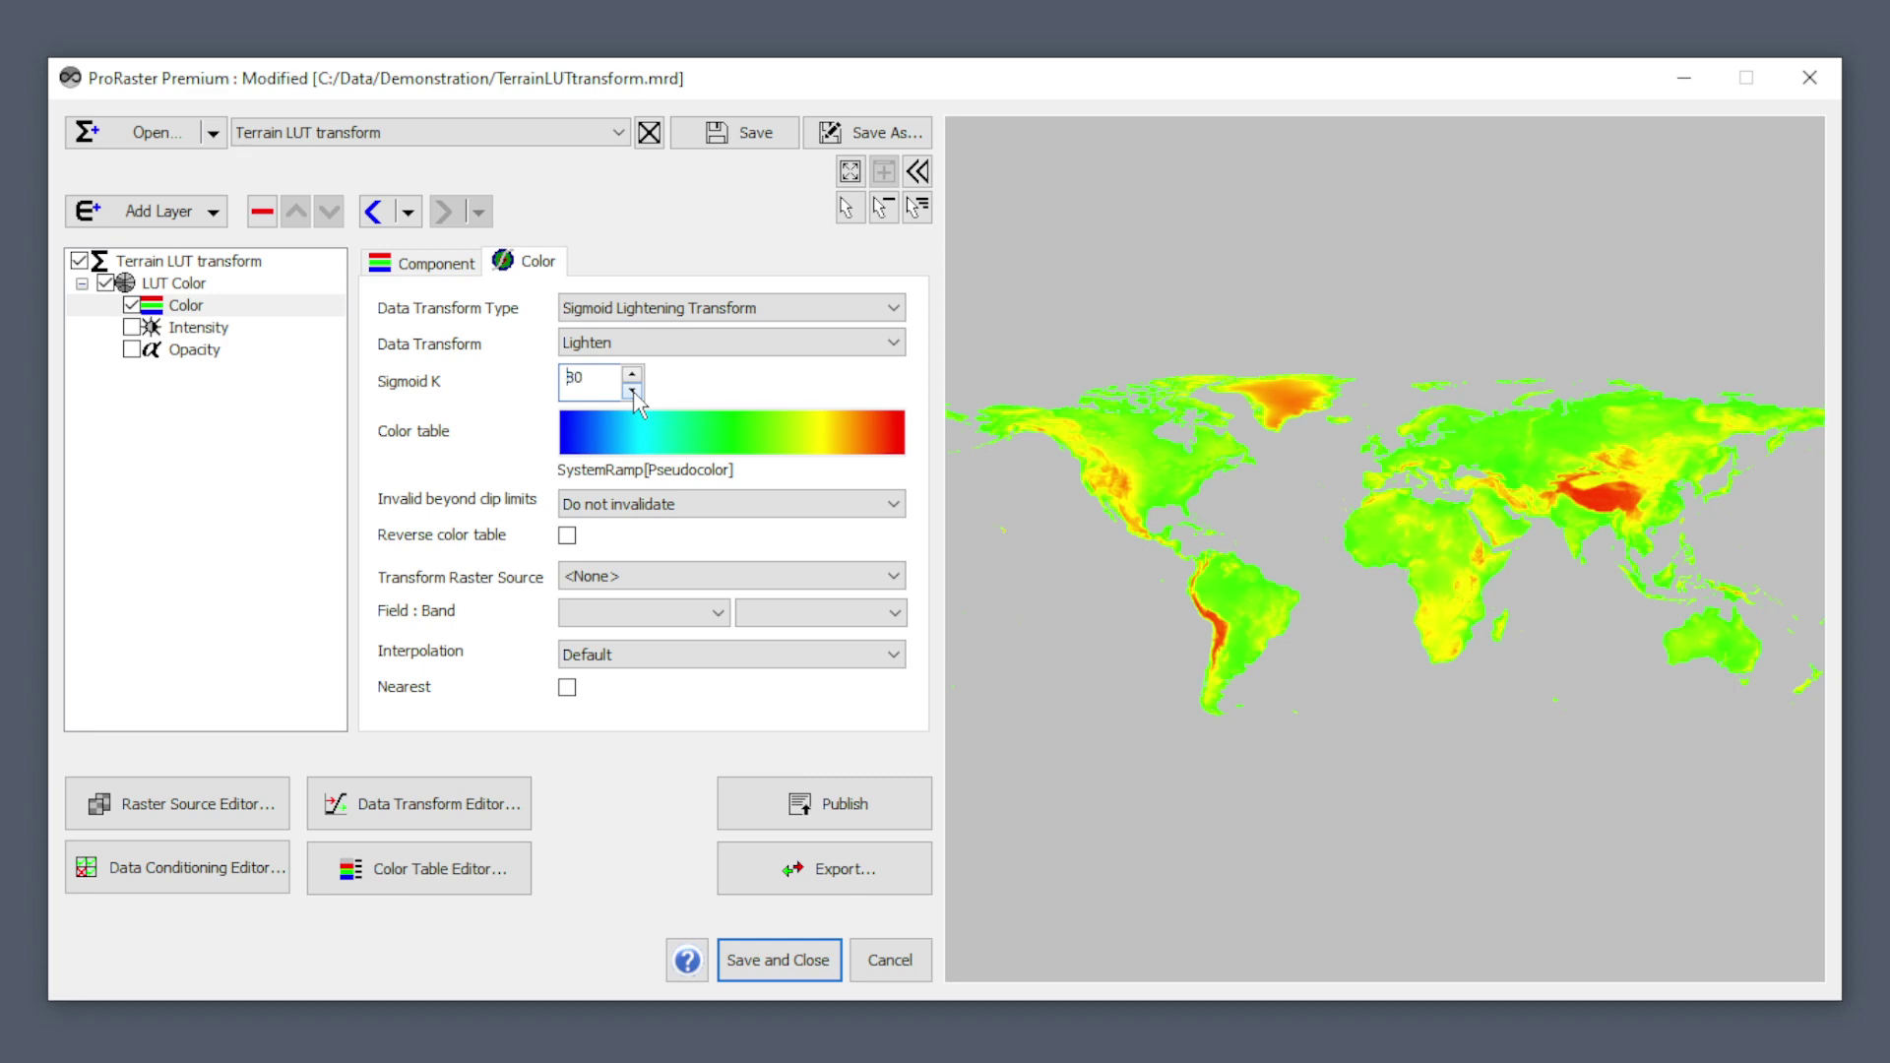
click(632, 374)
Step: Apply the basic Ranges transform to the terrain Color component with 8 ranges
click(758, 313)
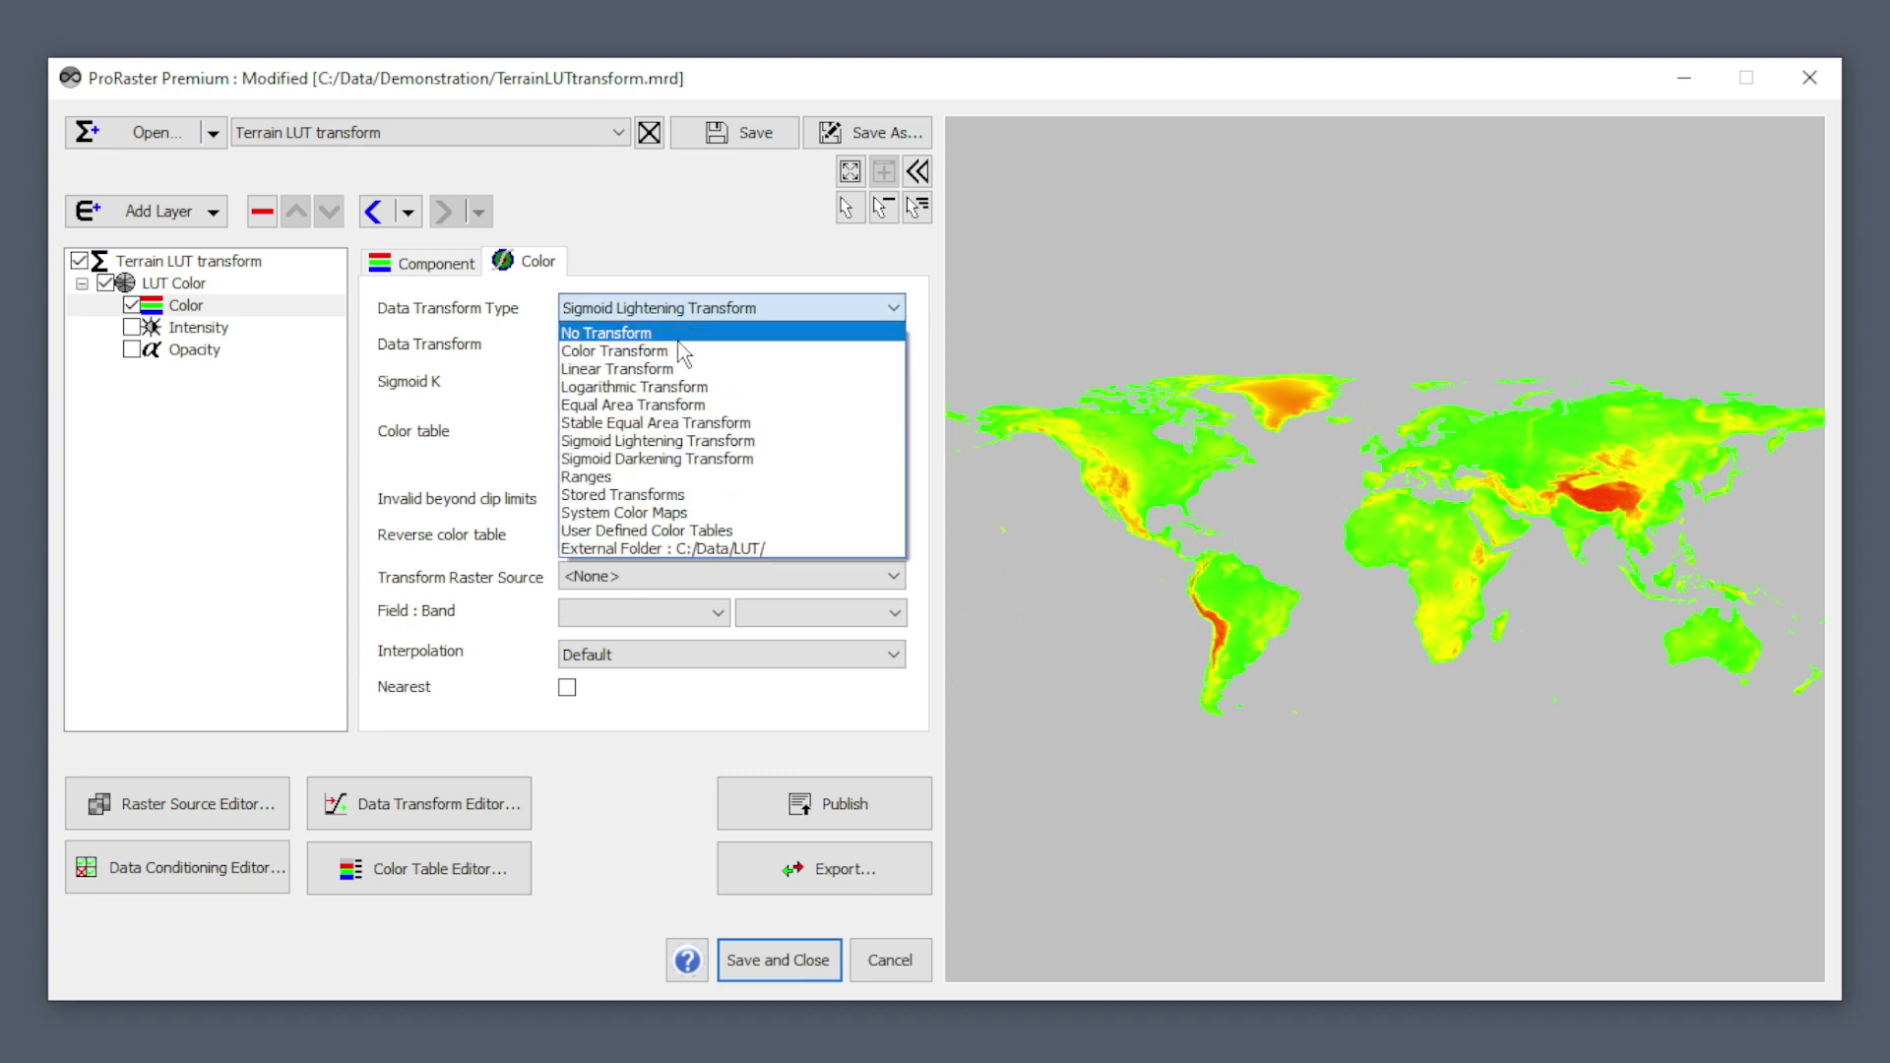
click(625, 479)
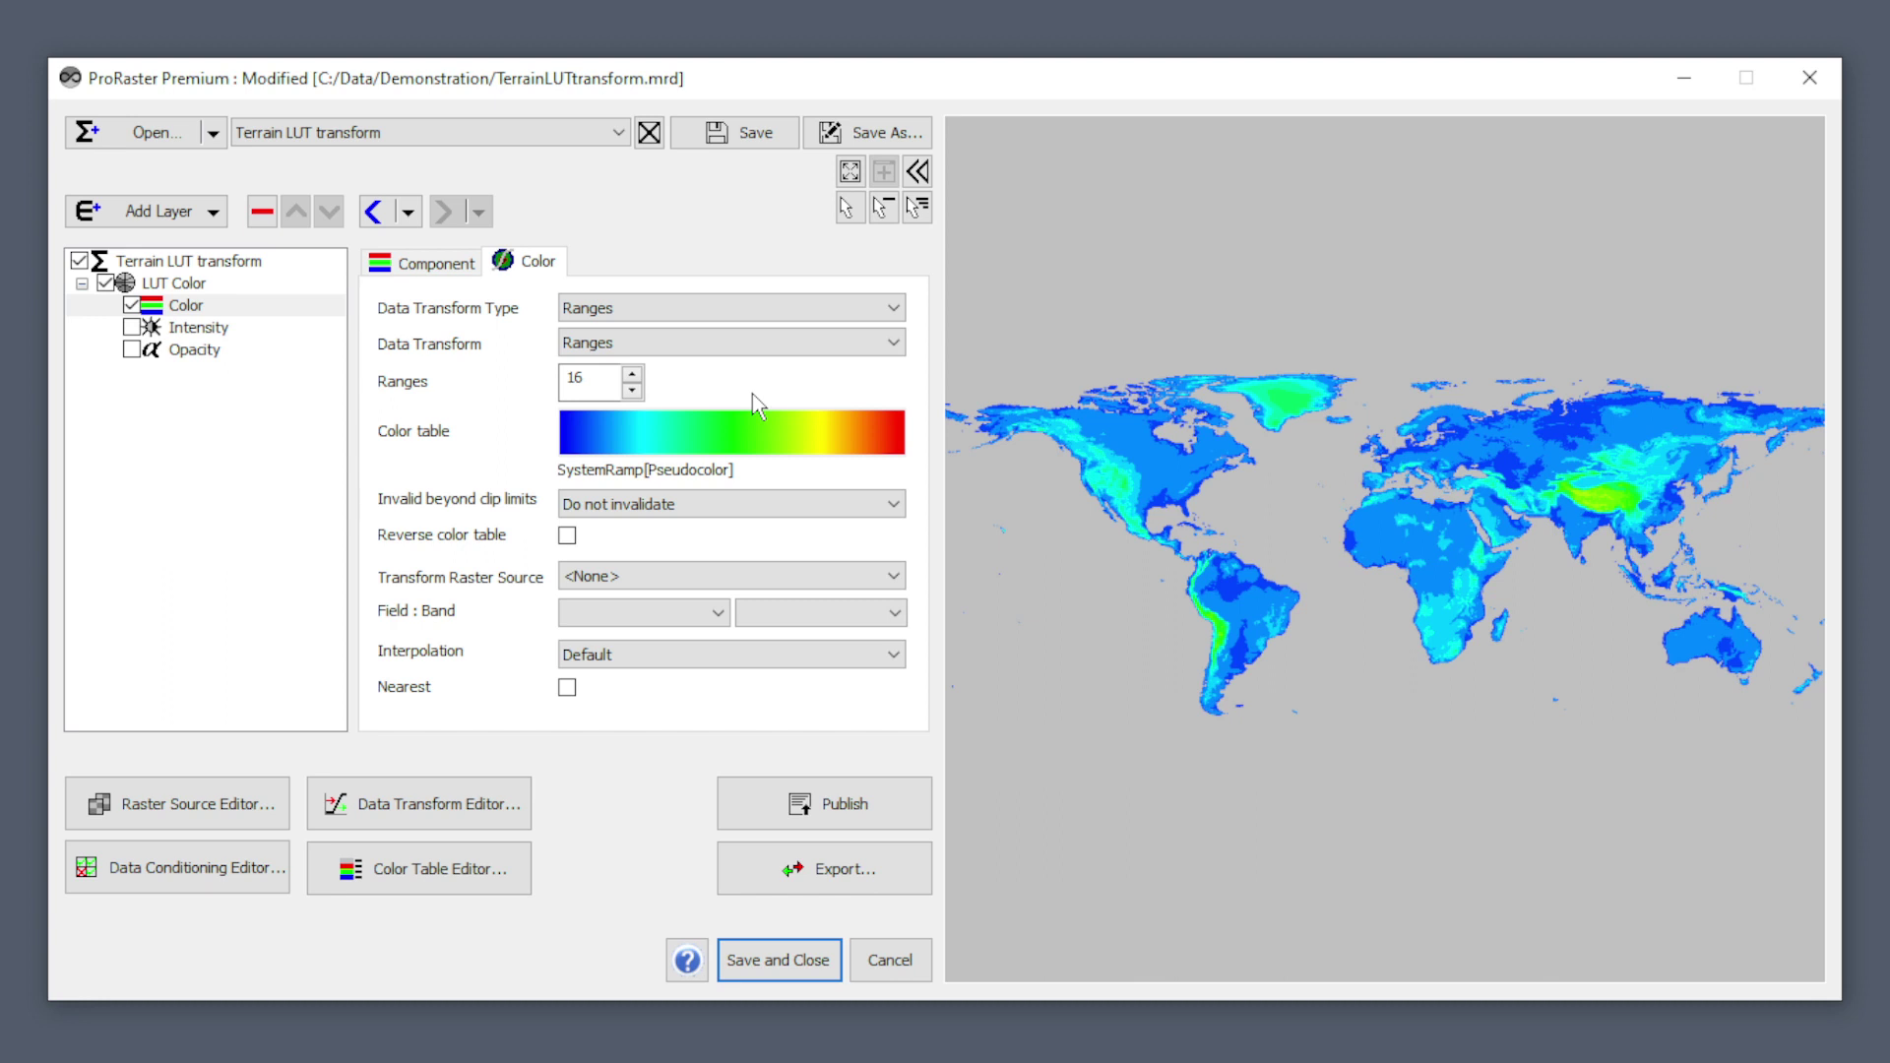
click(885, 347)
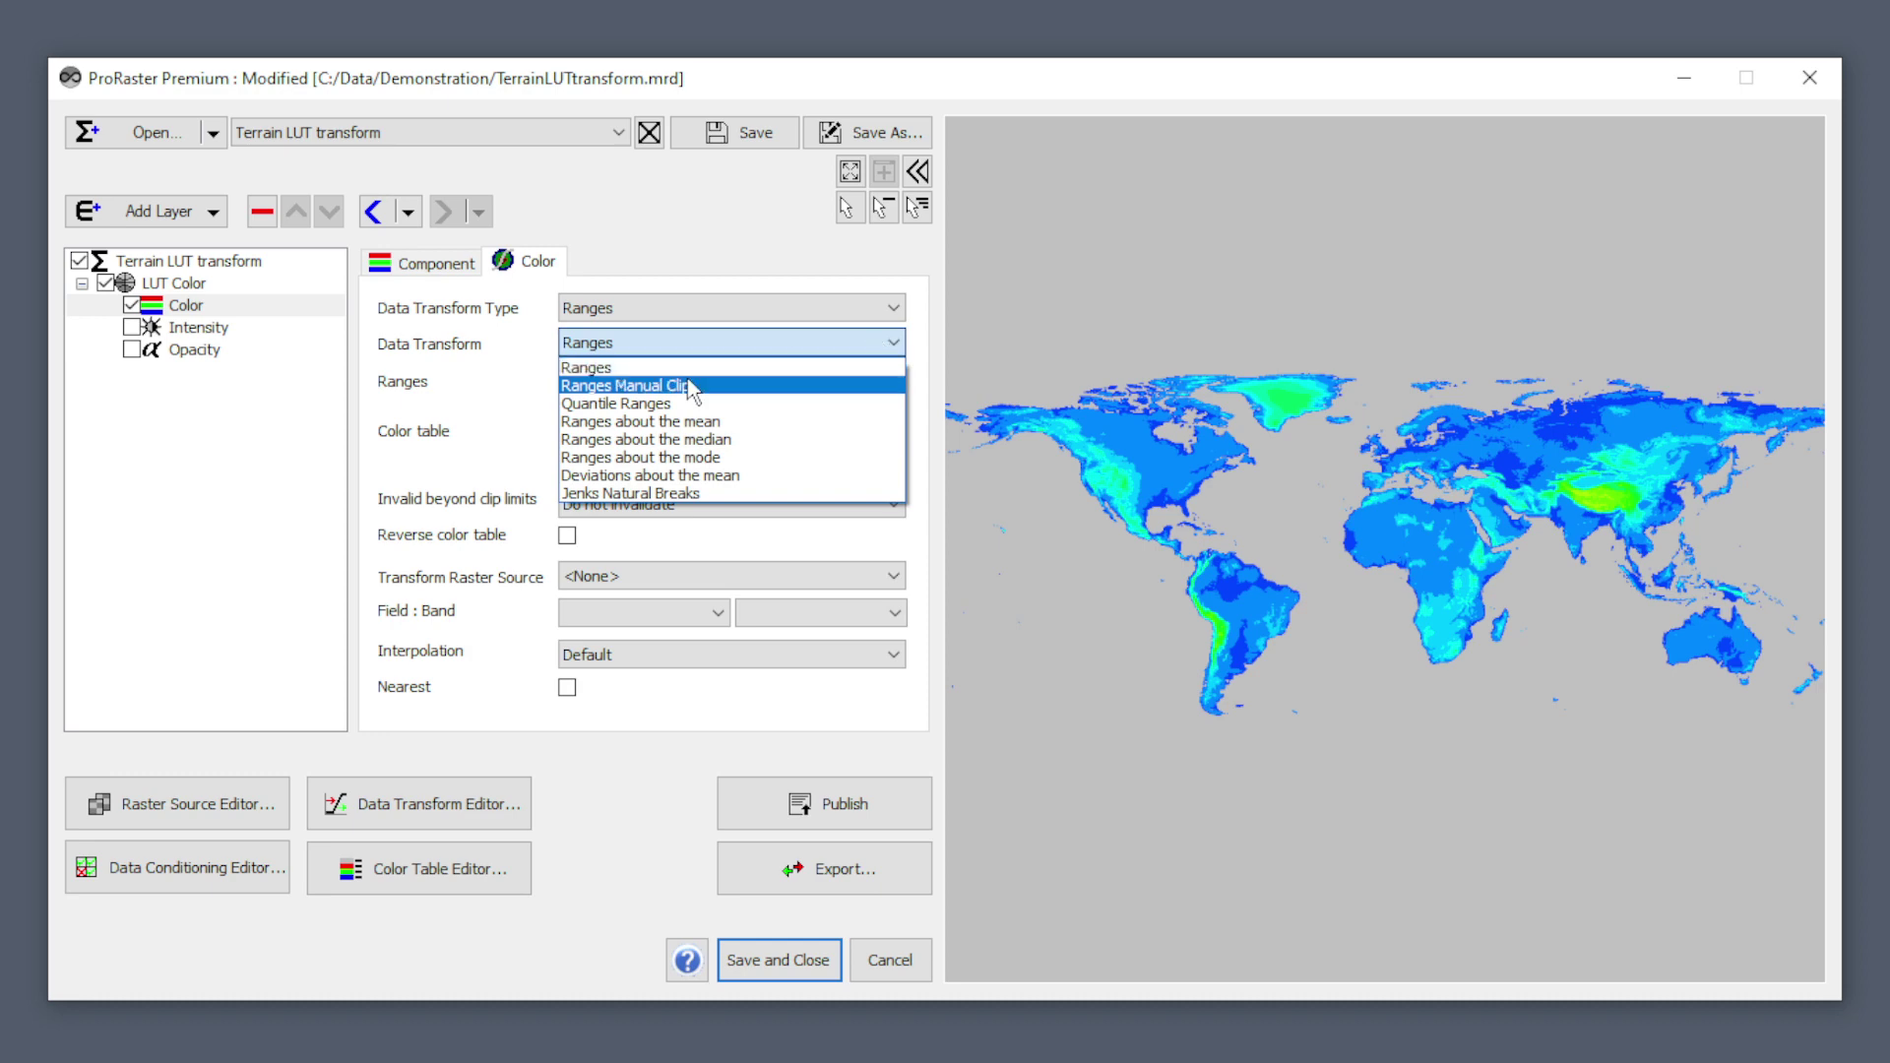
click(590, 367)
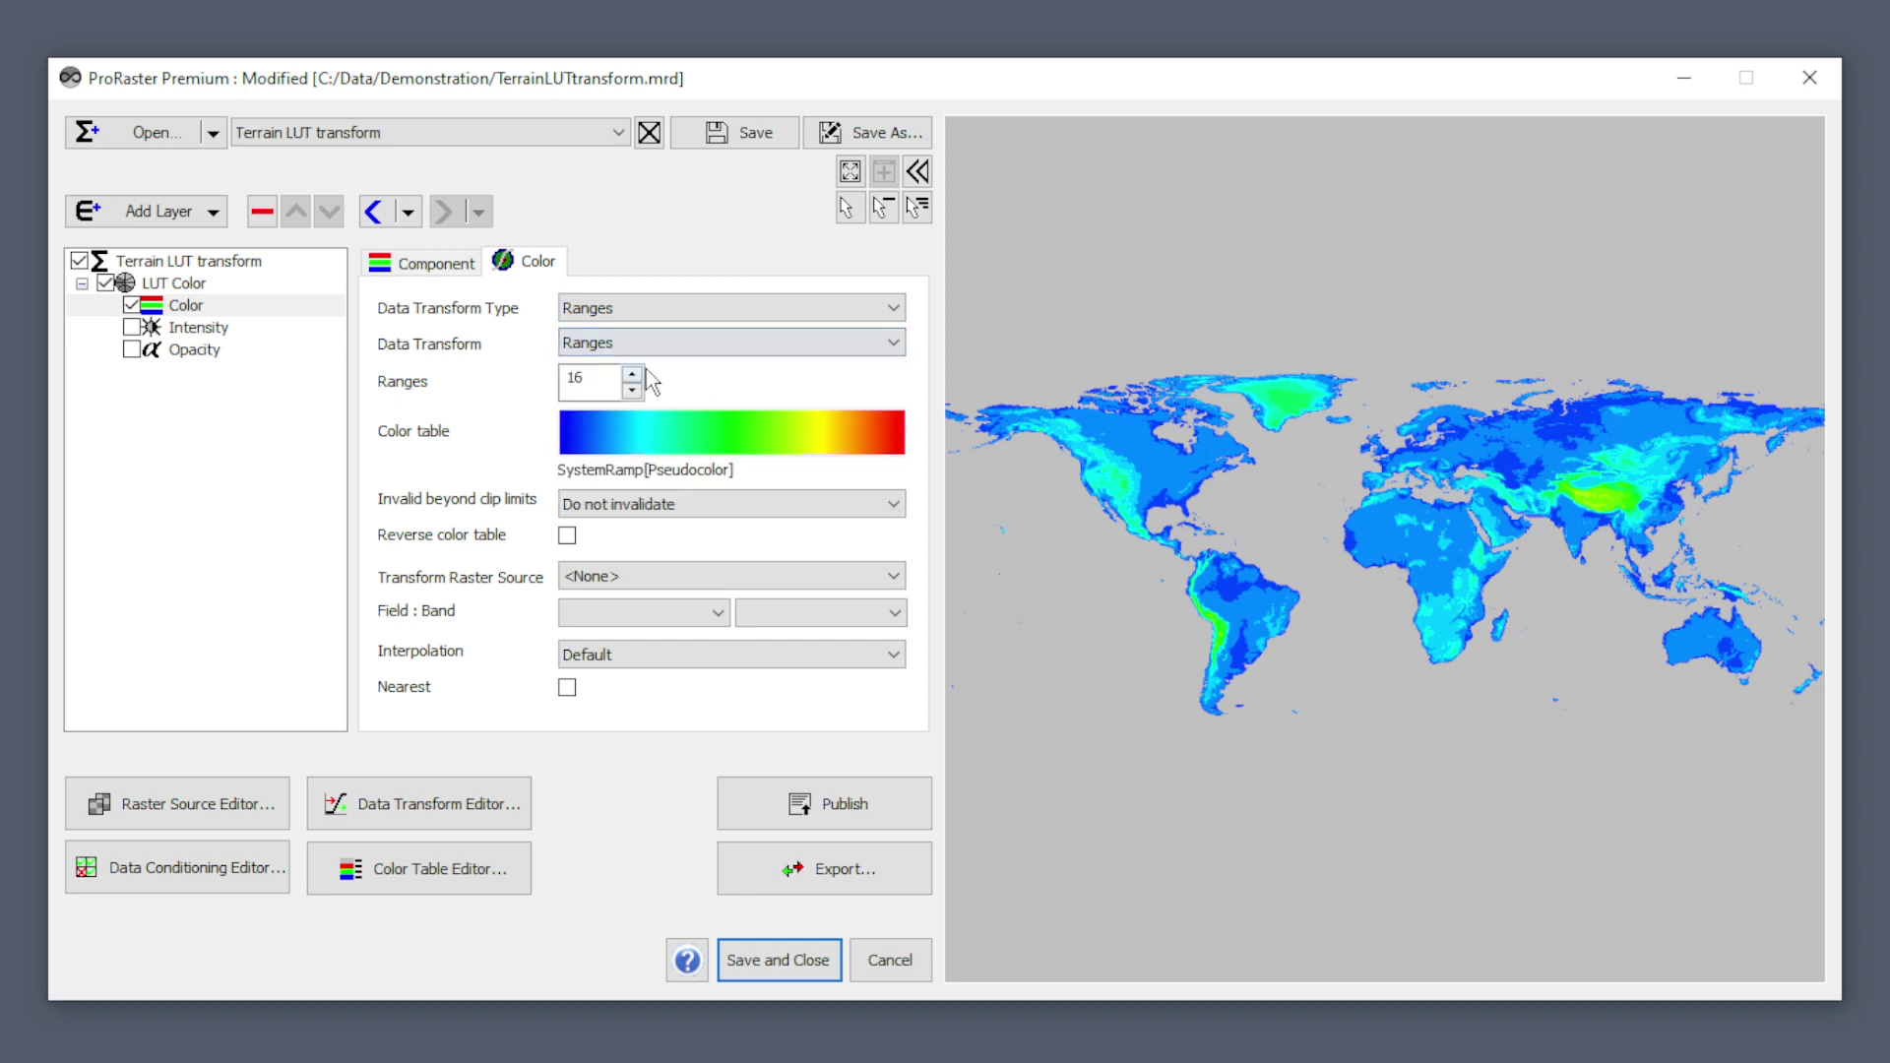
double_click(581, 377)
text(8)
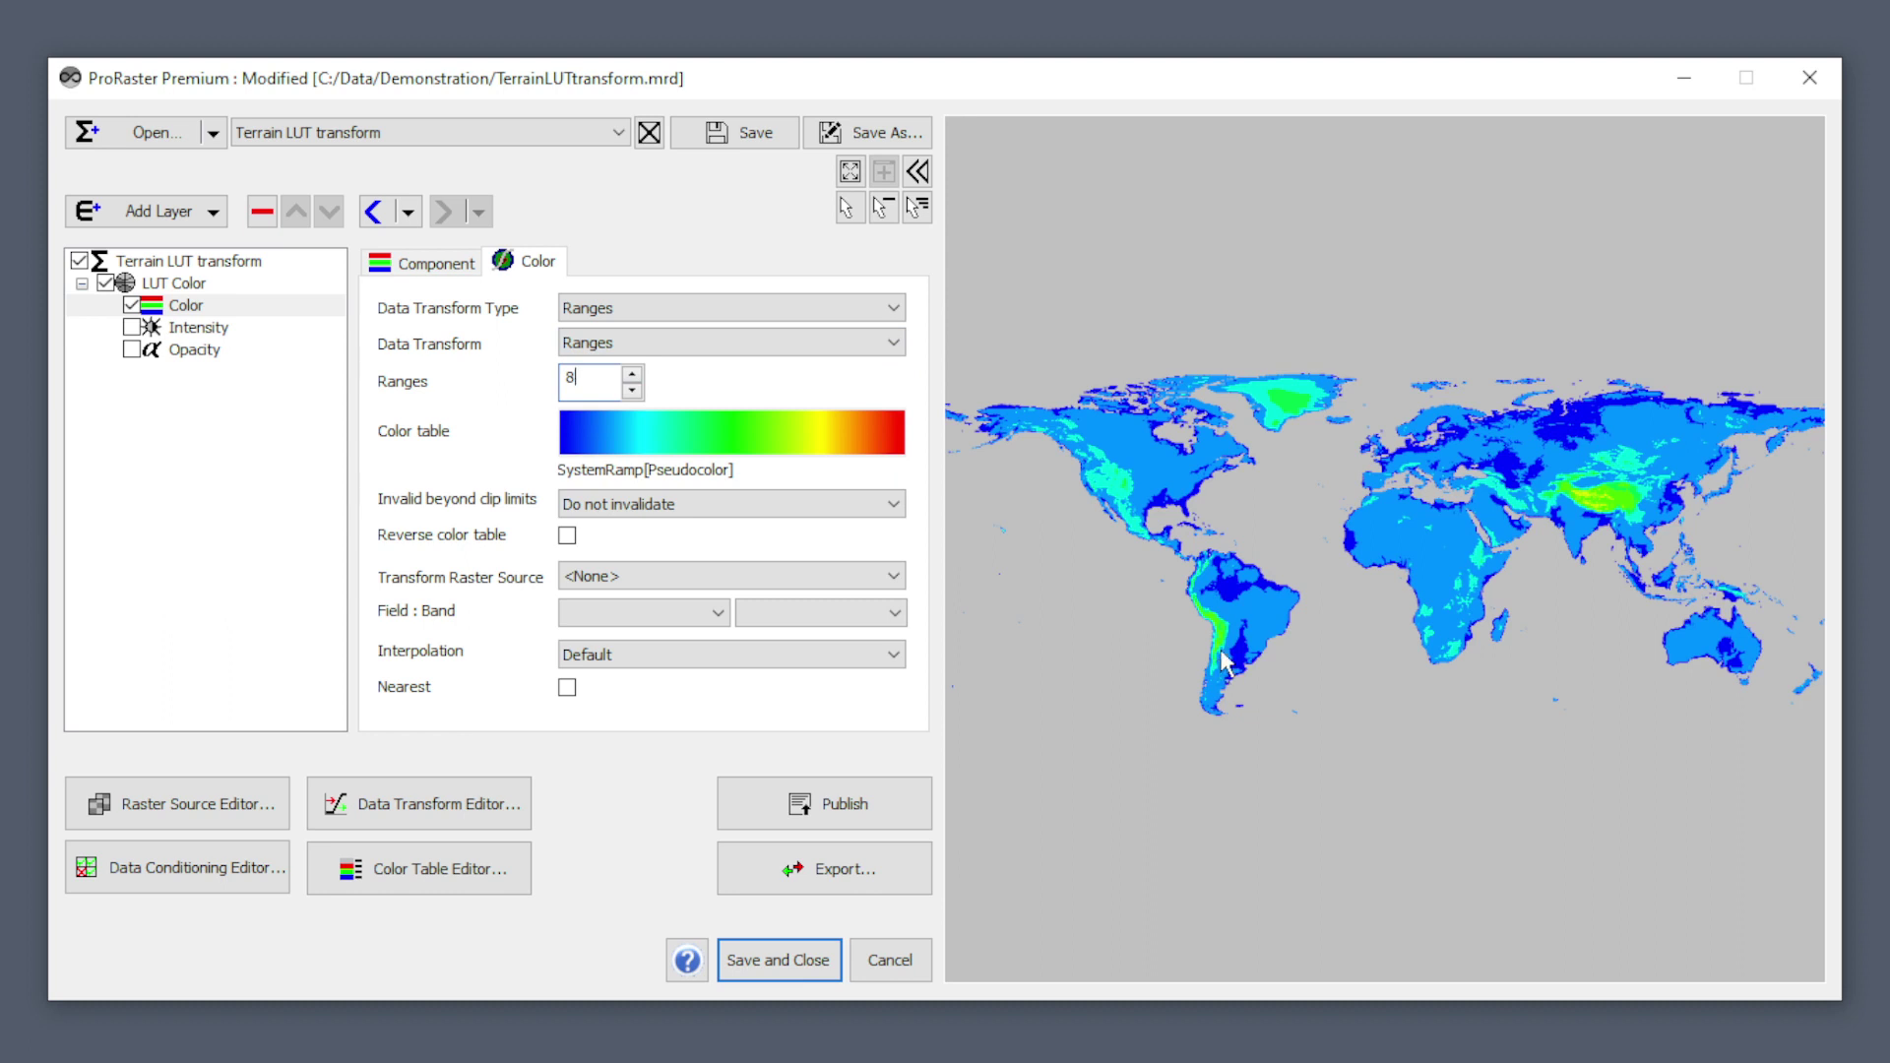
Step: Select the Ranges Manual Clip transform and set its clip range maximum to 5000
click(866, 346)
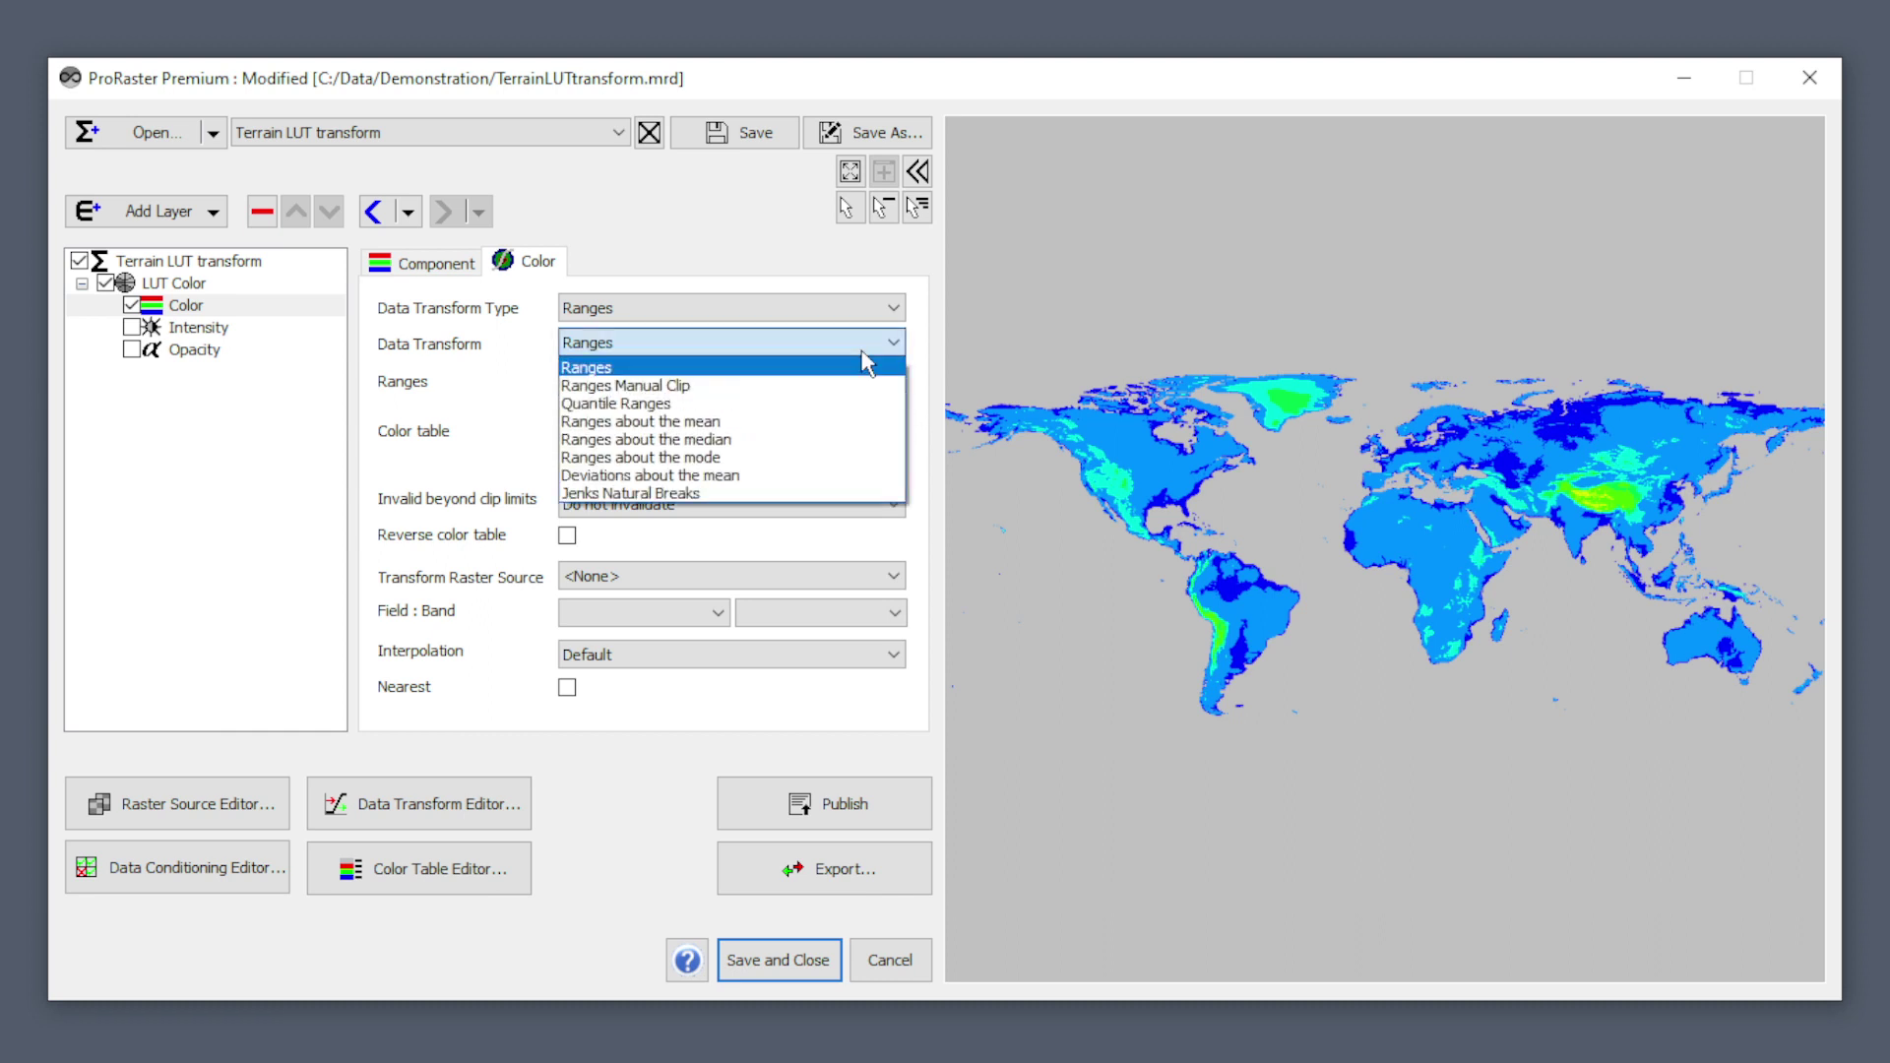
click(750, 388)
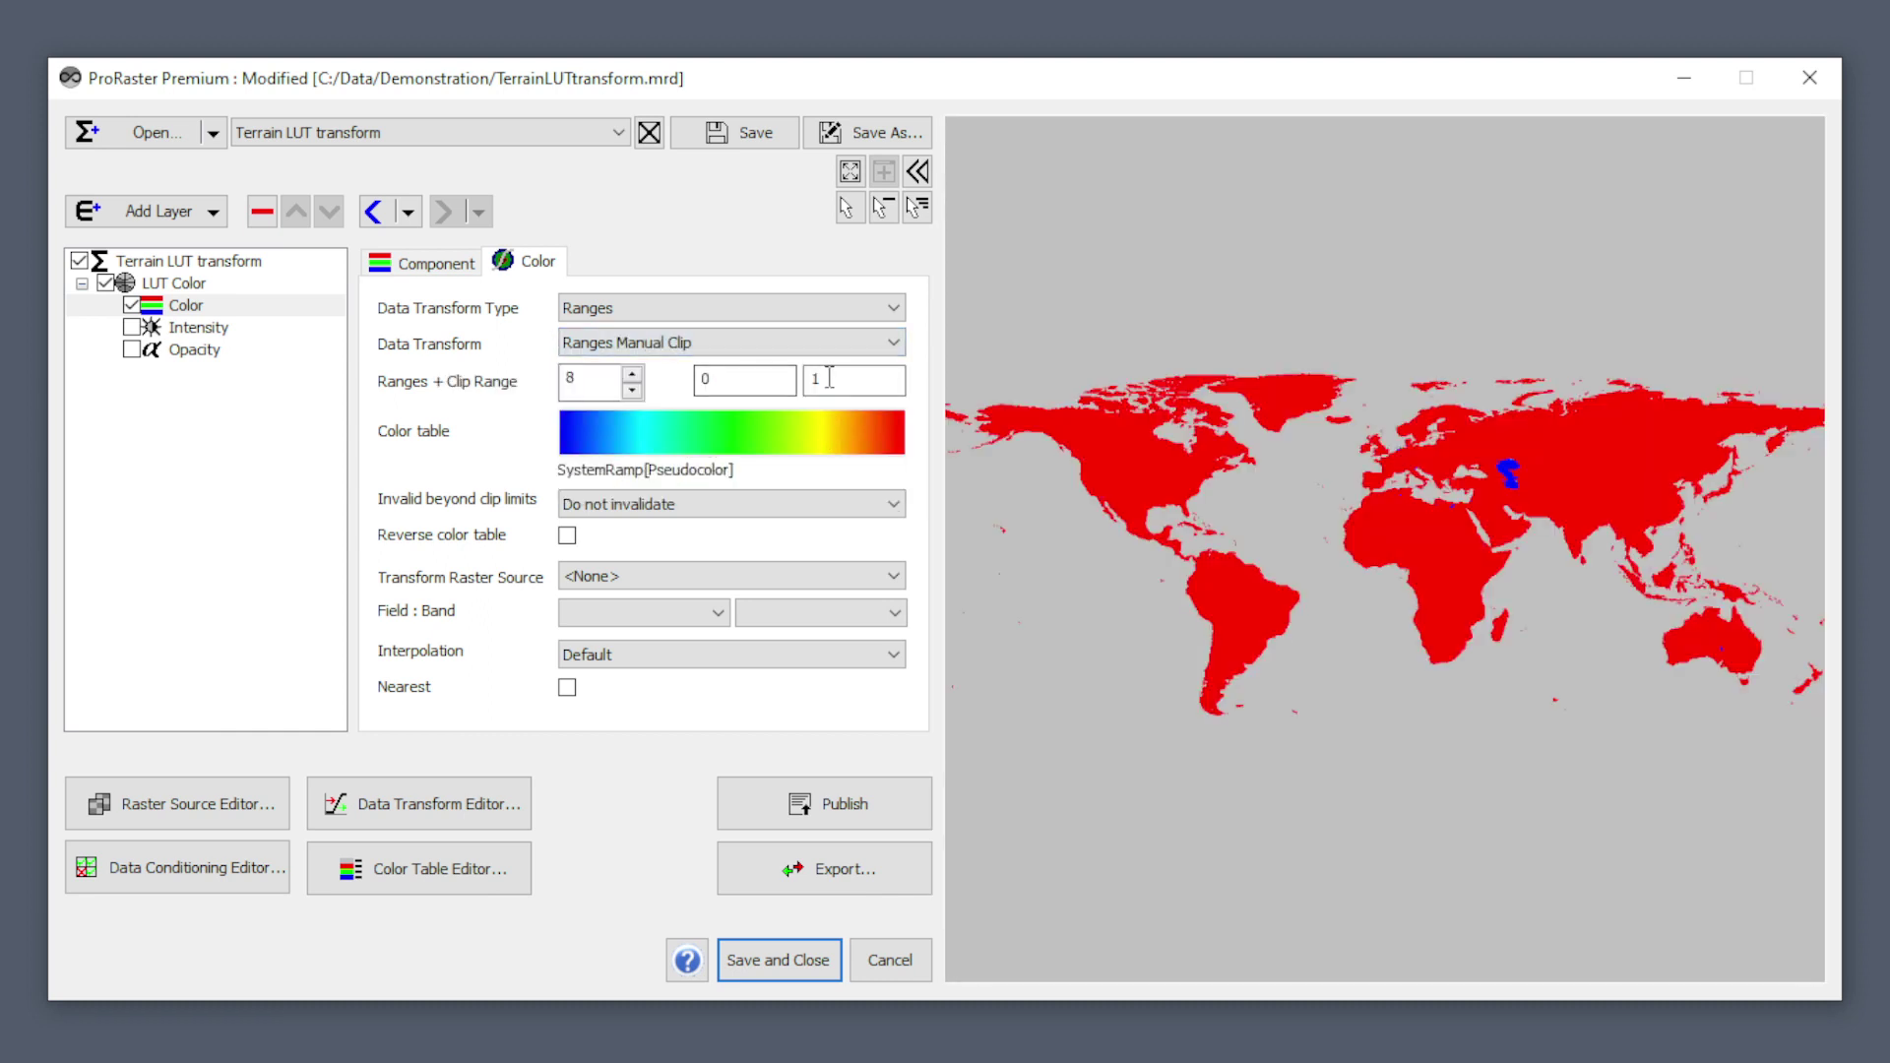
double_click(830, 380)
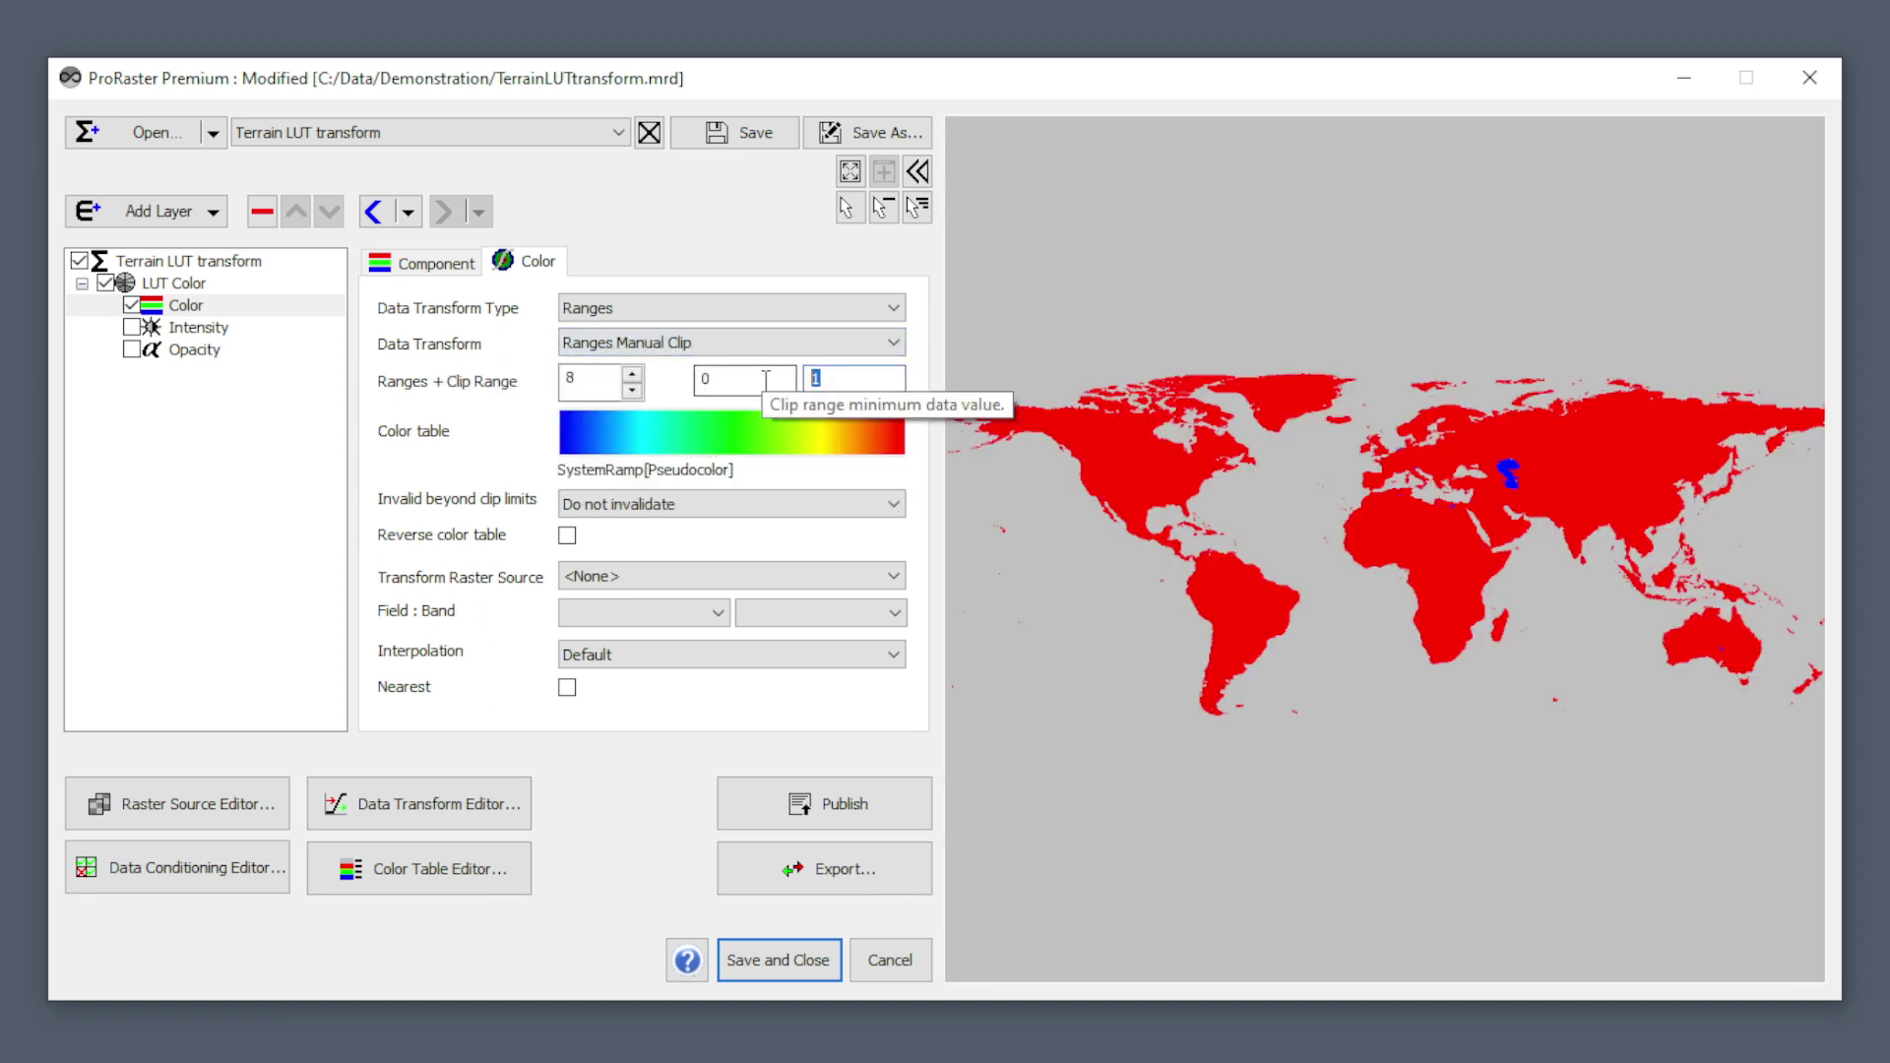
text(5000)
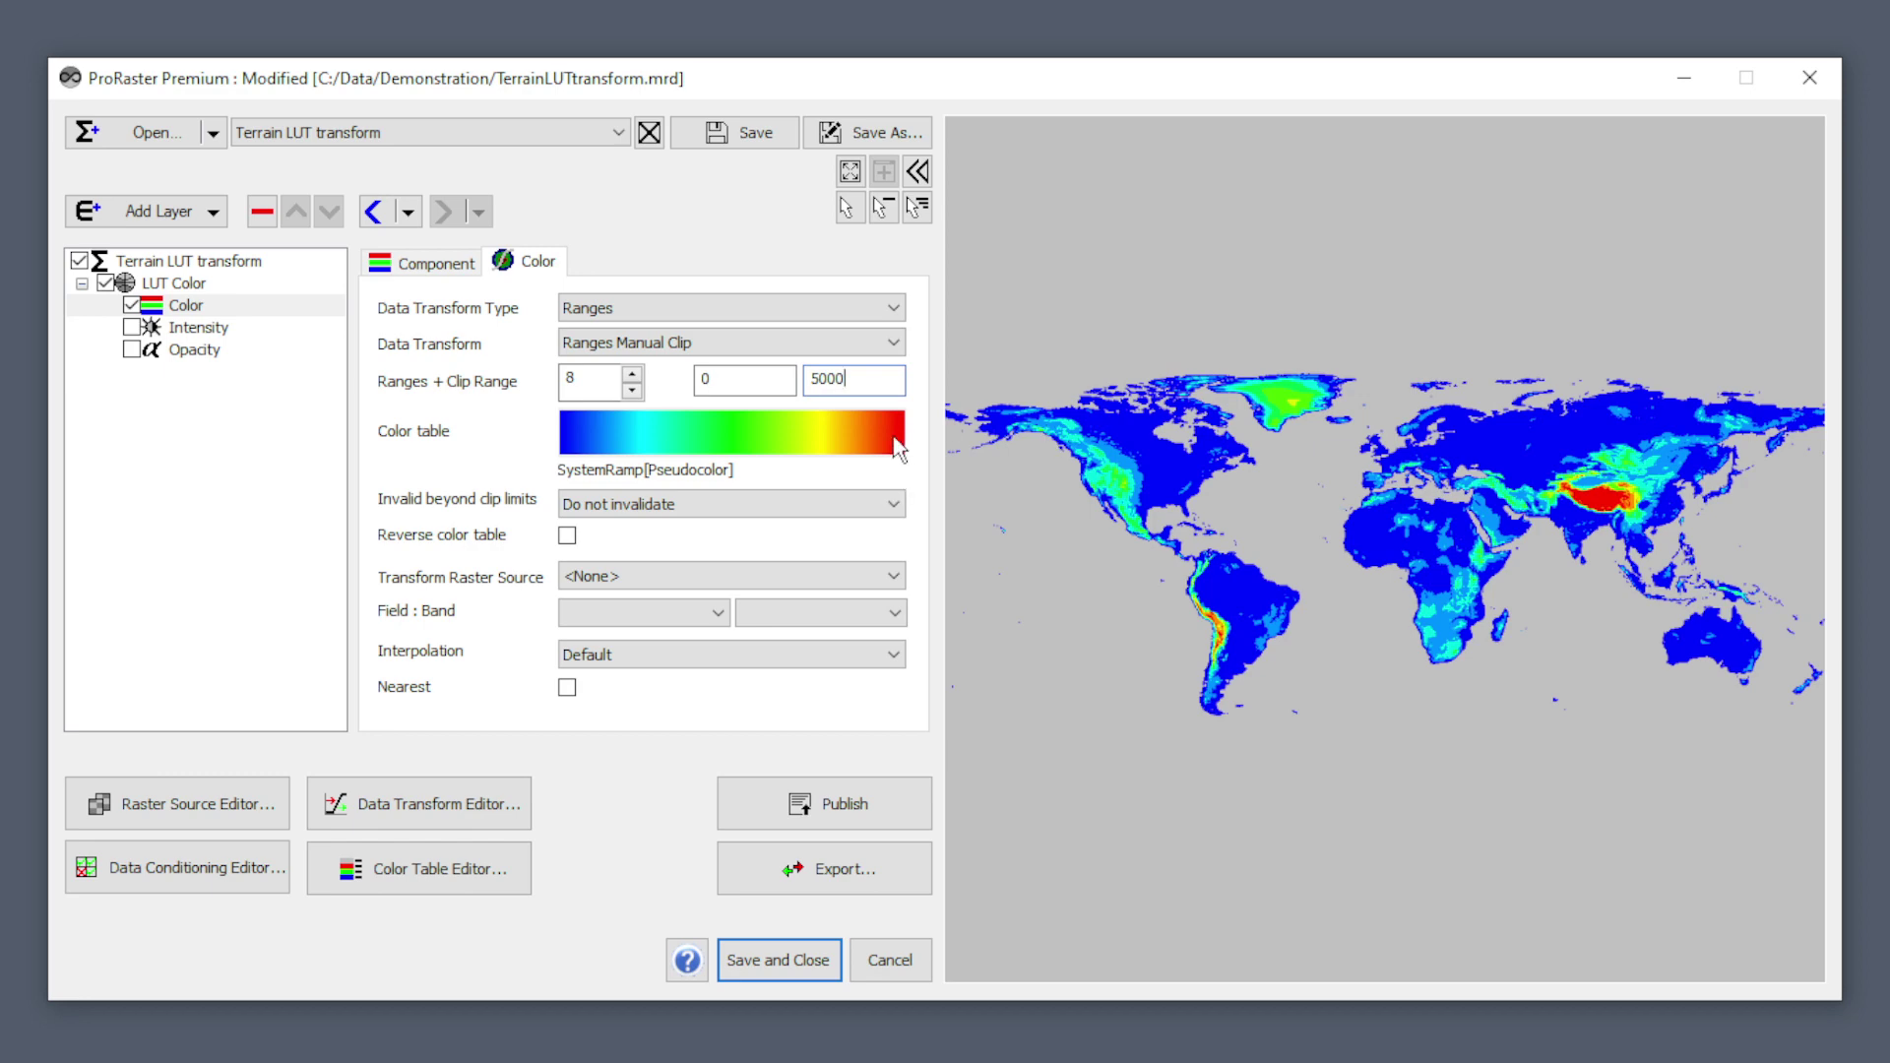
Step: Switch the data transform to Ranges and back to Ranges Manual Clip to compare the terrain coloring
click(716, 345)
click(681, 368)
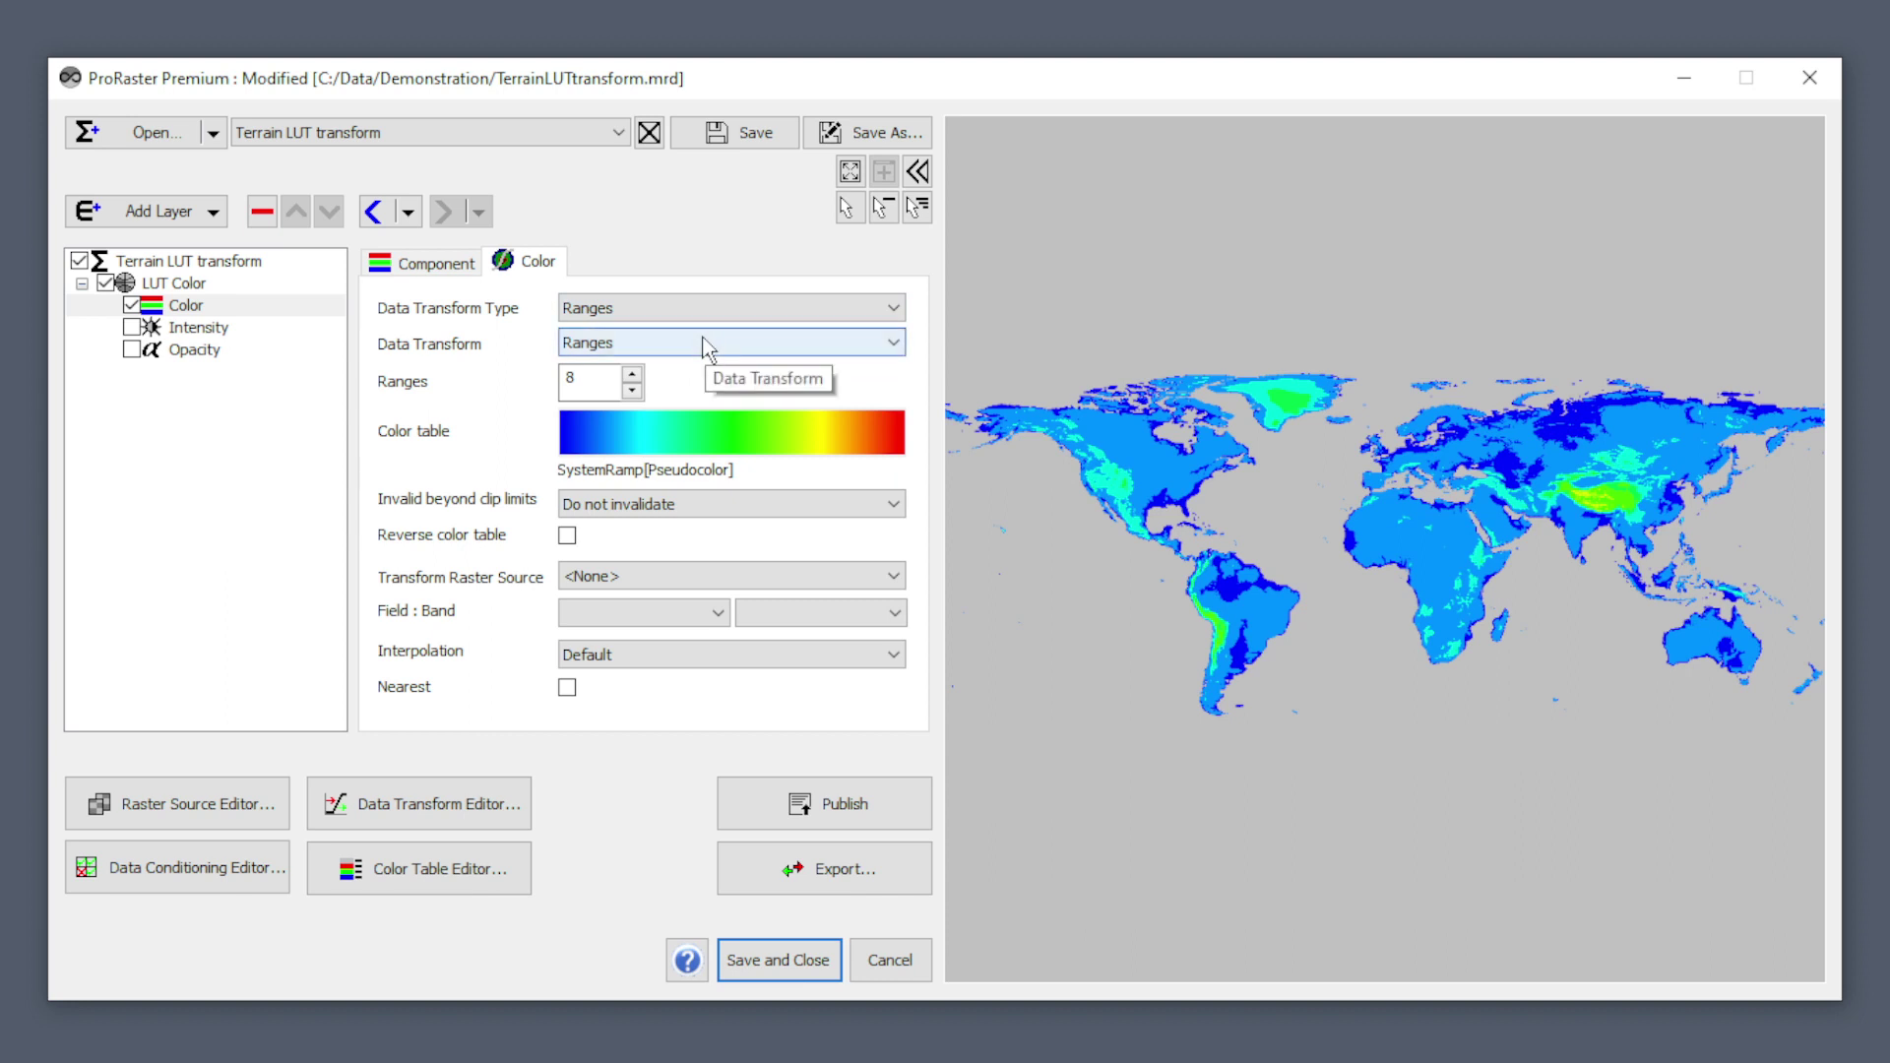
click(697, 347)
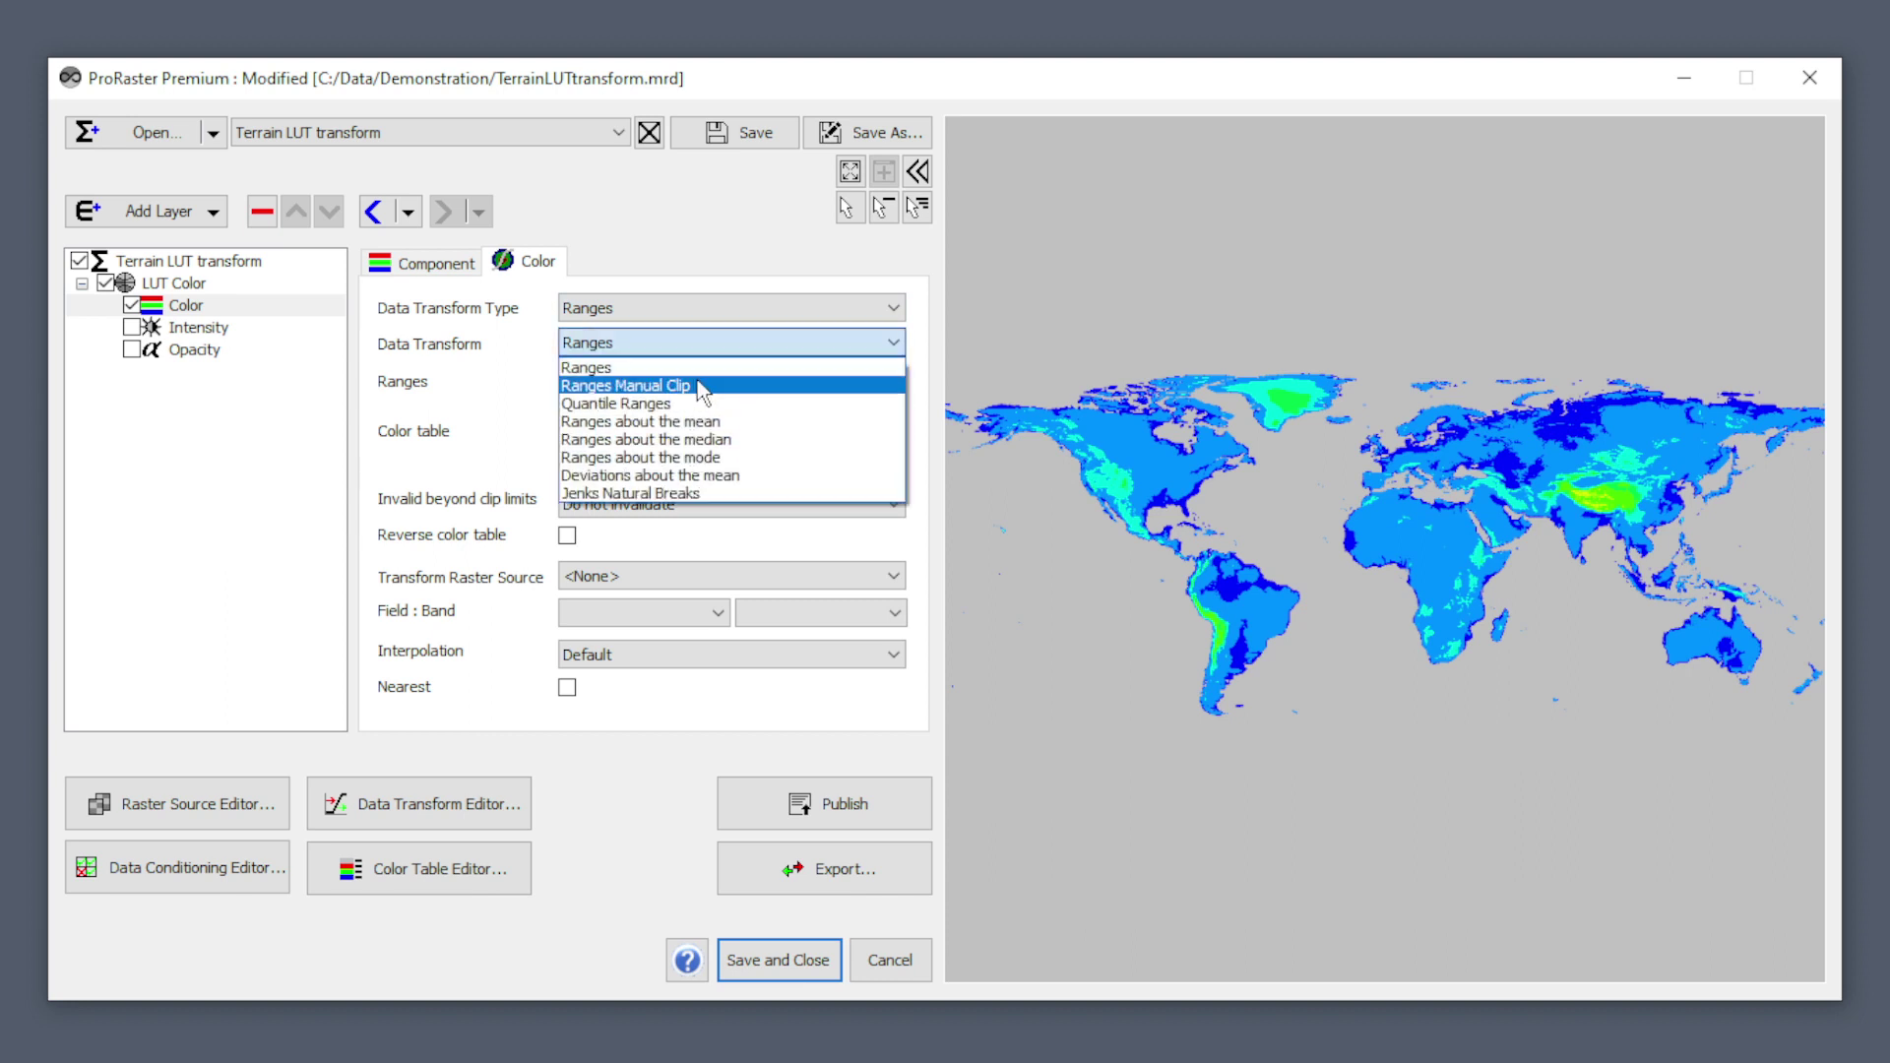
click(701, 379)
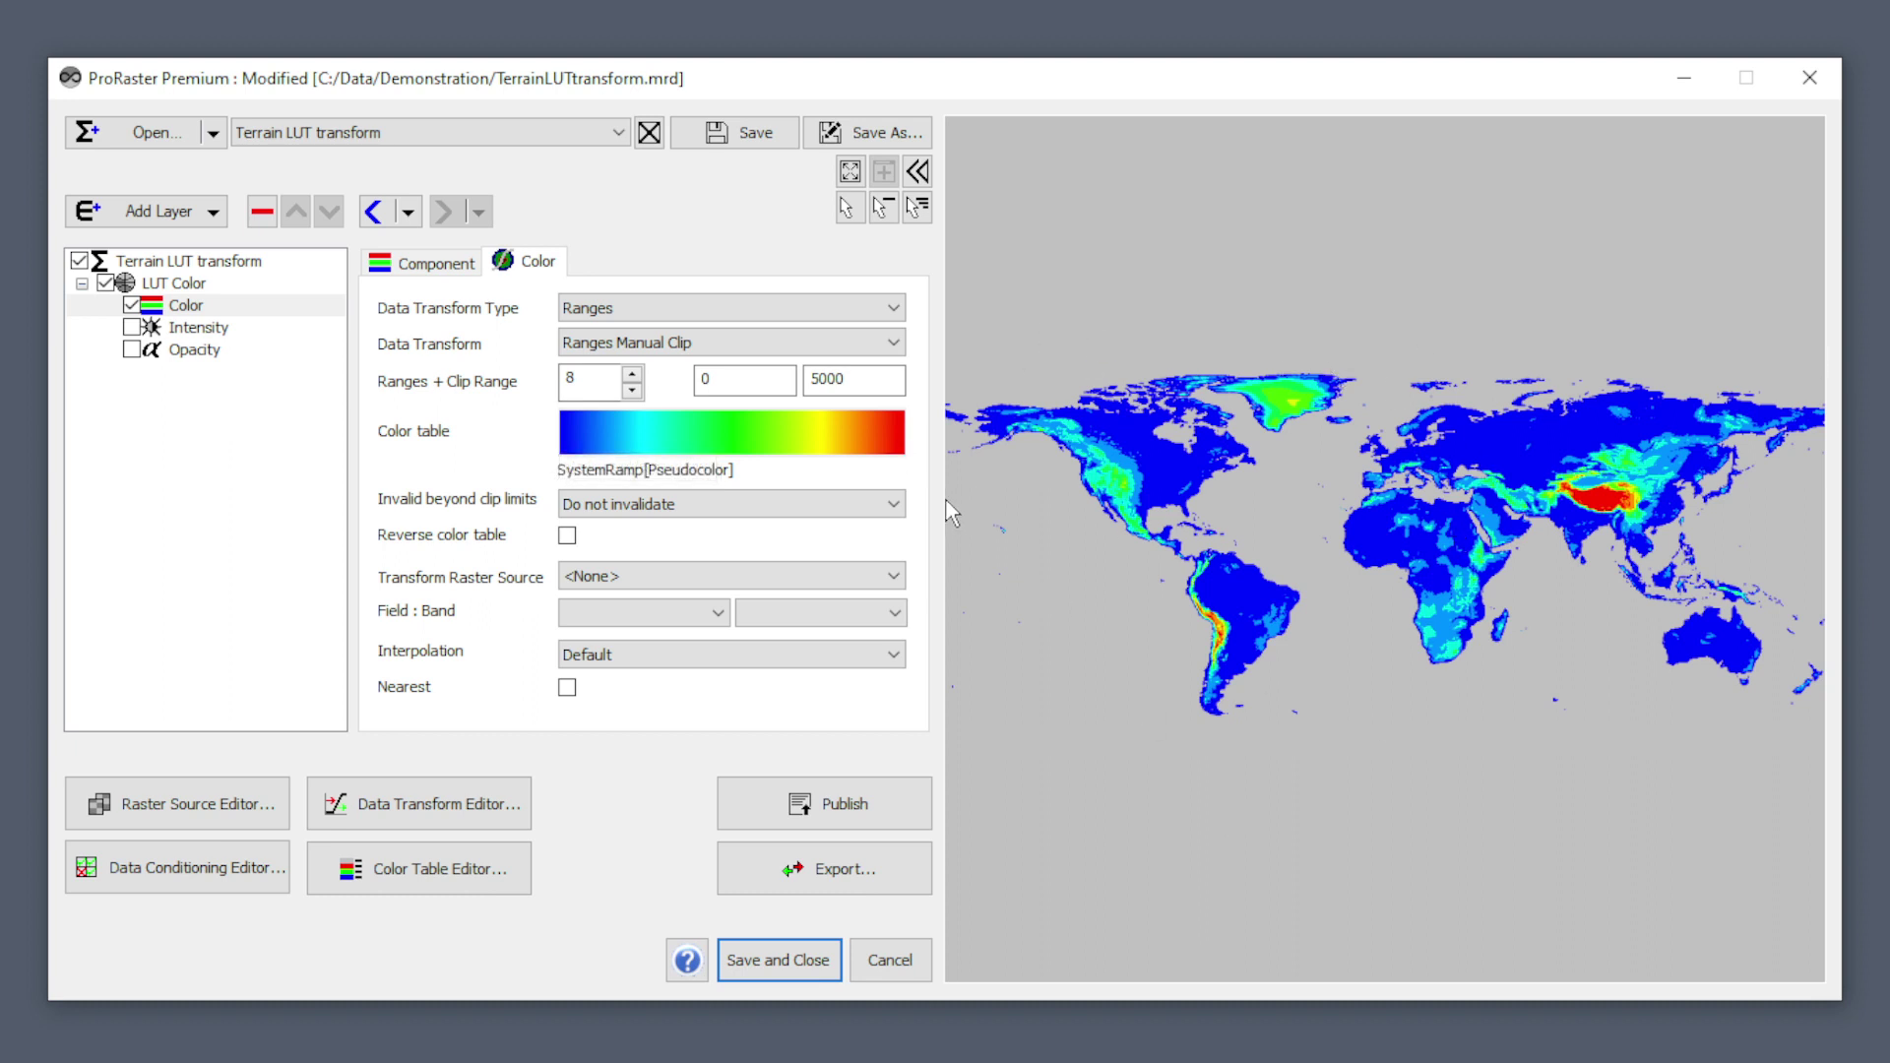
Step: Apply the Quantile Ranges transform to the terrain, then the Ranges about the mean transform, comparing the coloring
click(675, 346)
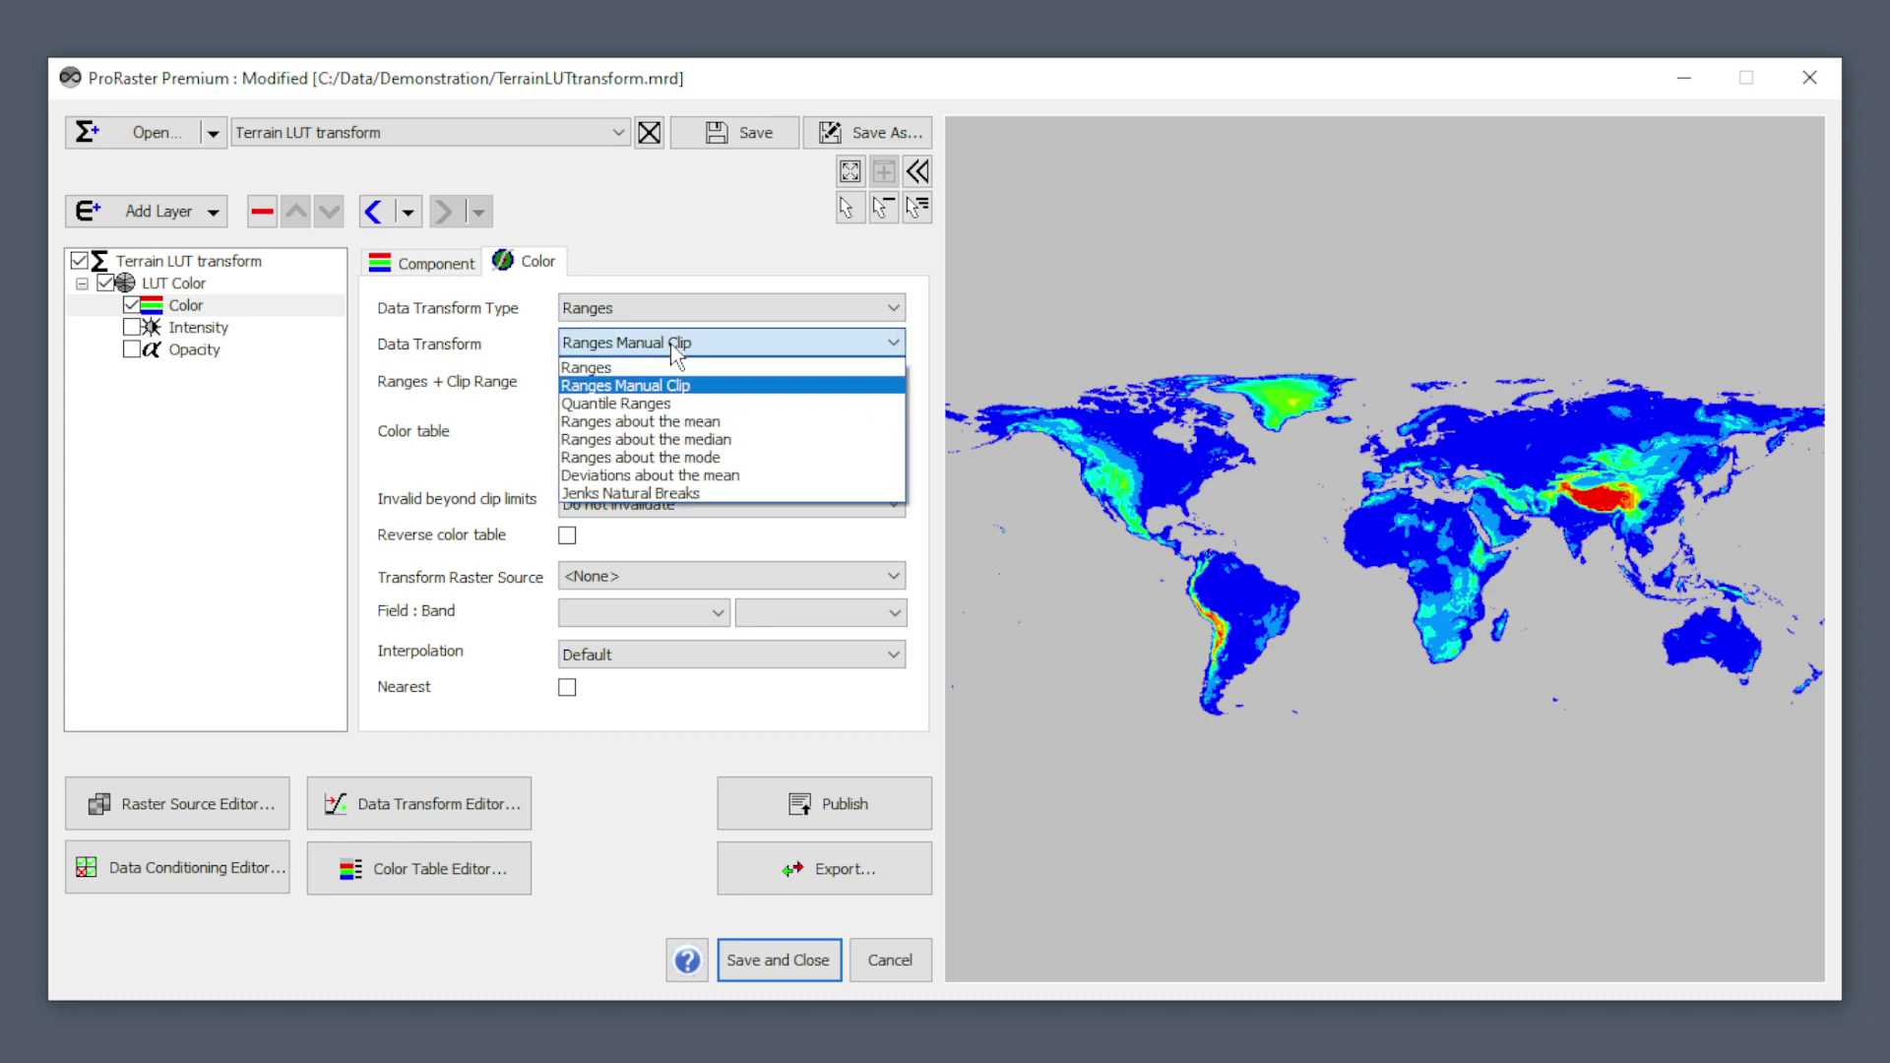
click(649, 406)
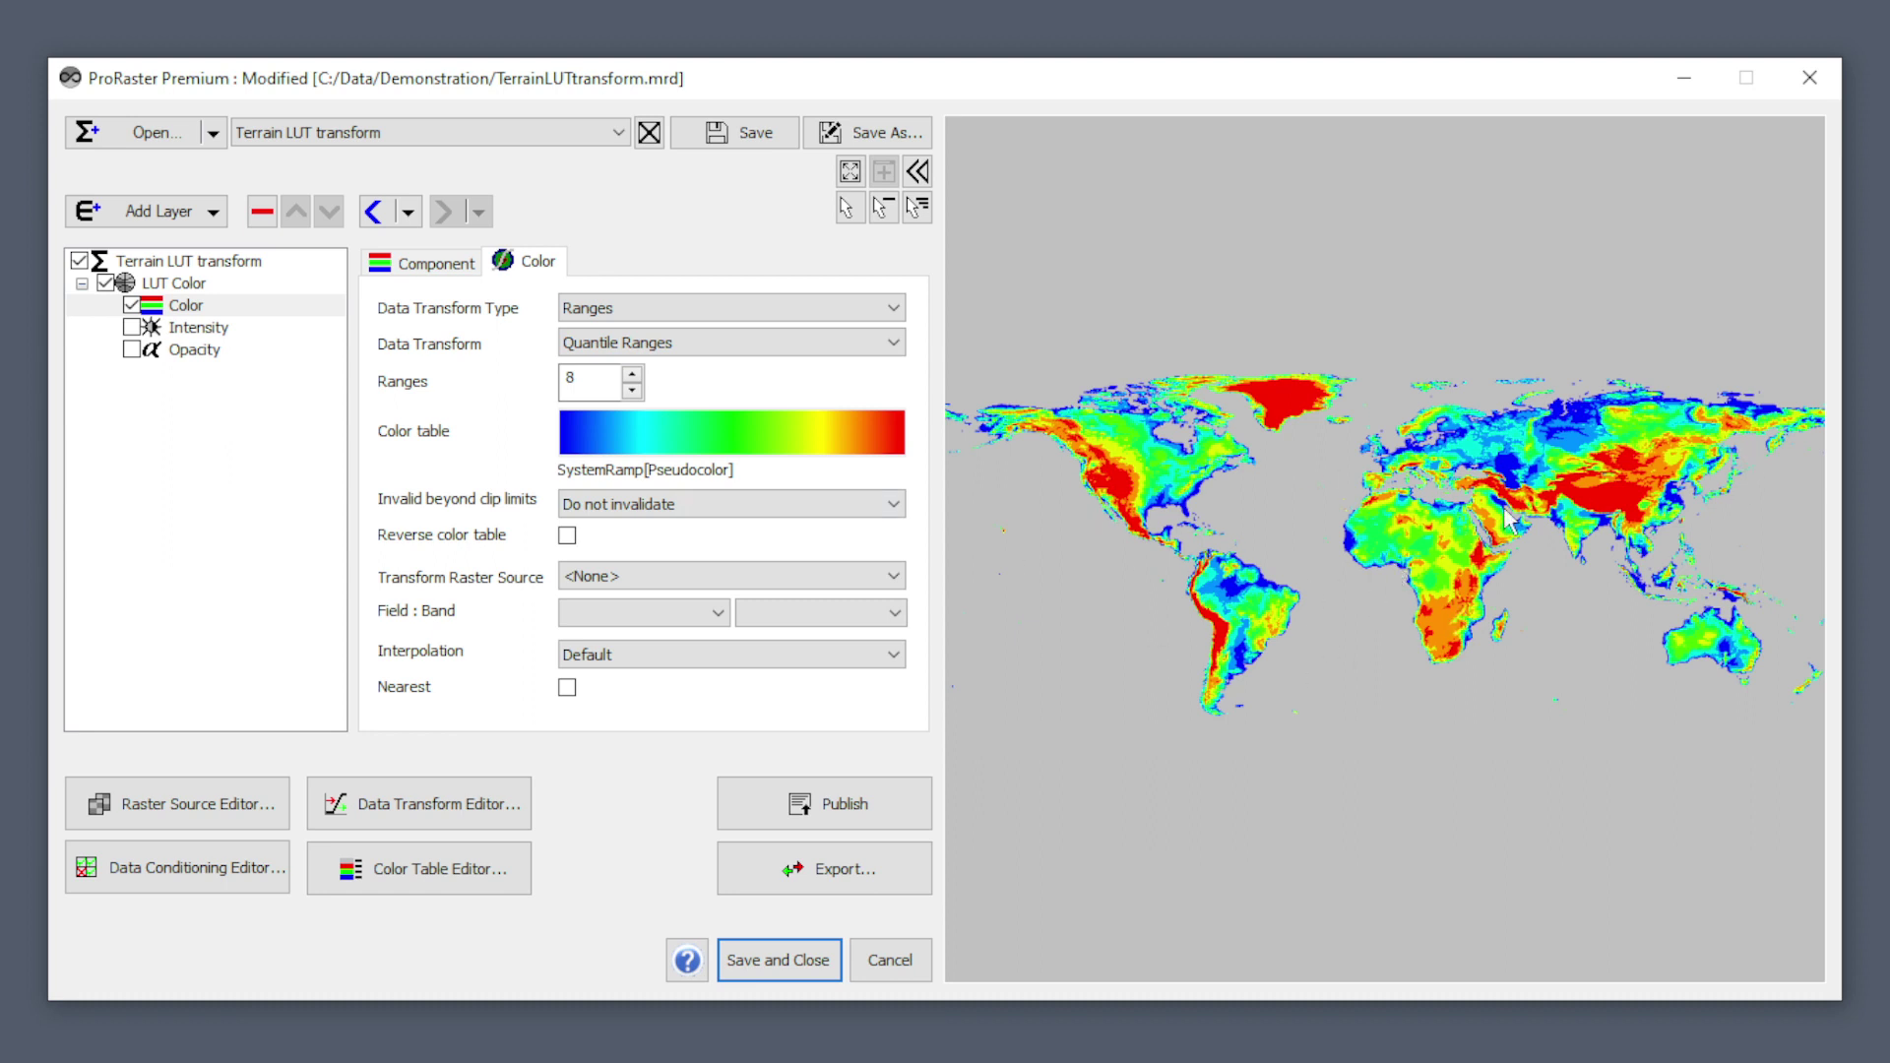
click(715, 345)
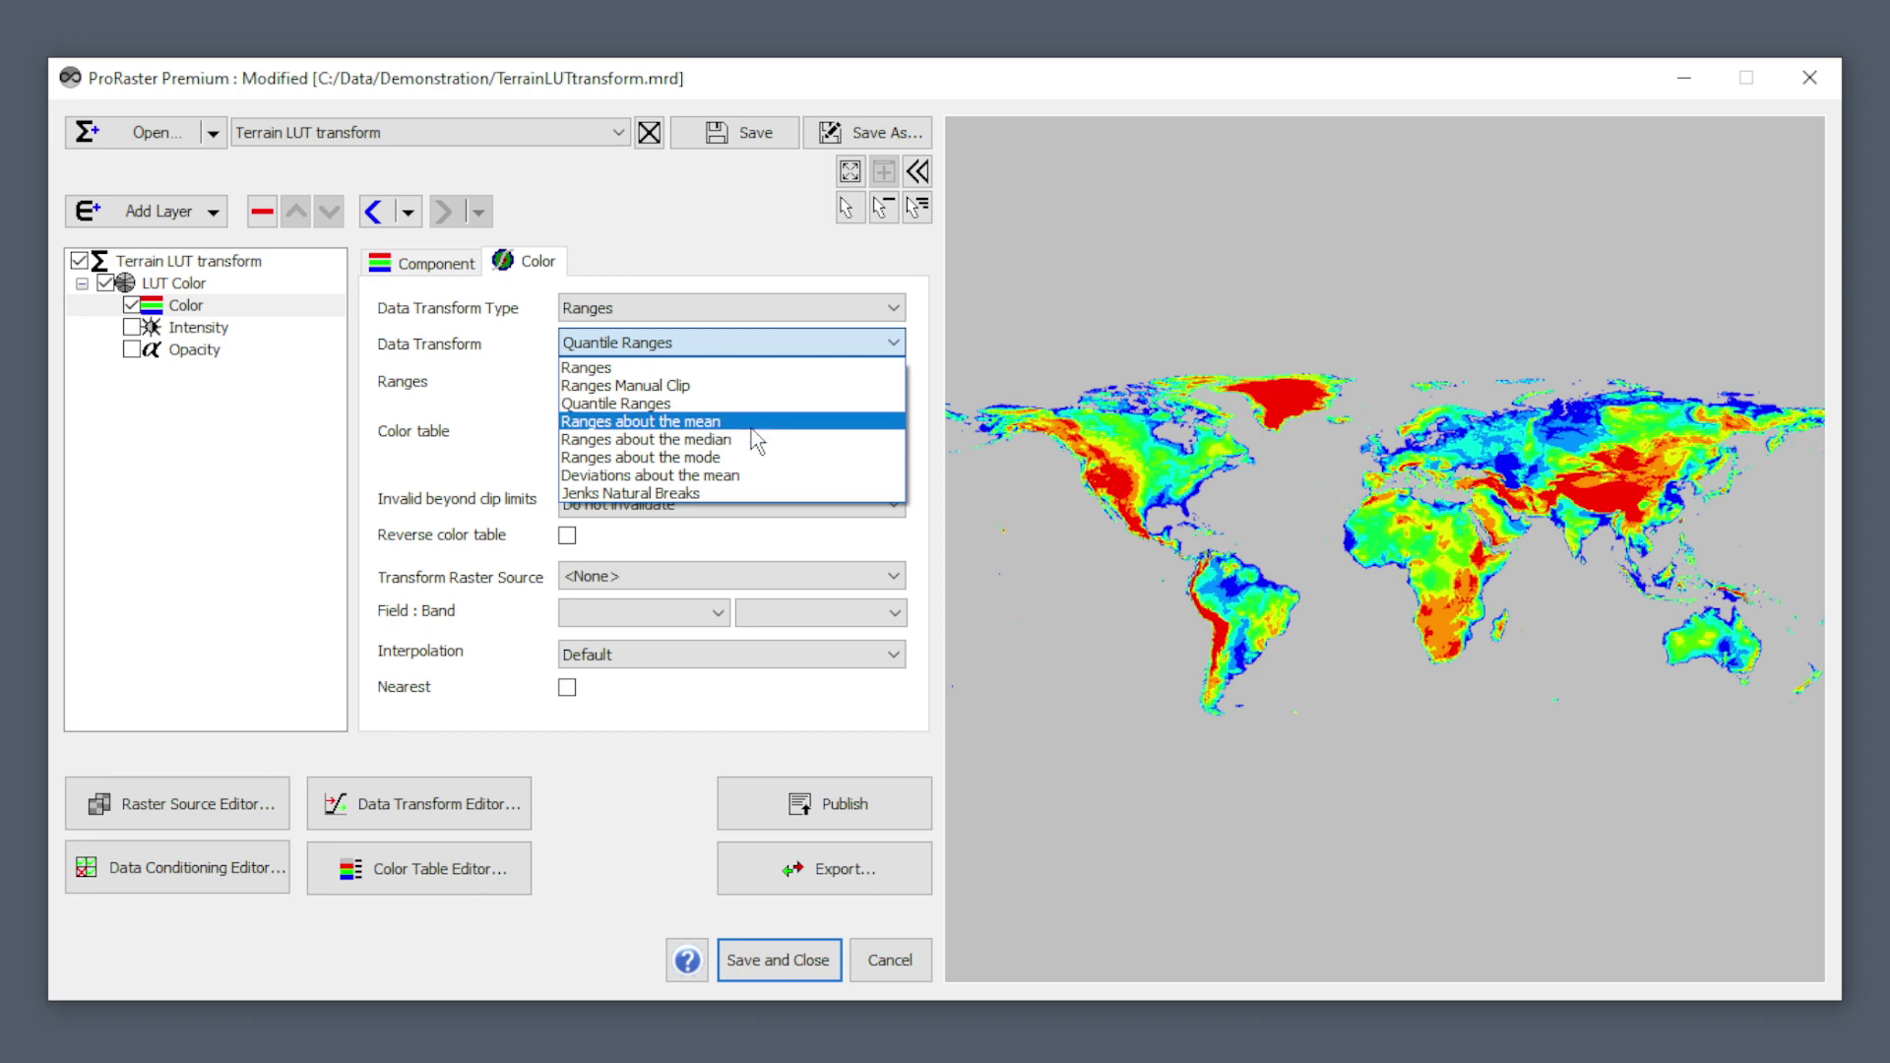
click(753, 423)
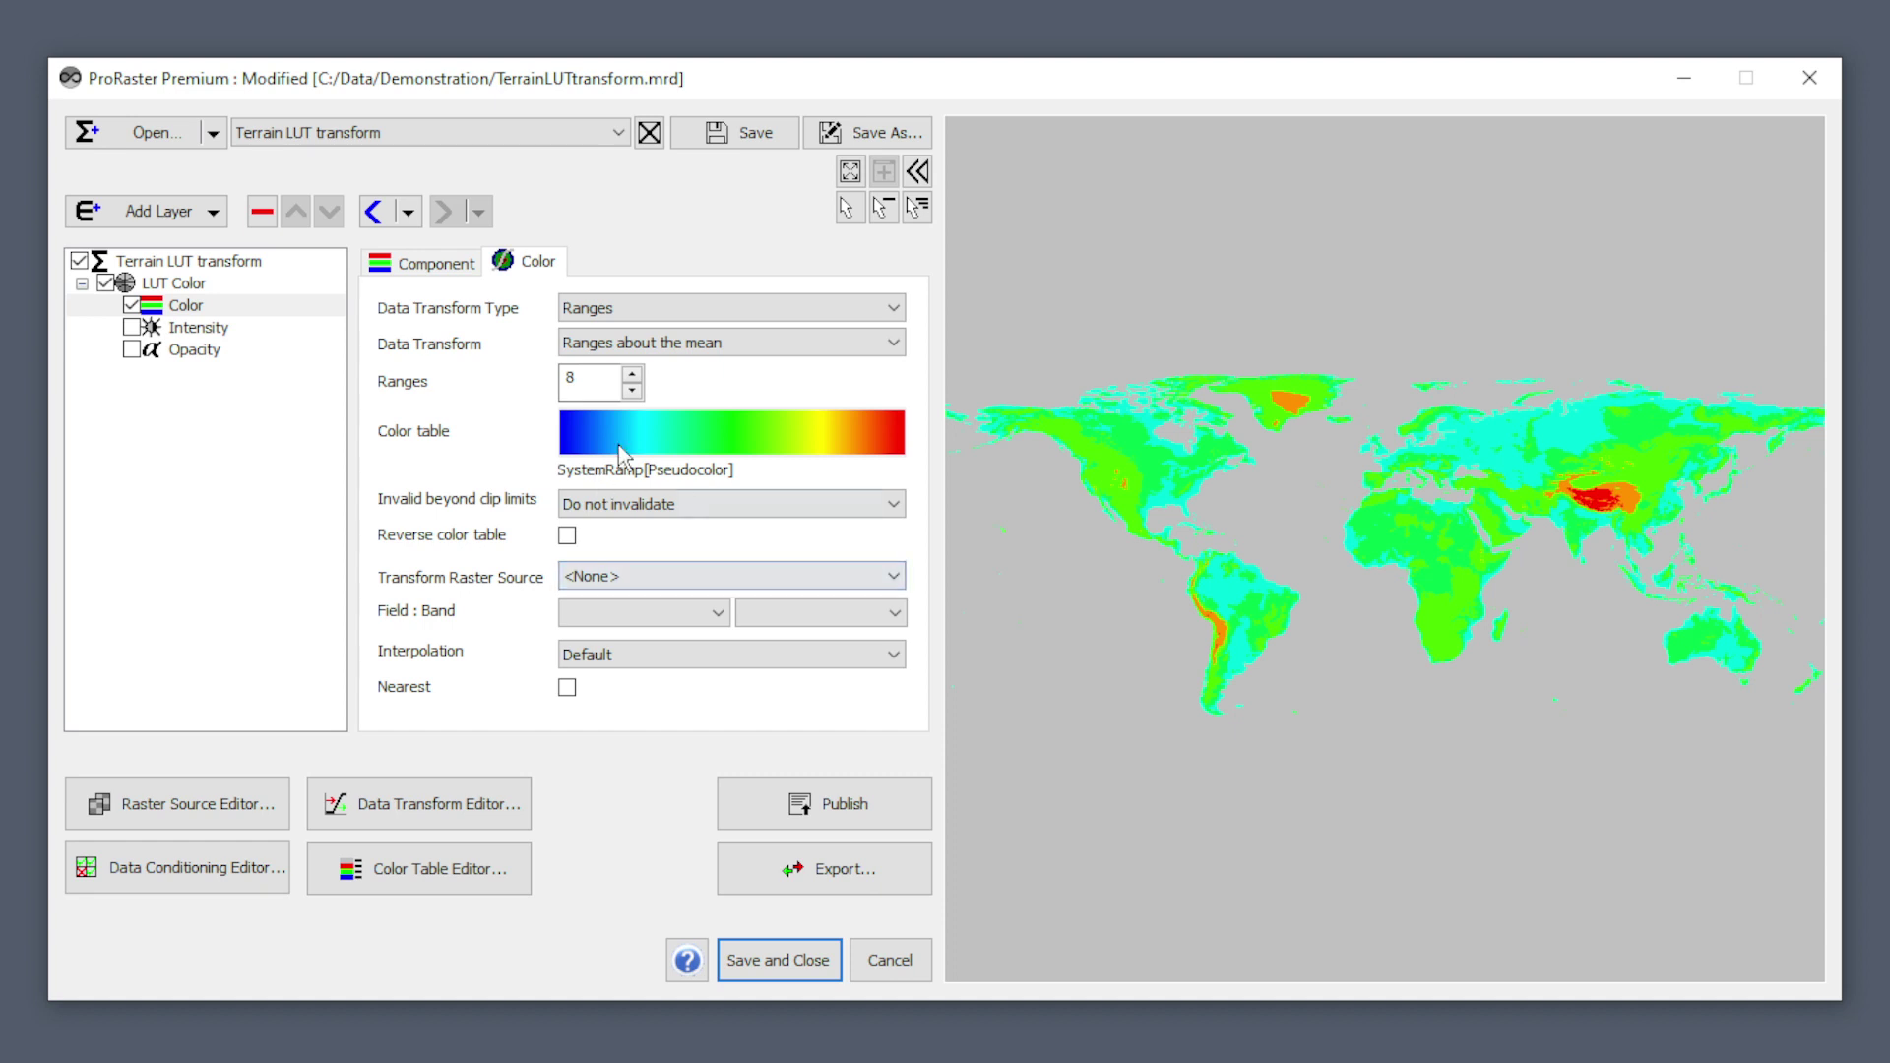
Step: Apply the Deviations about the mean transform to the terrain, then the Jenks Natural Breaks transform, comparing the coloring
click(706, 342)
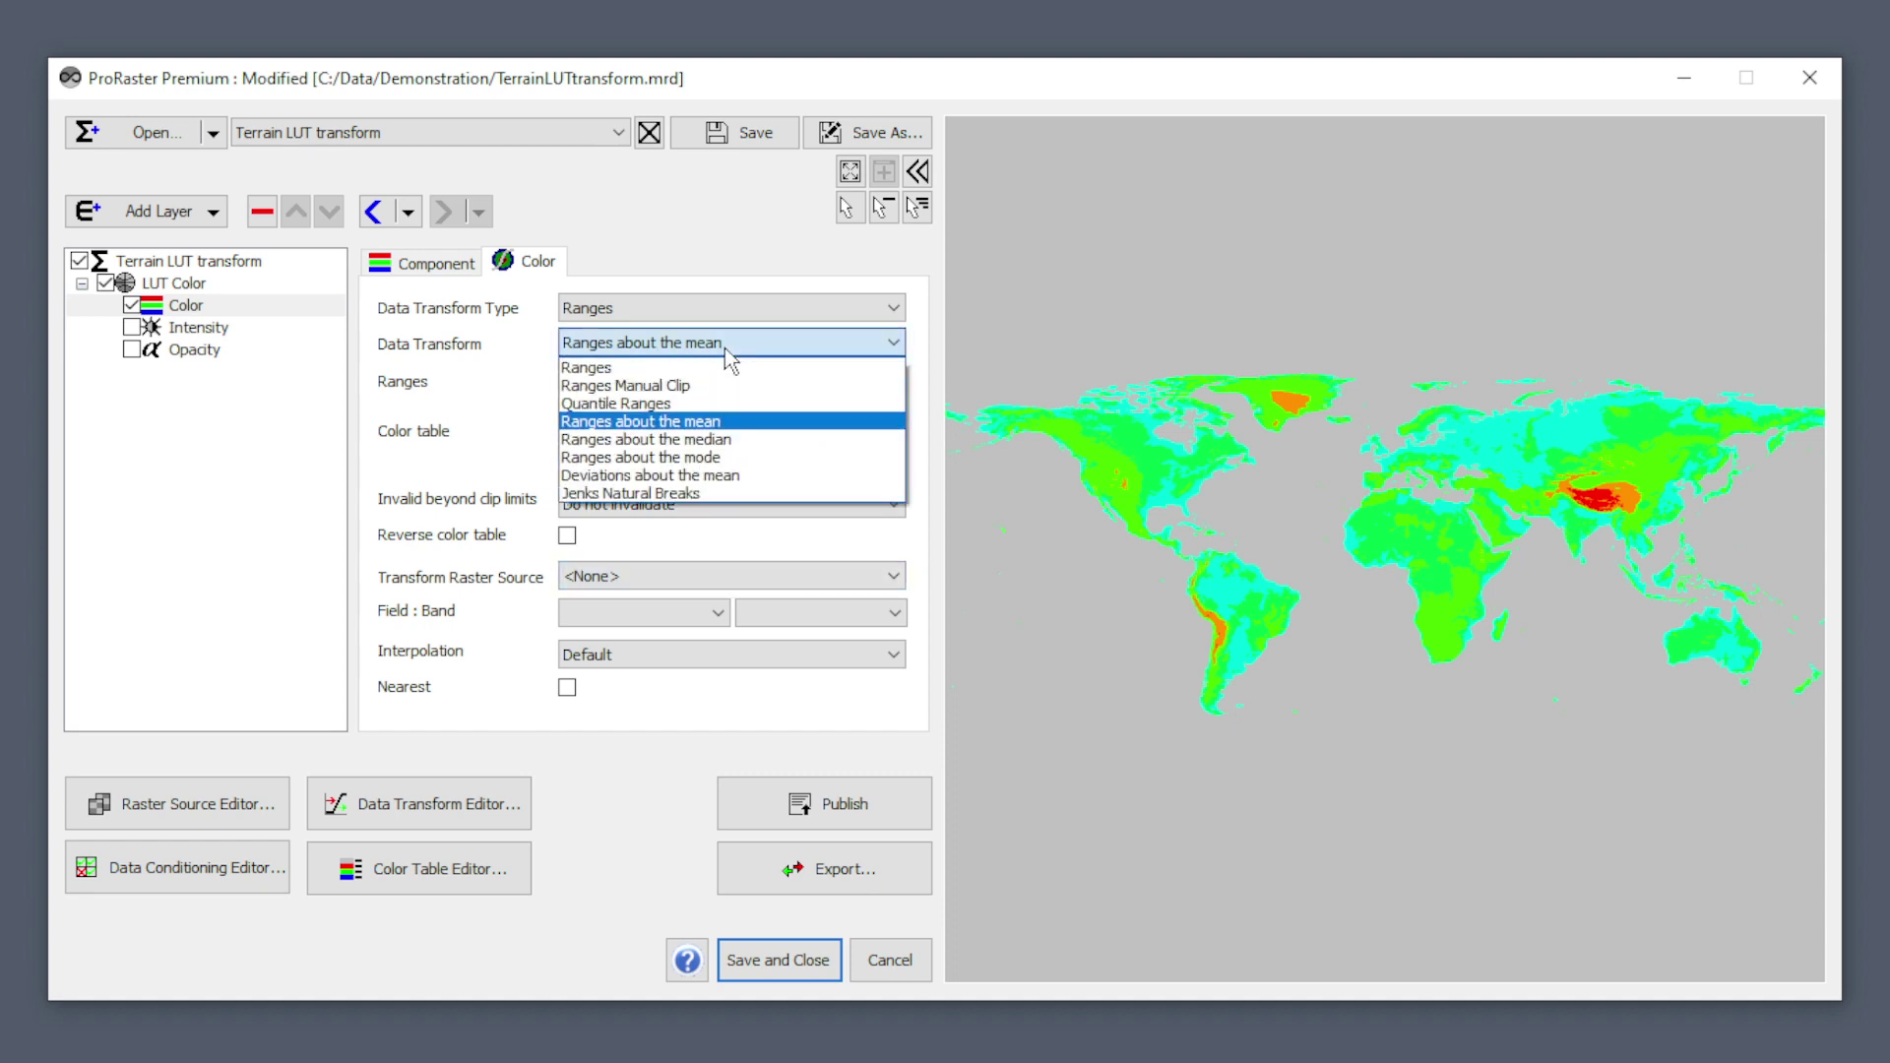
click(690, 475)
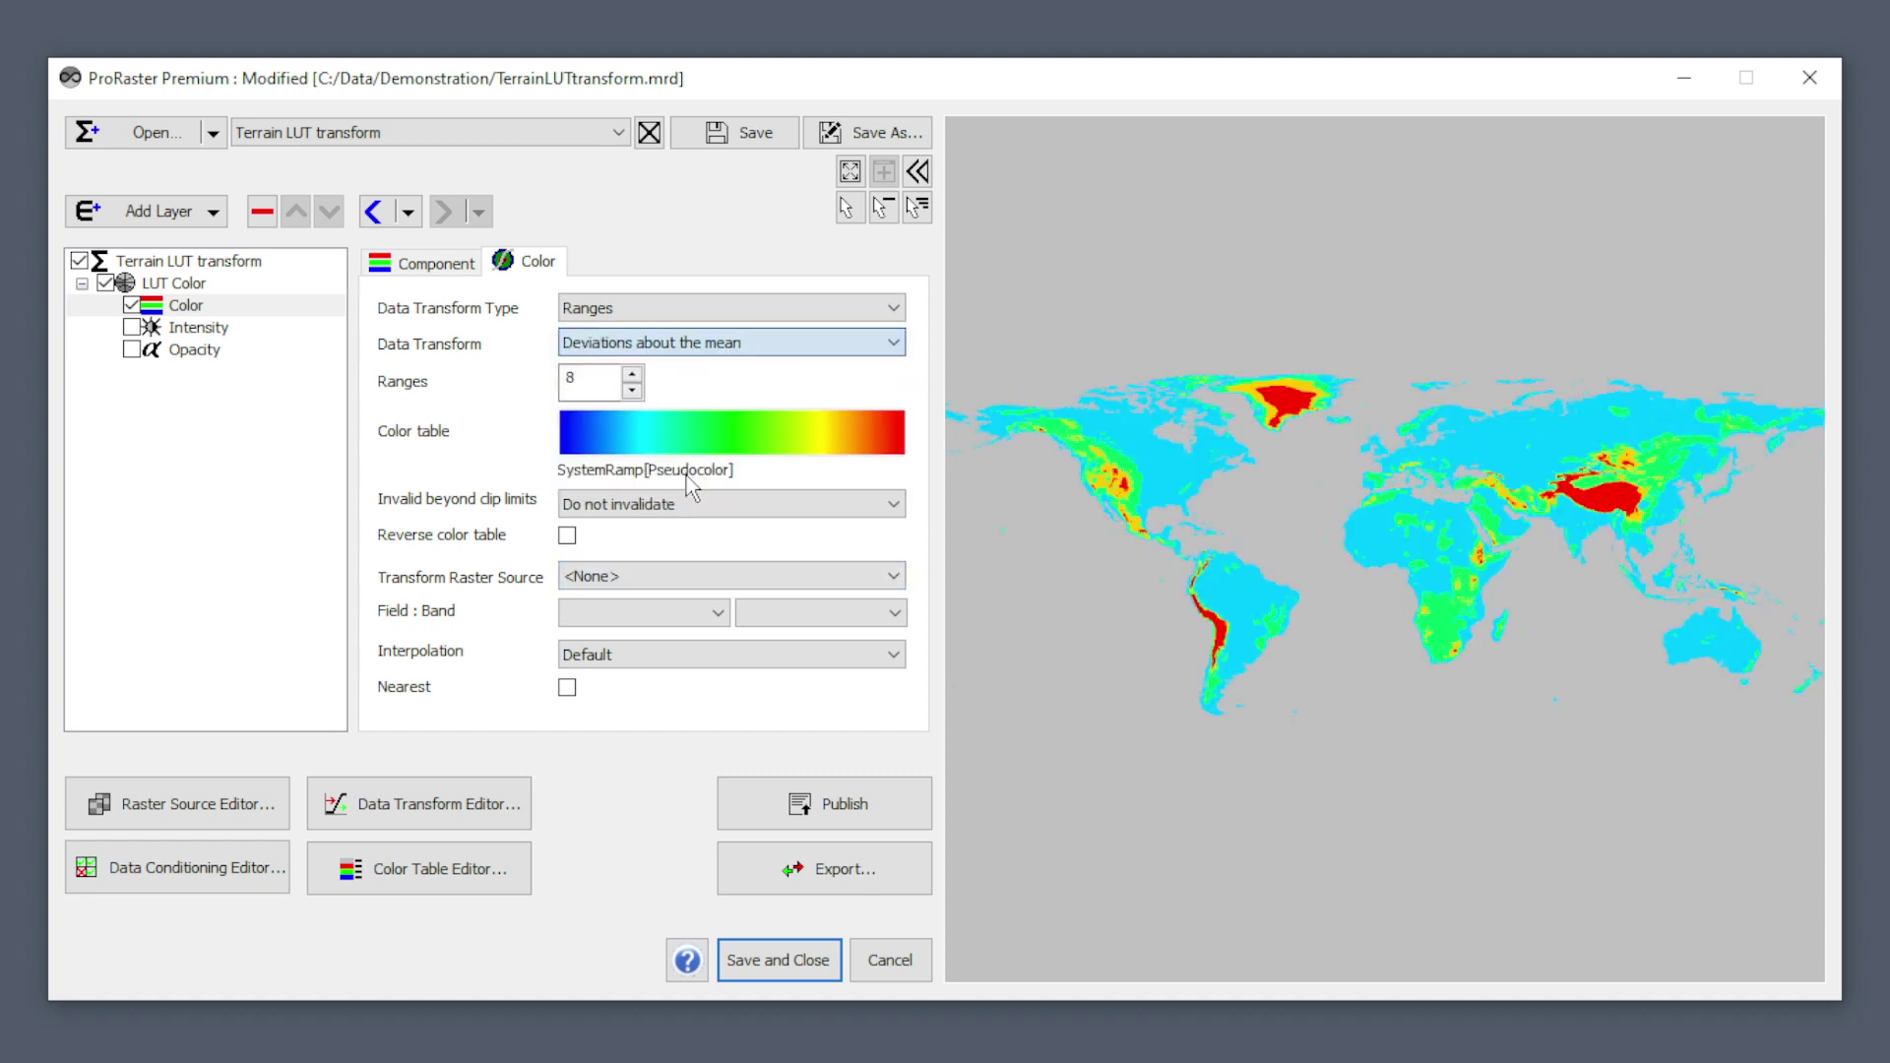
click(733, 346)
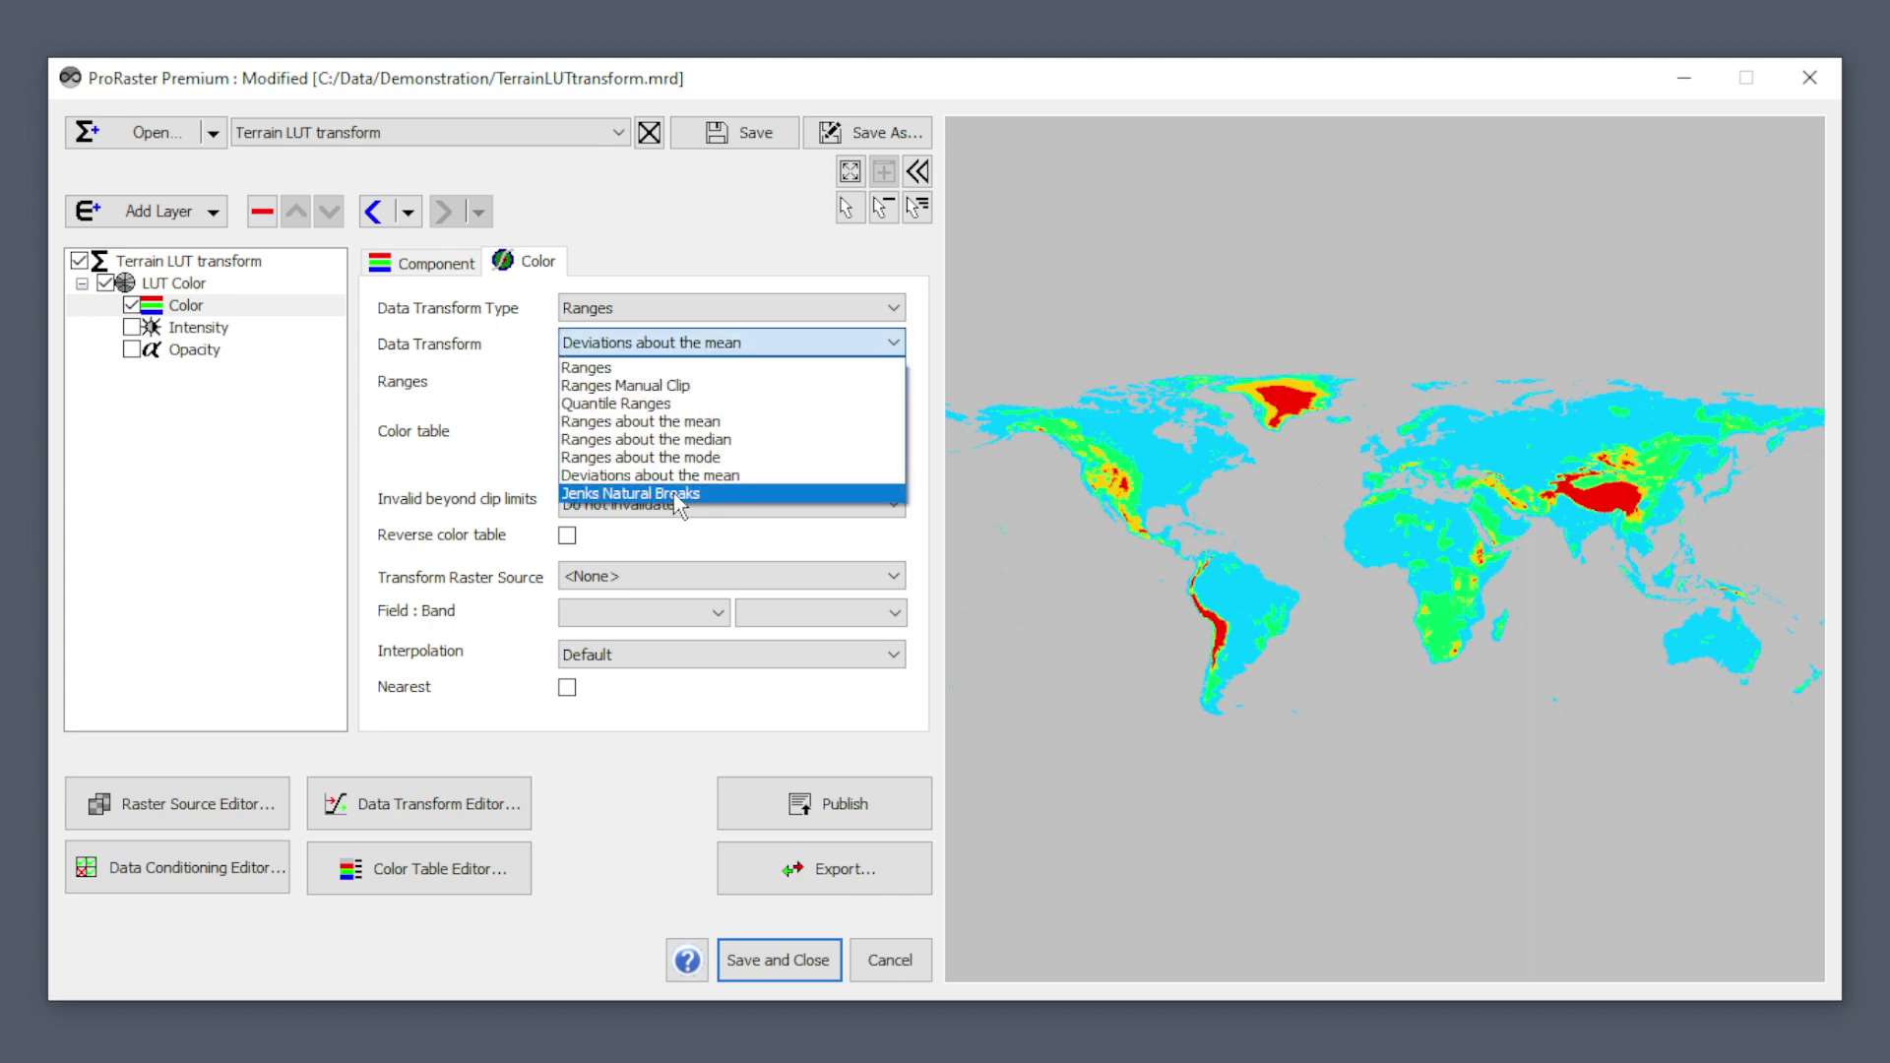
click(677, 494)
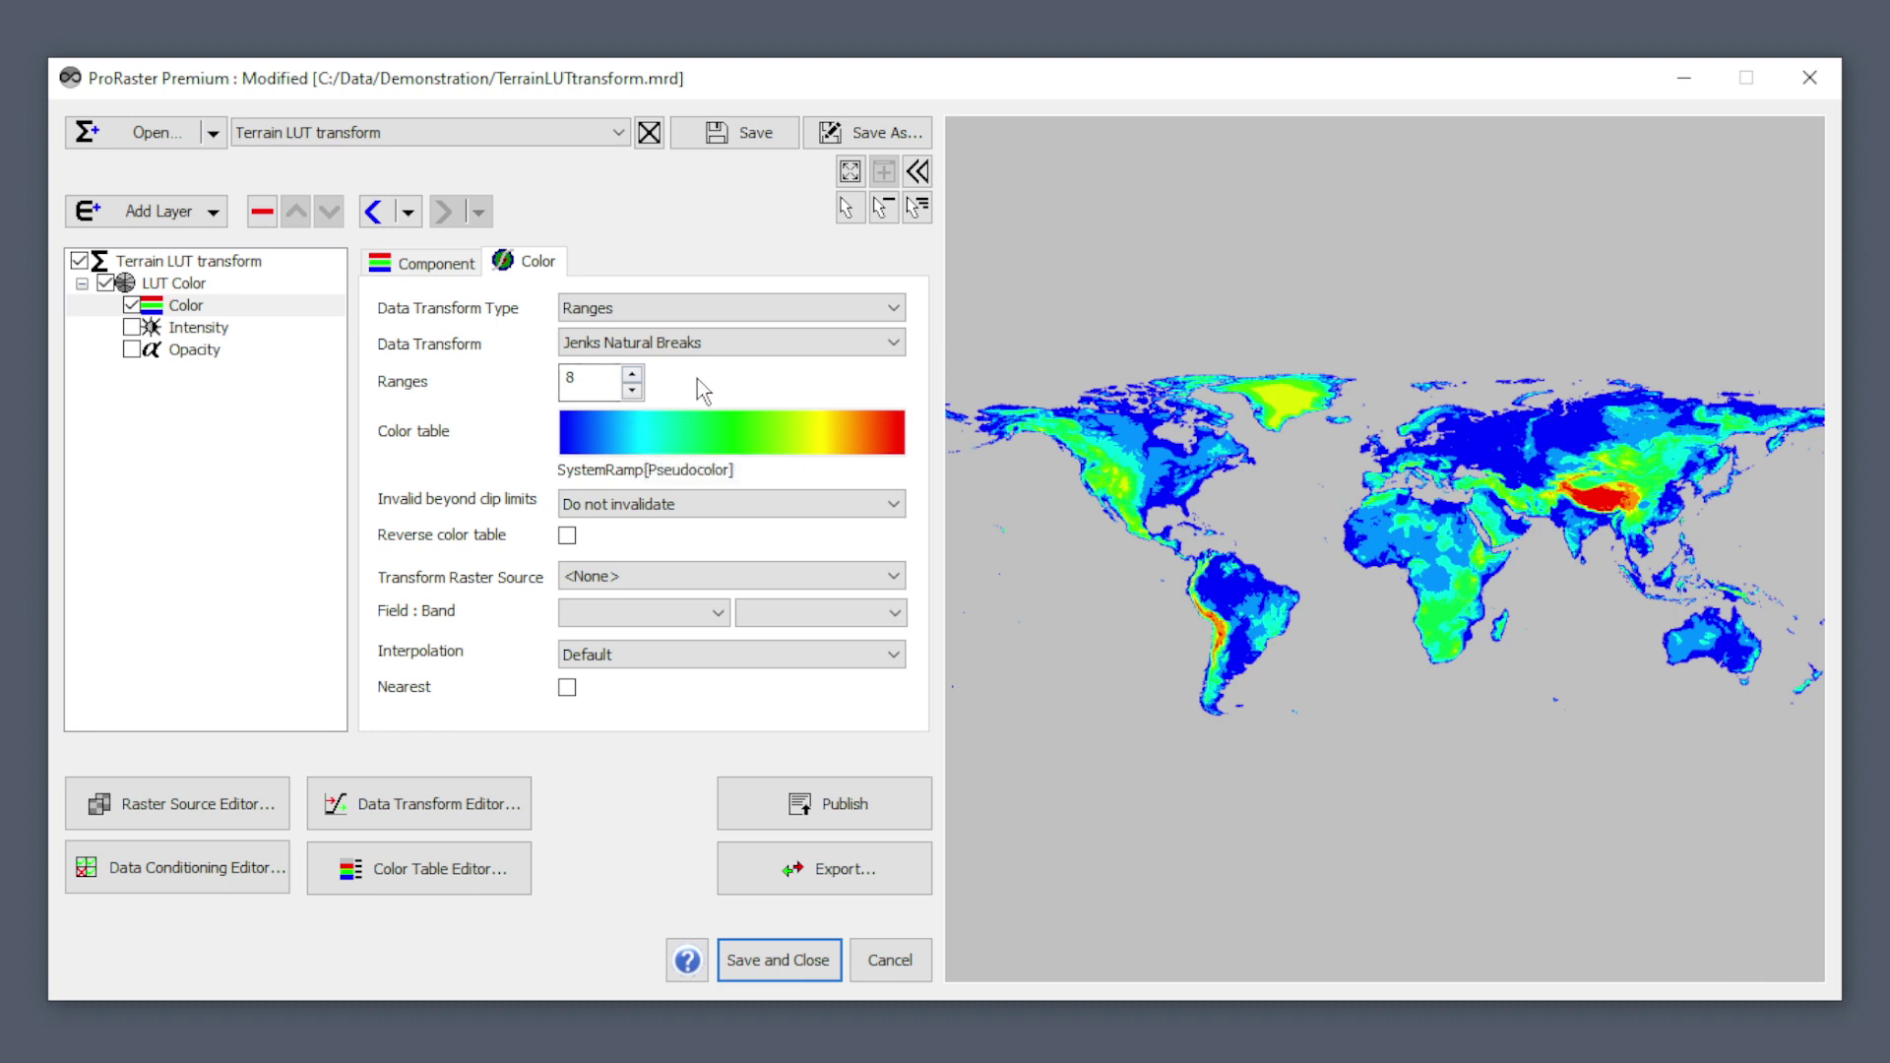
Step: Change the terrain Color component's data transform type to Stored Transforms
click(658, 311)
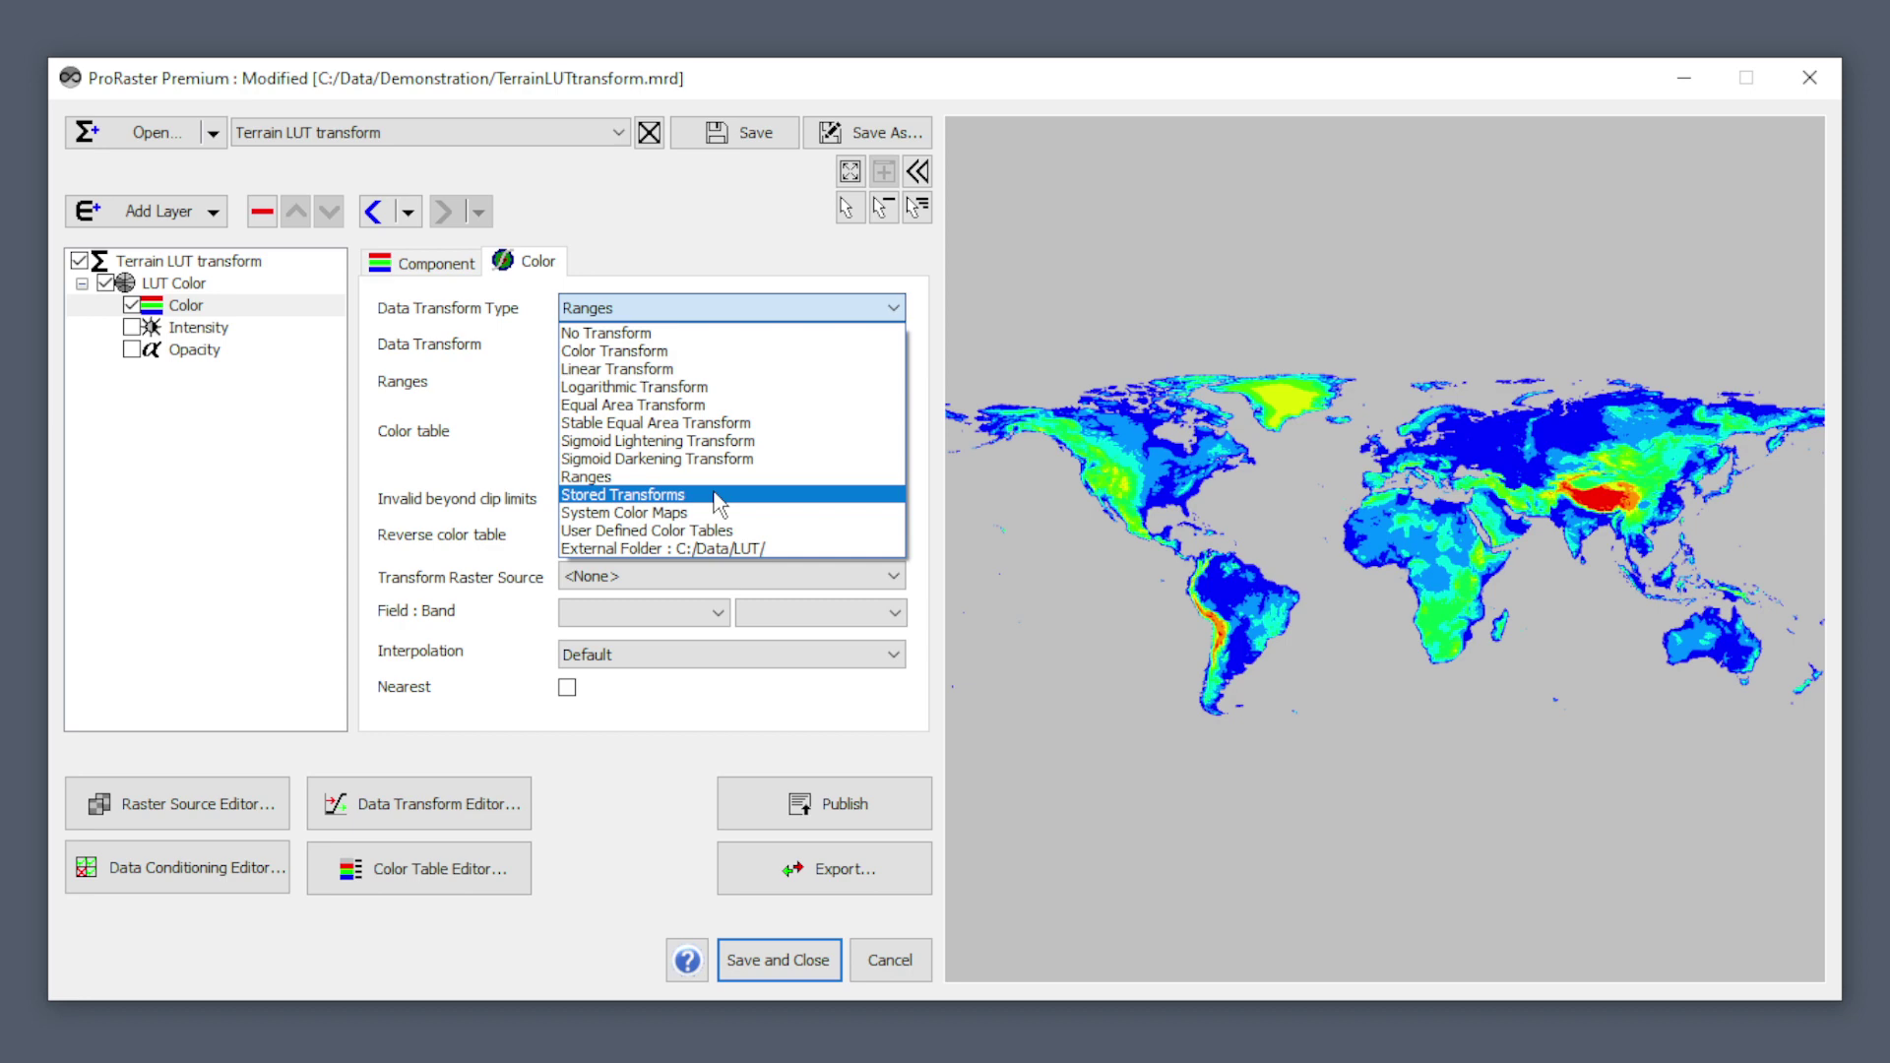
click(716, 497)
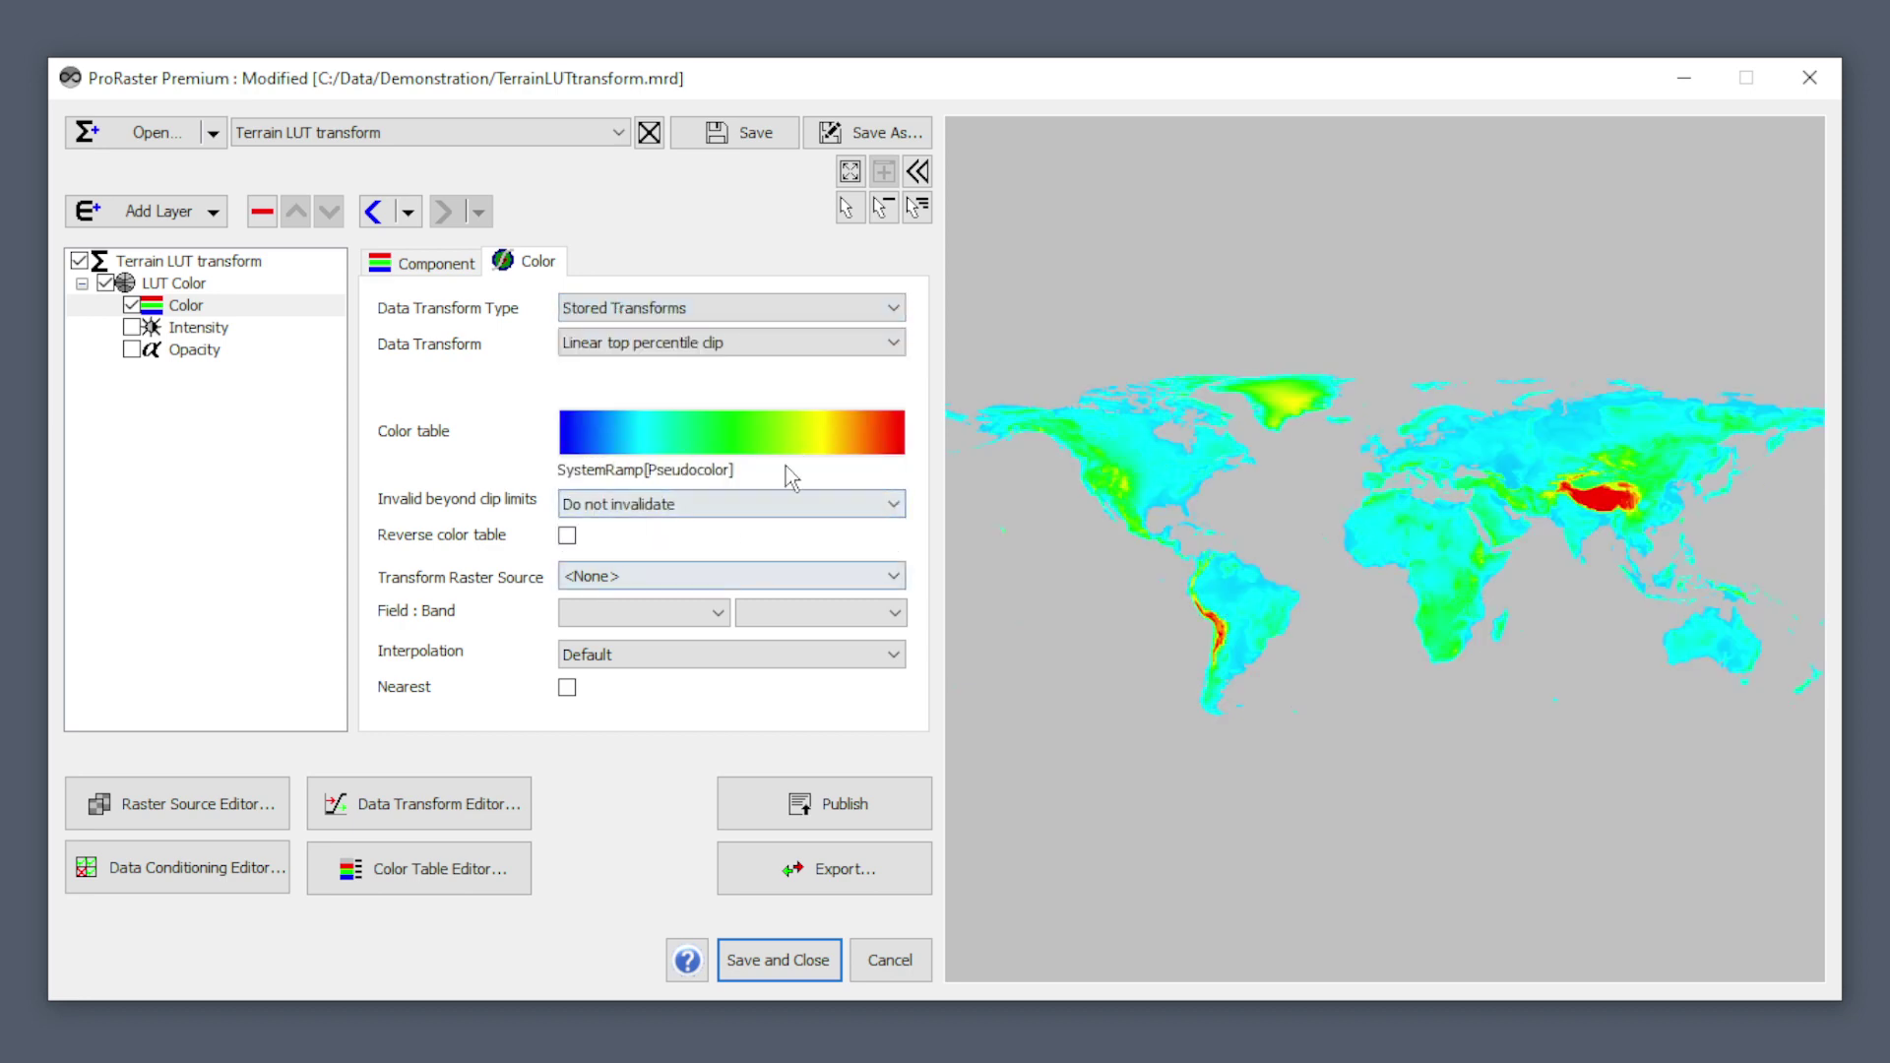
Step: Check the stored Linear top percentile clip transform in the transform choices and in the Data Transform Editor, cancelling the editor without edits
click(753, 345)
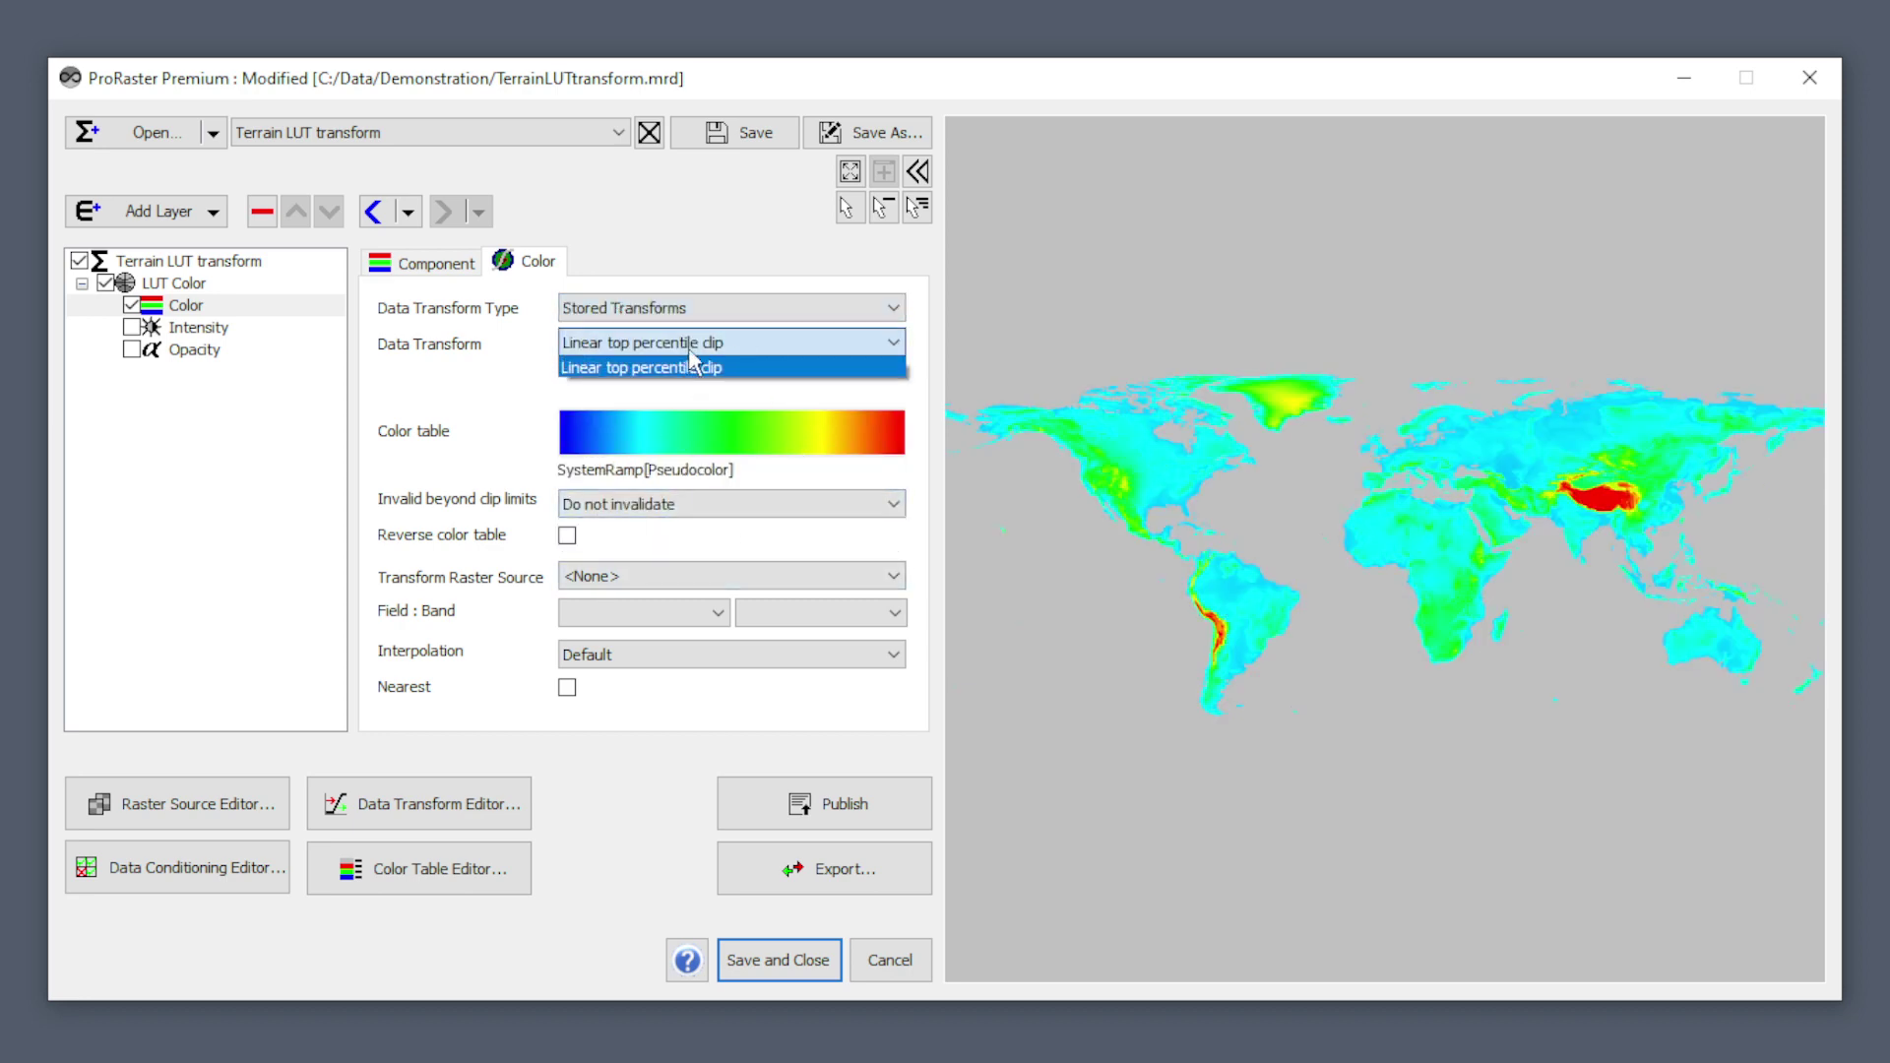
click(701, 366)
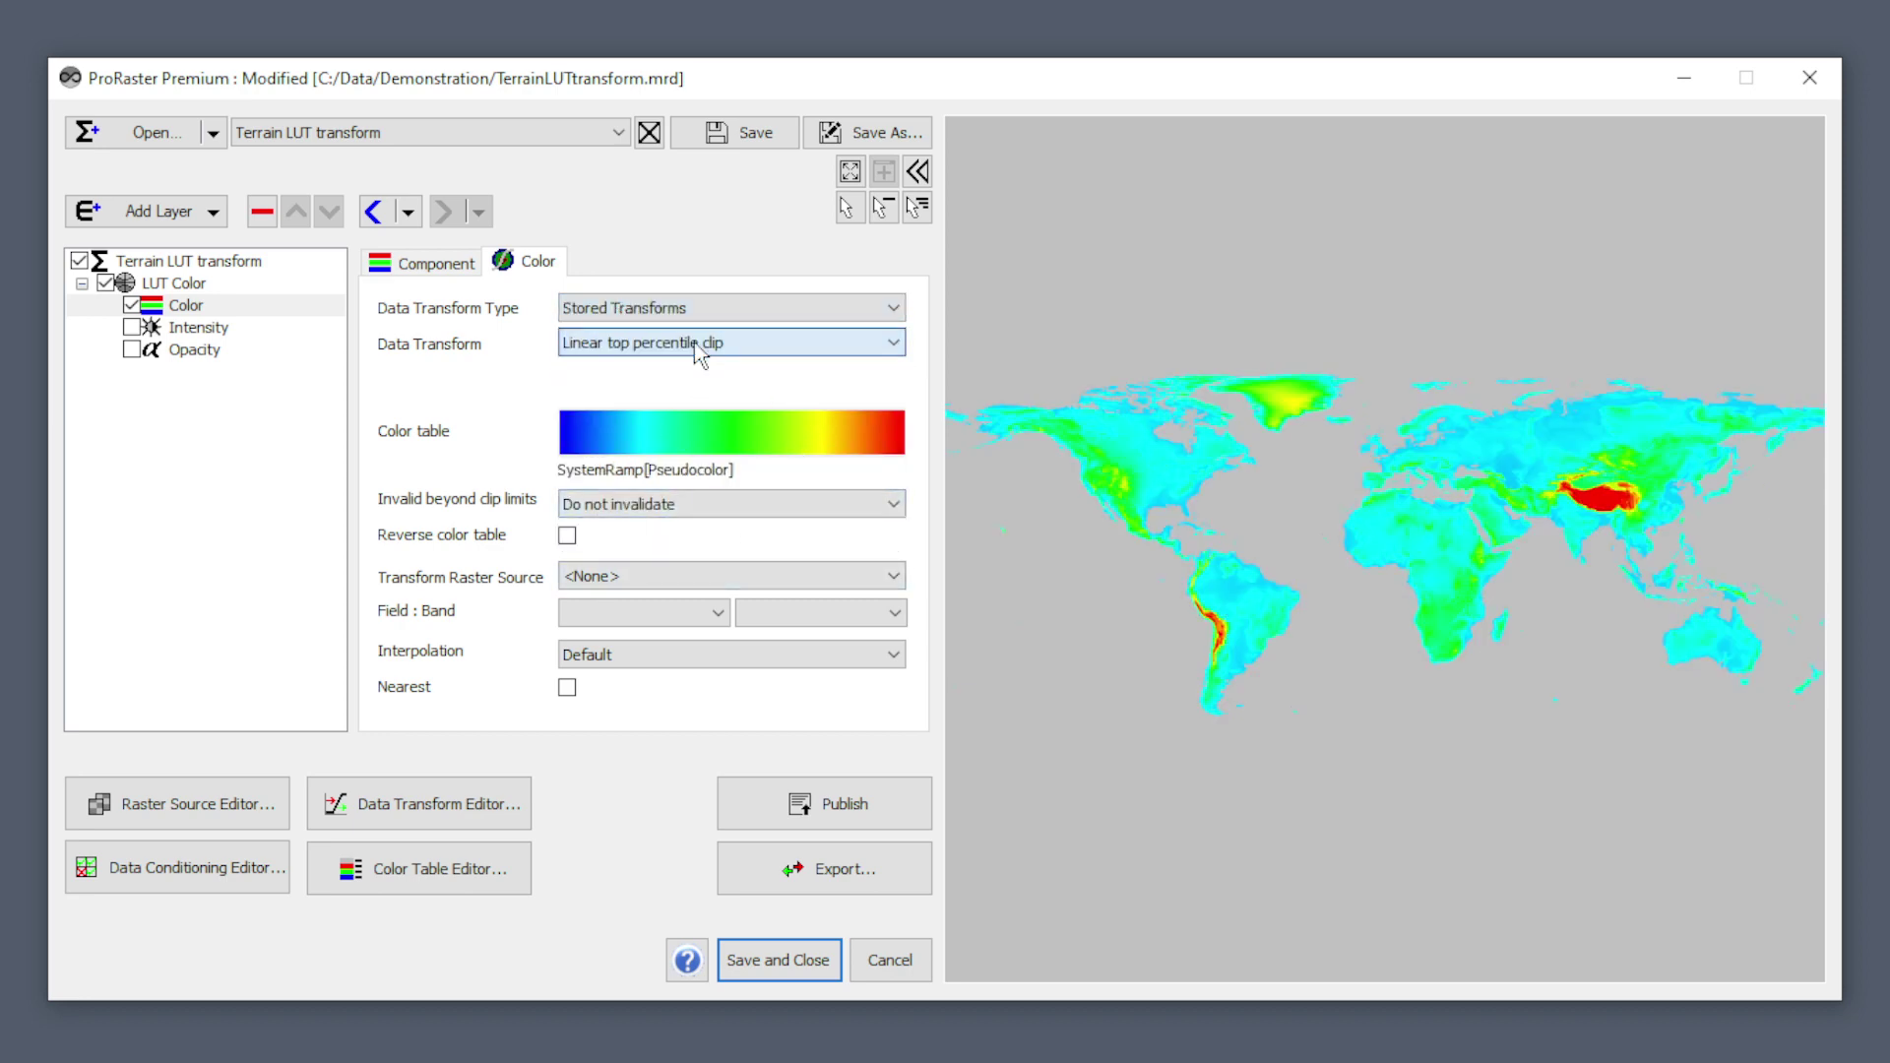
click(404, 817)
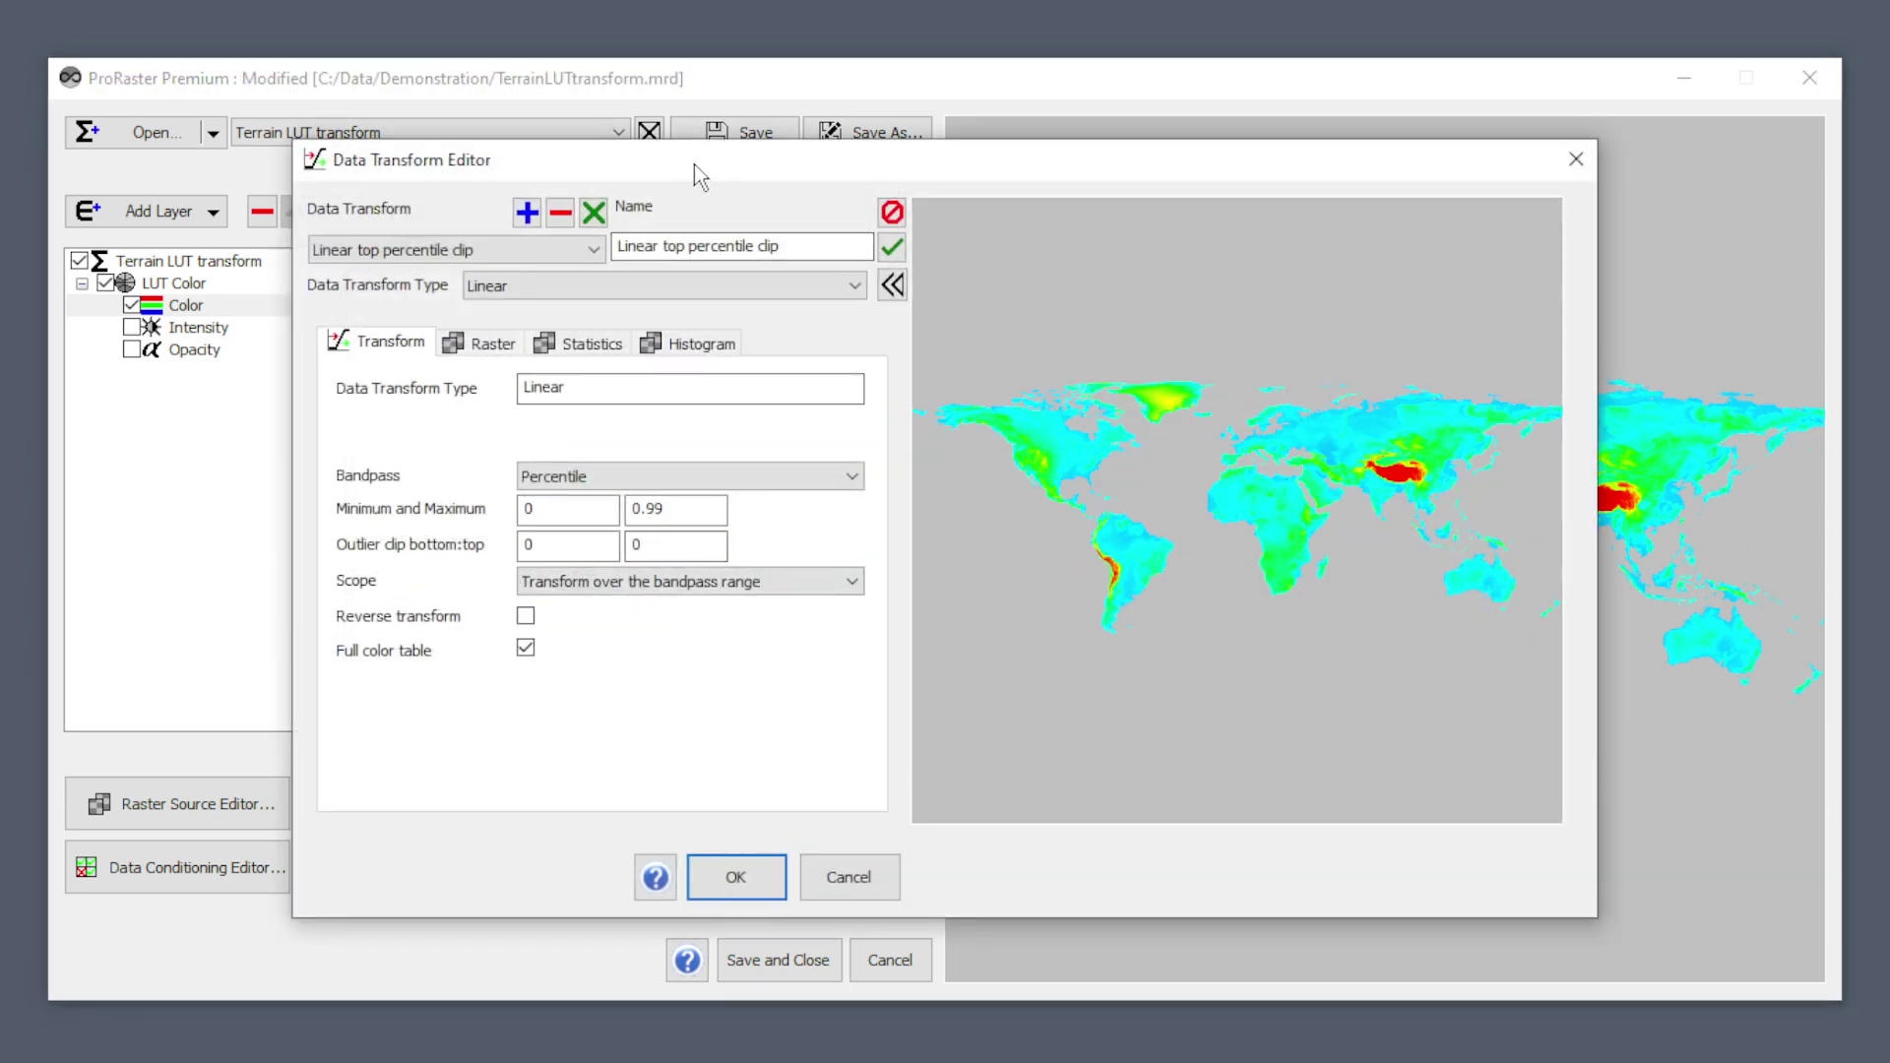
click(453, 252)
click(448, 278)
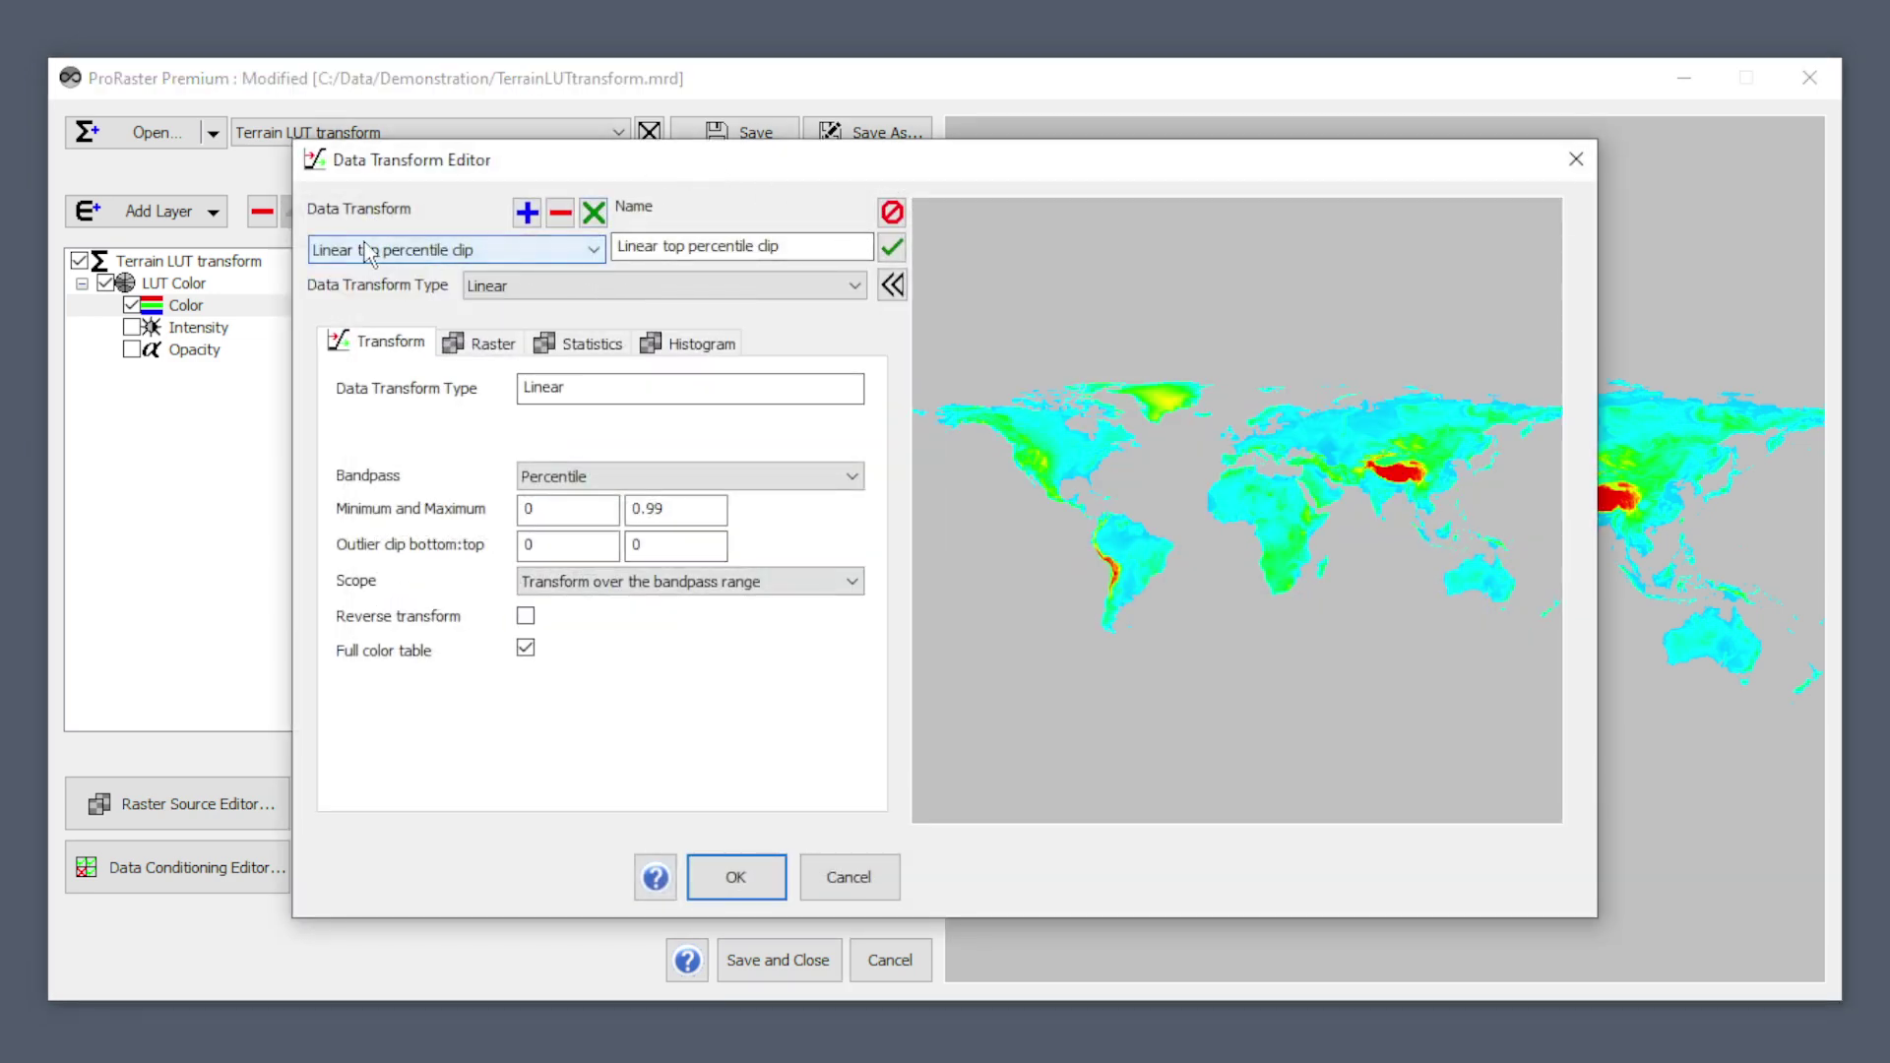
click(837, 876)
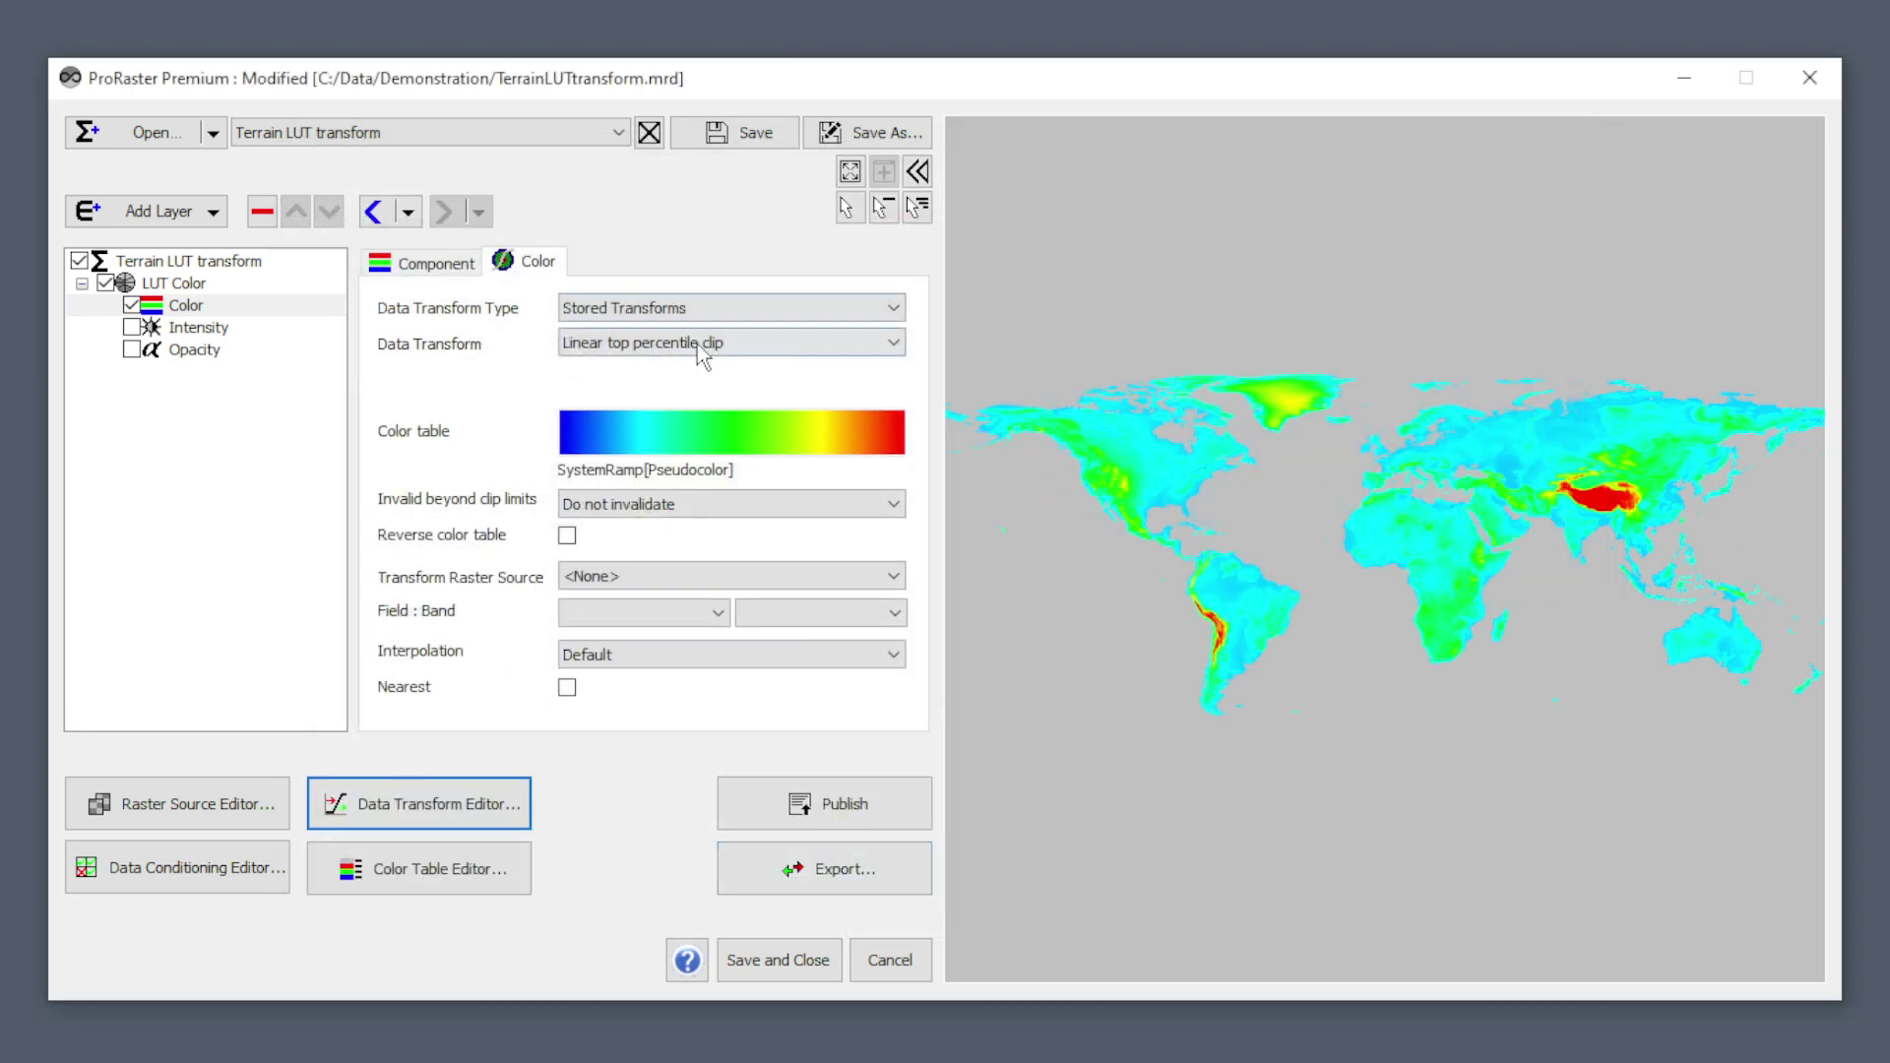
click(706, 344)
click(708, 356)
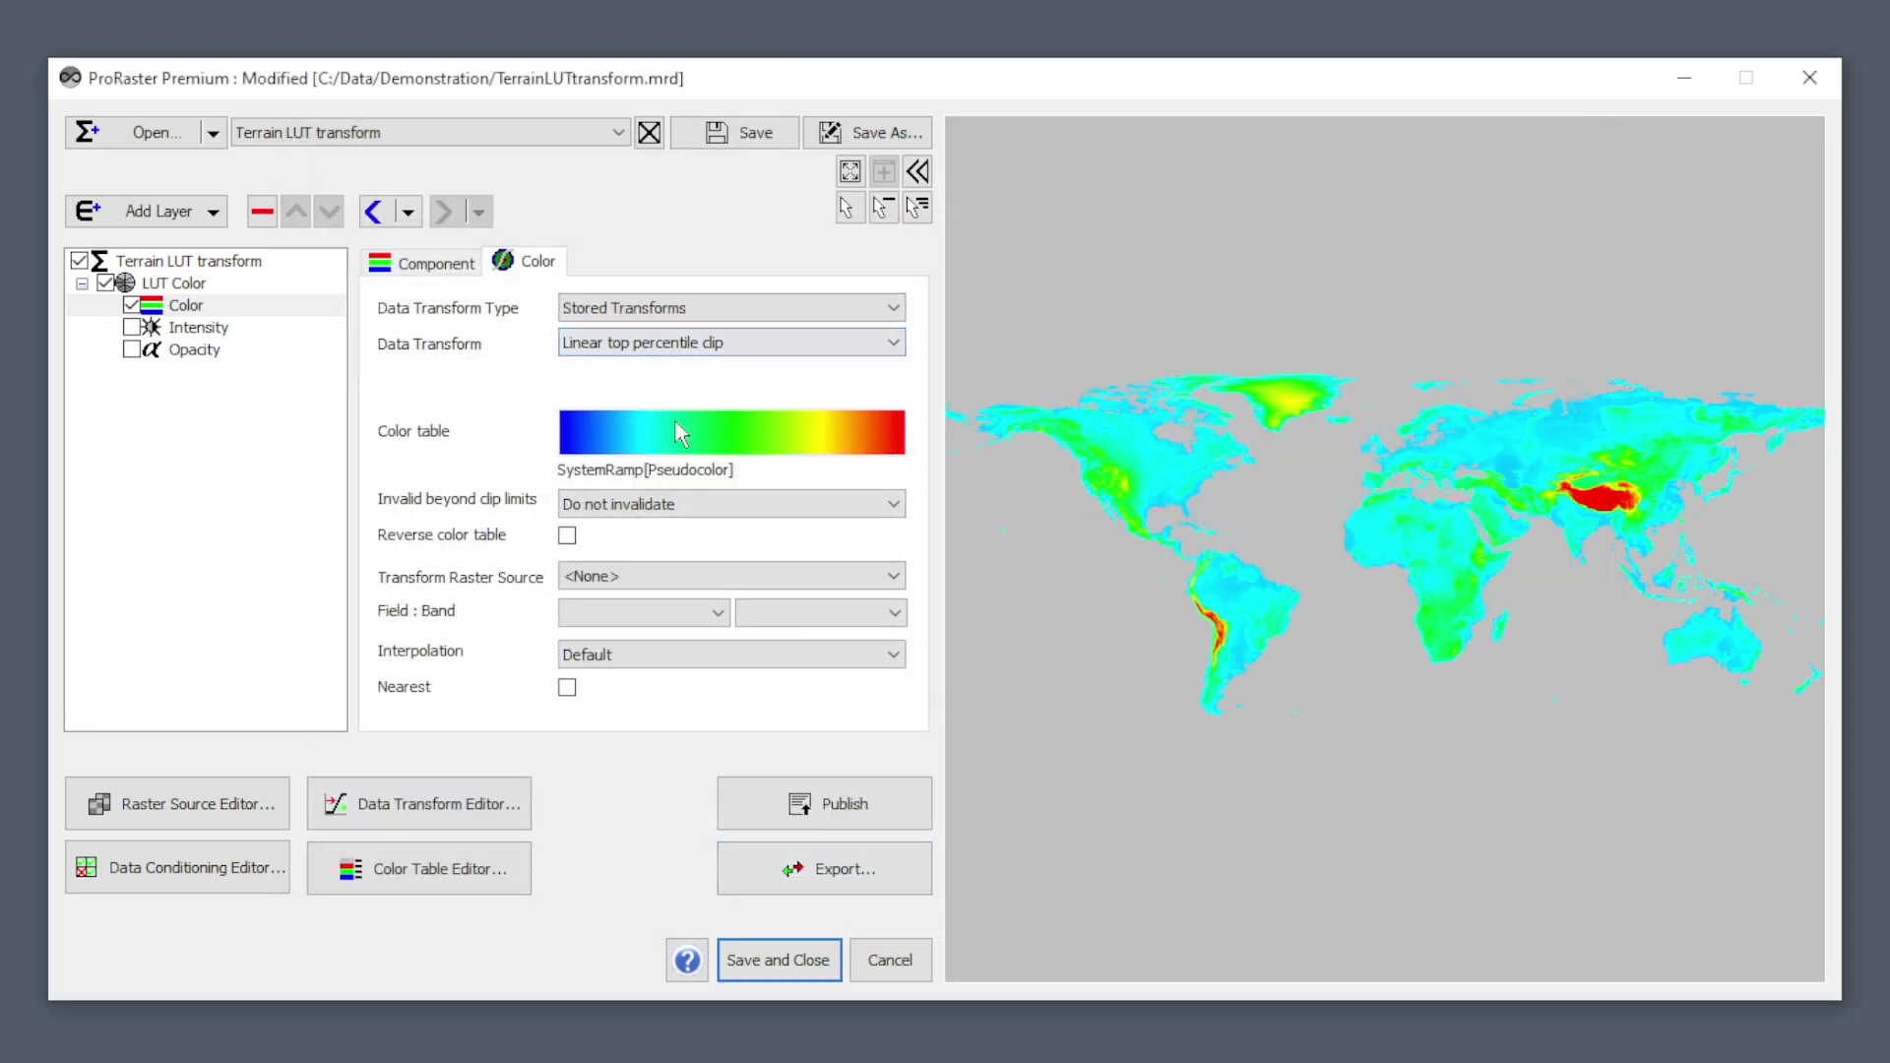
Step: Change the terrain's data transform type to System Color Maps and apply the atlas_land_bsl color map
click(715, 313)
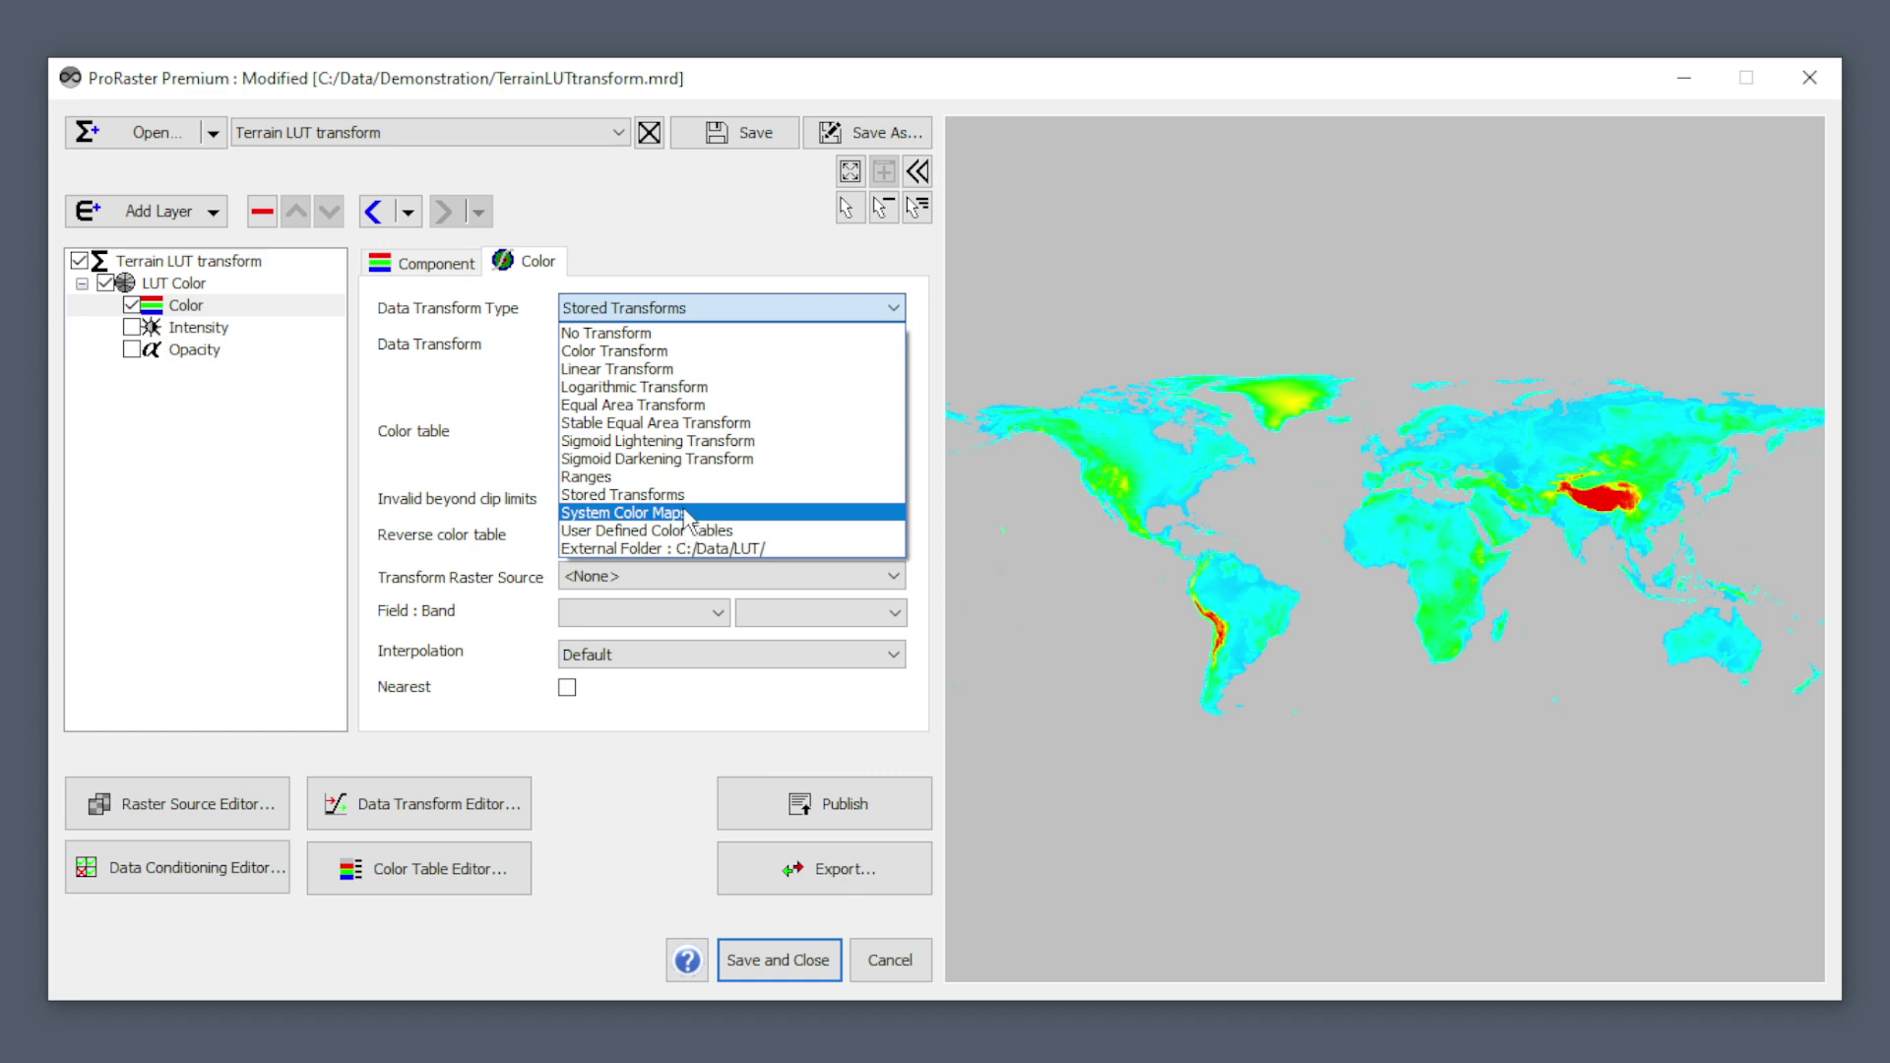
click(649, 521)
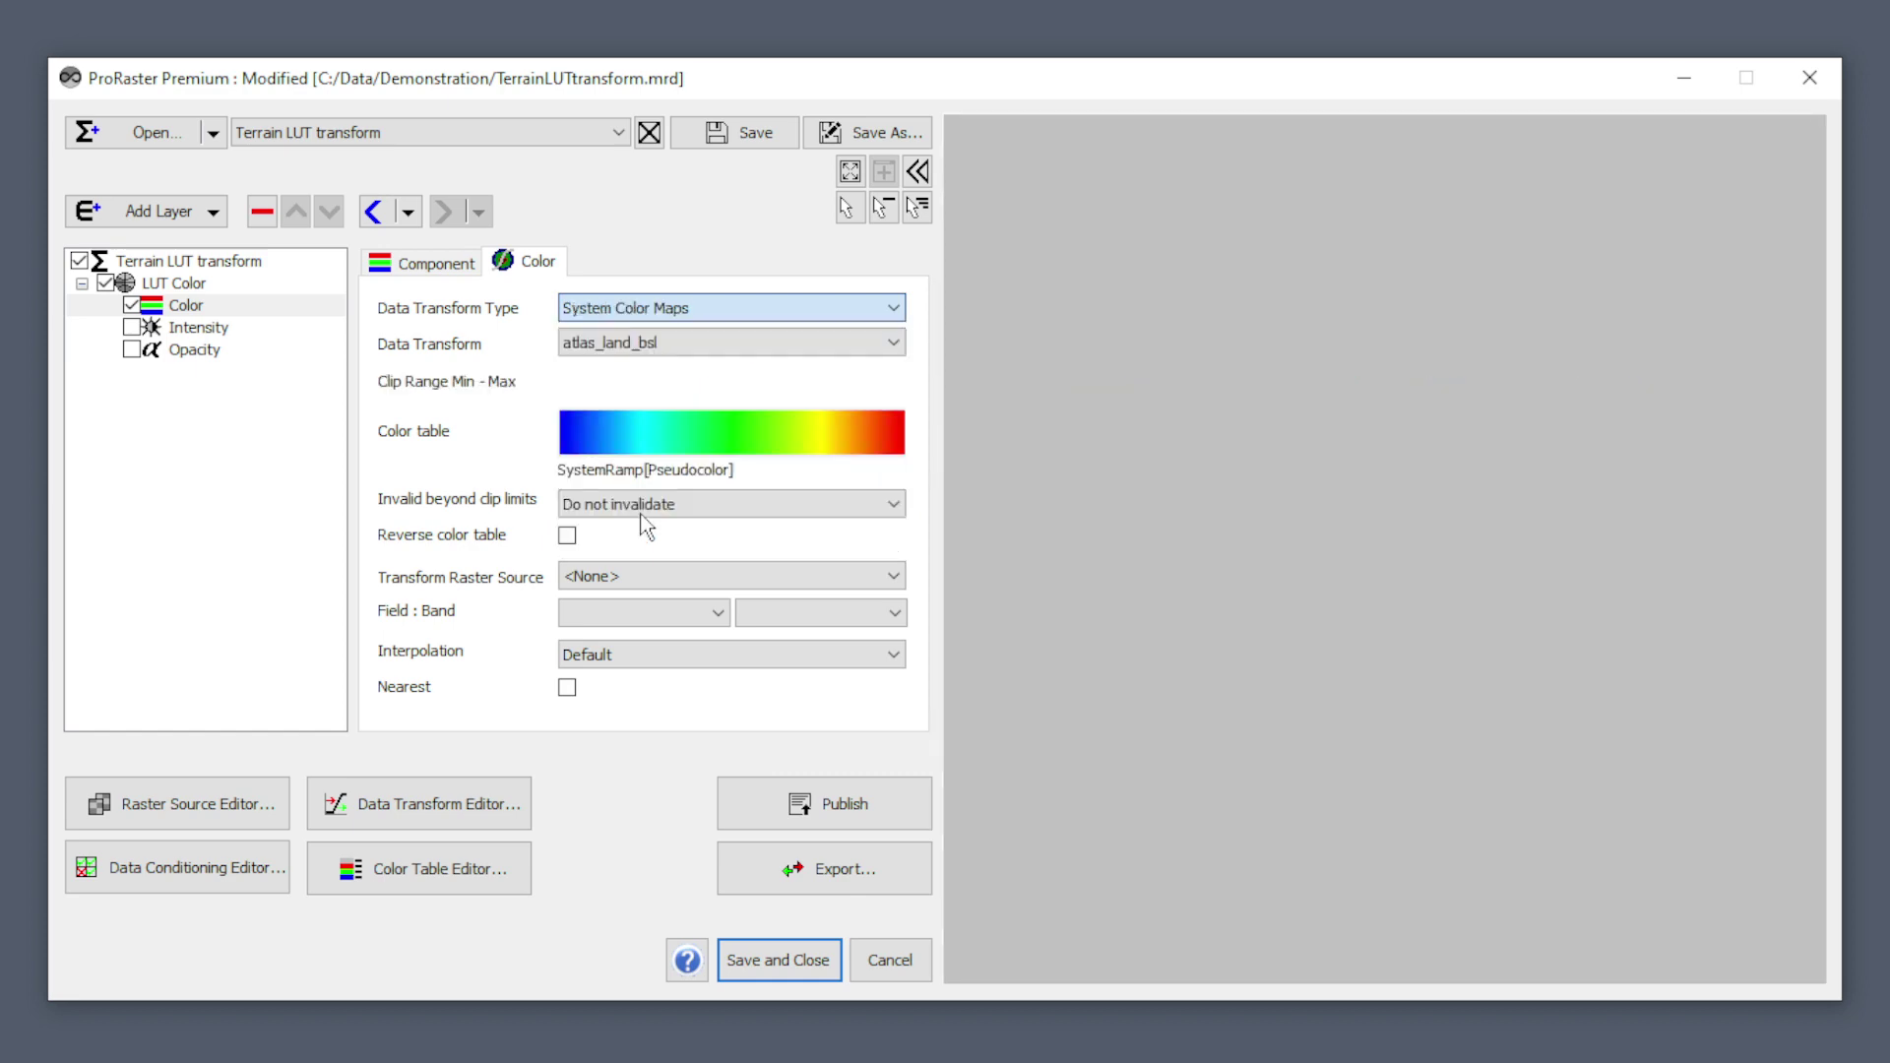
click(738, 344)
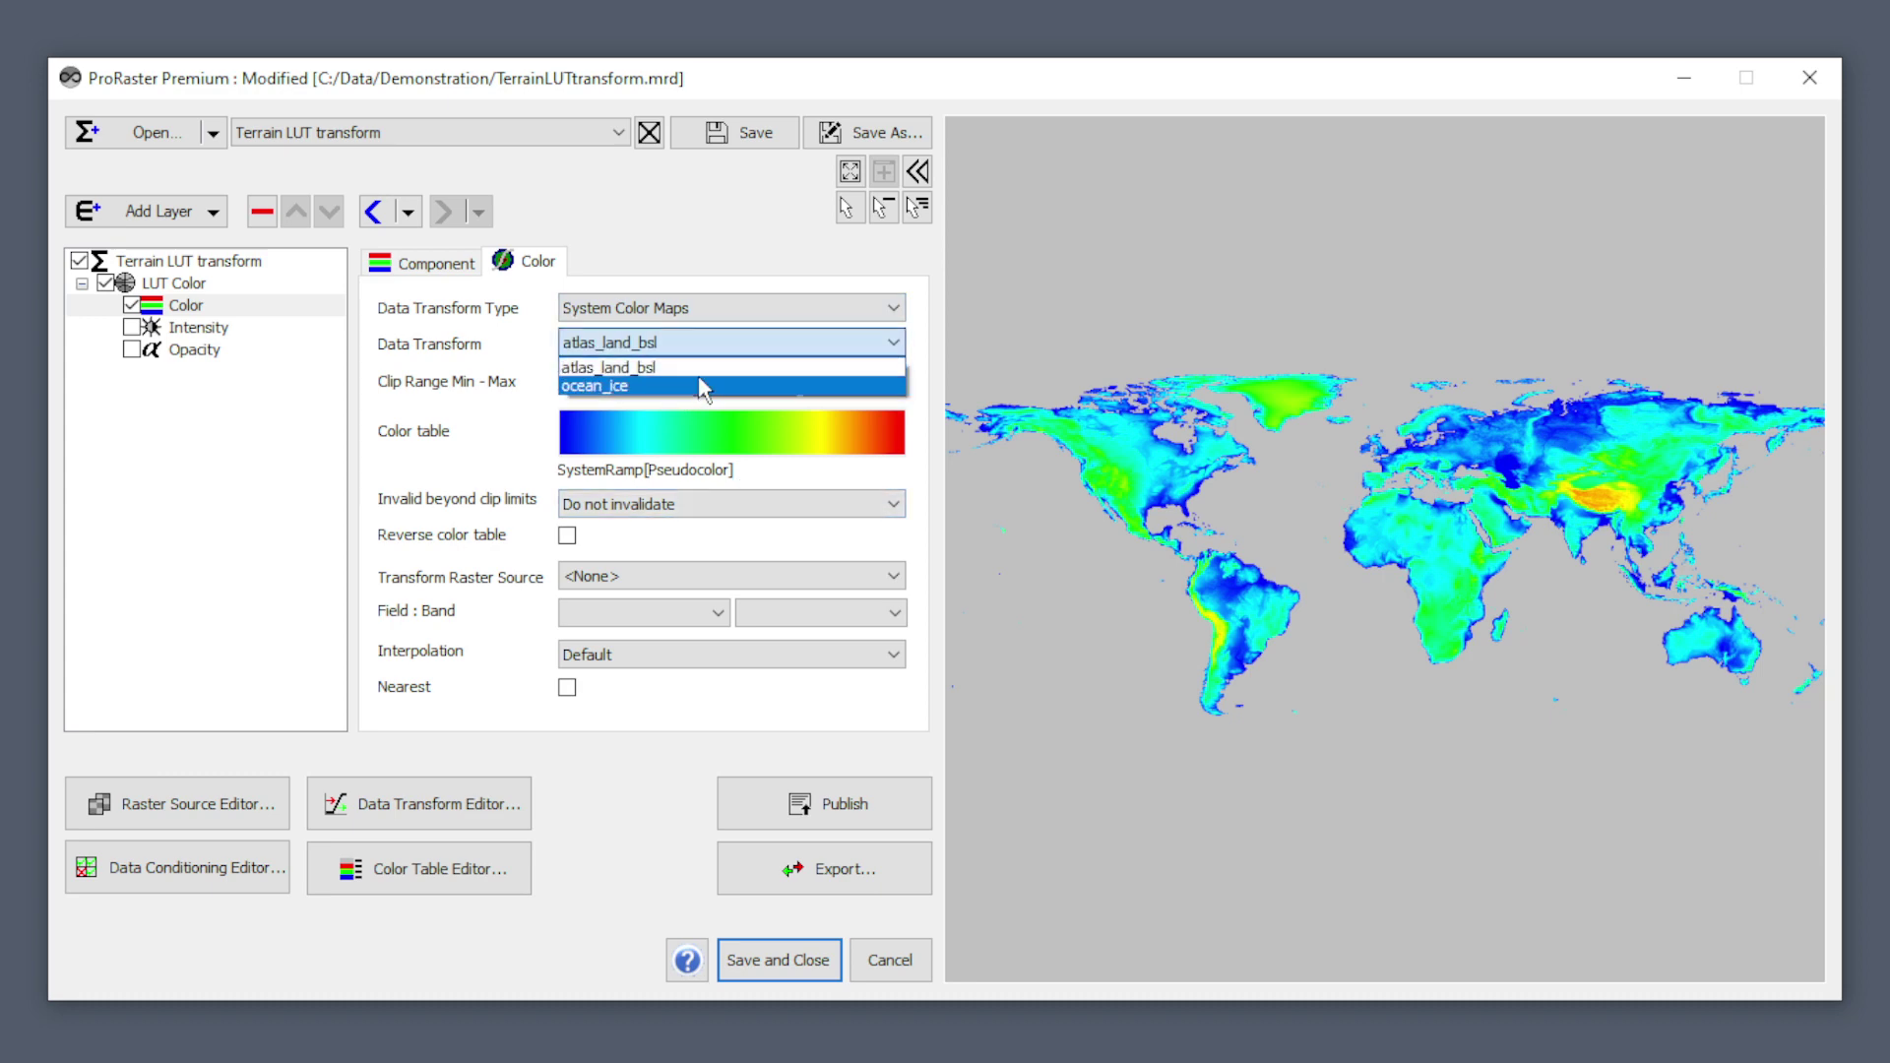
click(705, 366)
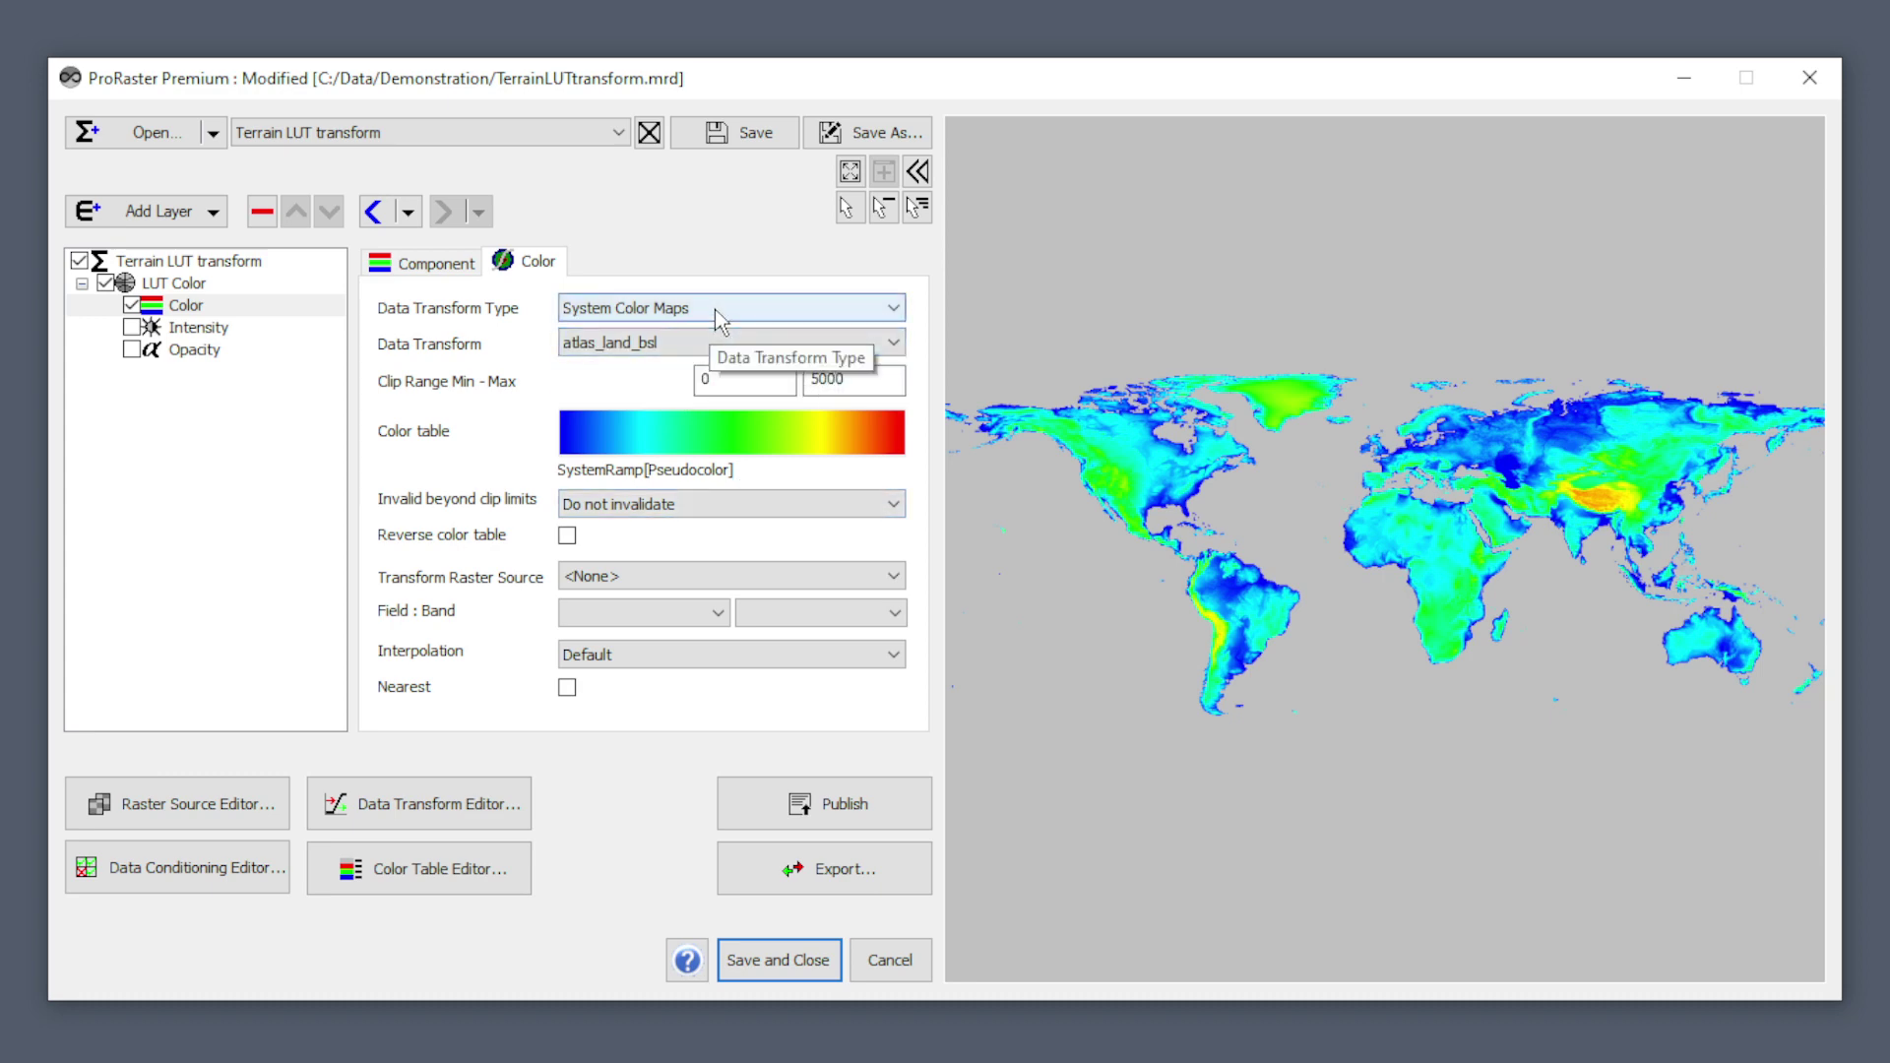
Step: Try the MyNewColorTableFileName transform from User Defined Color Tables on the terrain, then set the data transform type to Linear Transform
click(716, 311)
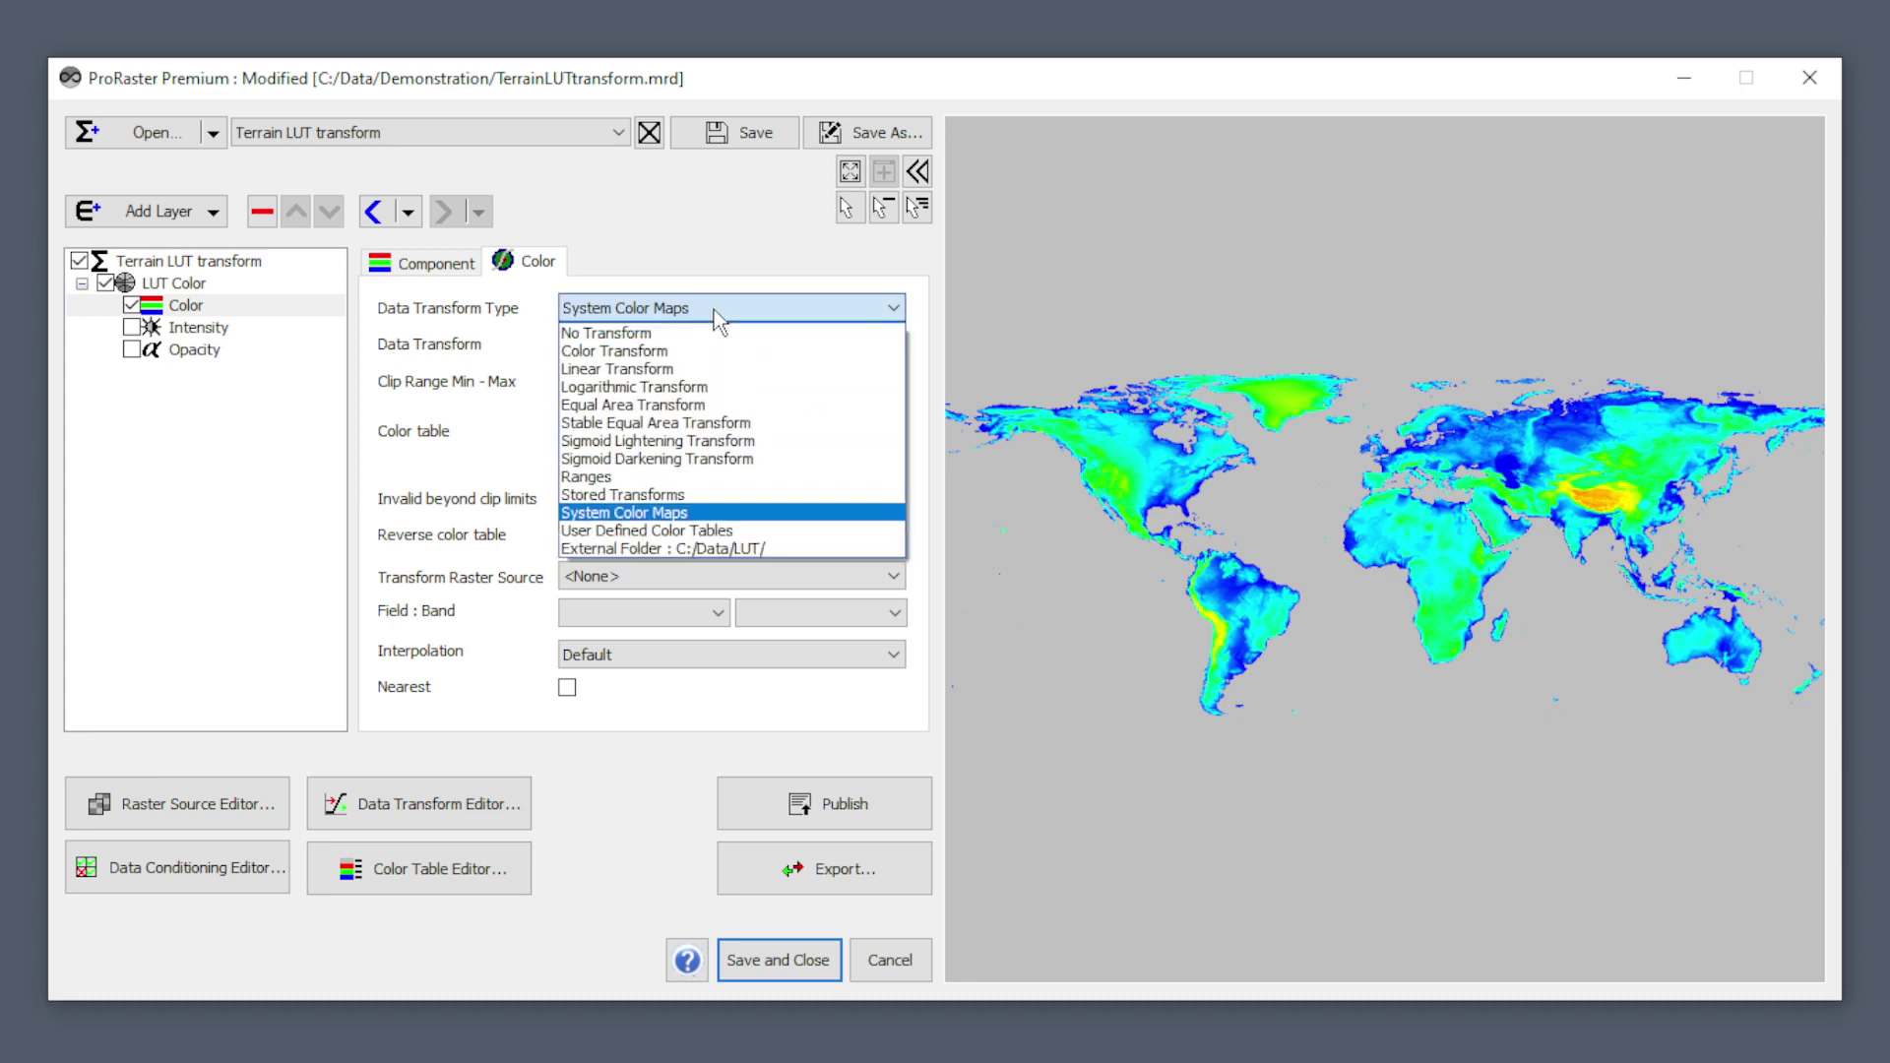
click(672, 539)
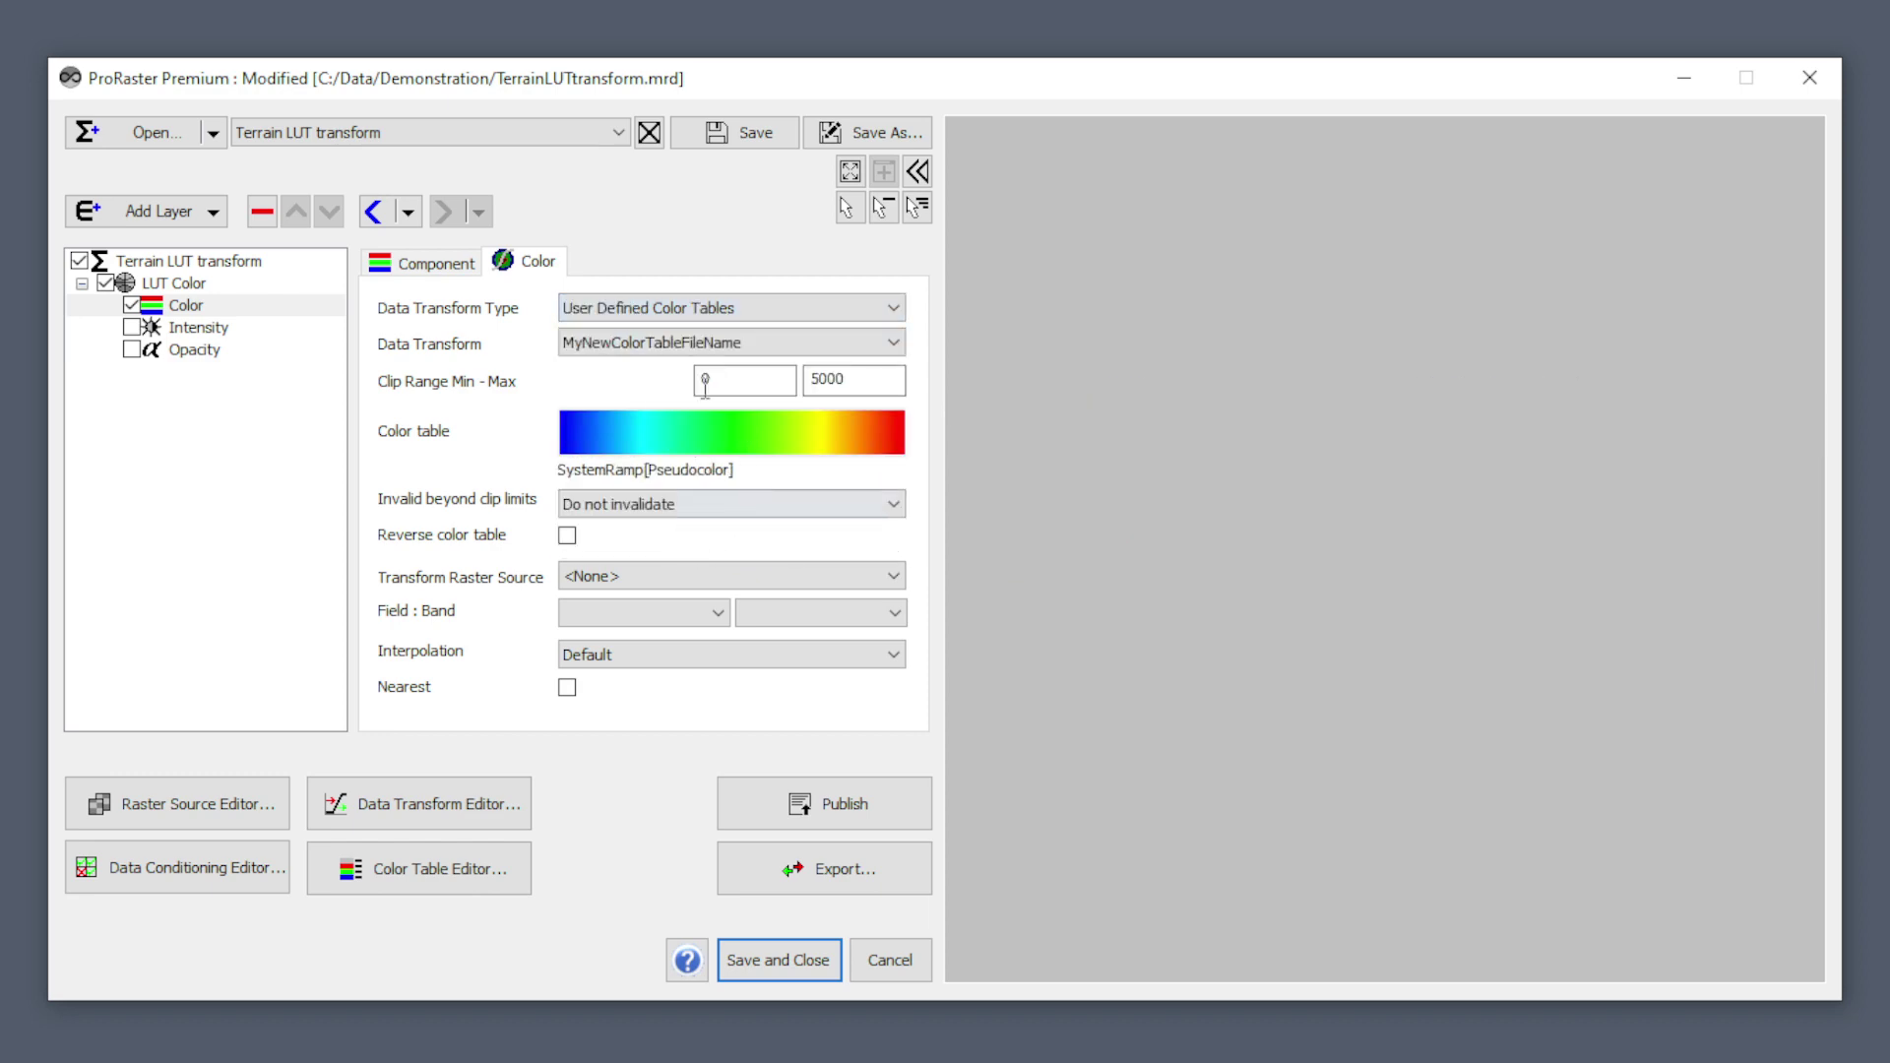
click(683, 345)
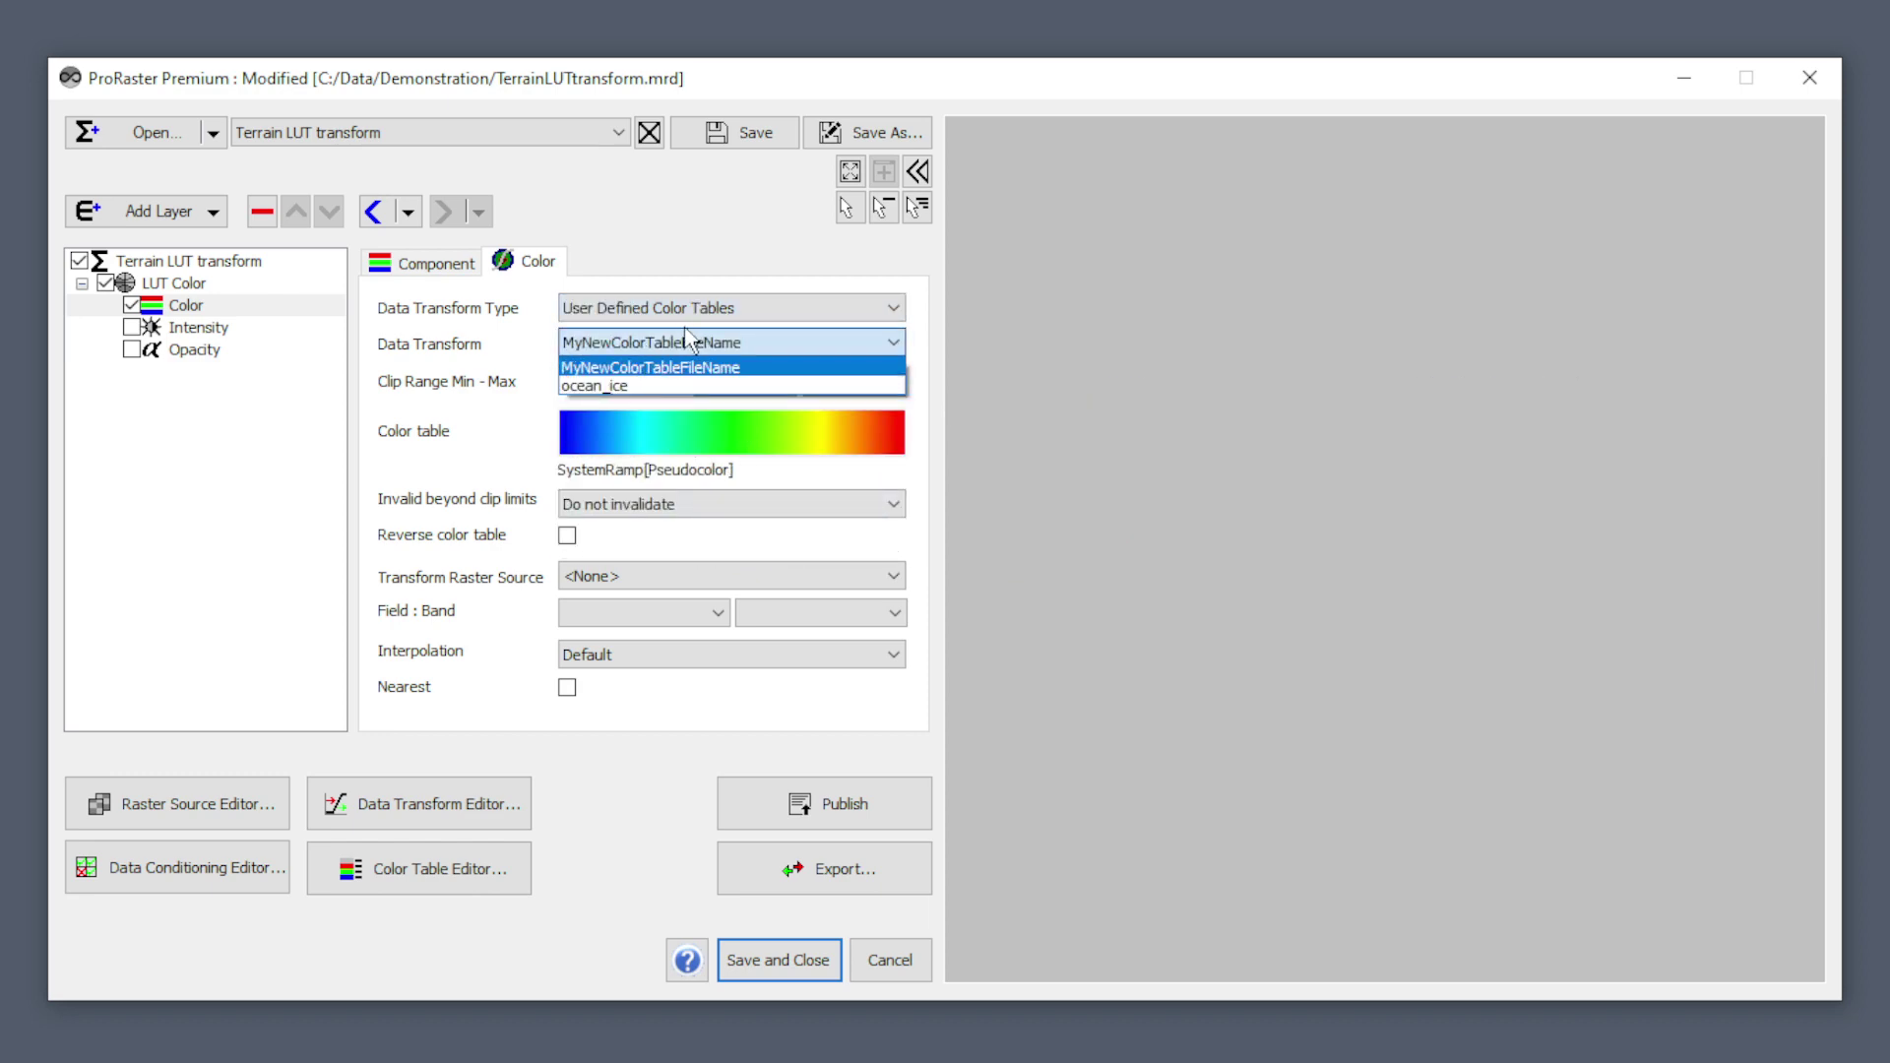
click(649, 369)
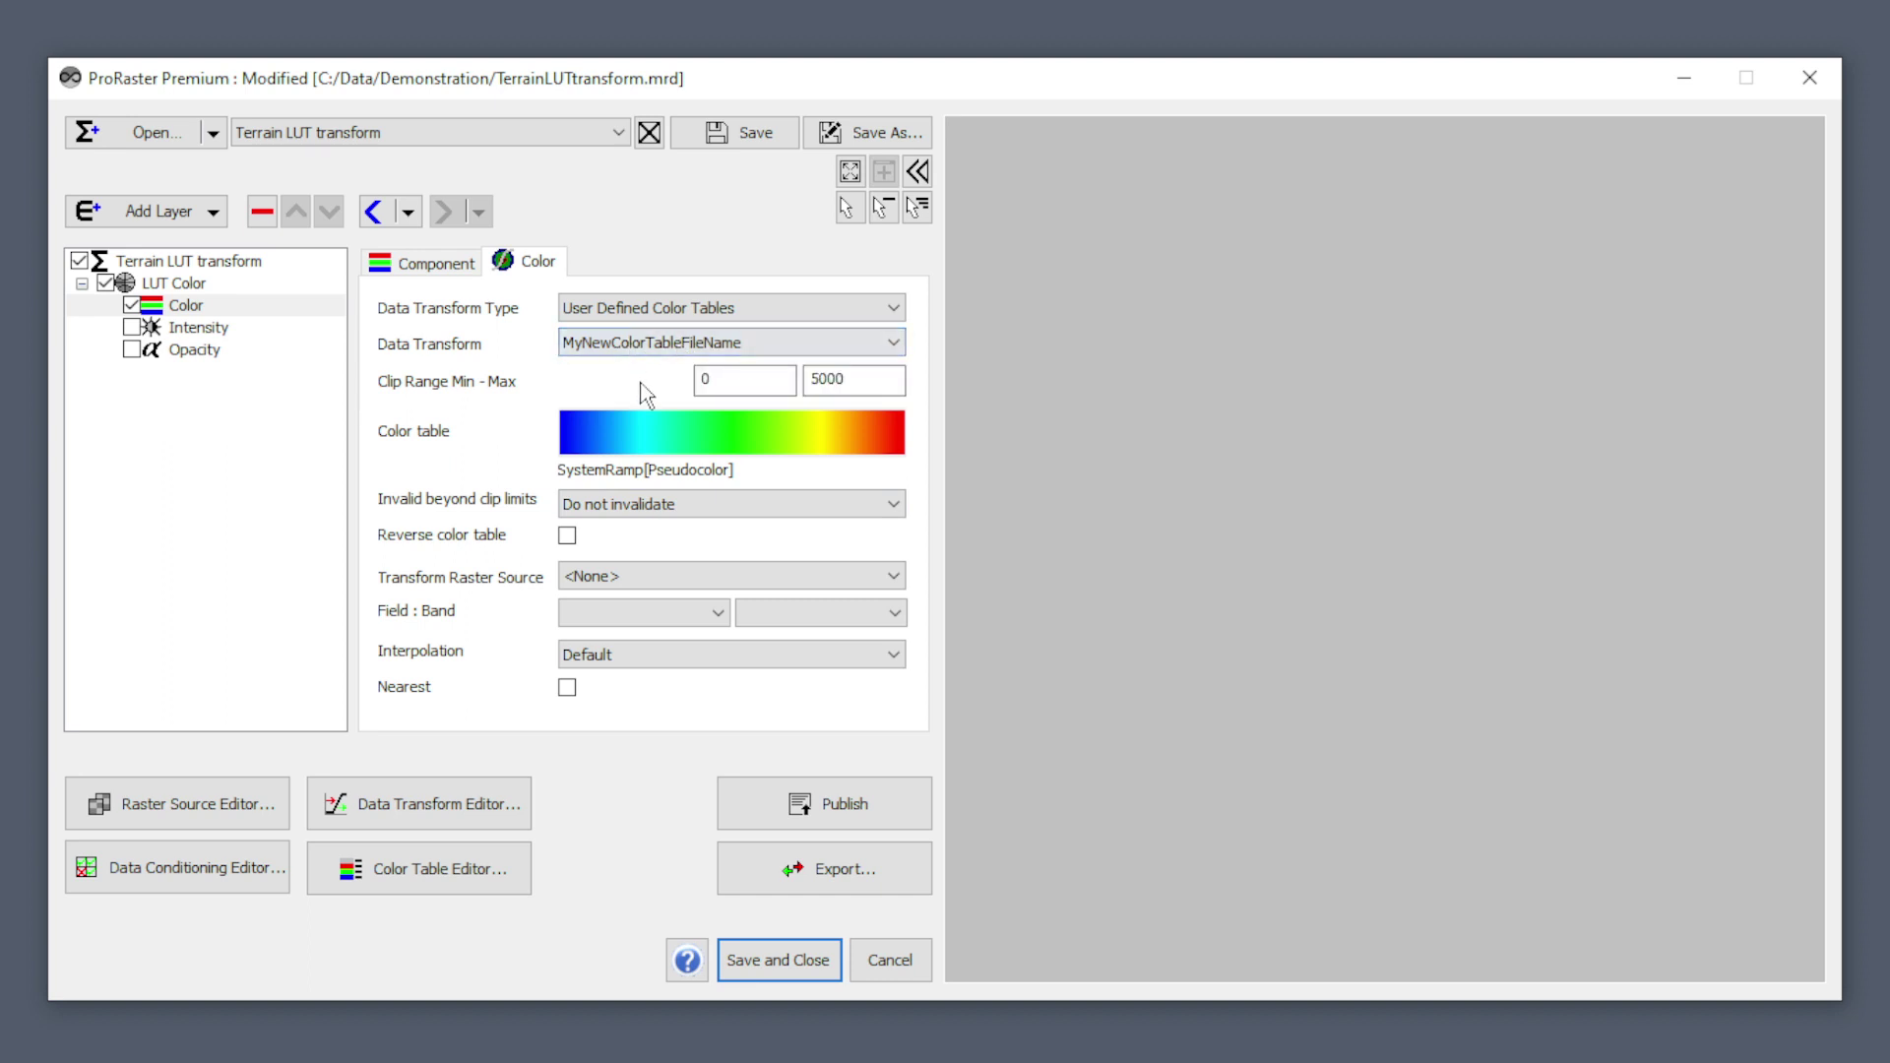
click(652, 309)
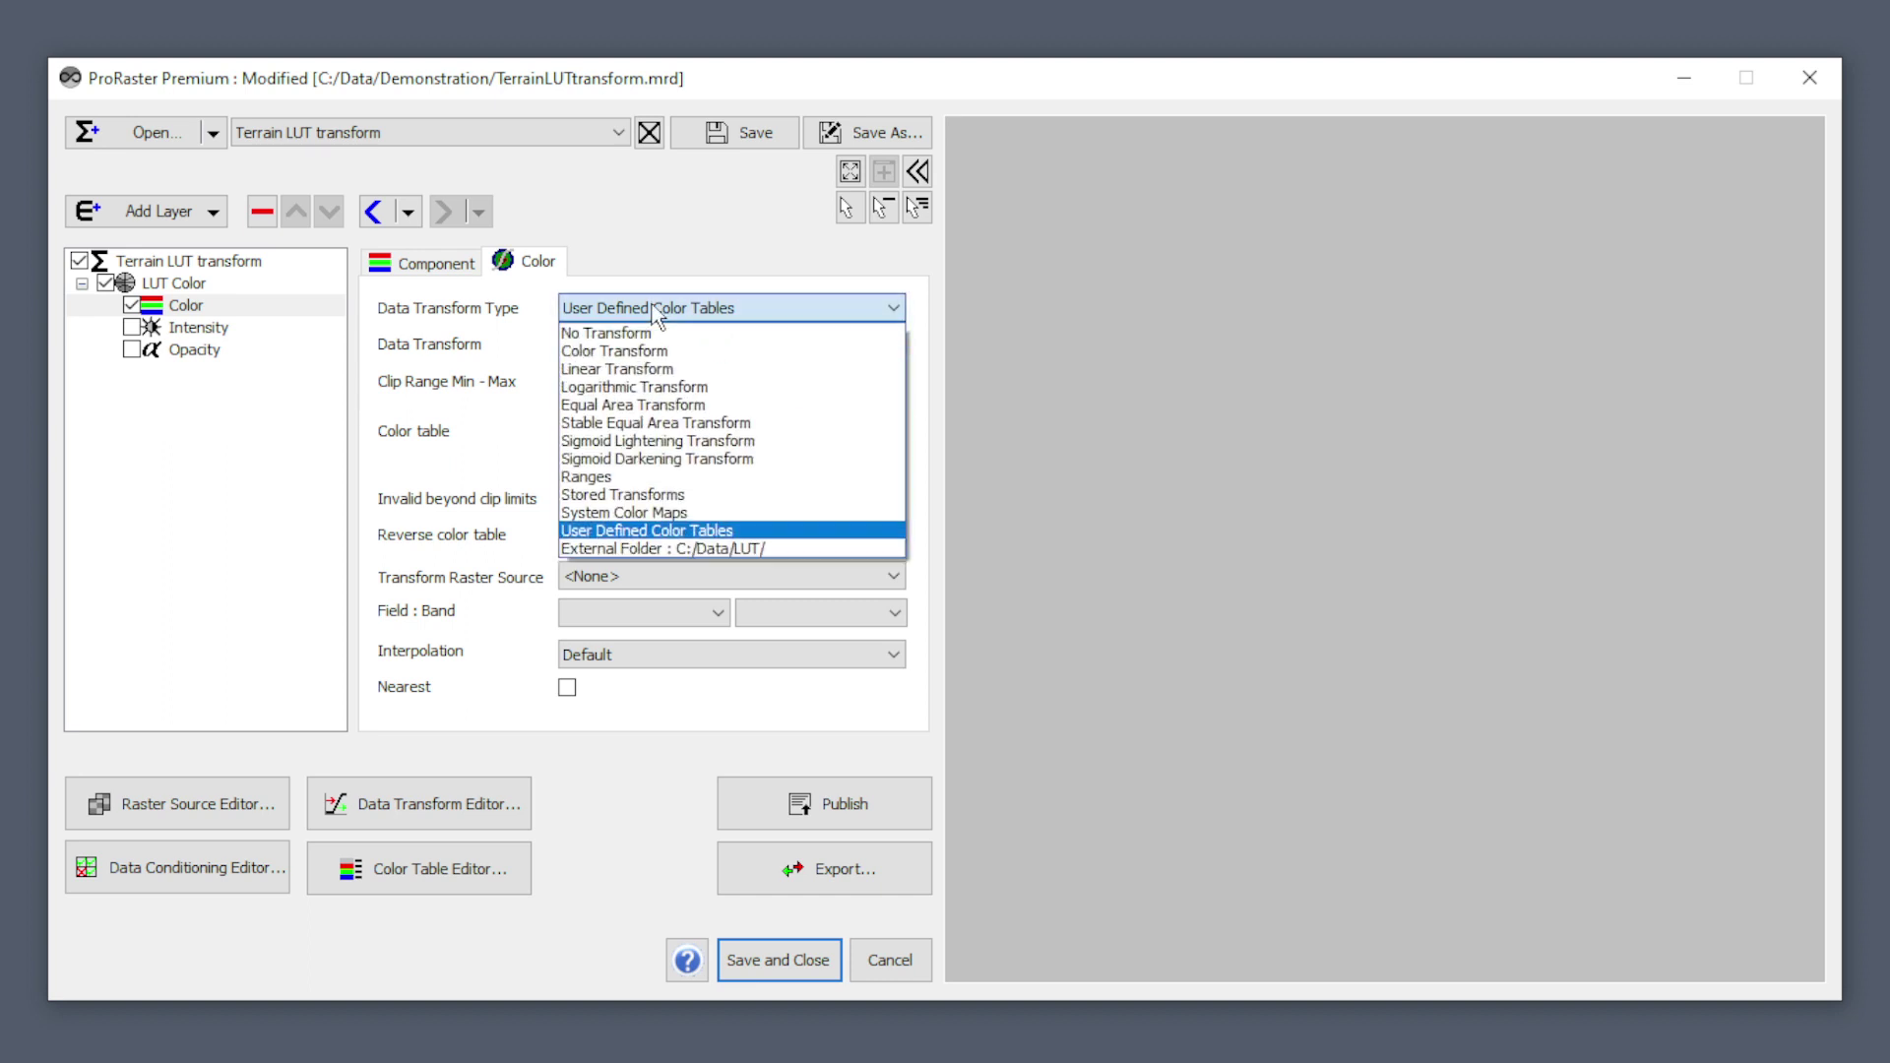
click(652, 370)
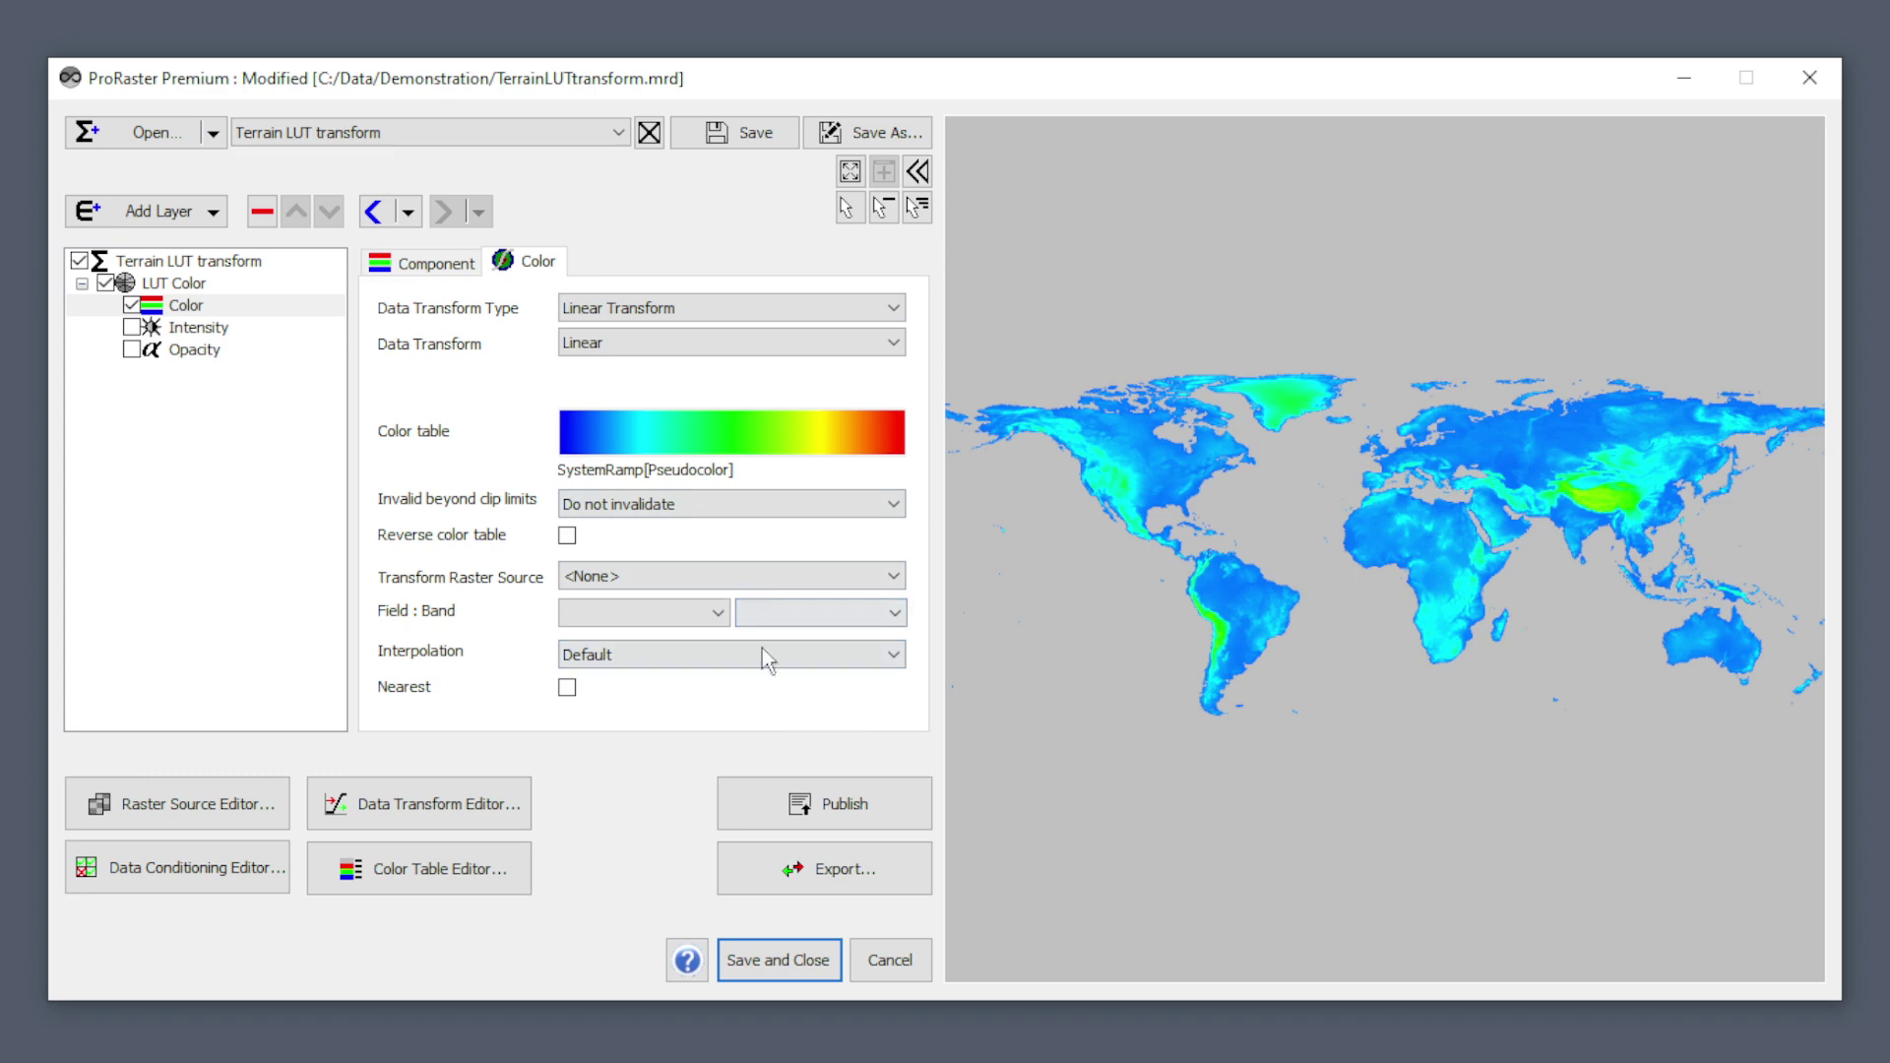
Step: Switch to the Algorithm Central Coast LiDAR Terrain Bathymetry algorithm and display its Color component's data transform settings
click(433, 130)
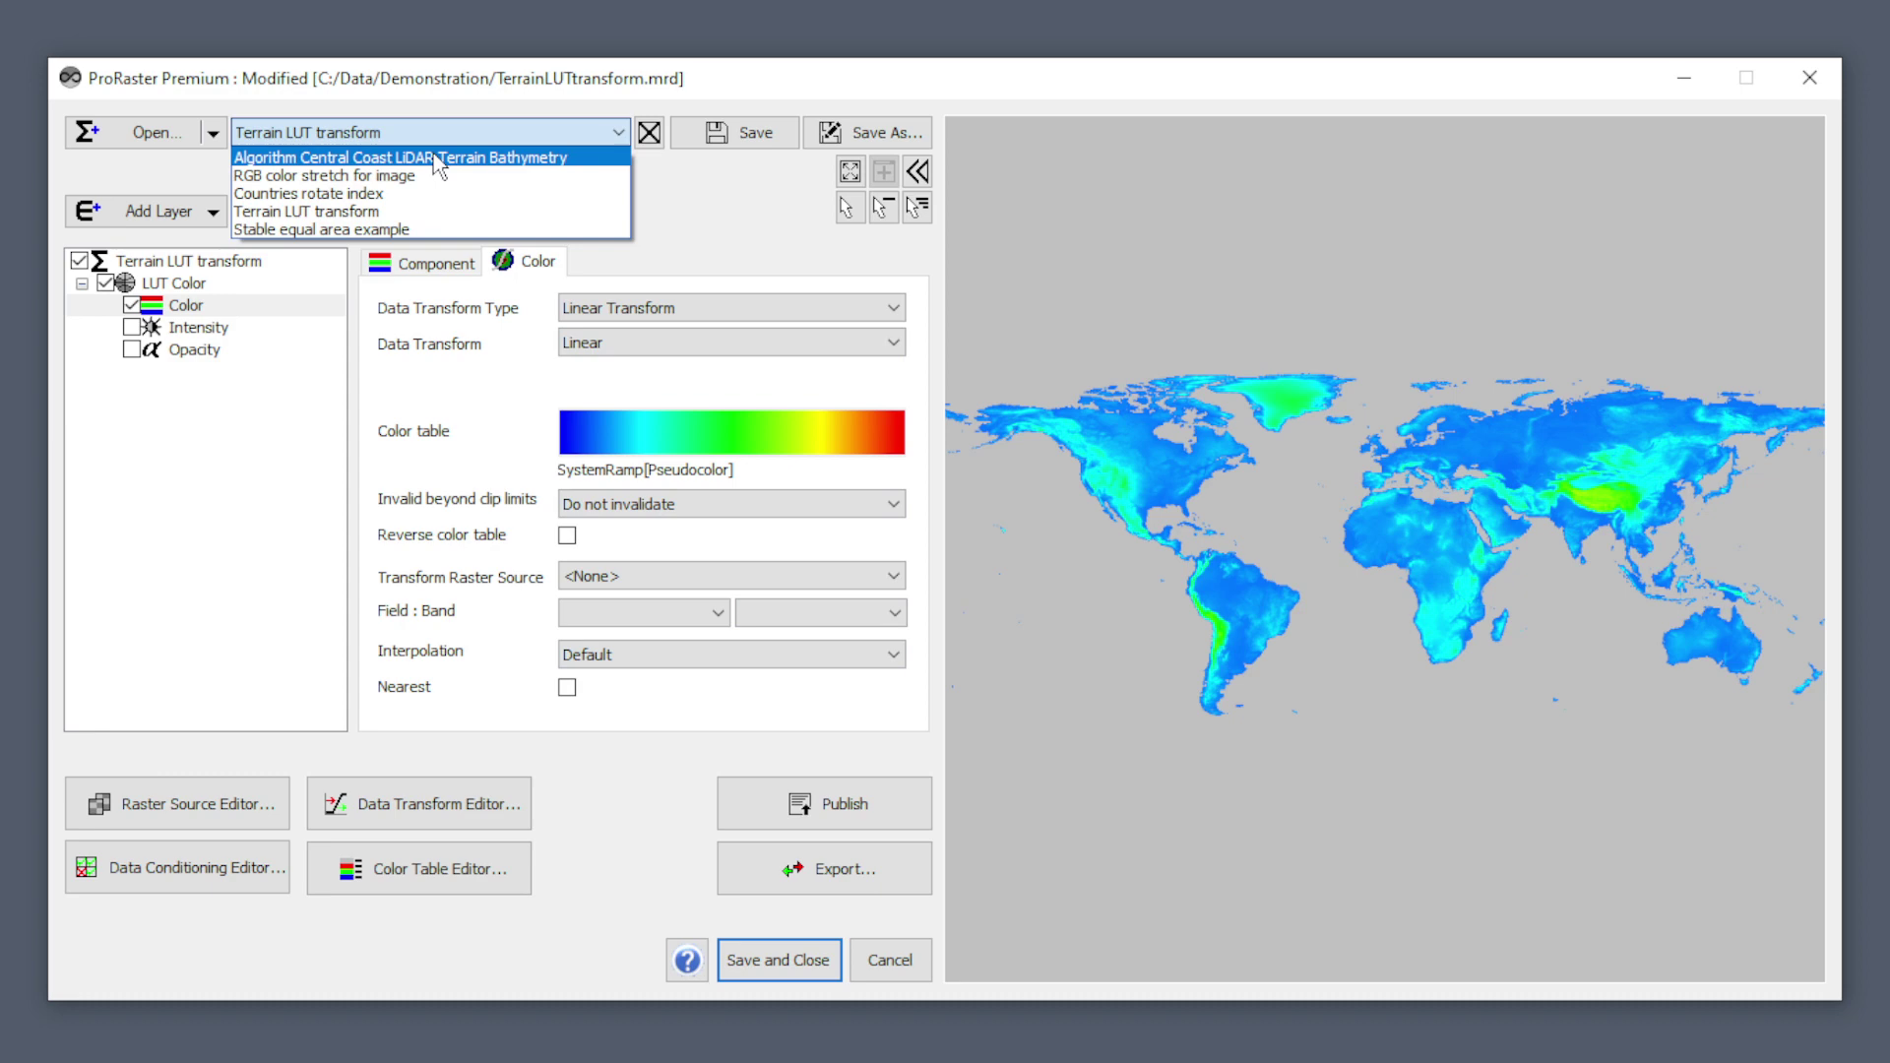
click(437, 157)
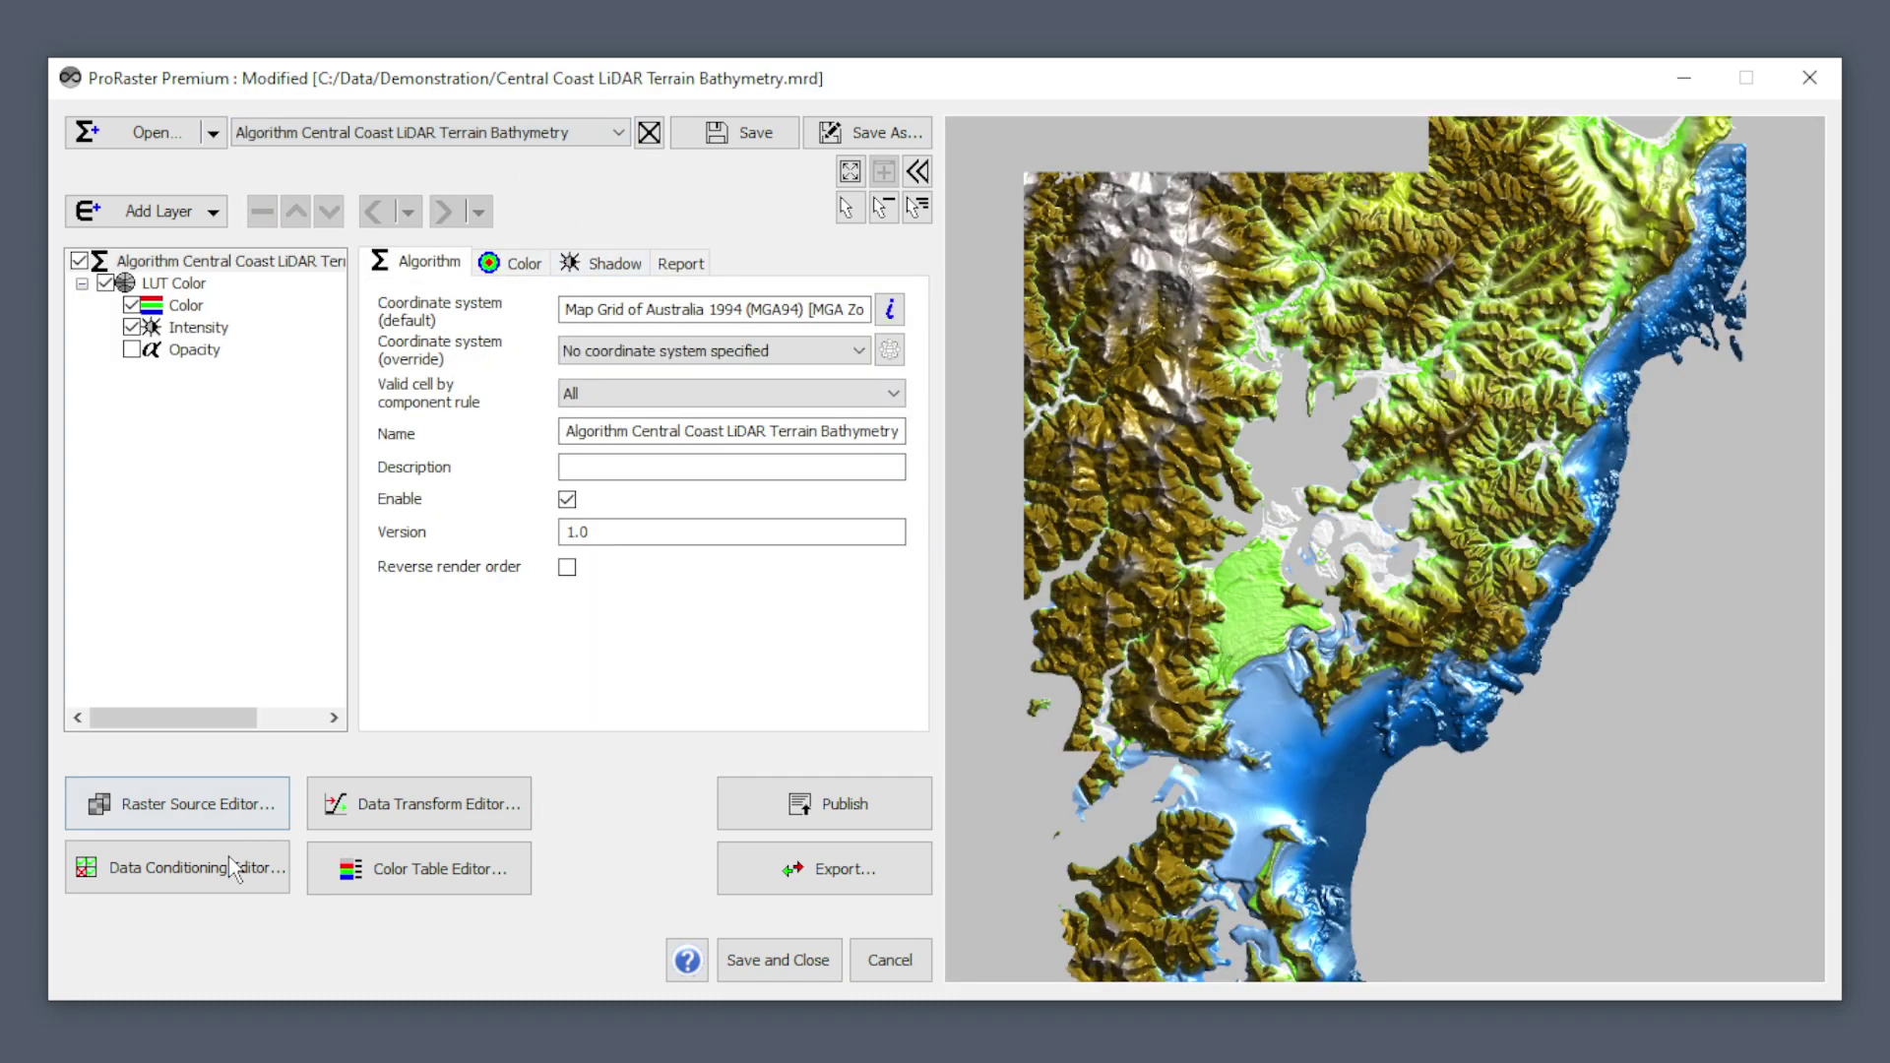
click(186, 305)
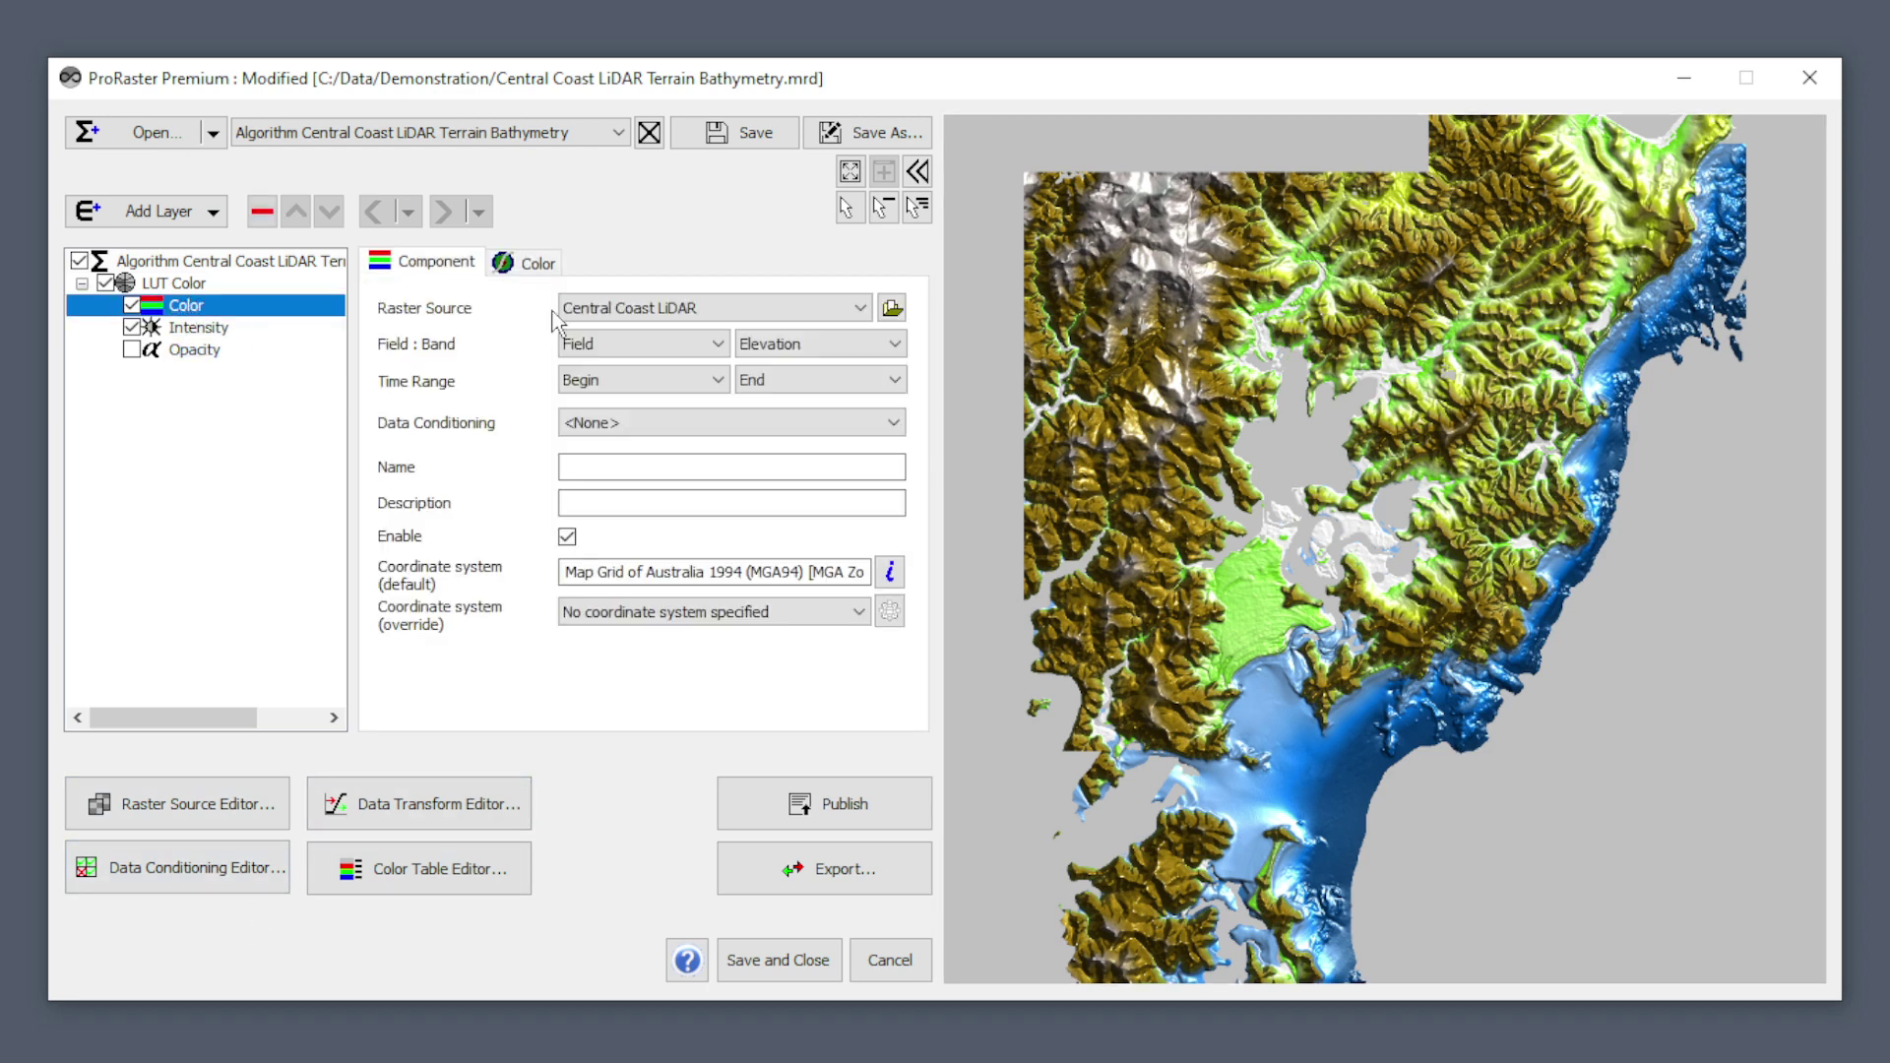
click(536, 264)
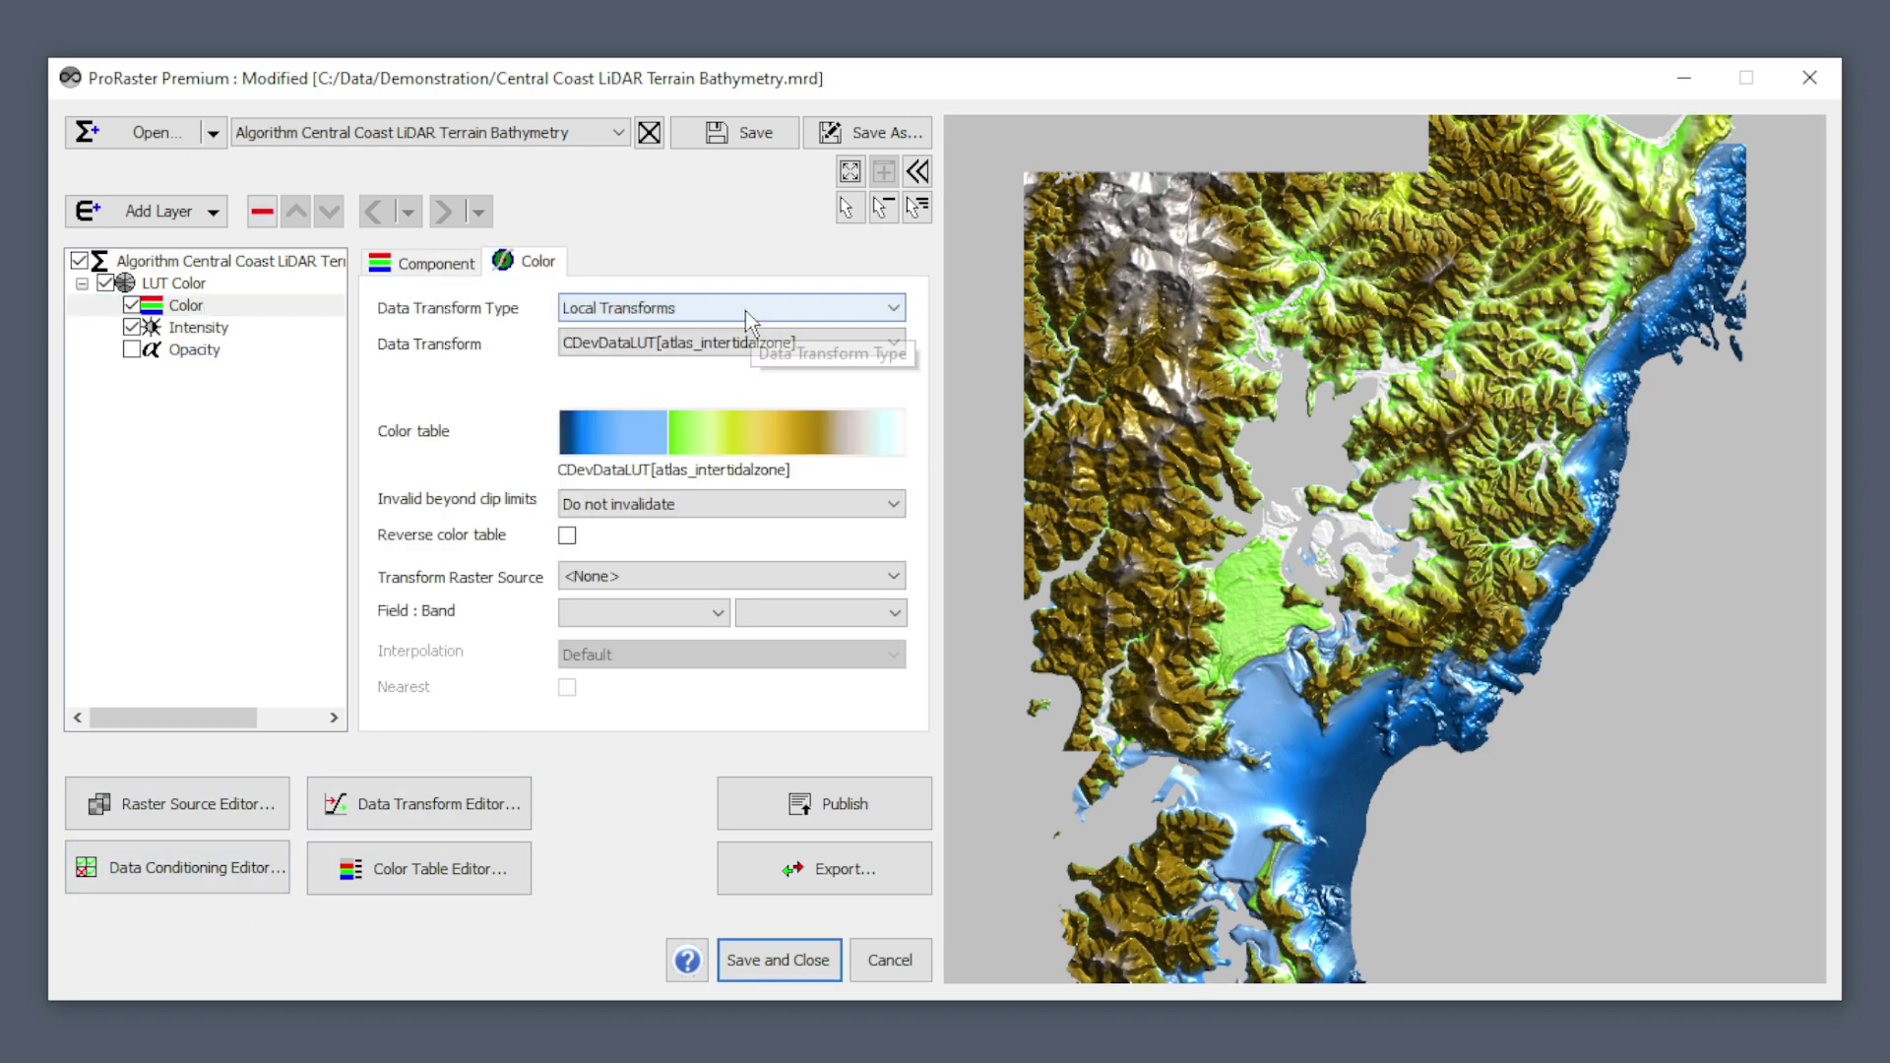
Step: Choose Local Transforms as the bathymetry Color component's data transform type and review the local transforms available
click(746, 311)
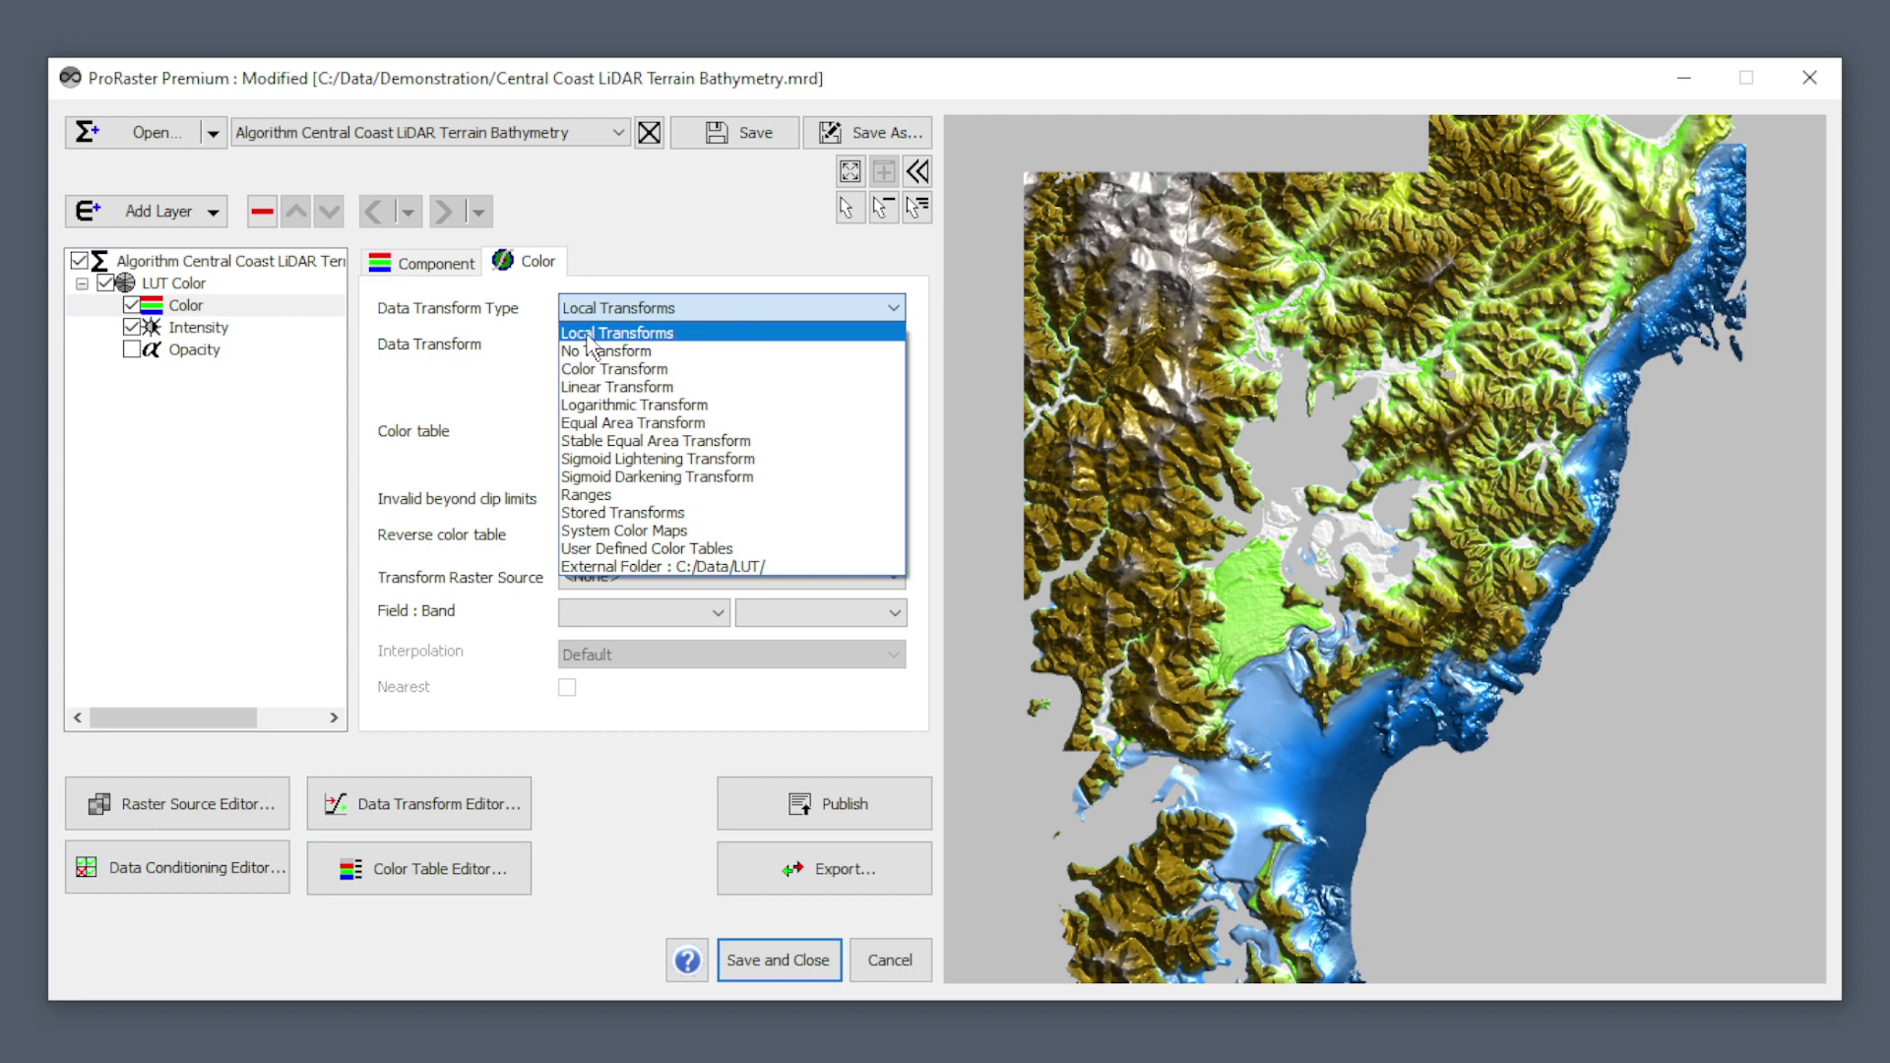
click(647, 335)
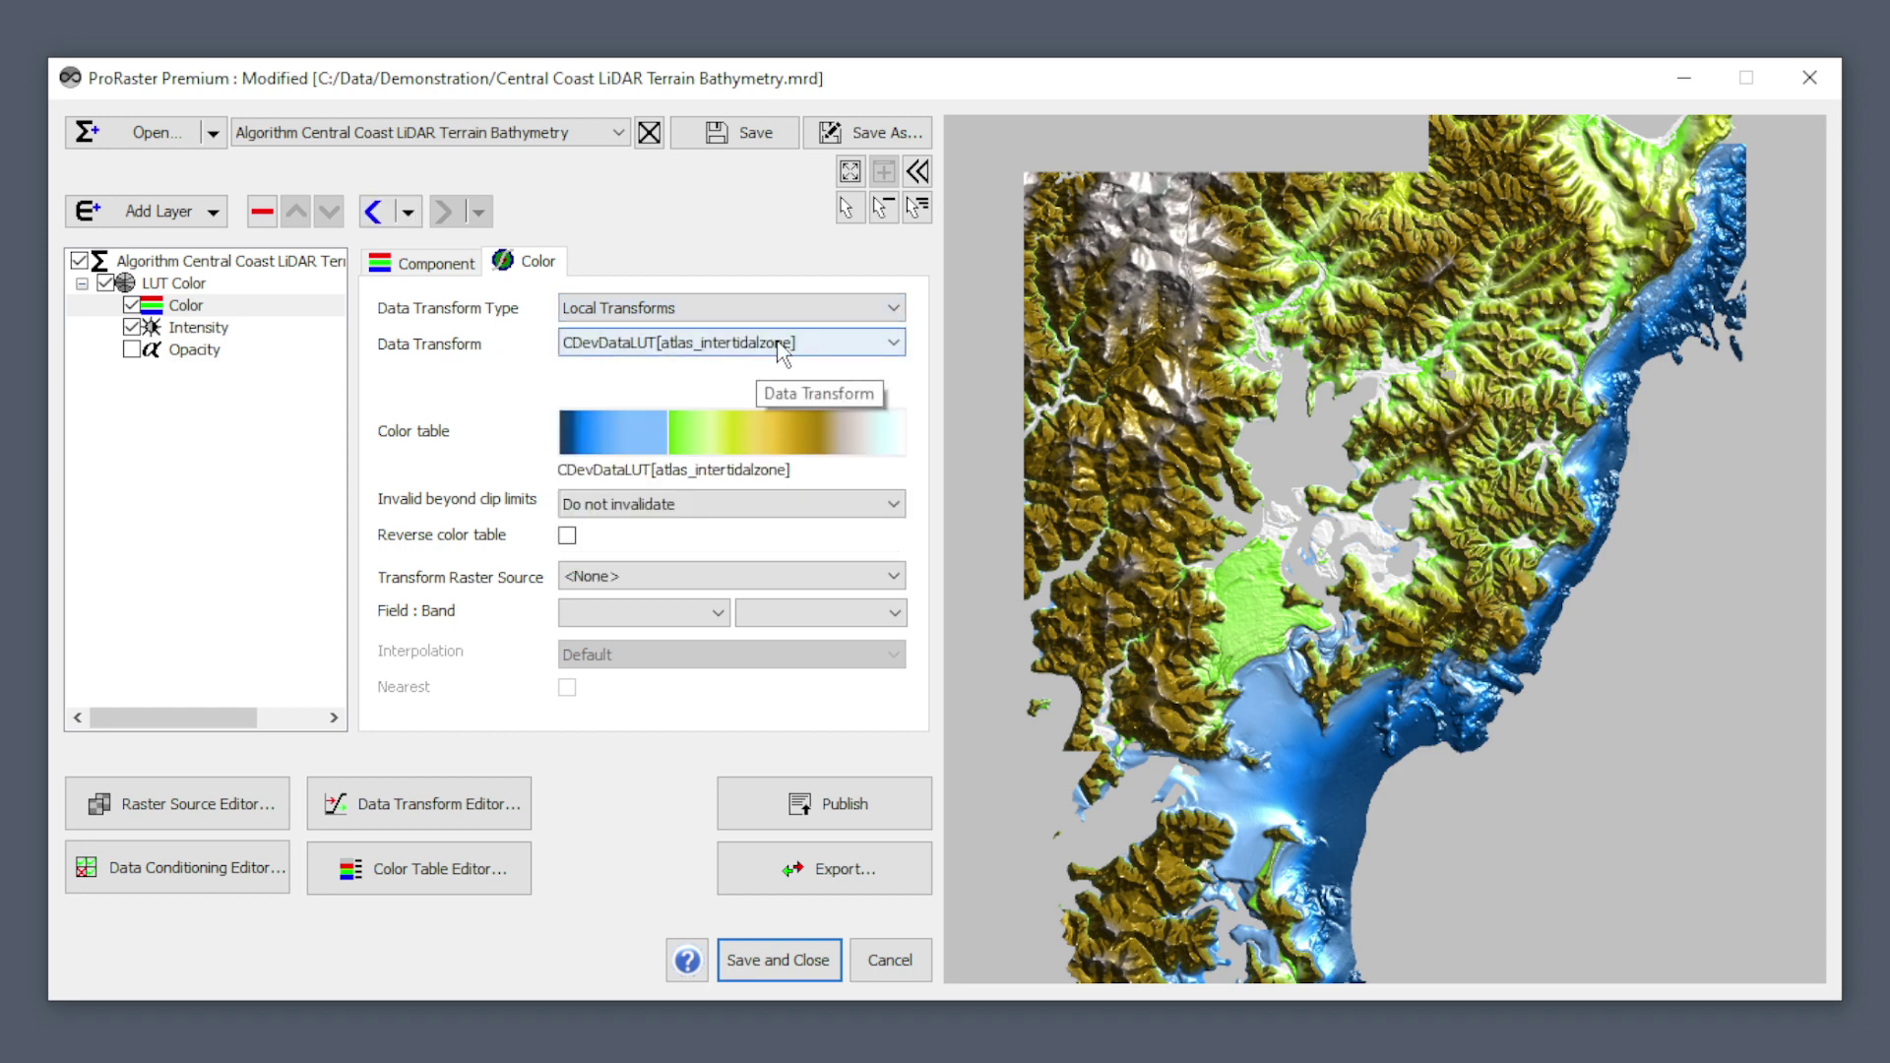
click(718, 342)
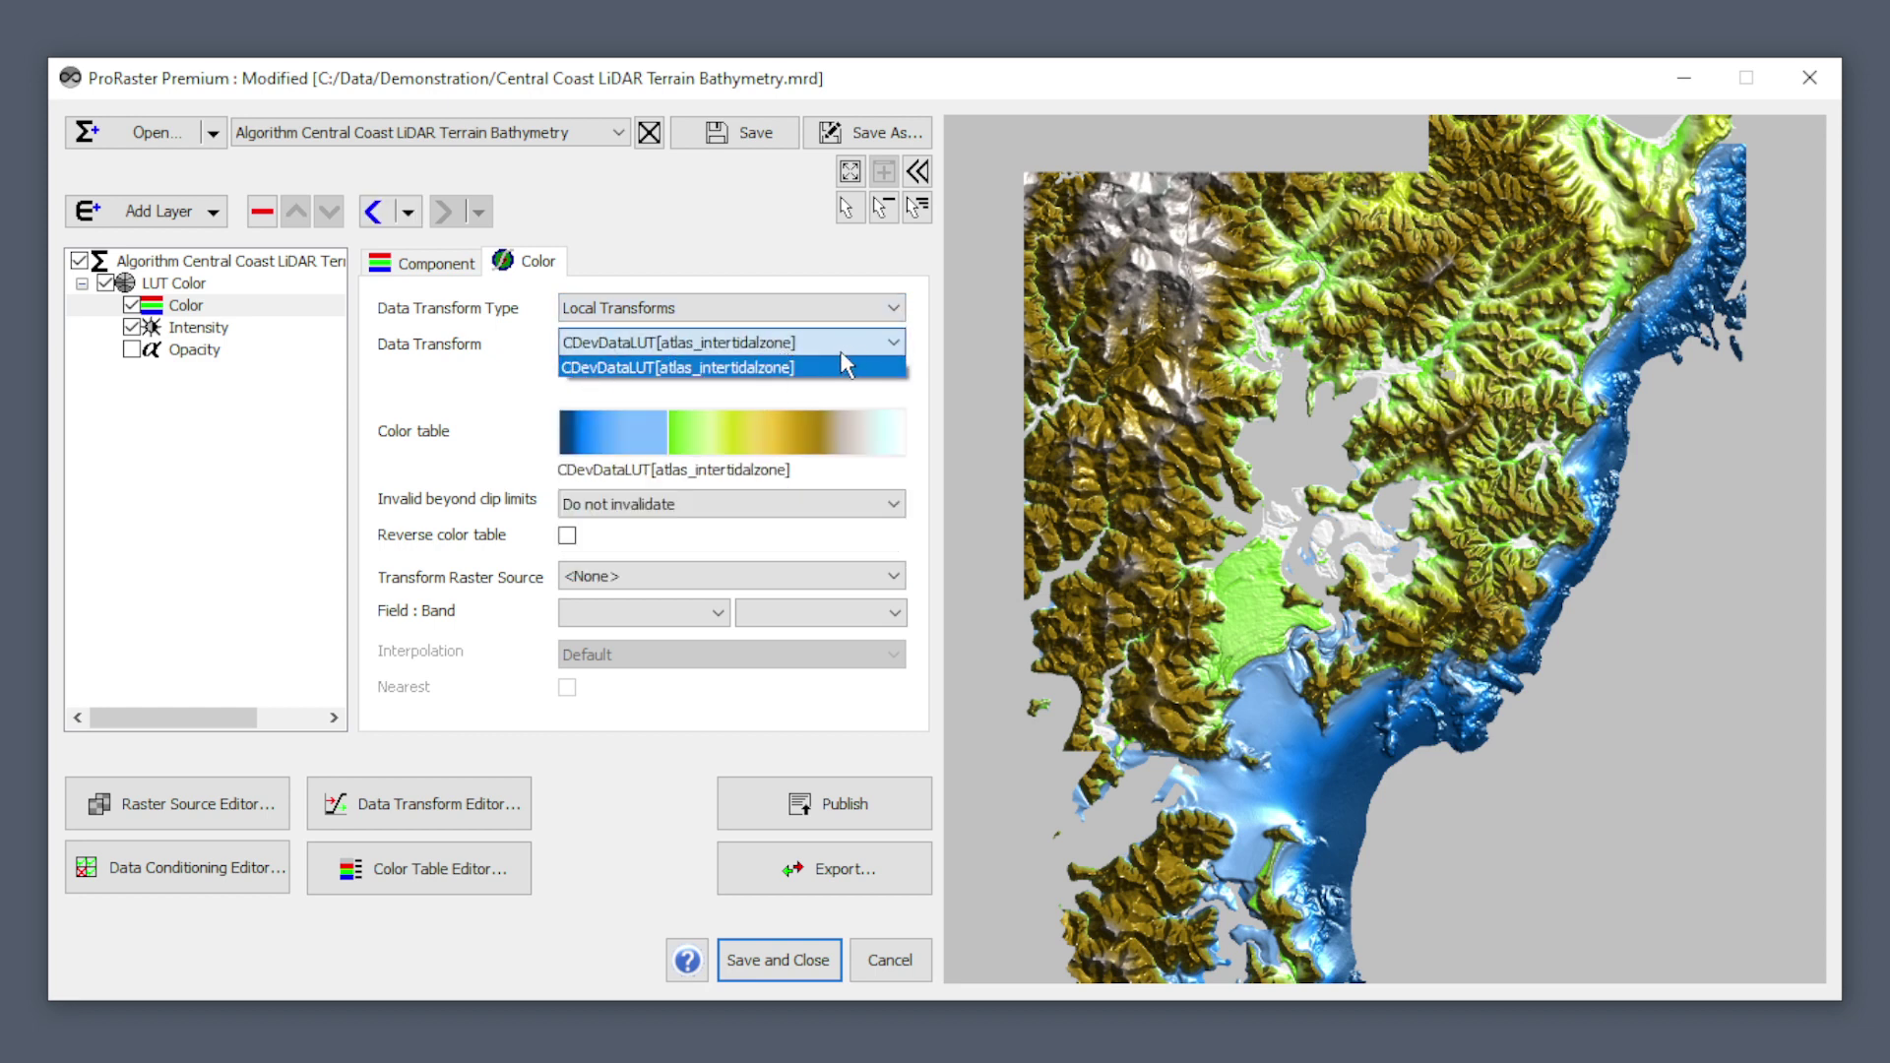
click(937, 339)
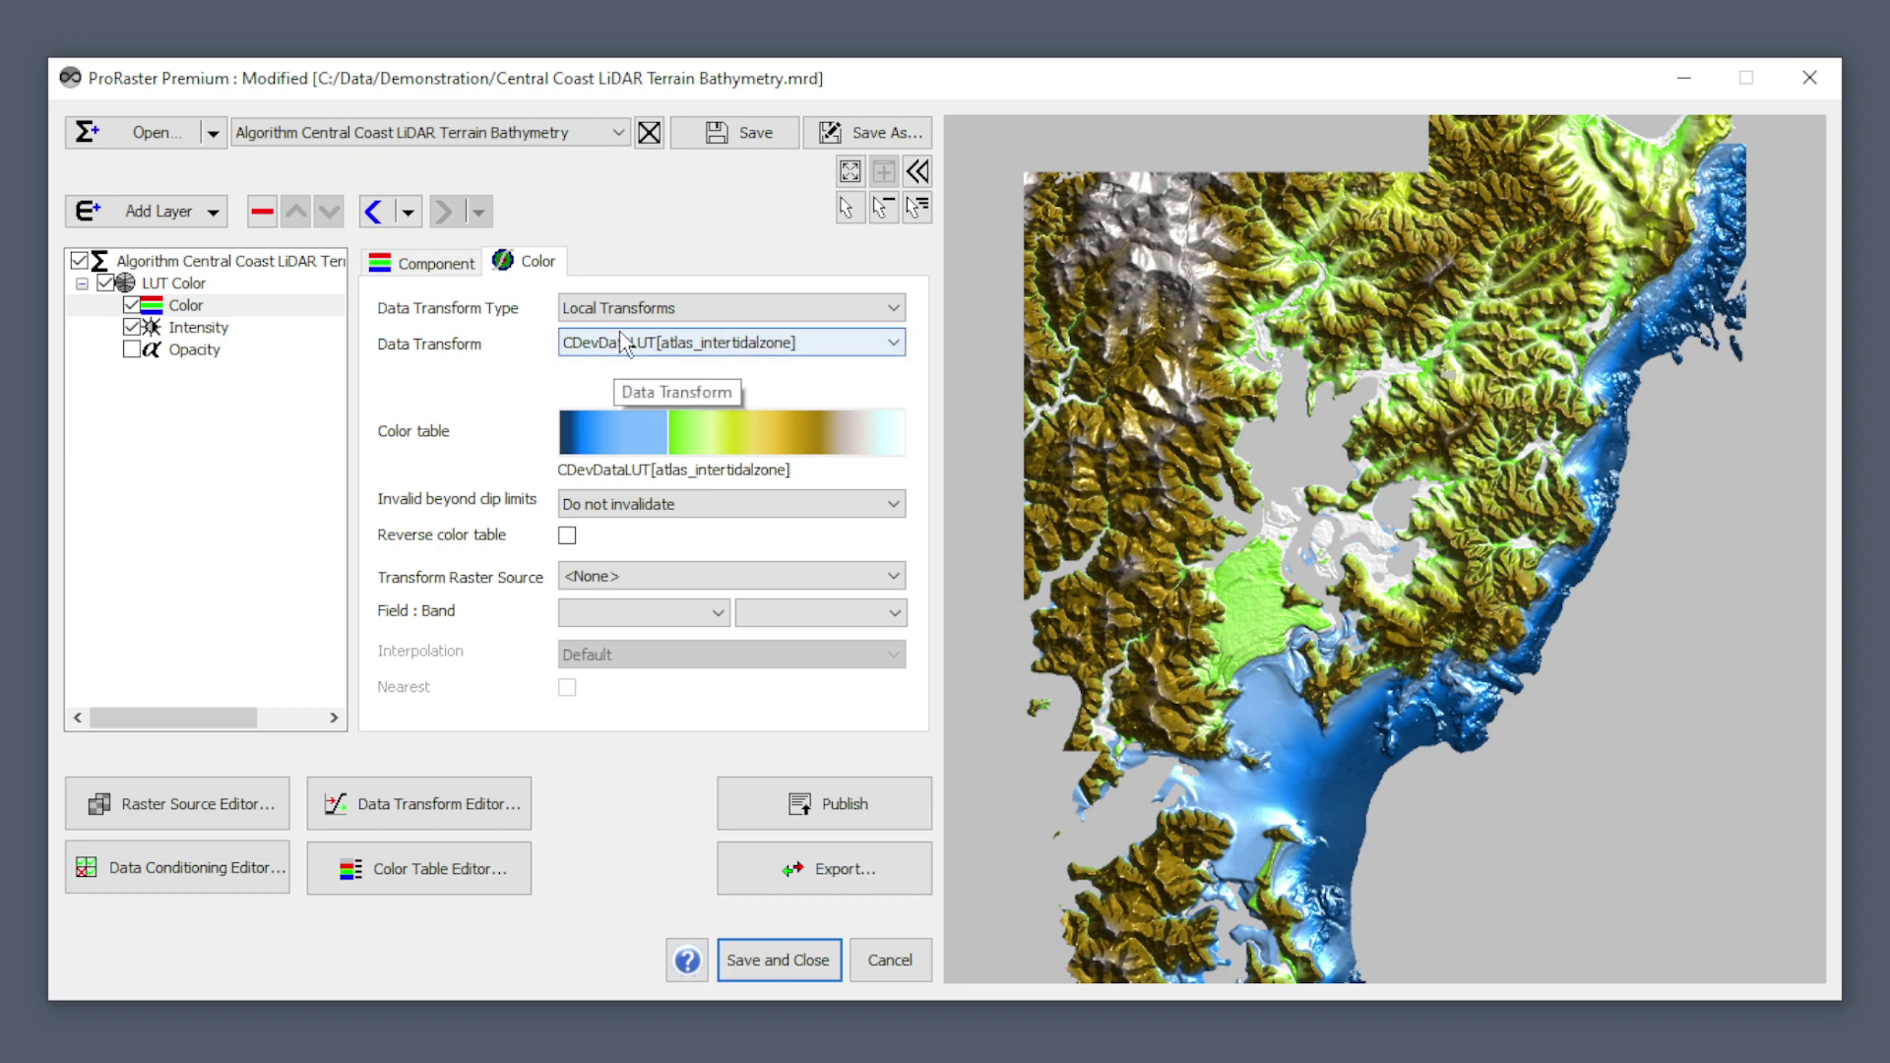